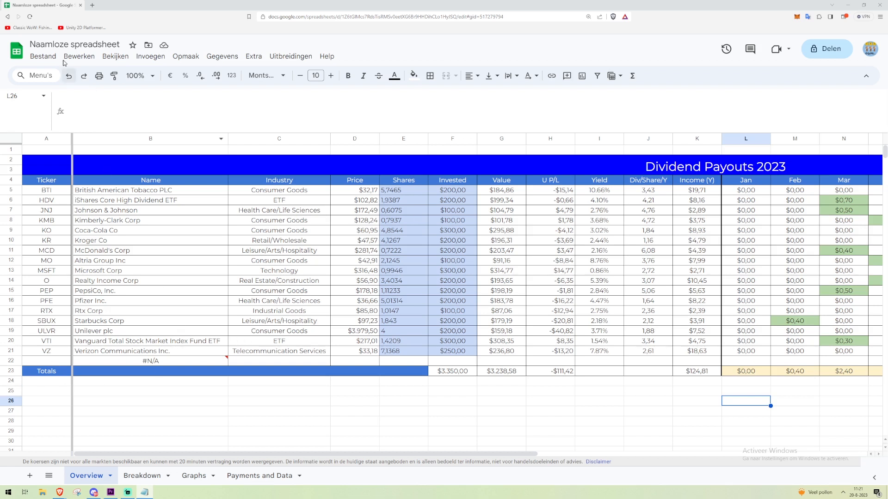
Rename the spreadsheet as Dividend Tracker.
left_click(107, 47)
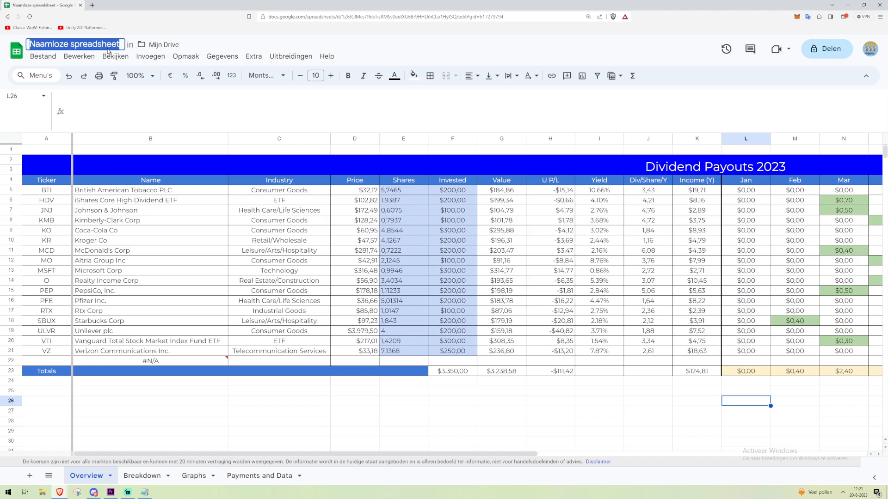
type("dIV")
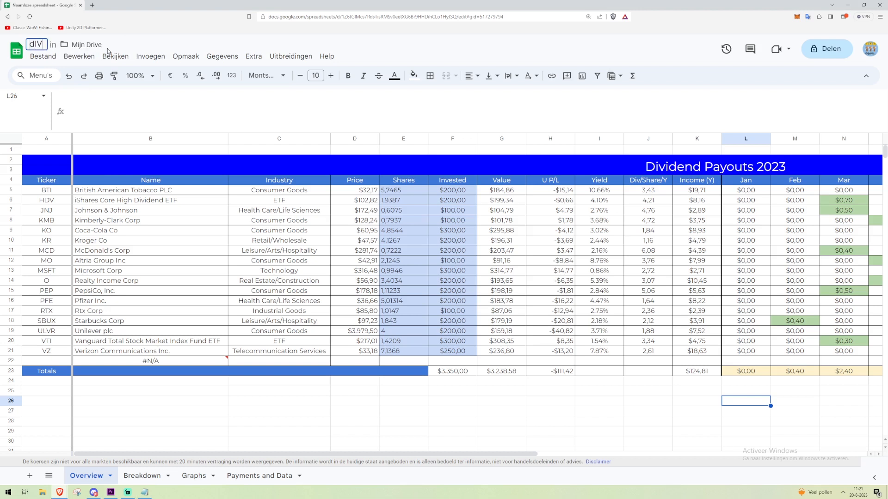
key("BackSpace")
key("BackSpace")
key("BackSpace")
type("Dividend Tracker")
key("Return")
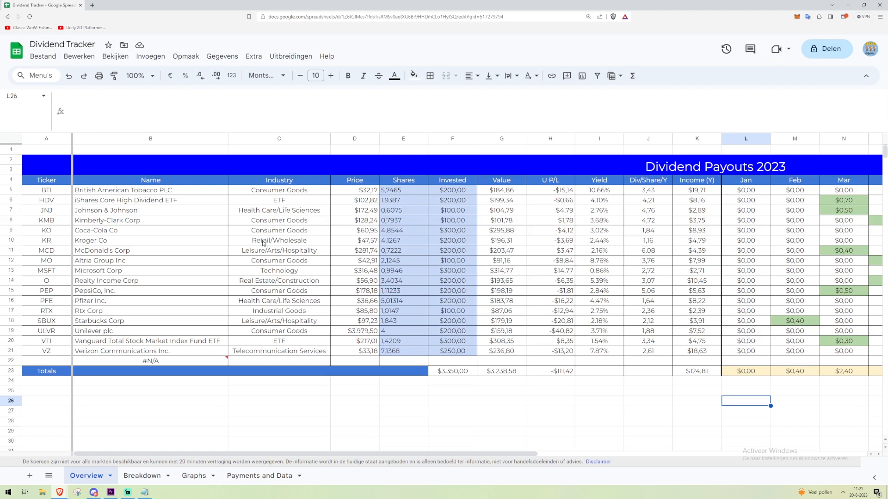
Create a filter over the portfolio table range A4:X22, from the Ticker header to the Total column.
left_click(54, 182)
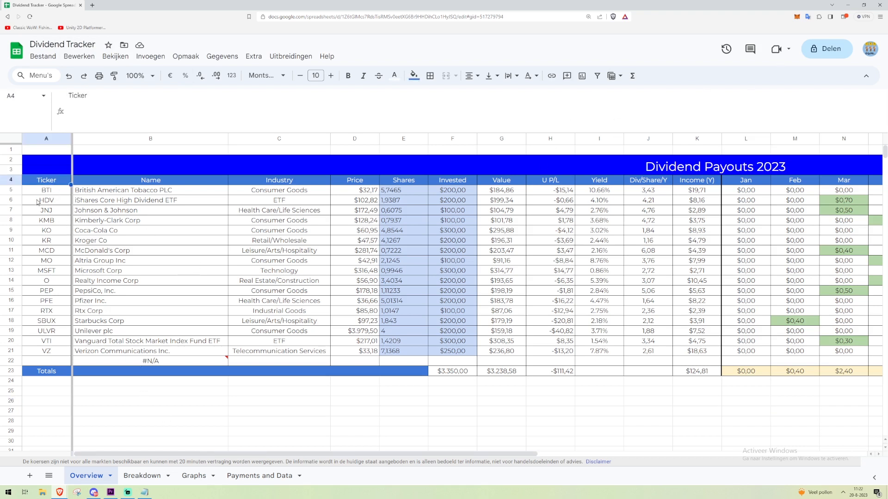
left_click_drag(223, 455, 554, 456)
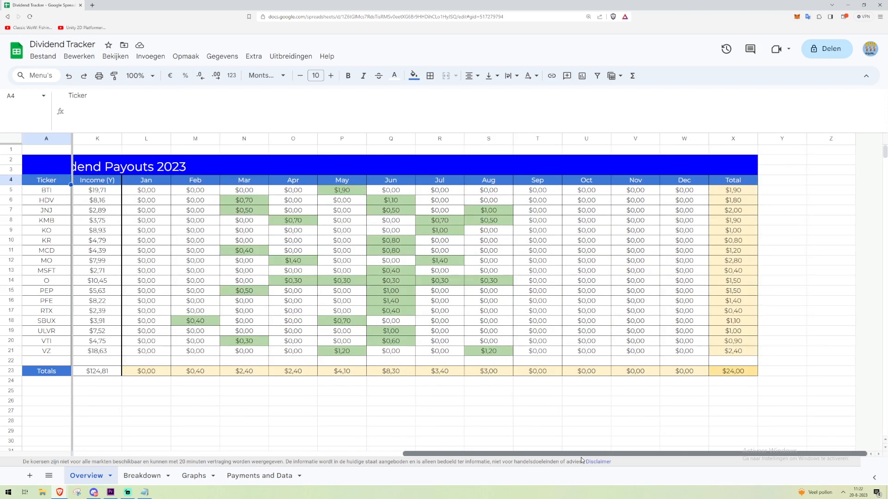
left_click(740, 365, "shift")
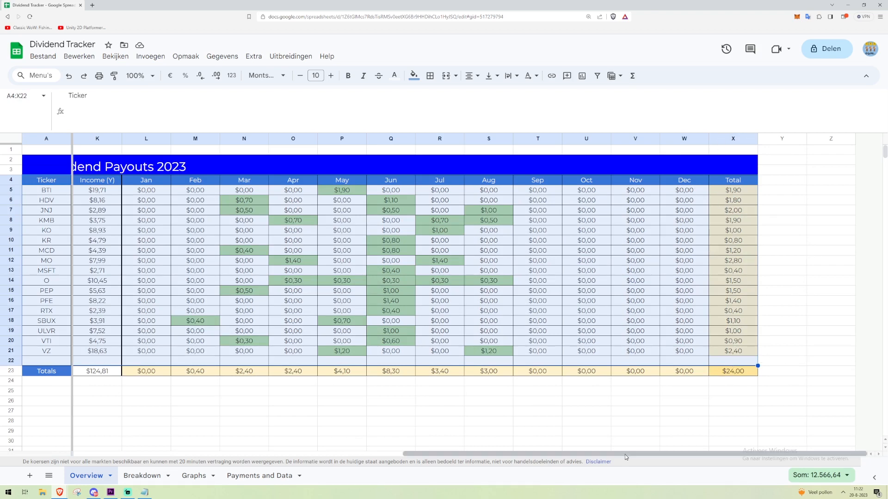
left_click_drag(625, 453, 279, 462)
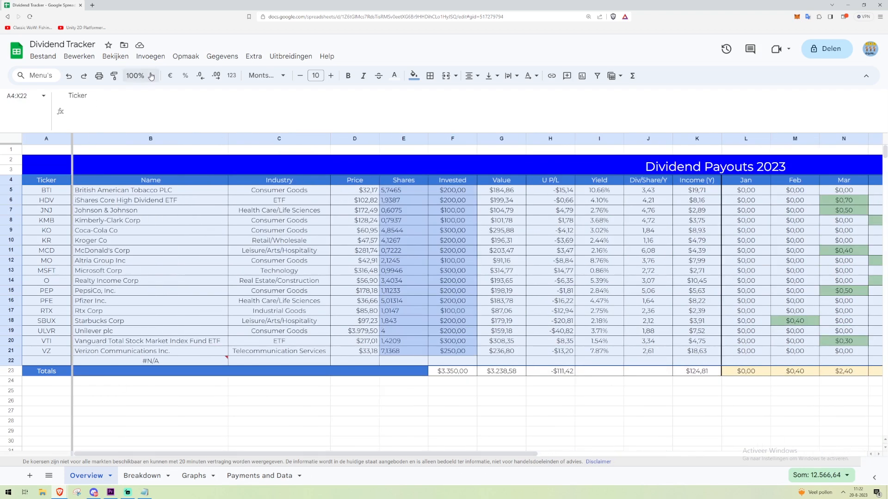
left_click(223, 58)
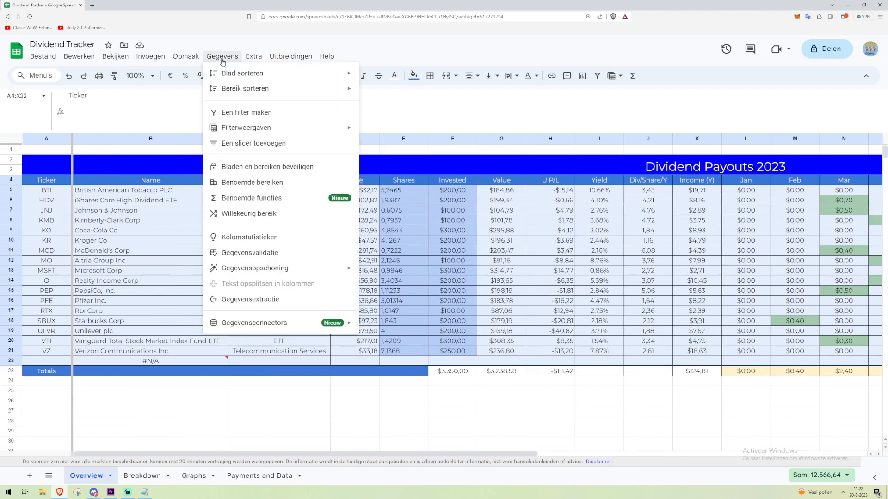
left_click(264, 116)
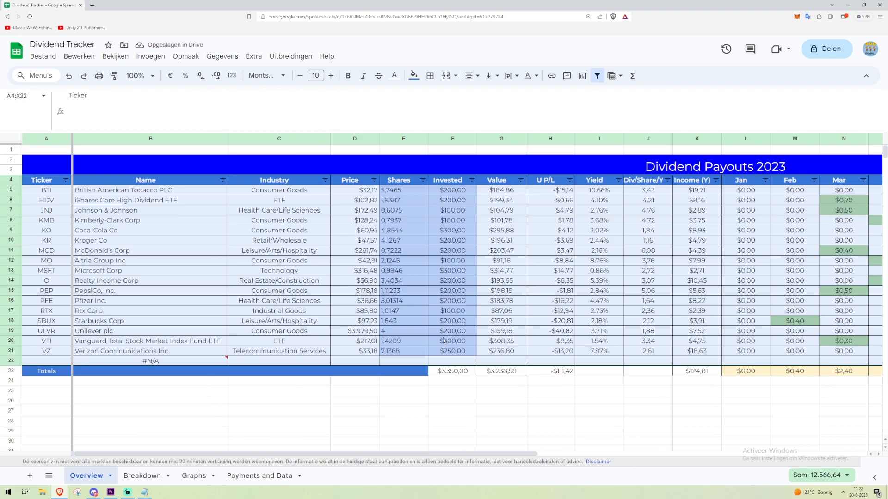
Examine the sort and filter options of several column headers, including Shares, Yield, Div/Share/Y, Value and U P/L, without applying any.
left_click(422, 180)
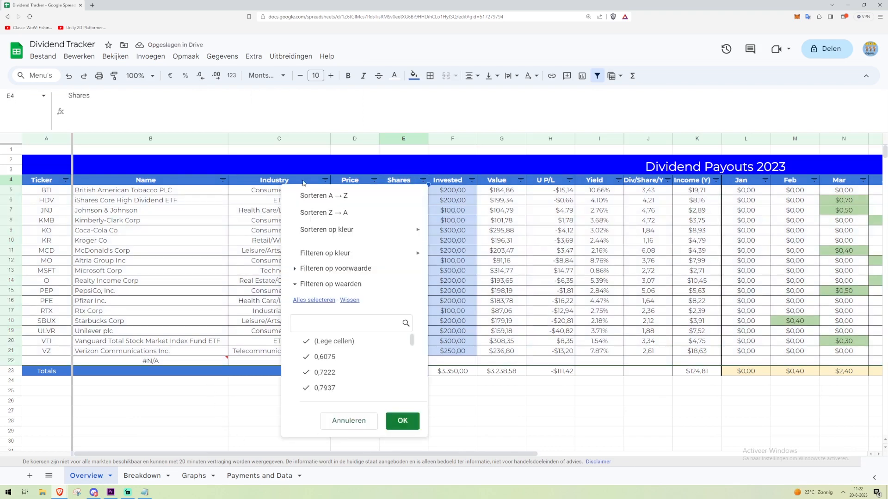
left_click(325, 180)
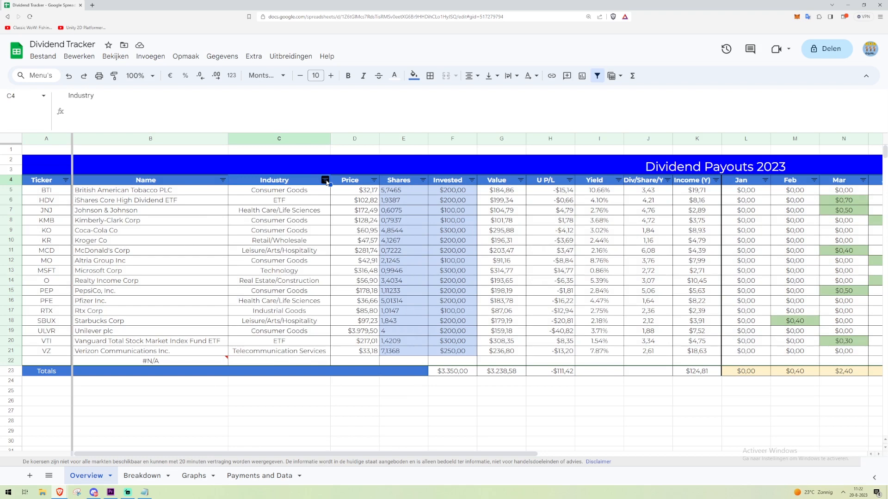
left_click(223, 180)
left_click(618, 180)
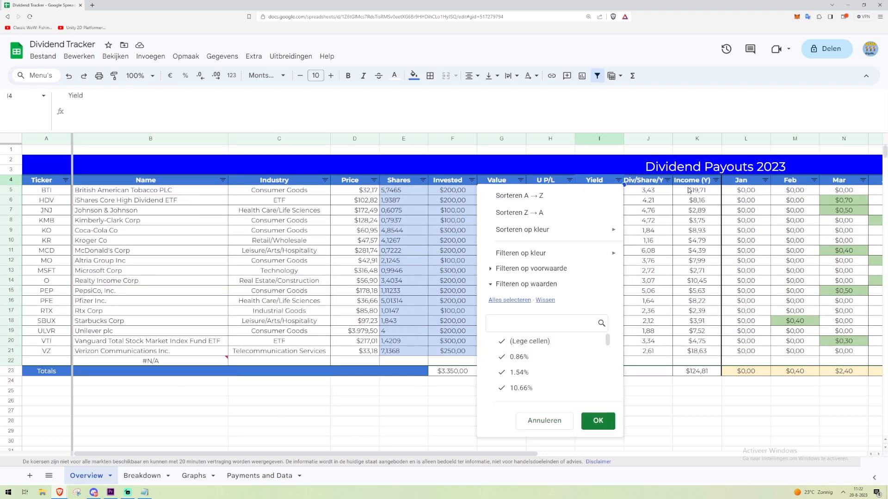
left_click(667, 180)
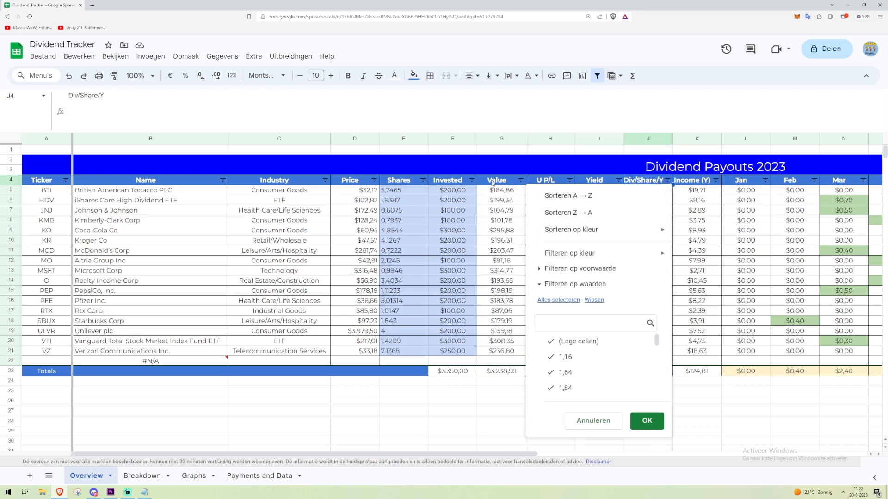
left_click(521, 180)
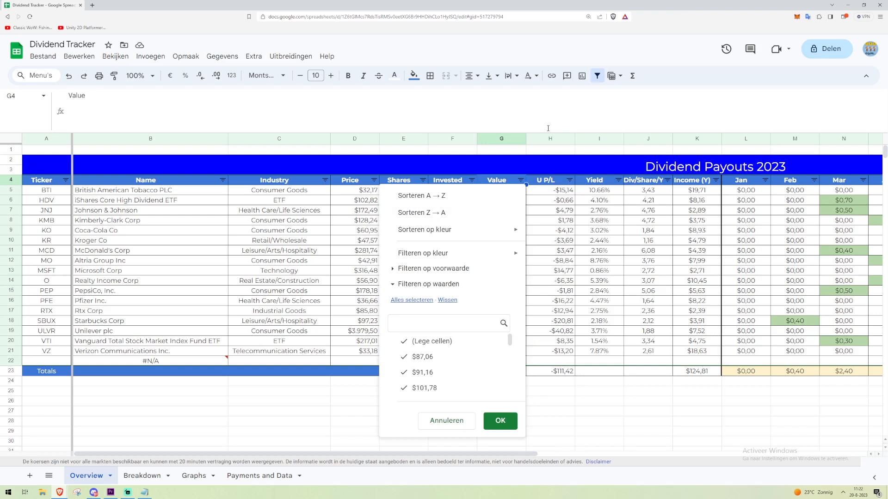
left_click(446, 421)
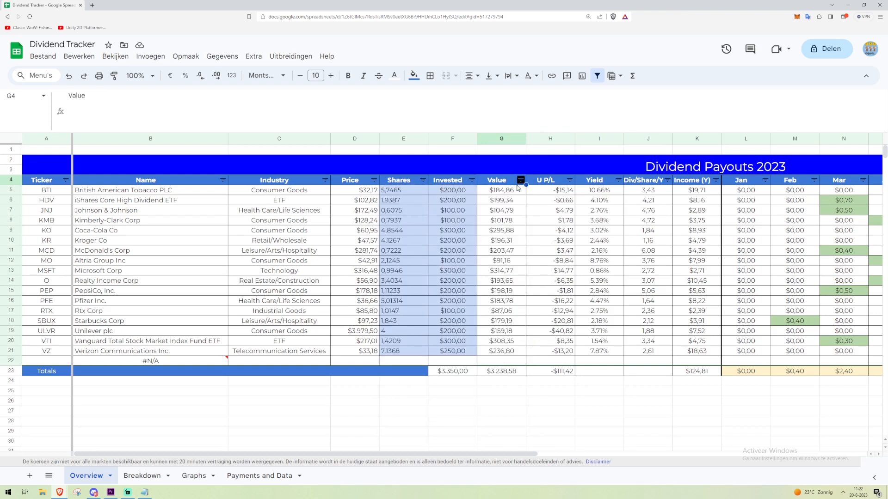
left_click(570, 181)
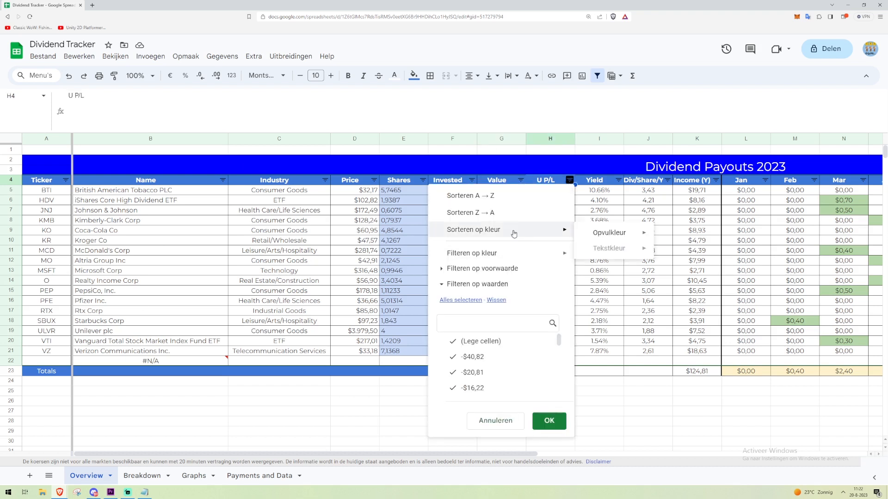
scroll(492, 381, "down", 2)
scroll(492, 381, "down", 3)
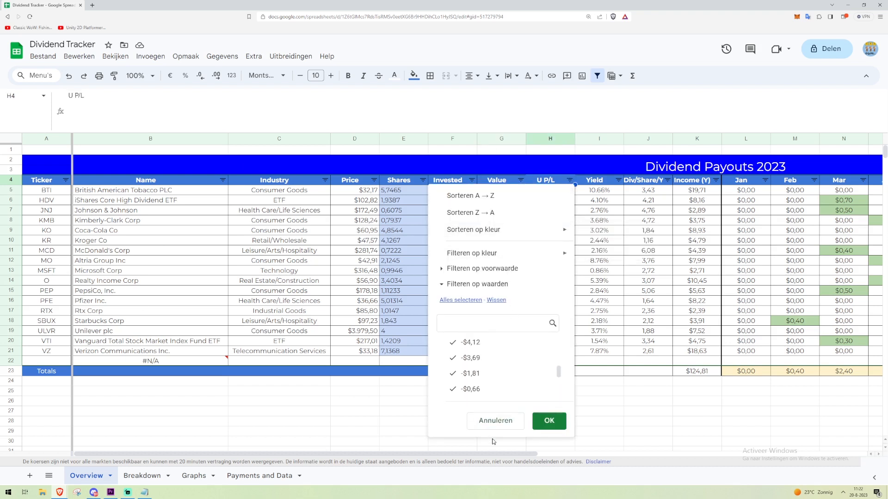
left_click(477, 425)
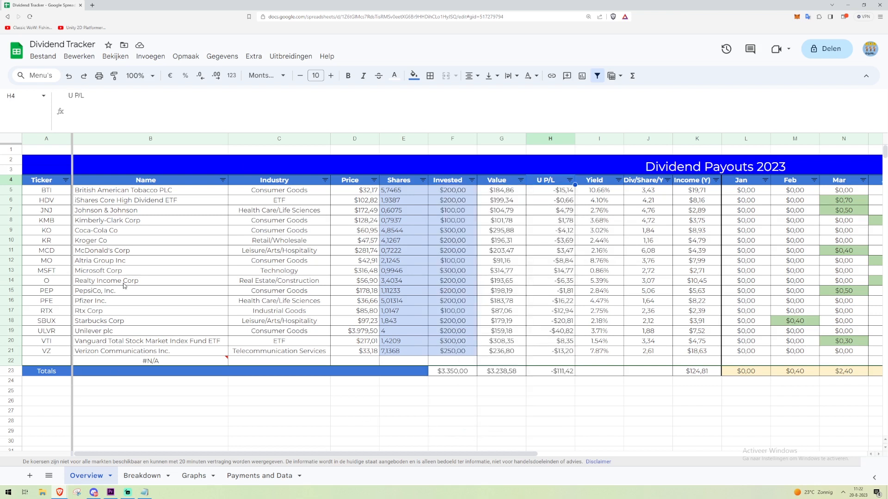
Compare the Name formulas in B22 and B5, and enter the ticker ATVI in the empty cell A22.
left_click(38, 363)
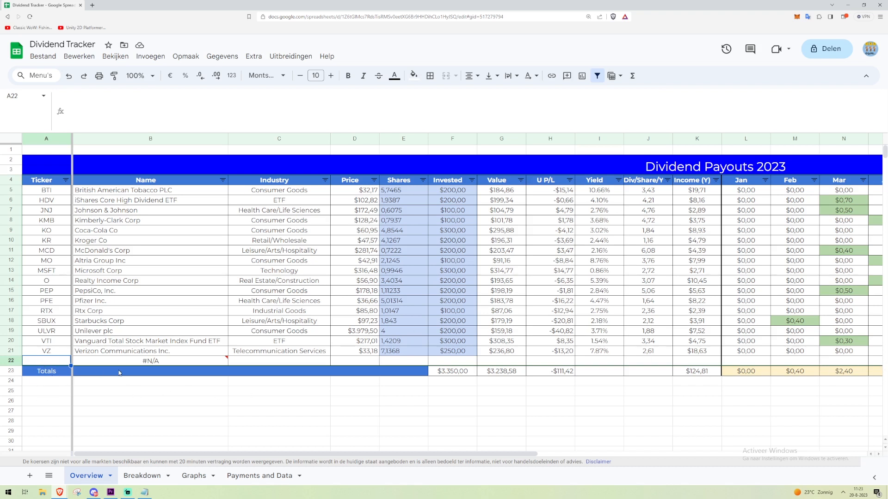
mouse_move(136, 365)
left_click(140, 360)
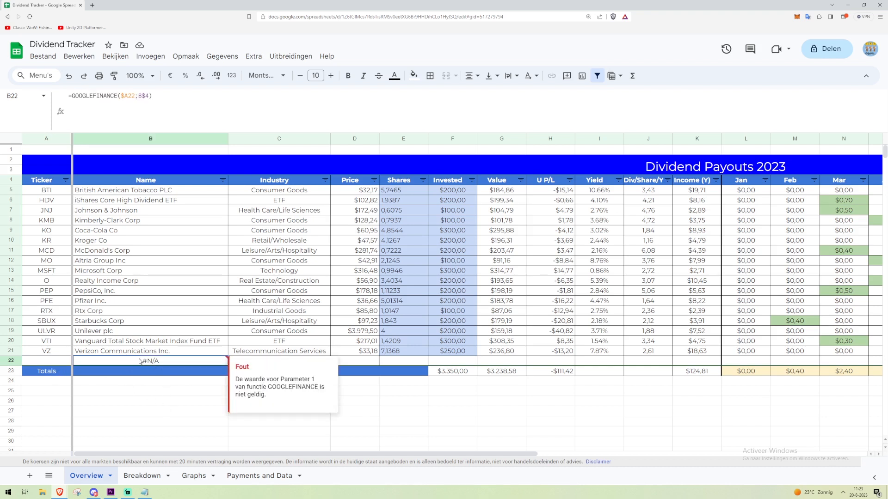
left_click(152, 192)
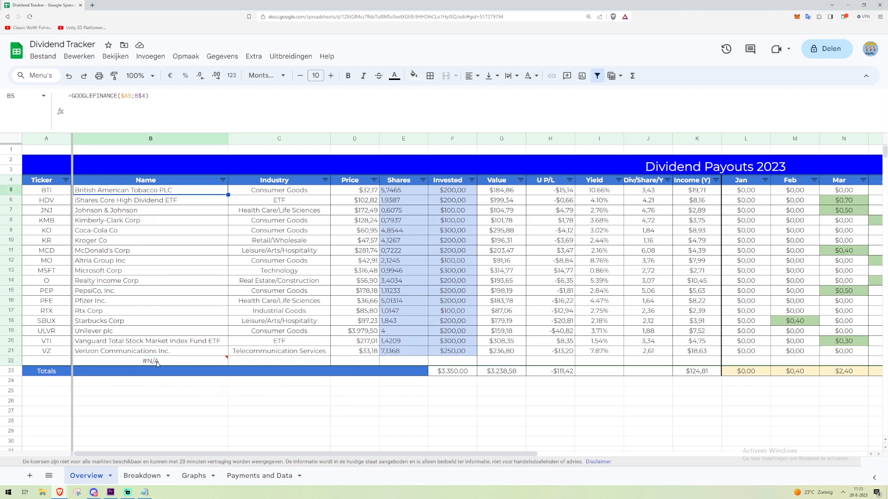
left_click(43, 361)
left_click(157, 364)
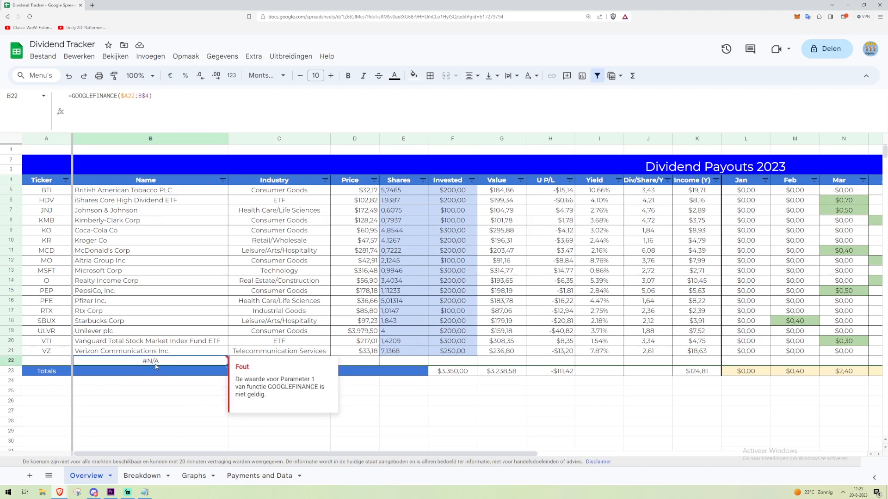
key("Left")
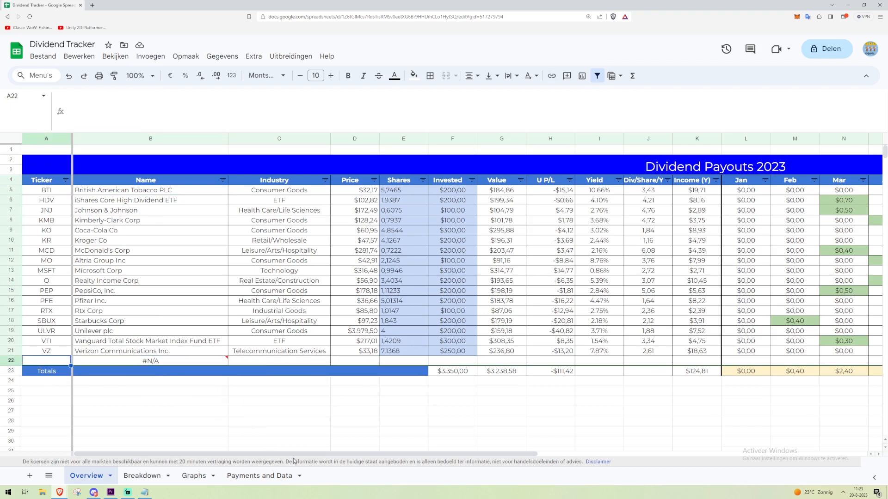
type("ATVI")
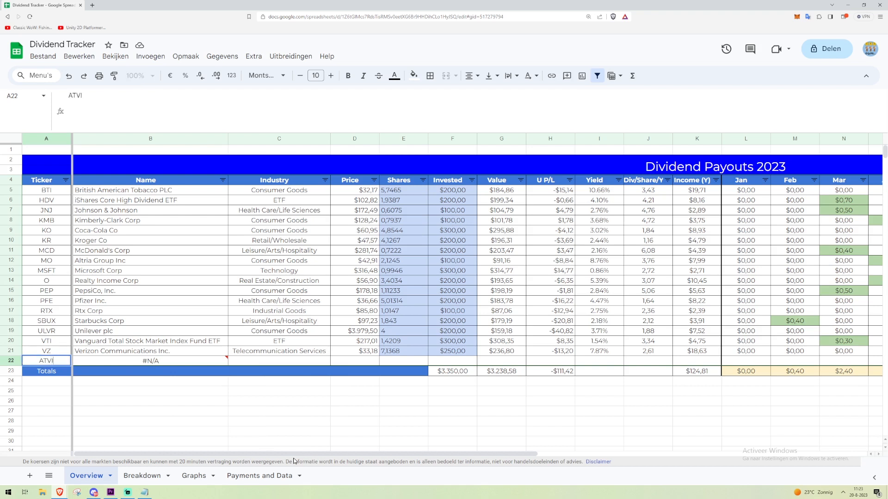
key("Return")
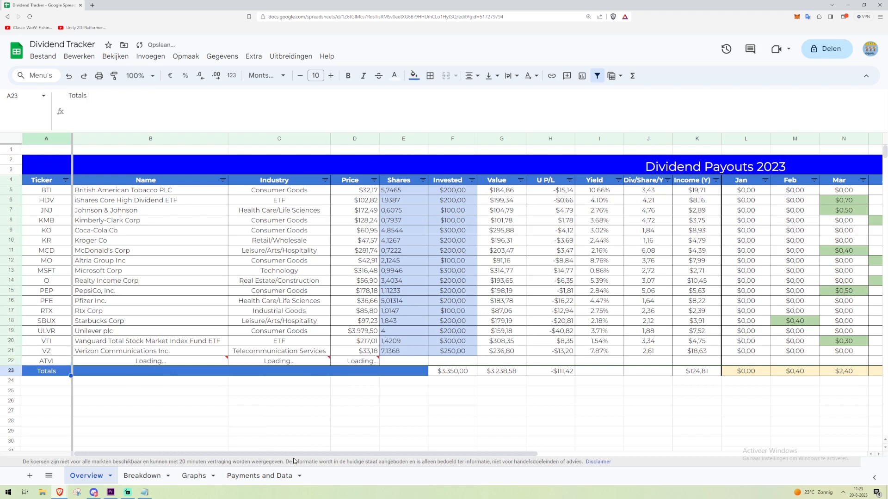
Examine the parts of the Industry formula in C22: the IsBlank test, the empty result and the IMPORTXML lookup.
key("Up")
key("Right")
key("Right")
key("Right")
key("Left")
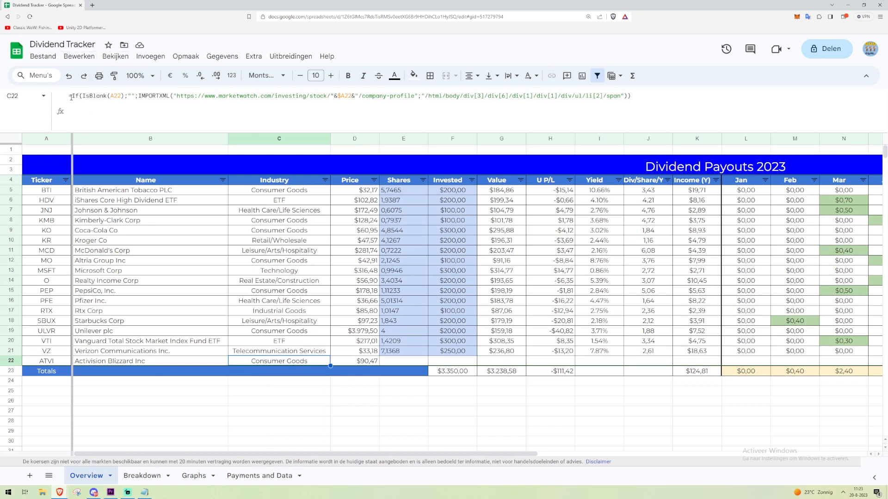
left_click_drag(69, 97, 125, 98)
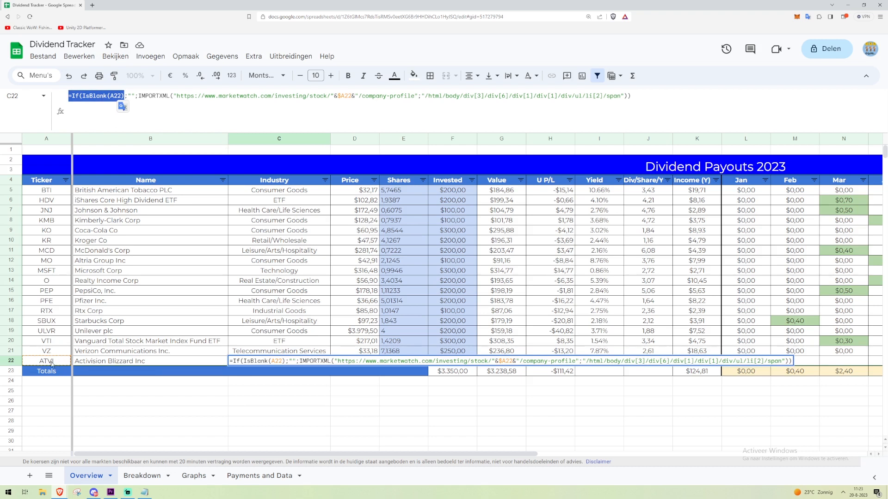
left_click_drag(128, 96, 134, 97)
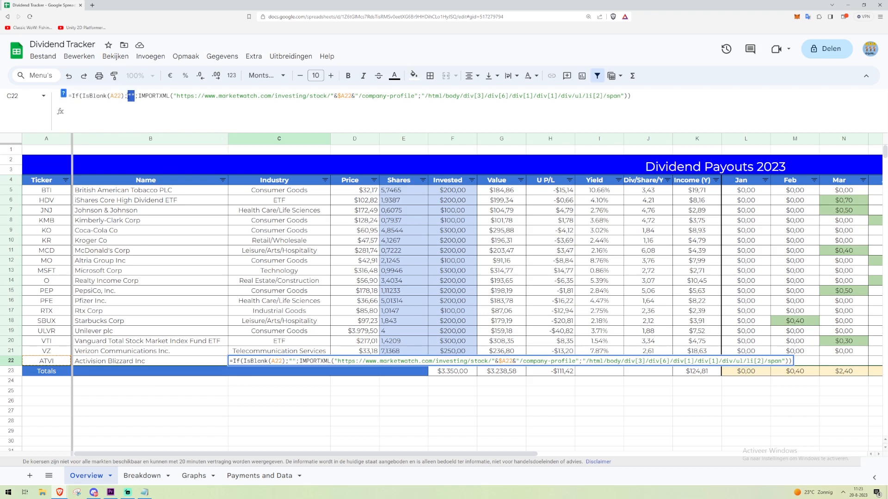
left_click_drag(139, 96, 630, 87)
key("Escape")
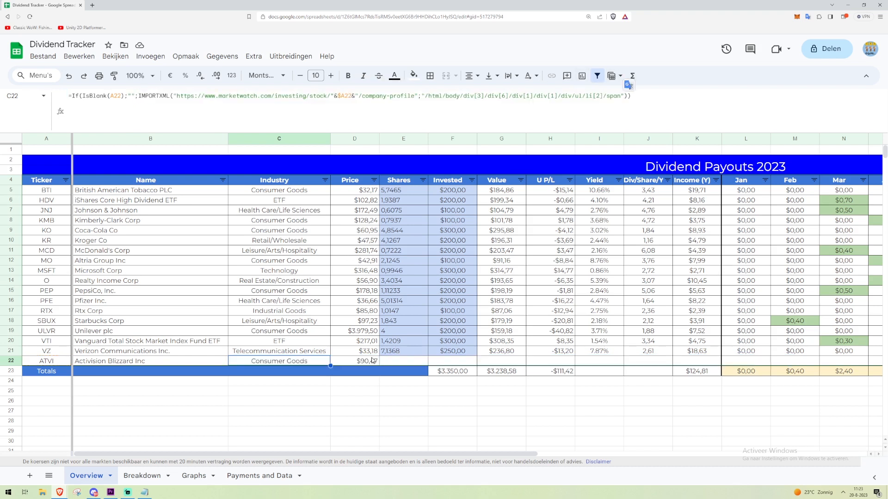
Review the Price formula in D22 without changing it, and return to the Industry and Name cells of the ATVI row.
key("Right")
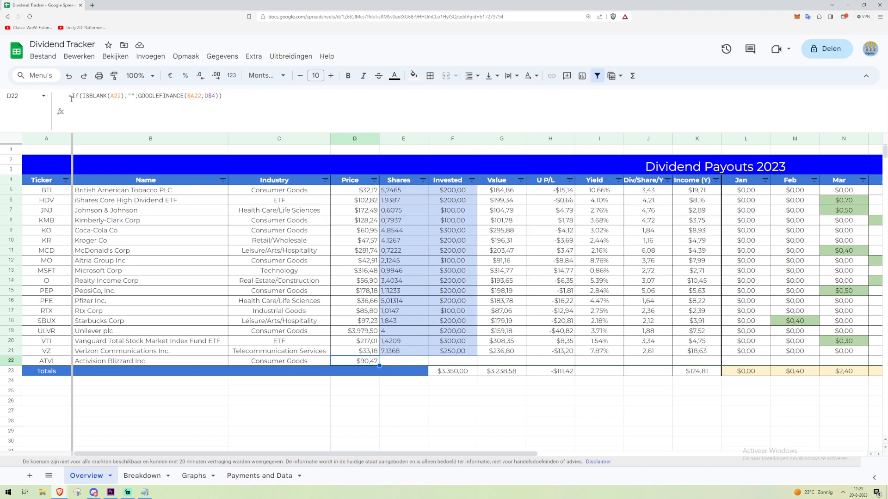
left_click_drag(69, 99, 238, 103)
left_click(270, 114)
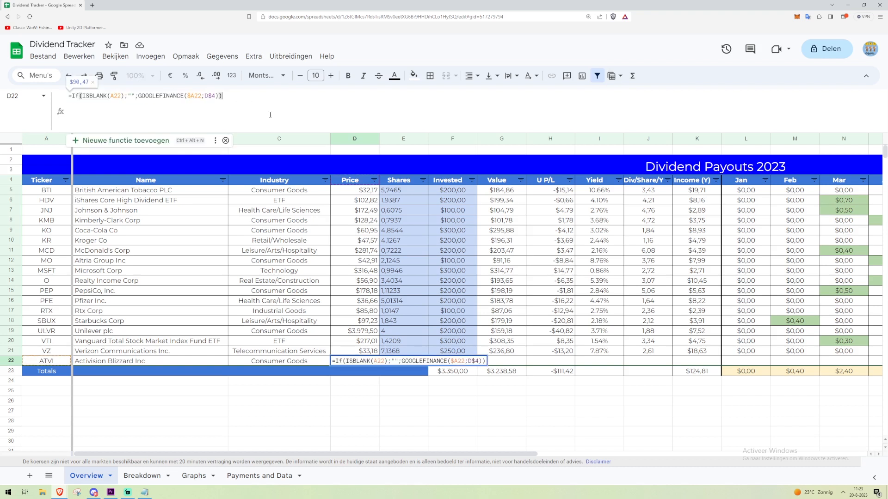
key("Escape")
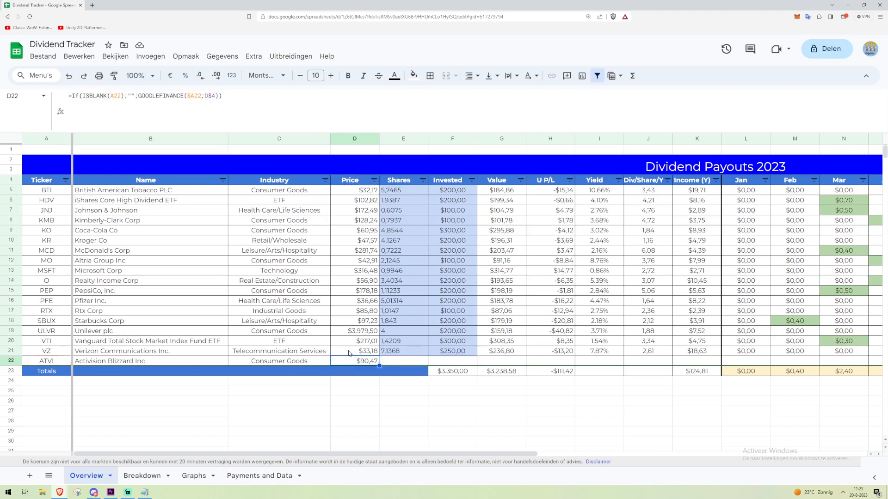
left_click(285, 363)
left_click(204, 365)
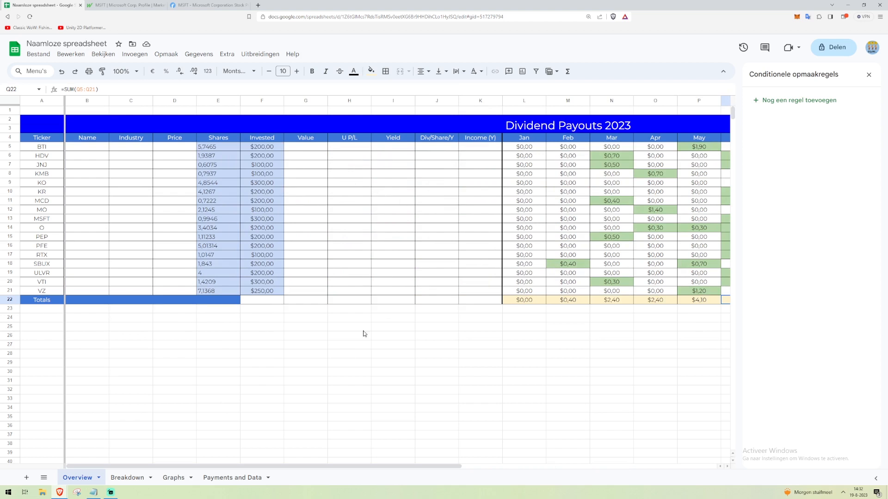
Add up the Invested column in the Totals row by entering =SUM(F5:F21) in F22.
left_click(259, 303)
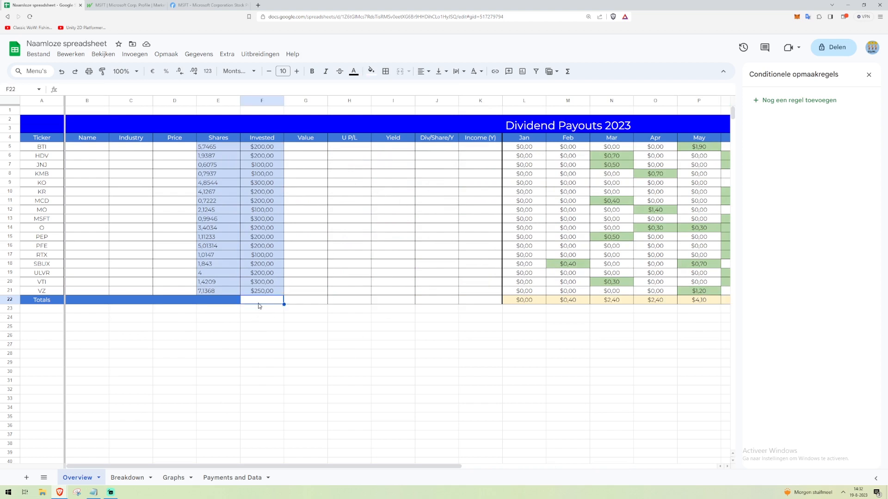
type("=SUM")
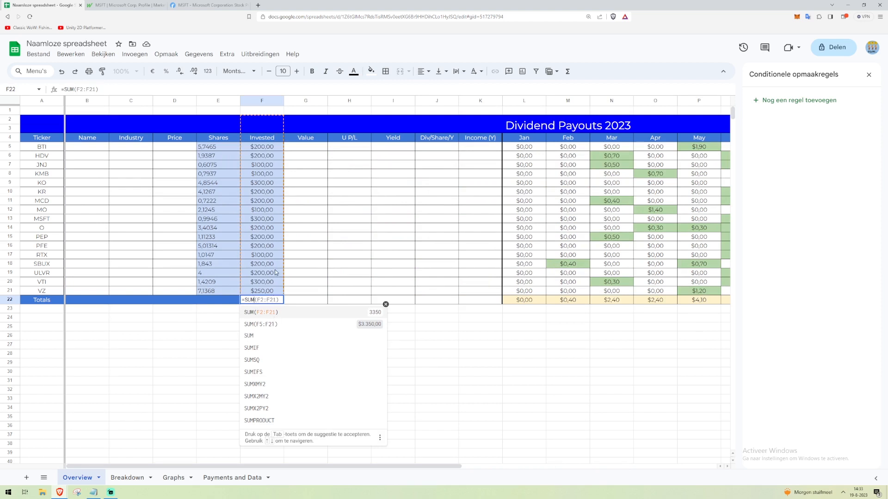
type("F5:F")
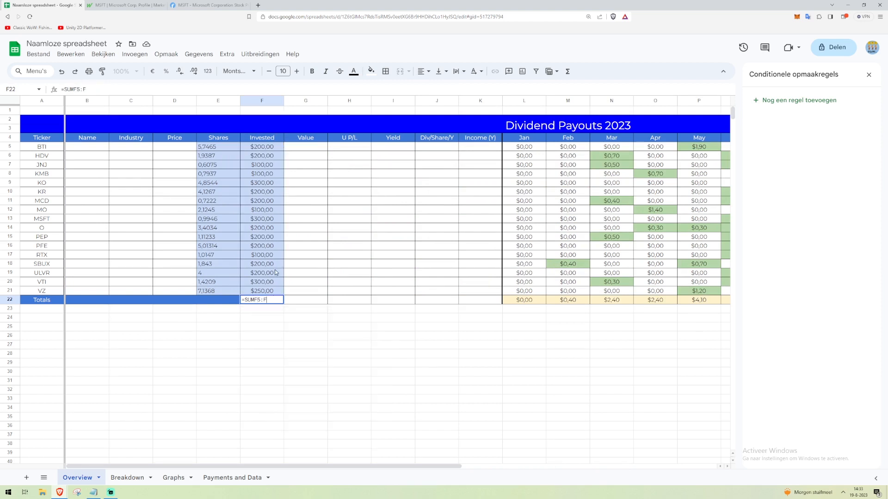
type("21)")
key("Return")
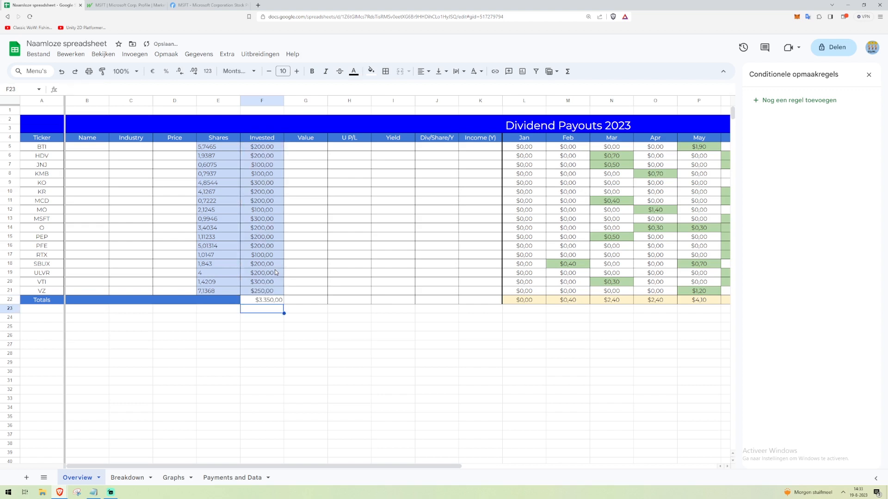
Center the Invested total in F22 horizontally.
left_click(266, 302)
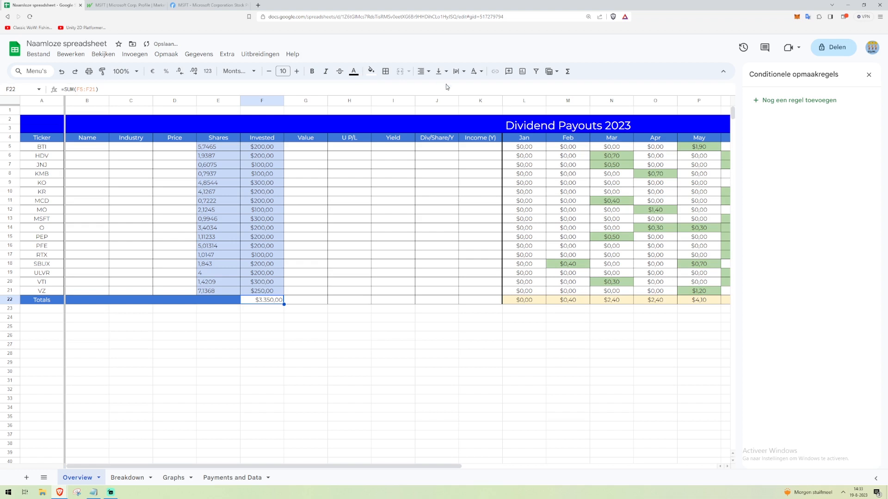
left_click(423, 71)
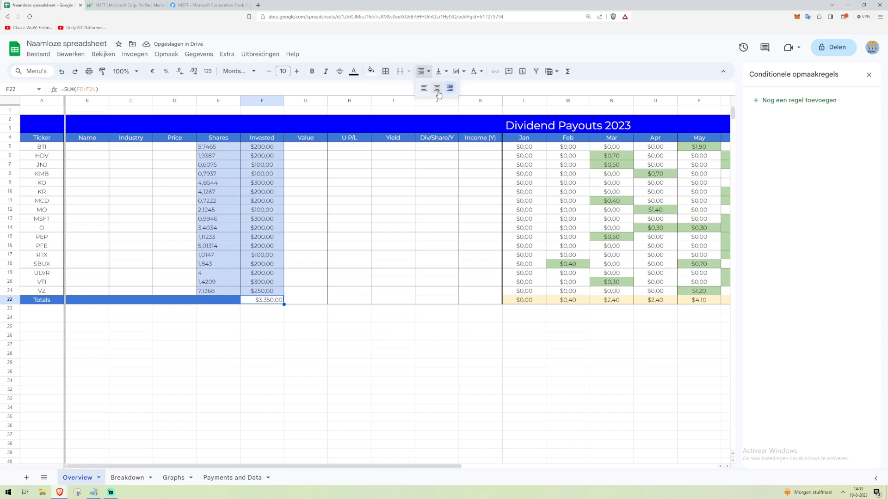
left_click(437, 88)
left_click(480, 301, "shift")
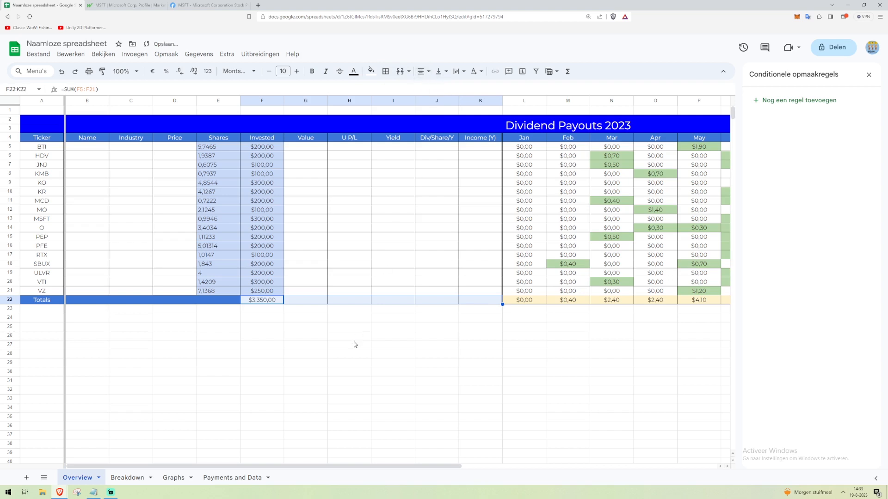
left_click(303, 326)
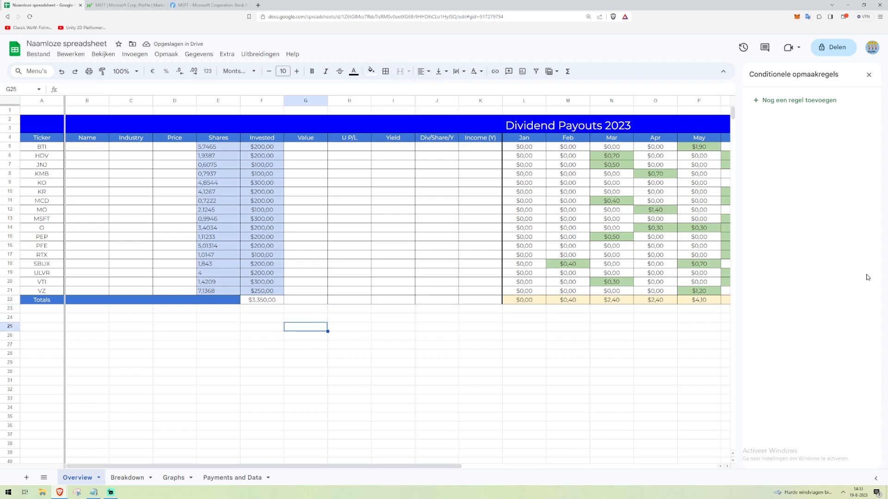
Widen the Name and Industry columns, with the empty Name cell B5 selected.
left_click(269, 301)
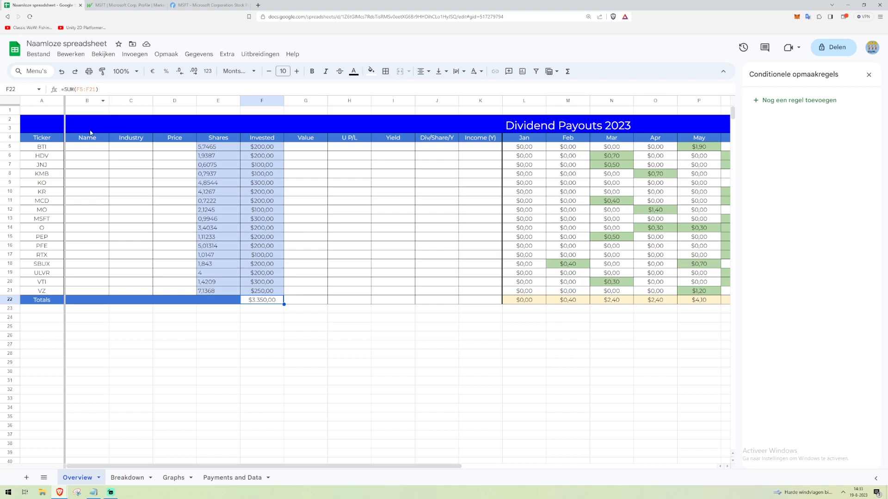
left_click(82, 149)
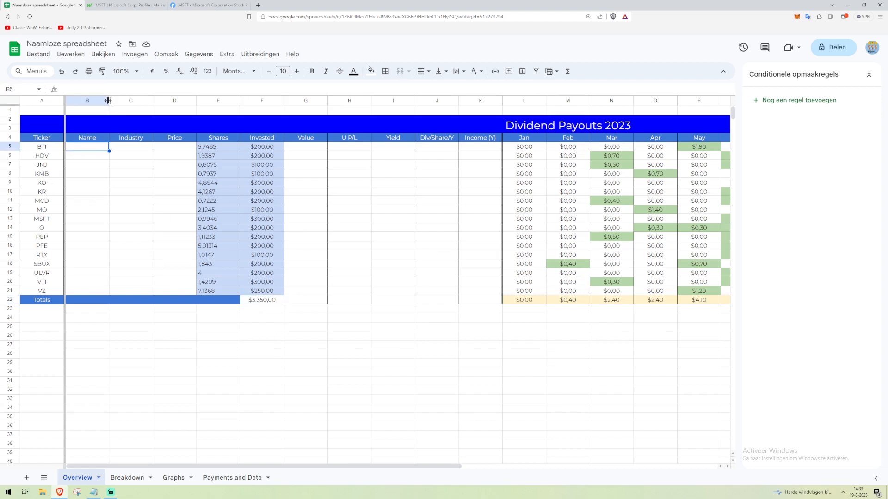
left_click_drag(108, 100, 203, 101)
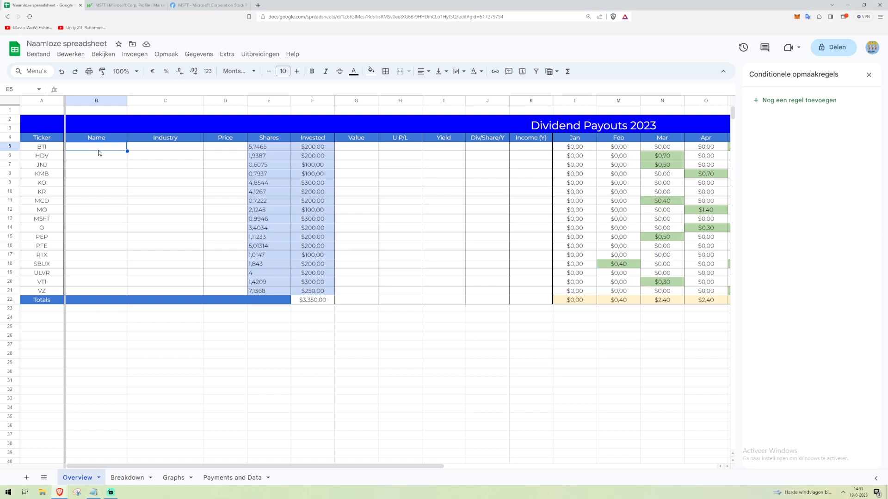
Enter "British Tobacco company" as the BTI company name in B5.
type("Bri")
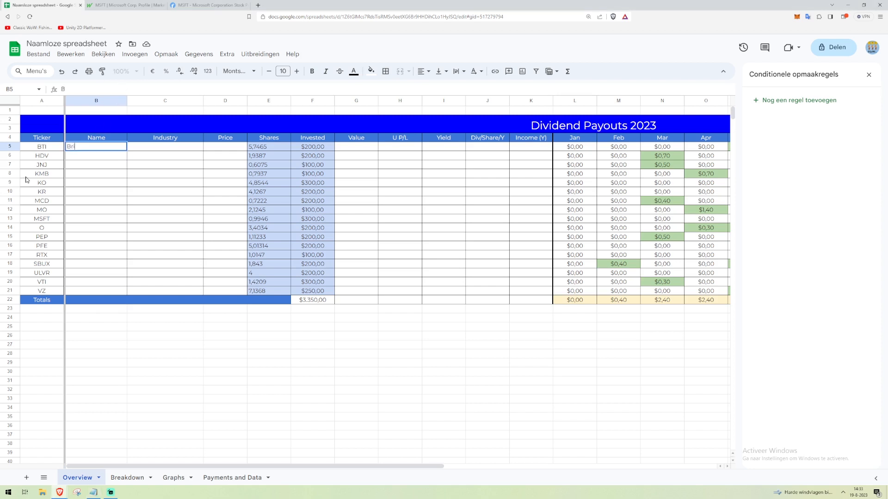
type("tish Tobacco company")
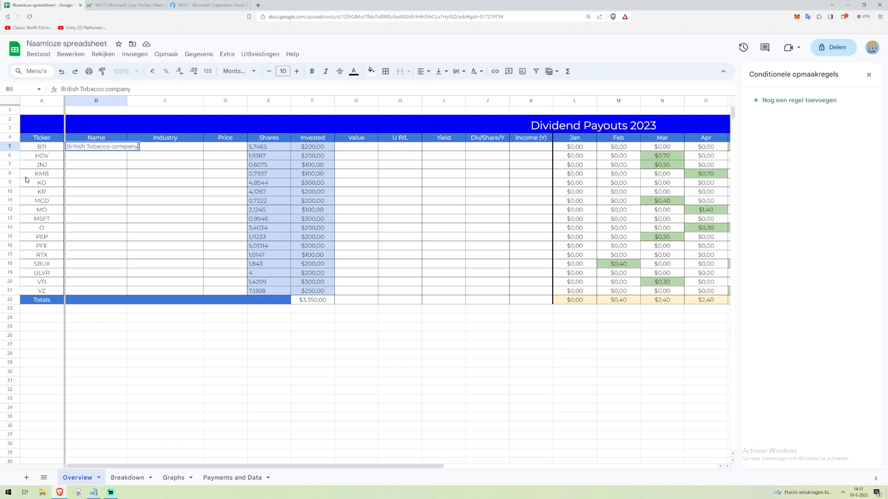
key("Tab")
key("shift+Tab")
key("Tab")
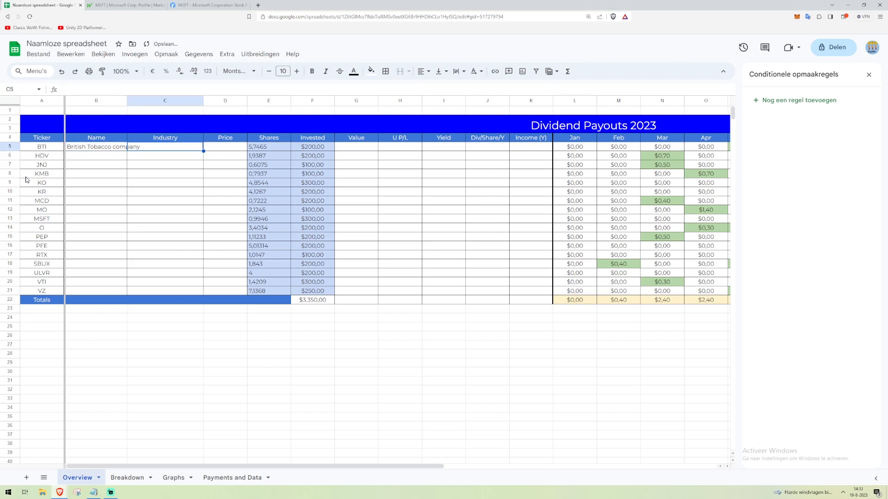
key("shift+Tab")
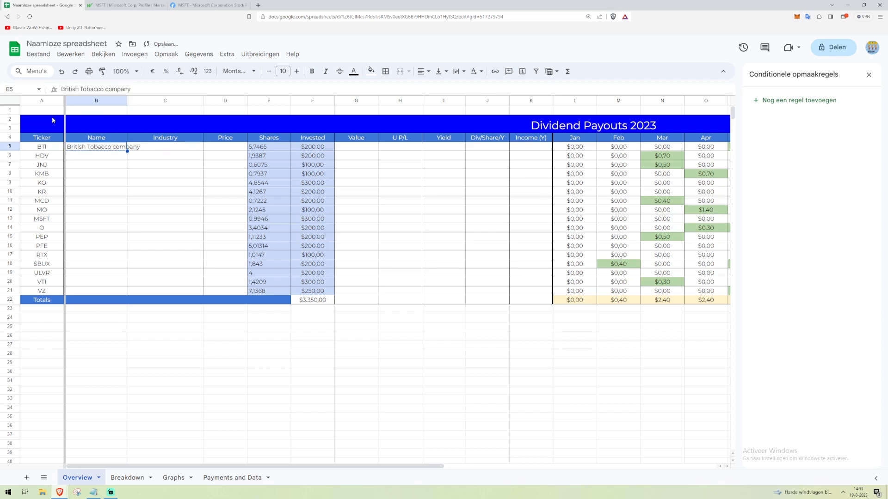
Widen the Name column and replace the text in B5 with a GOOGLEFINANCE formula that takes its ticker from A5.
left_click_drag(126, 100, 58, 85)
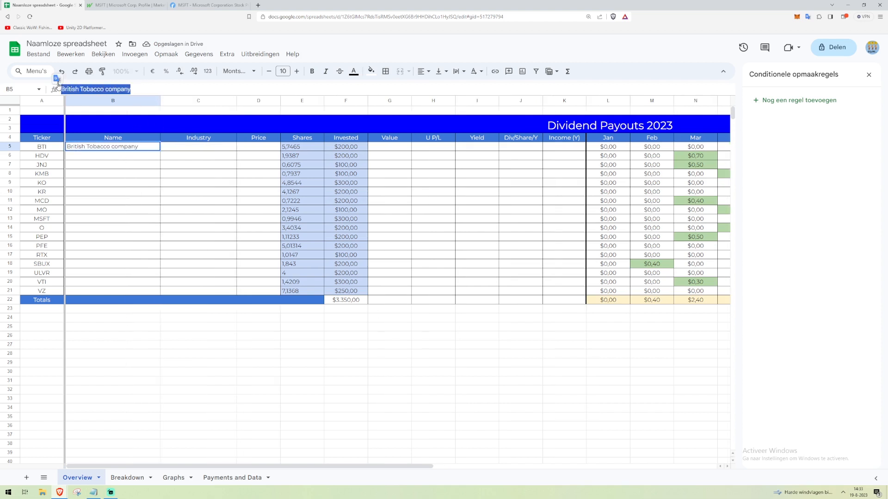
type("=")
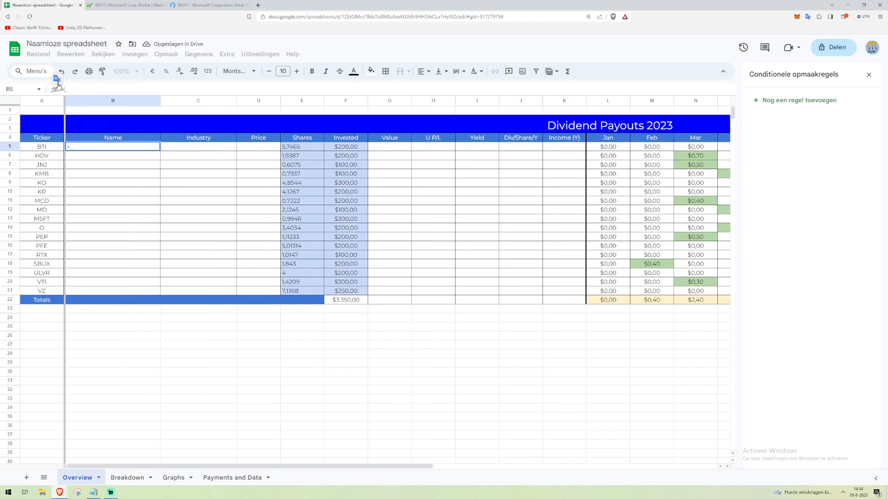
type("GOOGLE")
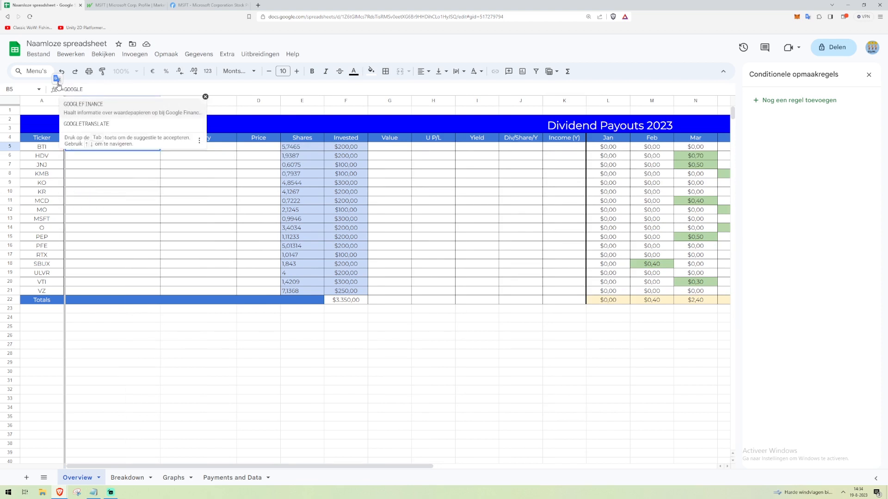
key("Tab")
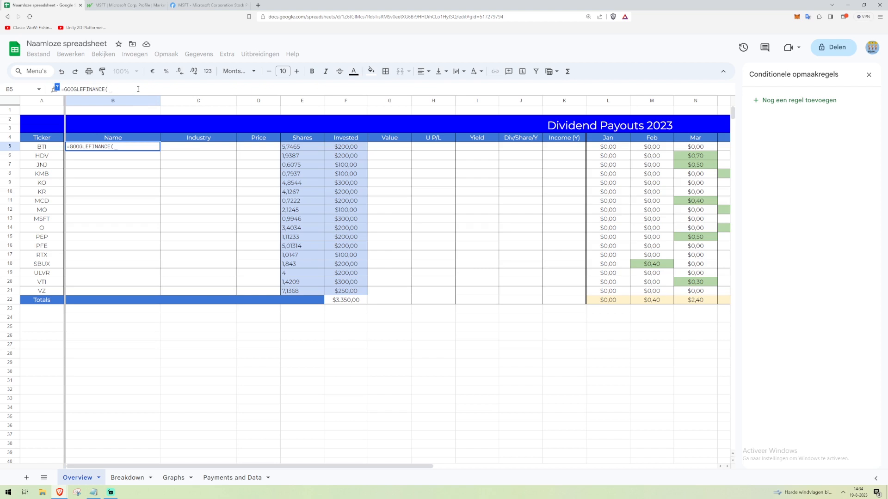
left_click(42, 147)
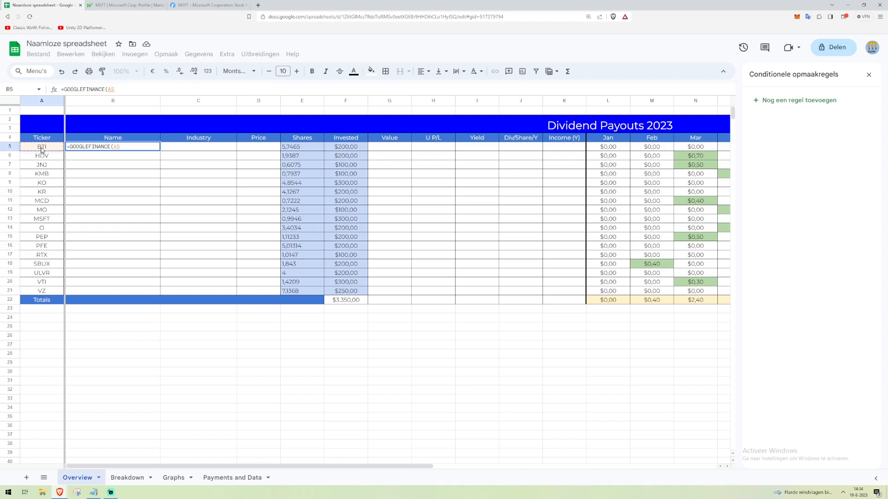
type(";\"")
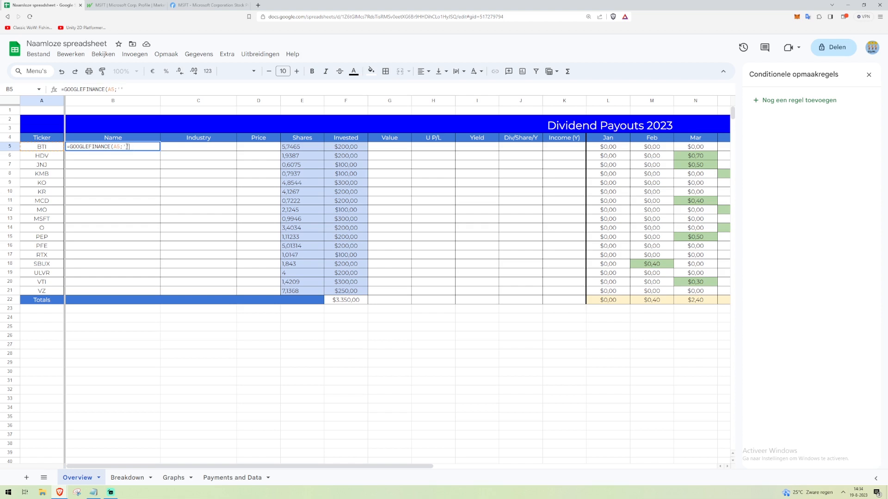
type("Name")
key("BackSpace")
key("BackSpace")
key("BackSpace")
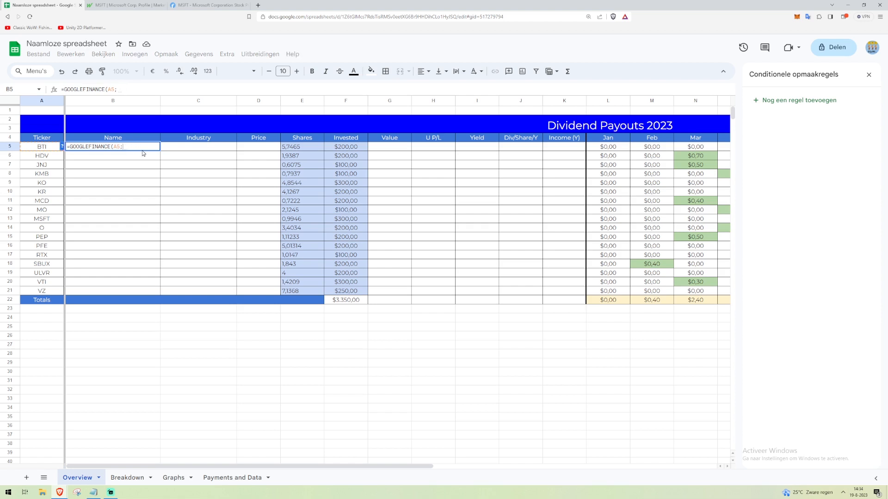
key("BackSpace")
Complete the B5 formula as =GOOGLEFINANCE($A5;B$4), using the Name header as the attribute and fixing column A and row 4.
key("Up")
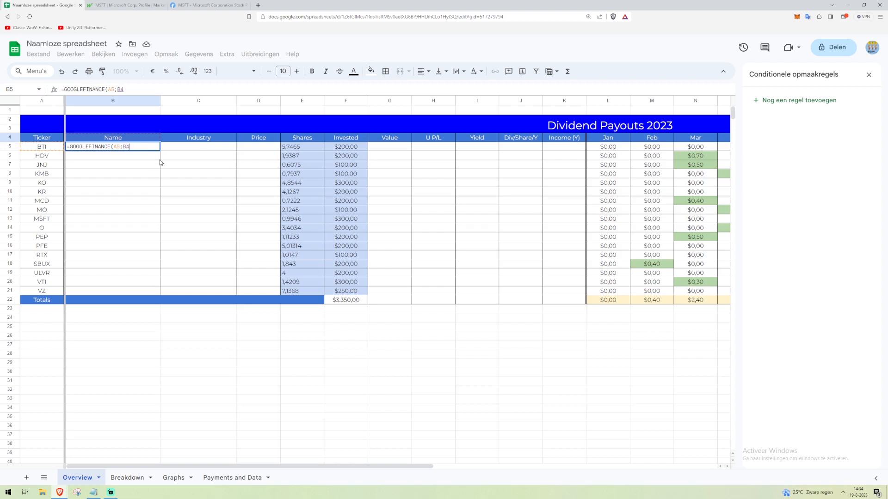
type(")")
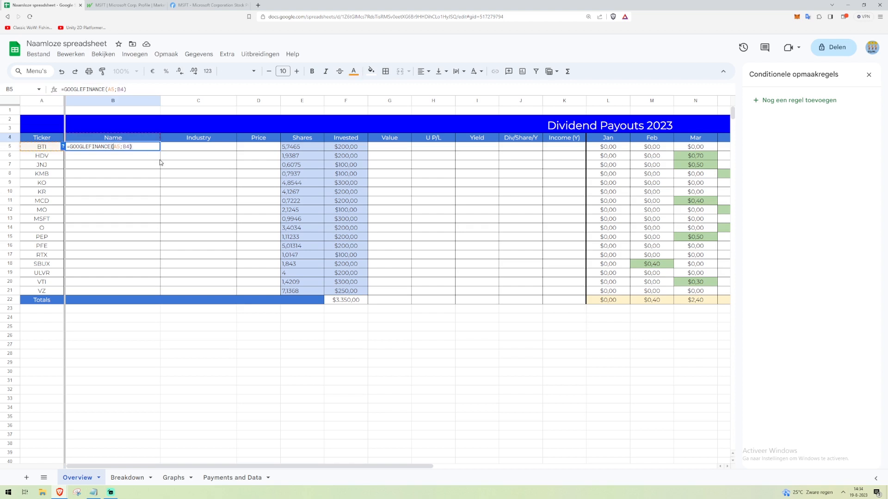
type("$")
type("$")
key("Return")
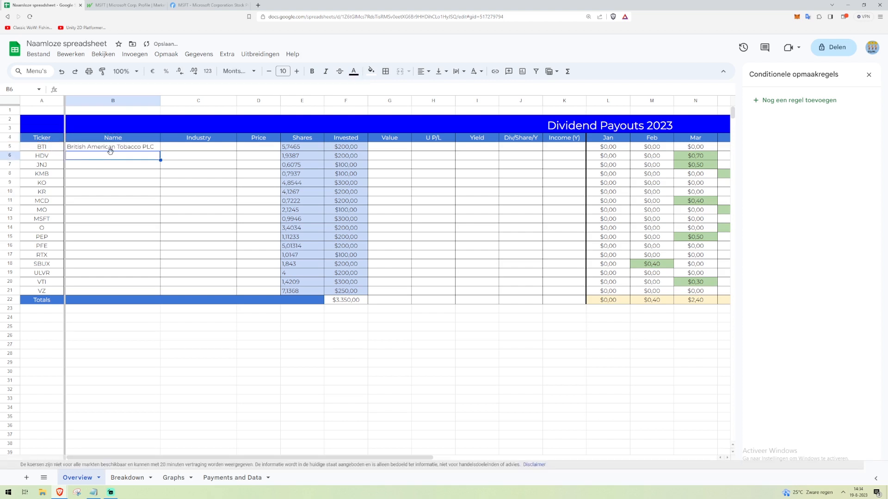
Fill the Name formula from B5 down to B21, and widen the Name and Industry columns so longer texts fit.
left_click(141, 149)
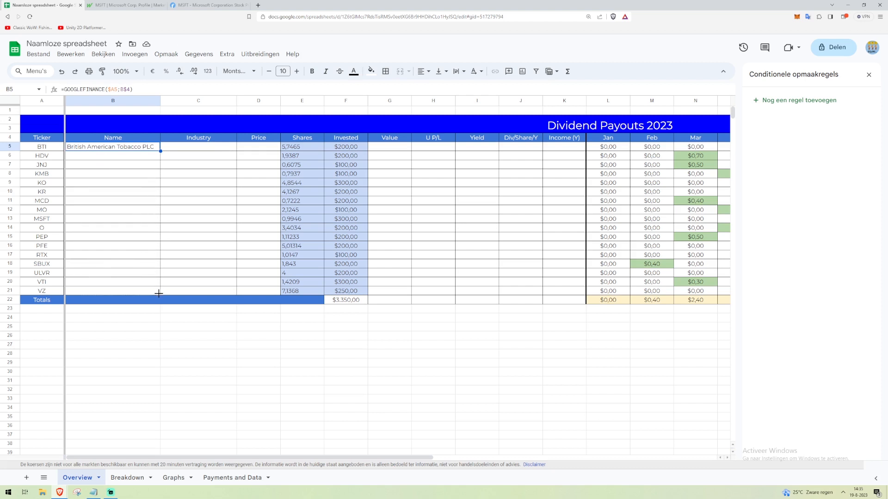
left_click_drag(160, 151, 159, 292)
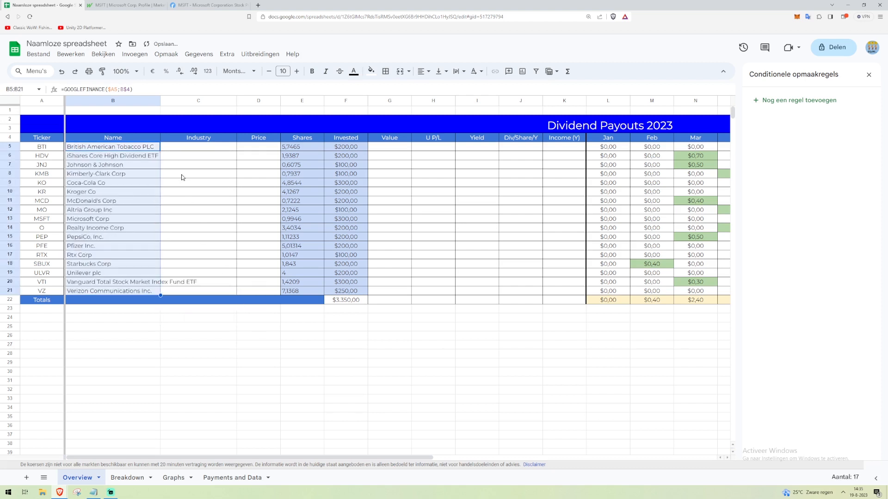
left_click_drag(160, 101, 203, 101)
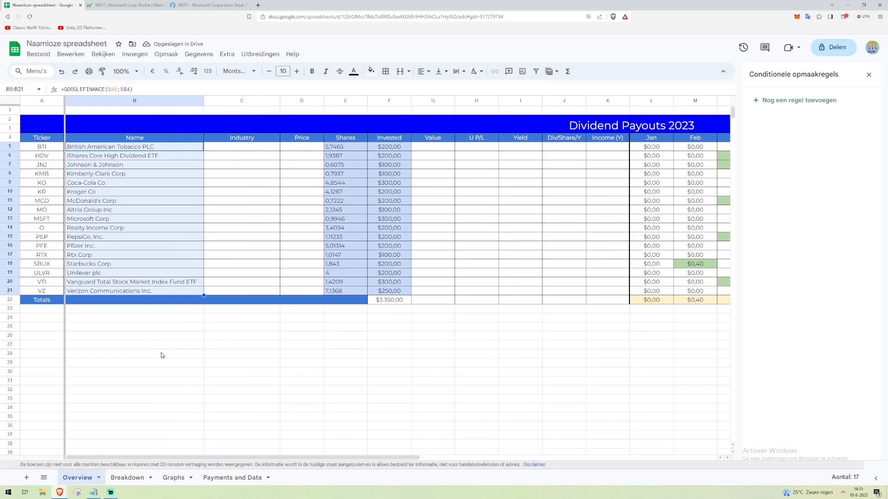
left_click(215, 357)
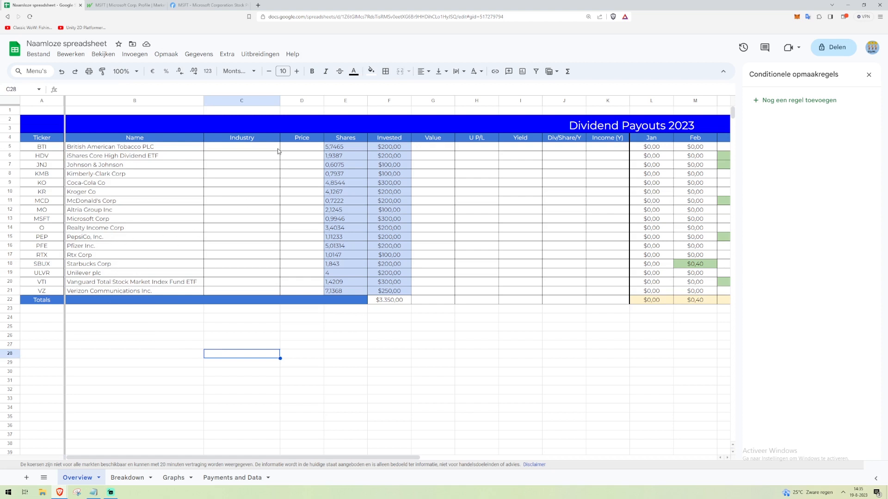
left_click(237, 149)
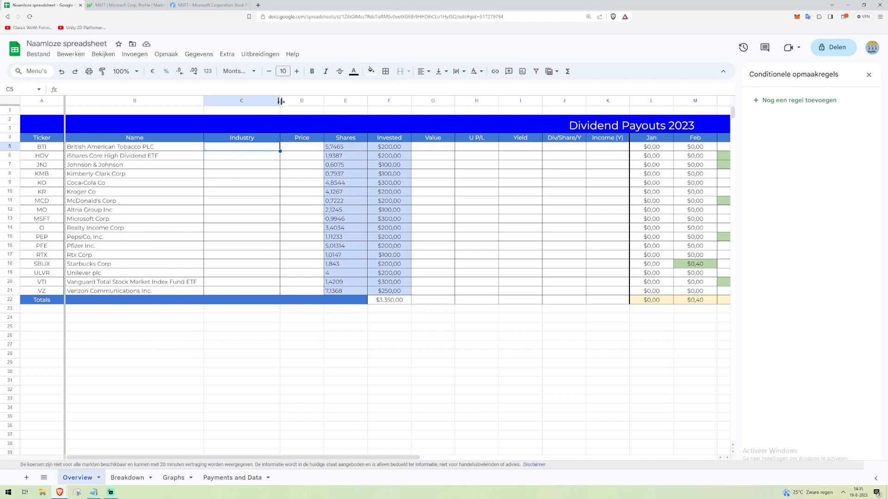
mouse_move(280, 100)
left_mouse_down()
mouse_move(302, 101)
mouse_move(294, 102)
left_mouse_up()
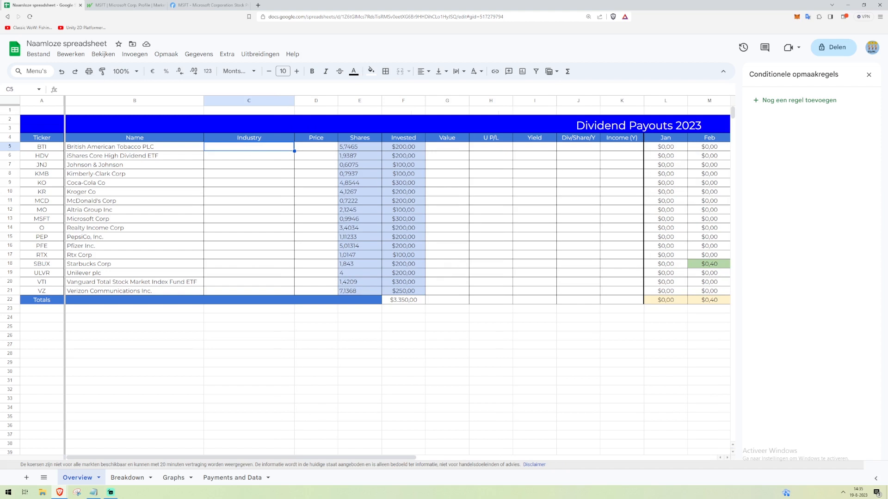
Switch to the MarketWatch company profile of MSFT and examine its web address and the Sector entry.
left_click(130, 5)
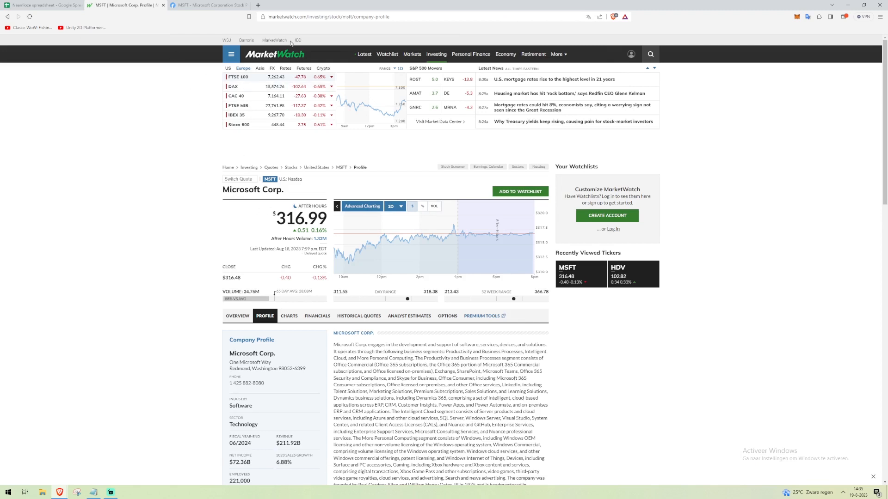
left_click(273, 18)
left_click(401, 17)
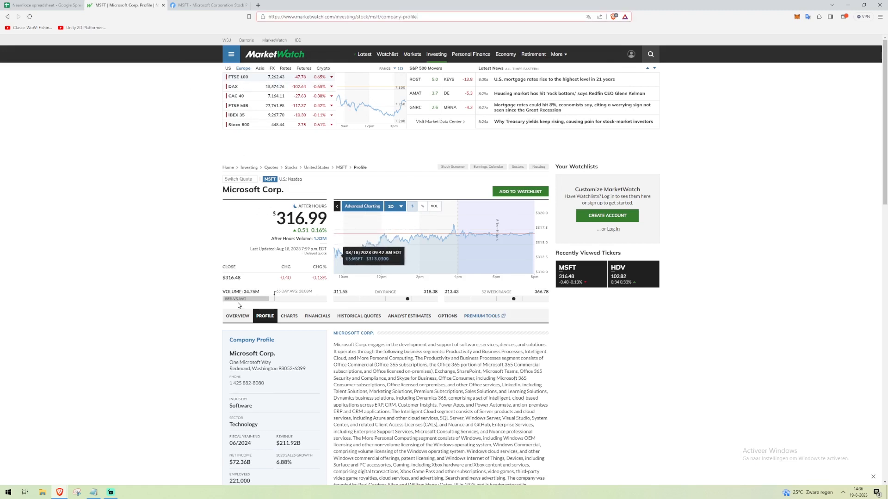
scroll(238, 306, "down", 1)
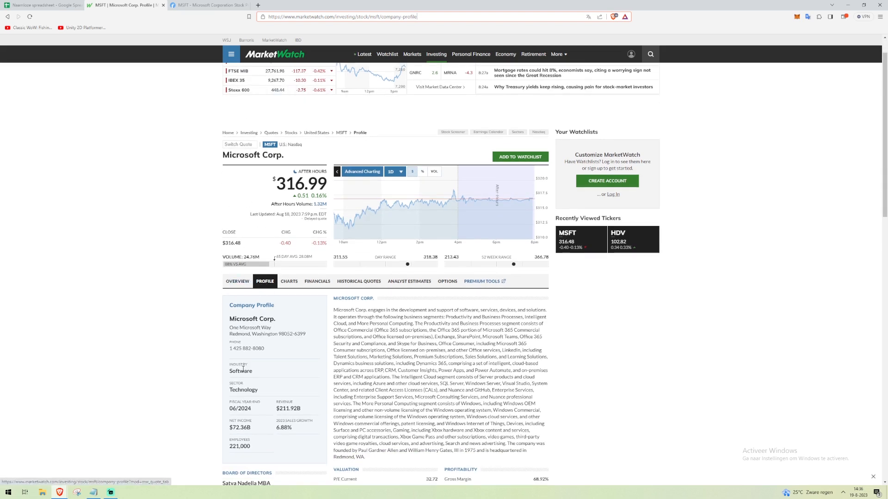
left_click(260, 392)
left_click_drag(260, 392, 228, 388)
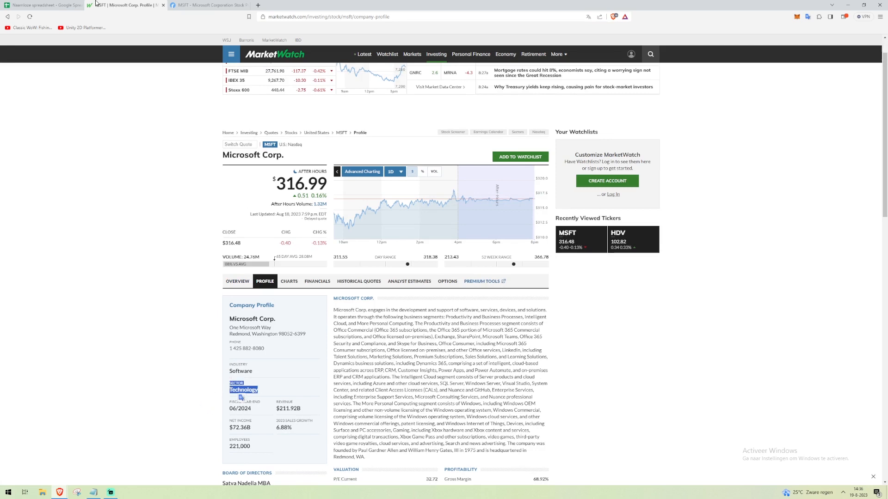
Return to the spreadsheet and start an IMPORTXML formula with an empty pair of quotation marks in C5.
left_click(51, 5)
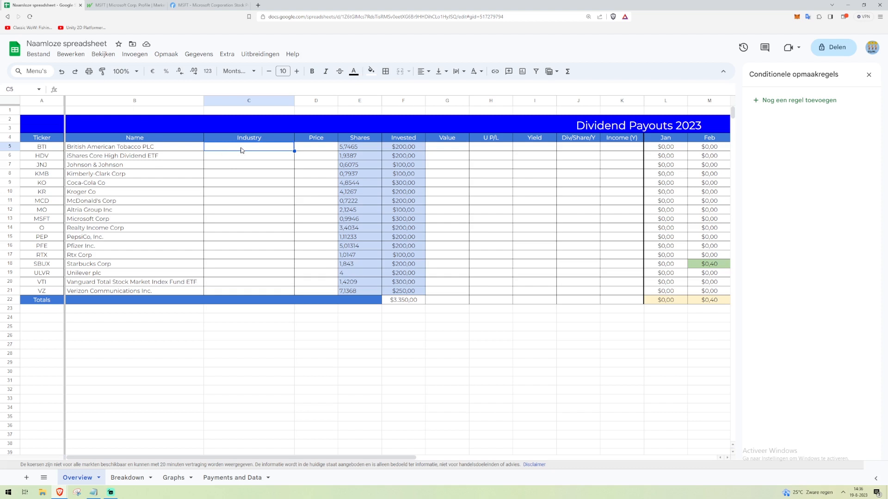
left_click(177, 91)
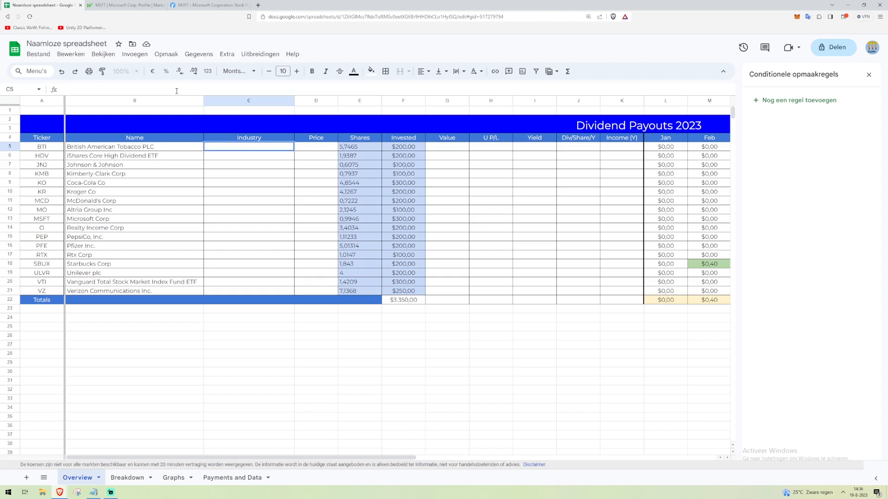
type("IM")
key("BackSpace")
key("BackSpace")
type("-=")
key("BackSpace")
key("BackSpace")
type("=")
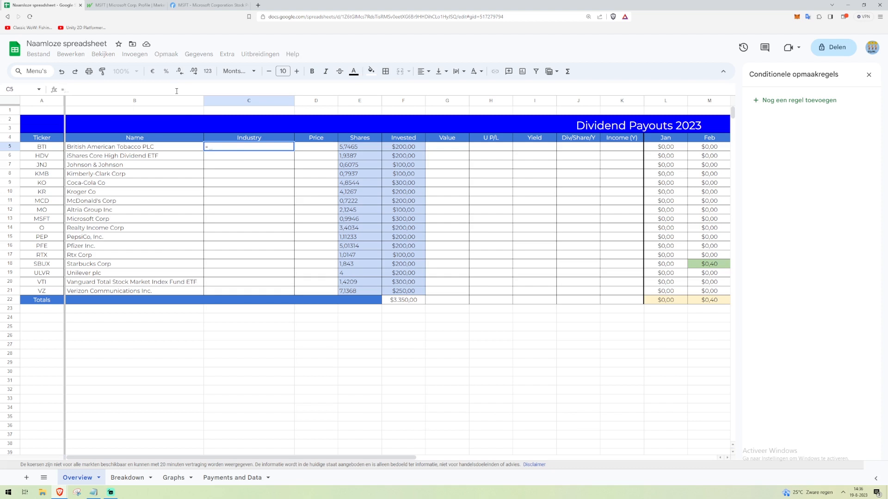
type("IMPO")
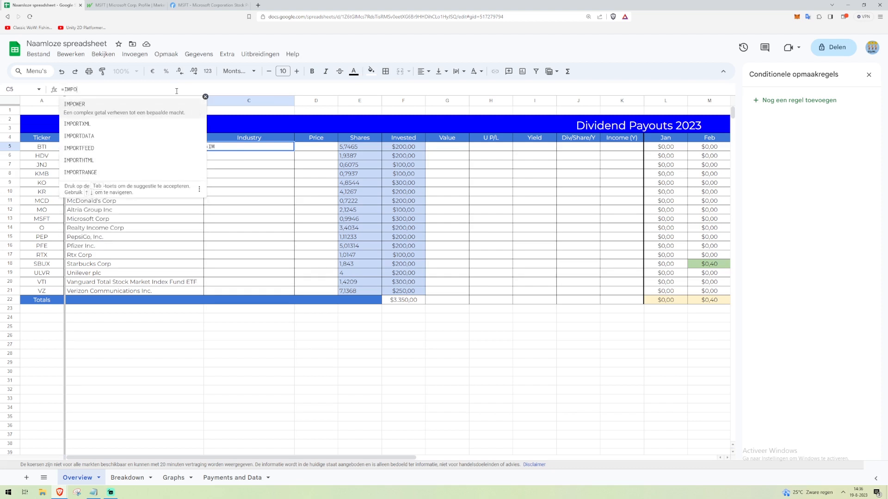
type("RTXML(")
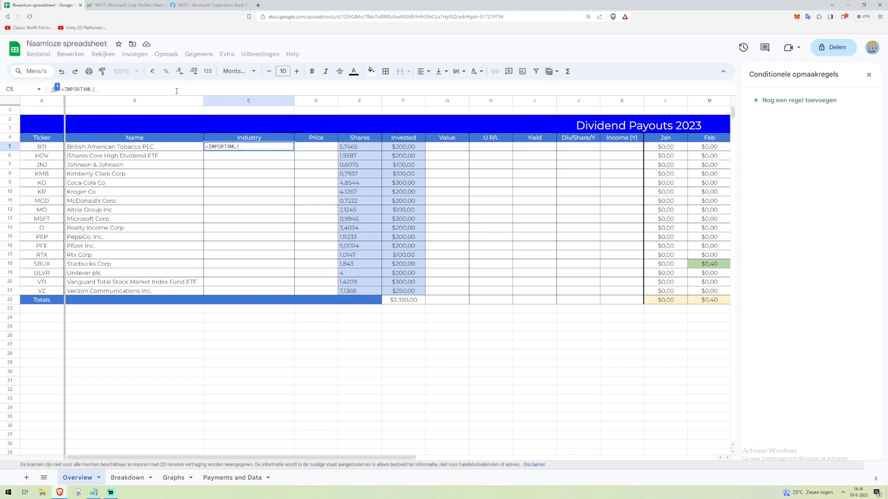
type("\"\"")
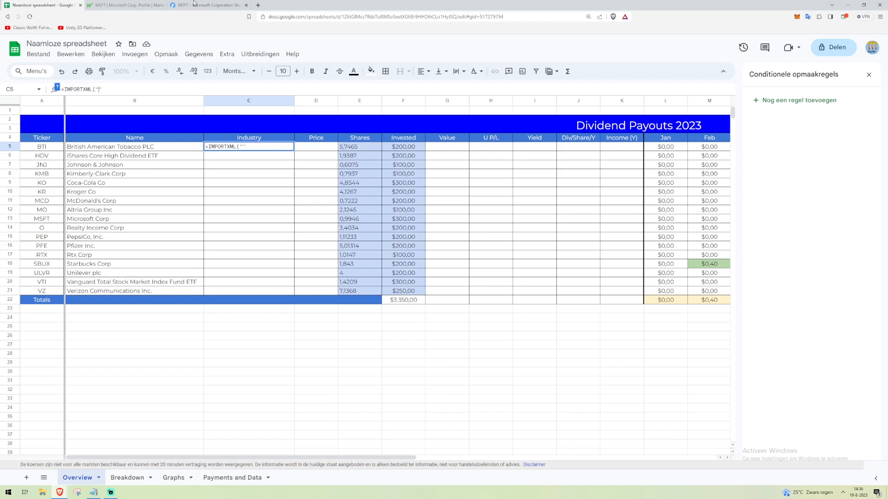
Copy the full web address of the MarketWatch MSFT company profile and paste it between the quotation marks of the C5 formula.
left_click(111, 5)
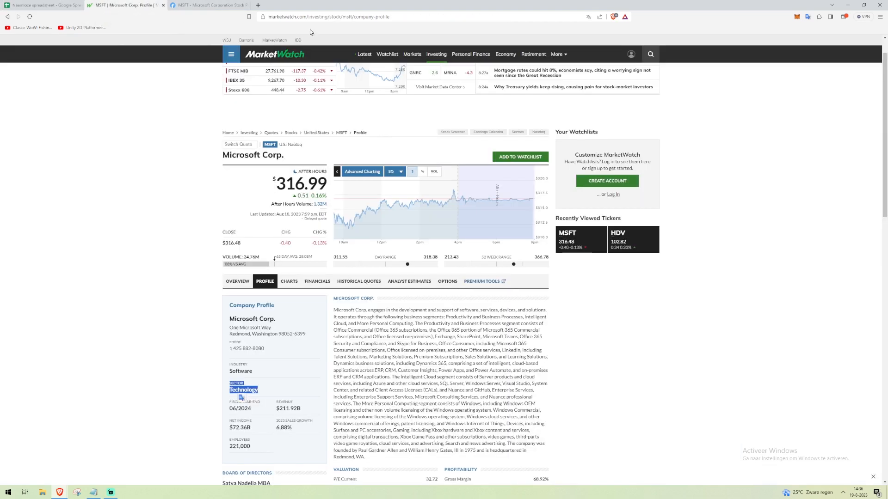
left_click(343, 17)
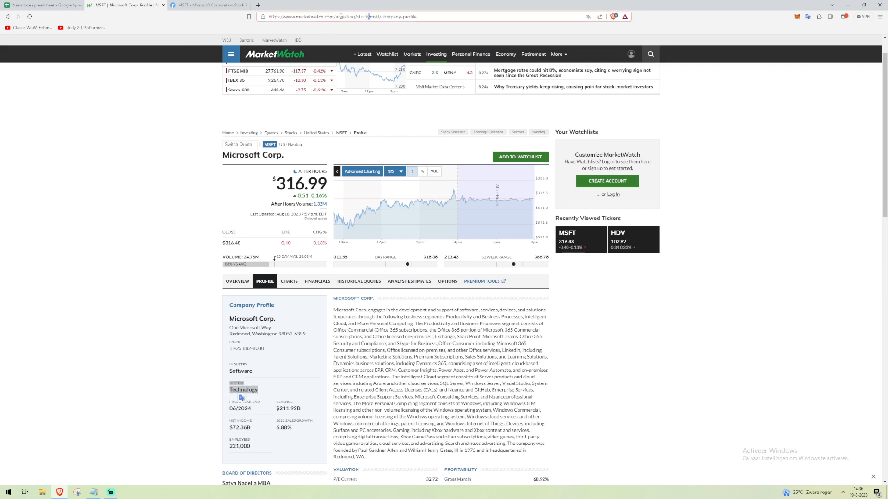
left_click_drag(426, 17, 267, 17)
key("ctrl+c")
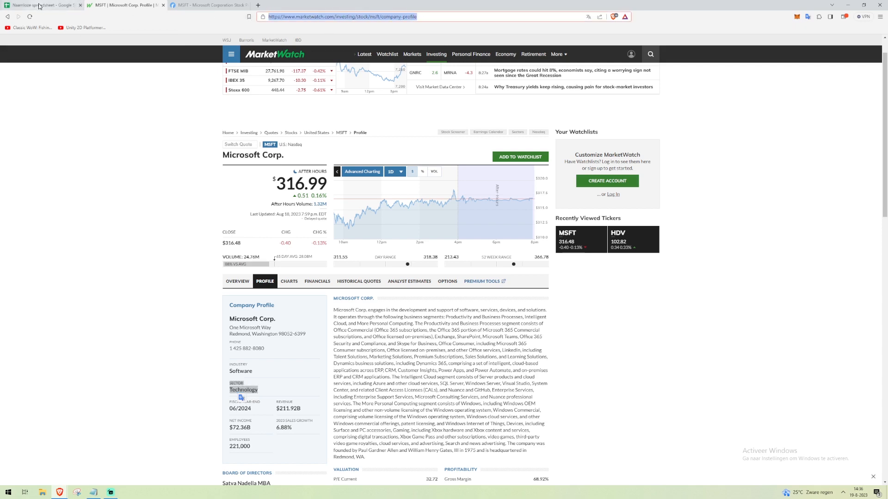
left_click(39, 5)
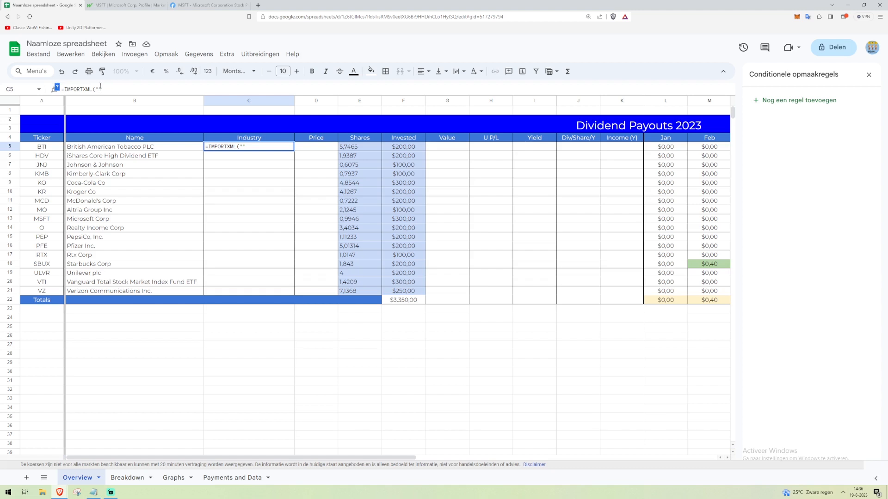
key("ctrl+v")
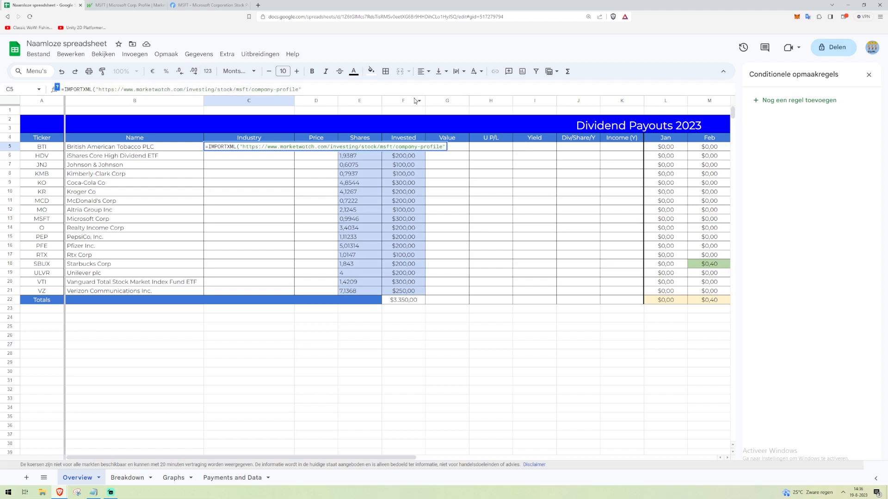
Replace msft in the formula's web address with "&$A$5&" so that the ticker comes from cell A5.
key("BackSpace")
key("BackSpace")
key("BackSpace")
key("BackSpace")
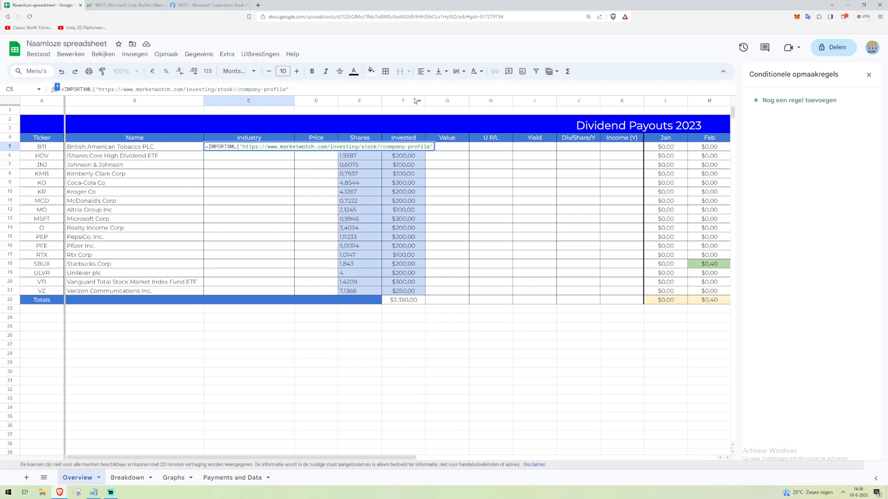
type("\"")
type("&&")
type("$a&")
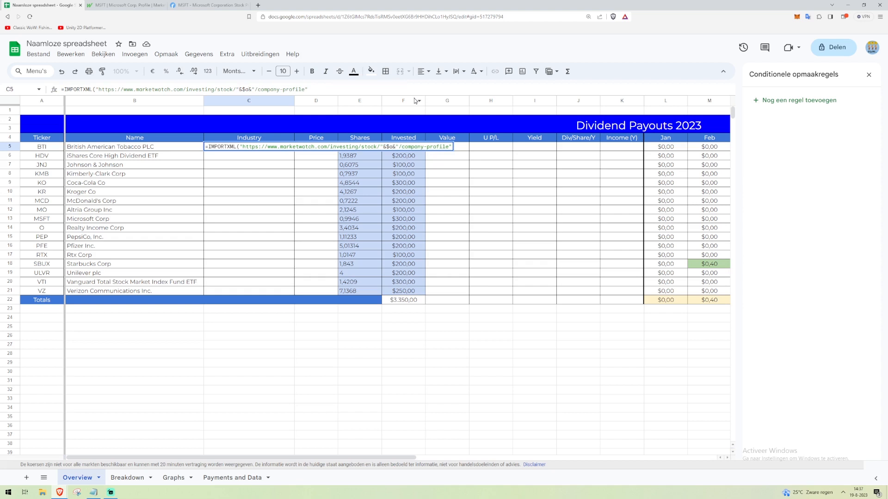
key("BackSpace")
type("A$5")
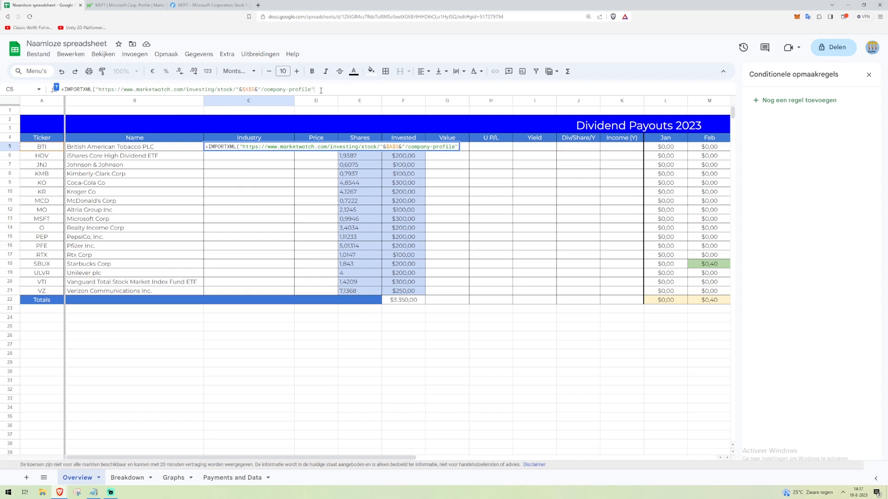
Add the XPath "/html/body/div[3]/div[6]/div[1]/div[1]/div/ul/li[2]/span" as second argument after a semicolon and complete the C5 formula.
type(";")
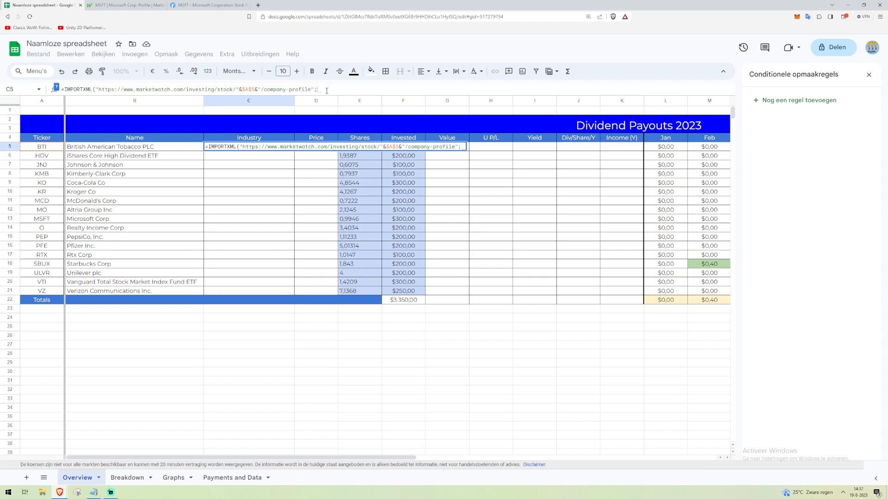
type("\"\"")
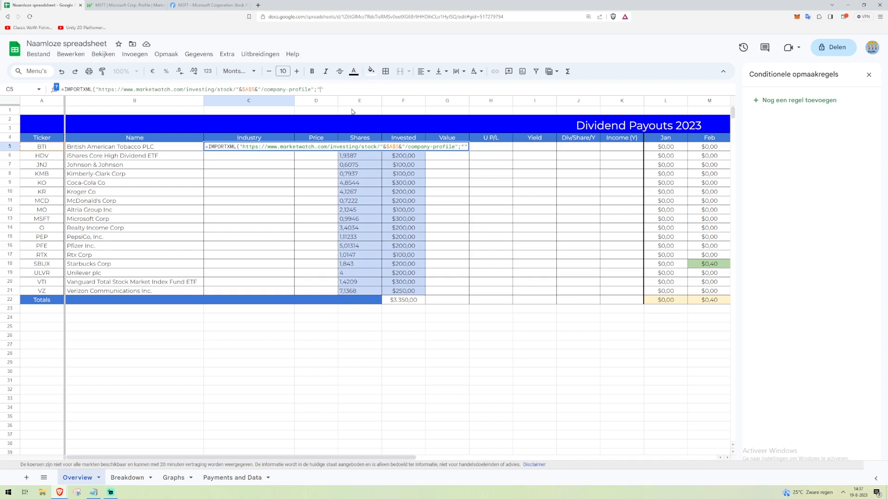
type("html/body/div[")
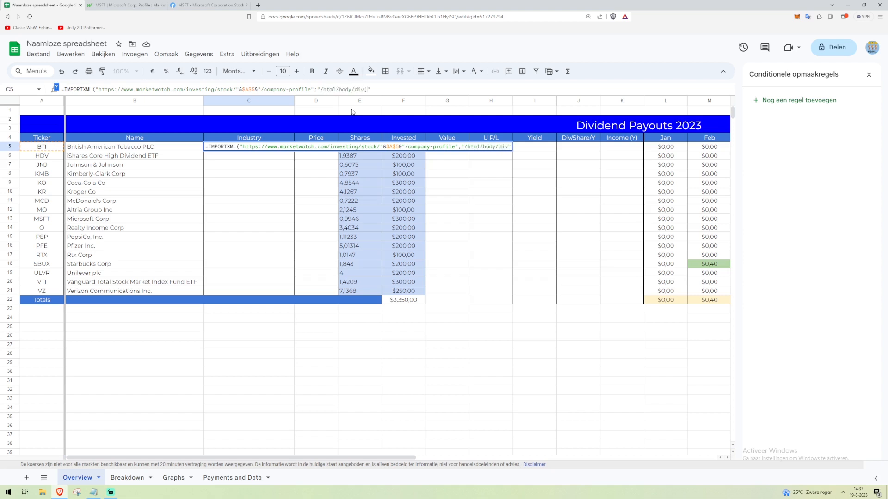
type("3]/div[6]")
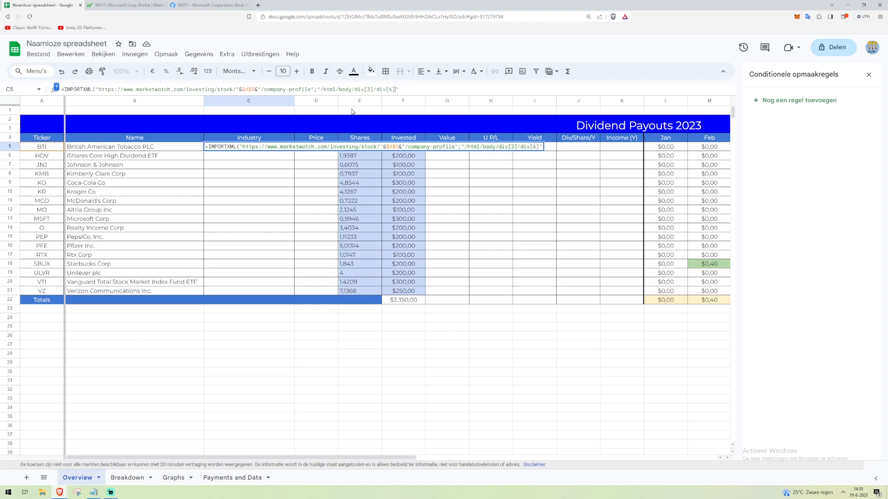
type("/div[1]/div[1]")
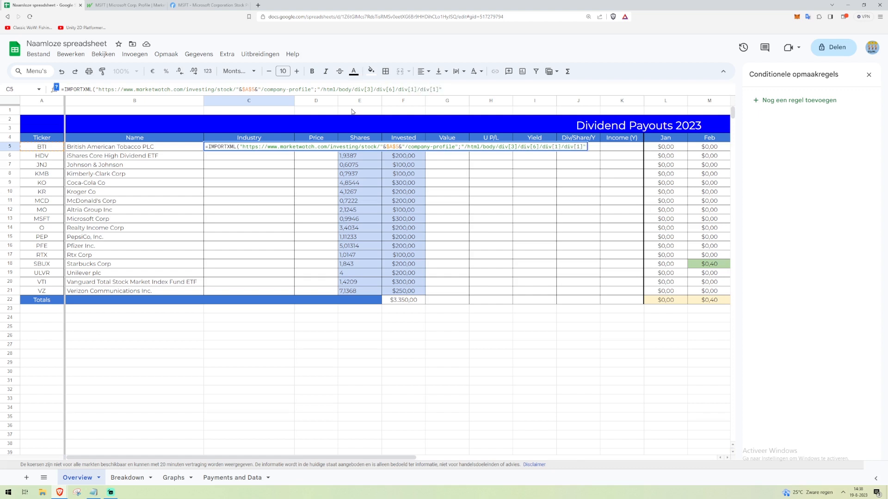
type("/div/ul/li[2]")
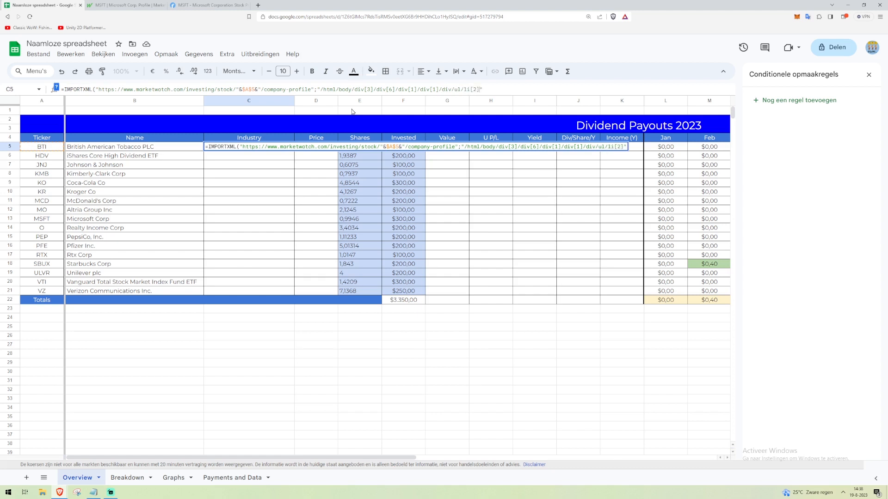
type("/span\")")
key("Return")
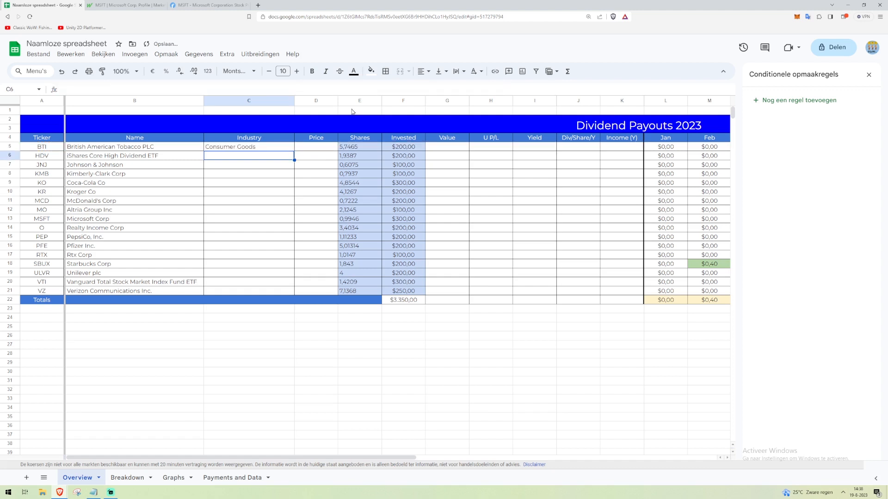
Fill the Industry formula from C5 down to C21 and inspect the ticker reference in C6.
left_click(259, 149)
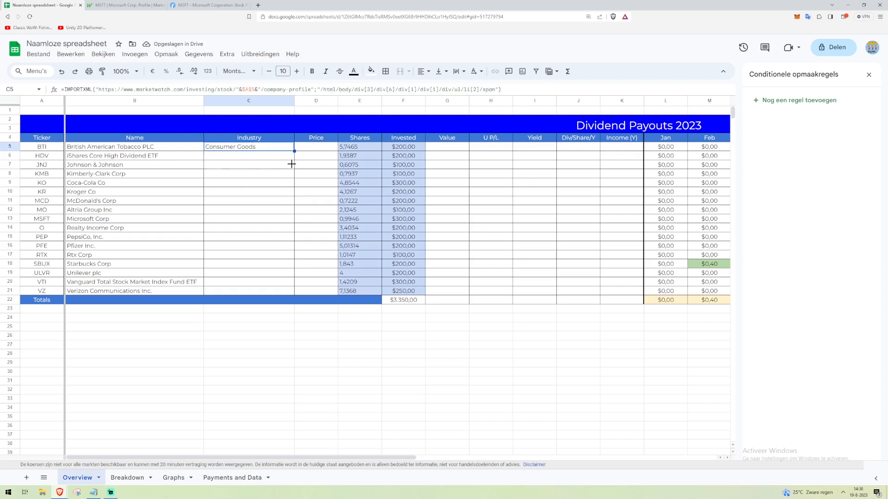
left_click_drag(298, 277, 294, 294)
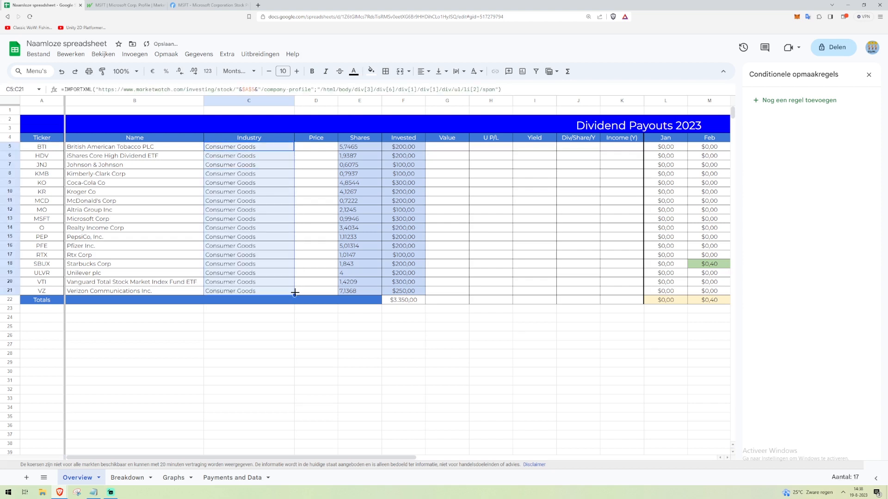
left_click(243, 157)
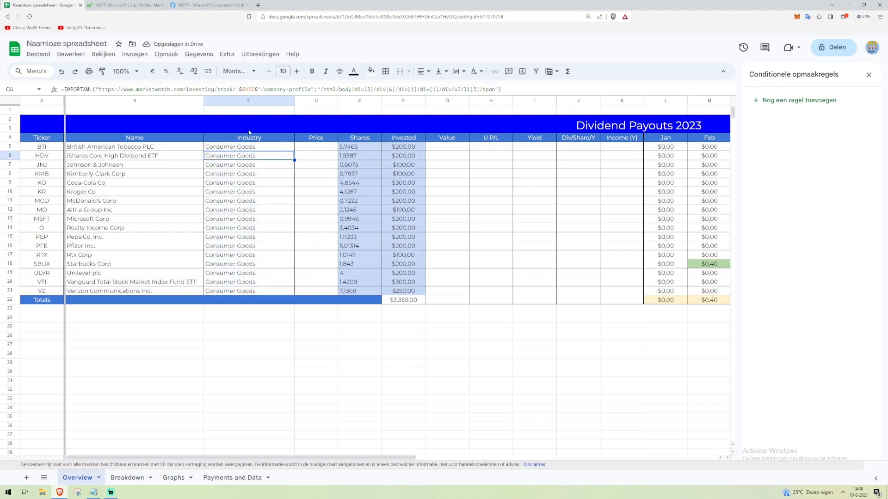
left_click(247, 89)
left_click_drag(247, 88, 254, 89)
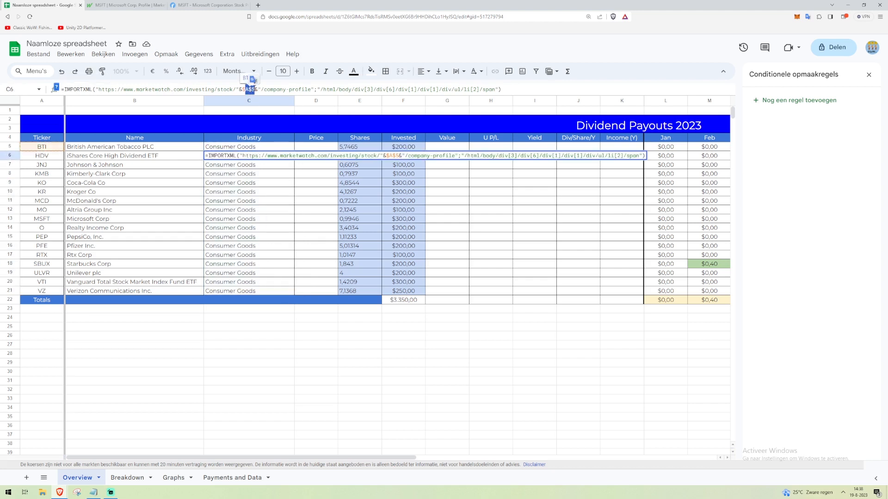
key("Escape")
left_click(237, 147)
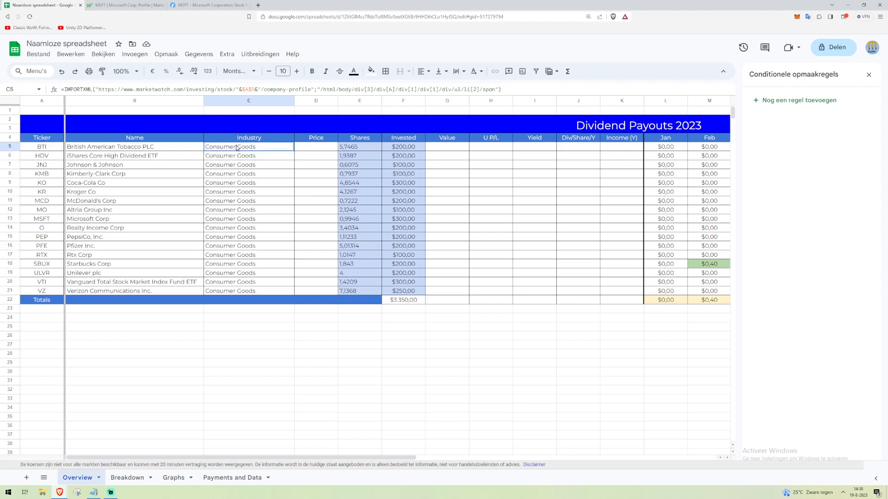
Compare the ticker reference in the Industry formulas of C5 and the cells below it.
key("Down")
key("Down")
key("Down")
key("Down")
key("Down")
key("Up")
key("Up")
key("Up")
key("Up")
key("Up")
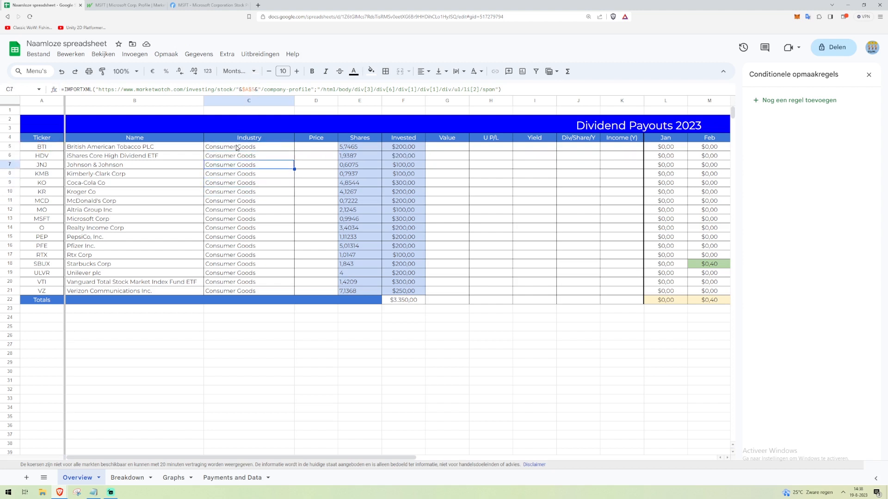
key("Down")
key("Down")
key("Up")
key("Up")
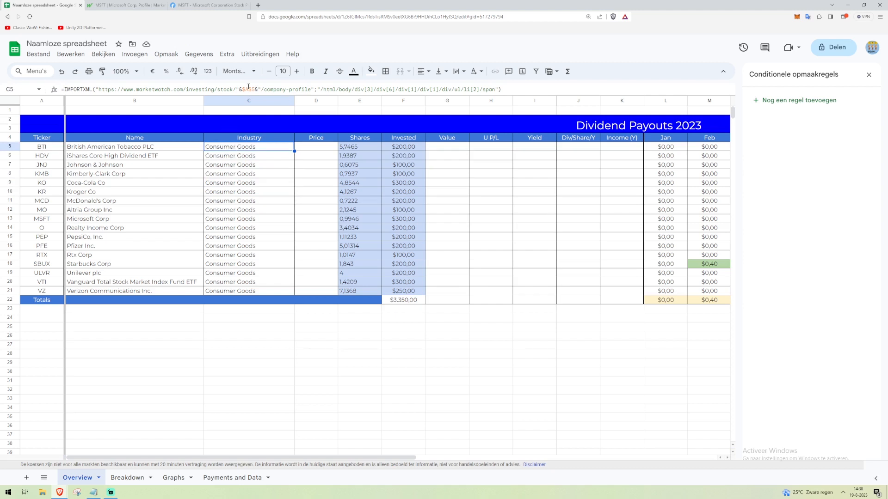
Change the ticker reference in the C5 formula to $A5 and refill the Industry formula down to C21.
key("F2")
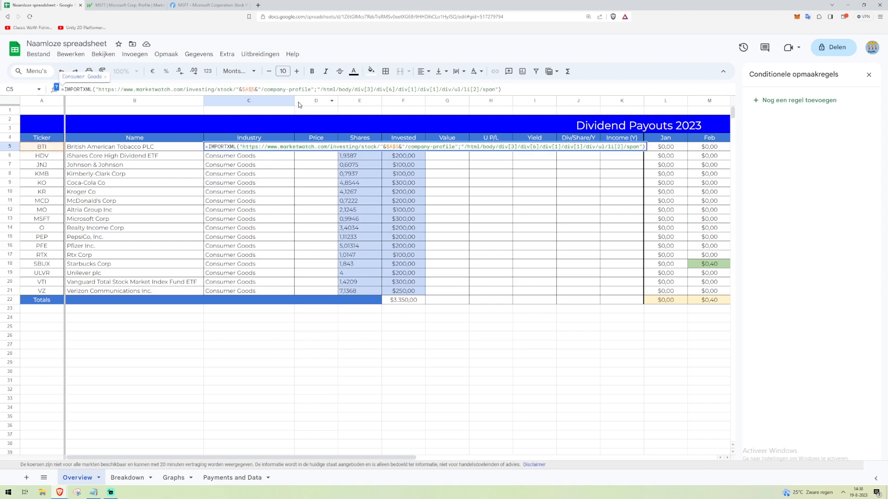
key("BackSpace")
key("Return")
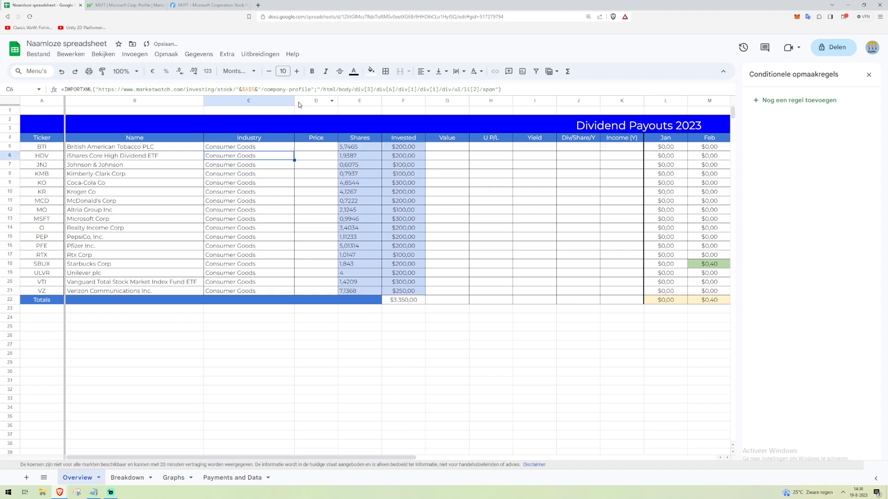
key("Up")
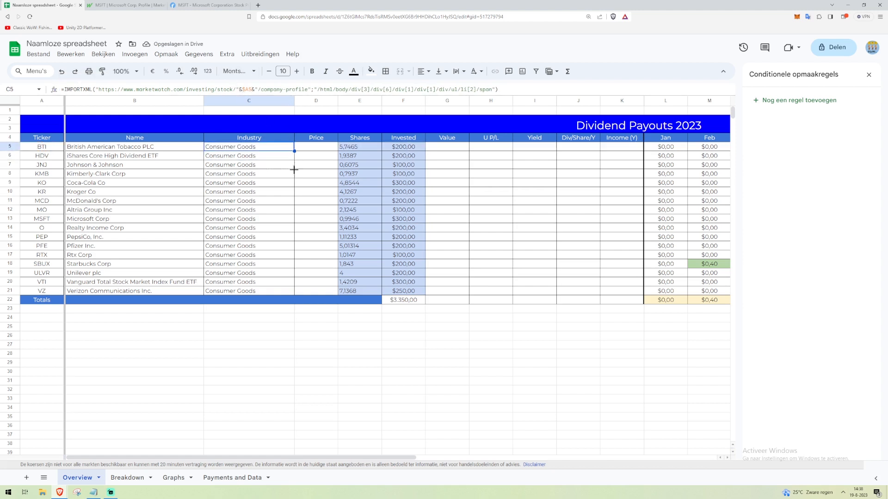
left_click_drag(294, 151, 294, 293)
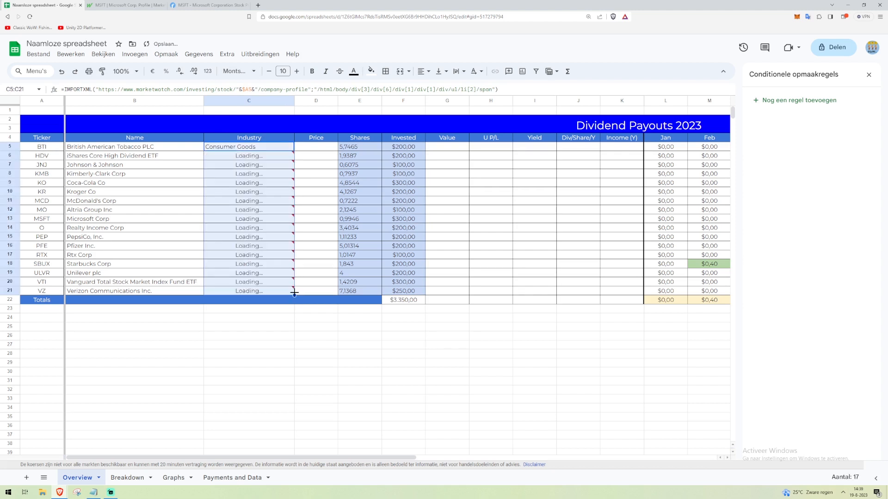
left_click(285, 331)
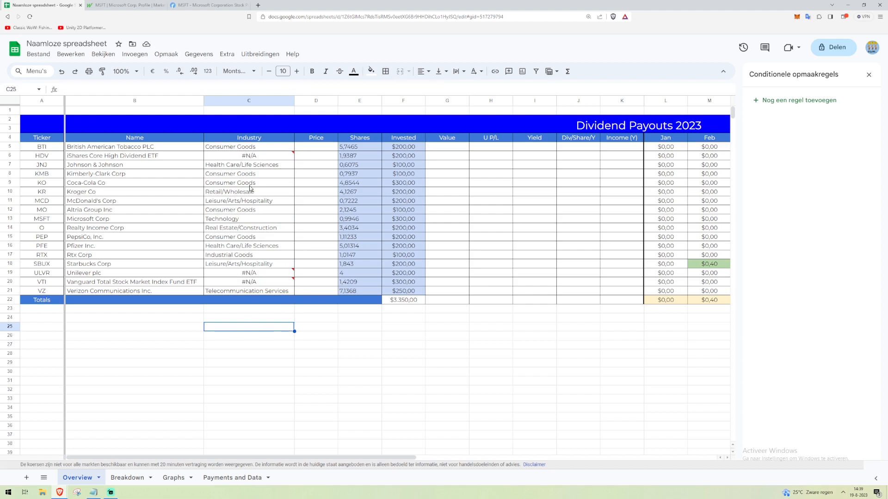
Switch to MarketWatch and look up the fund page for ticker HDV by replacing the end of the address with hdv.
key("ctrl+shift+Tab")
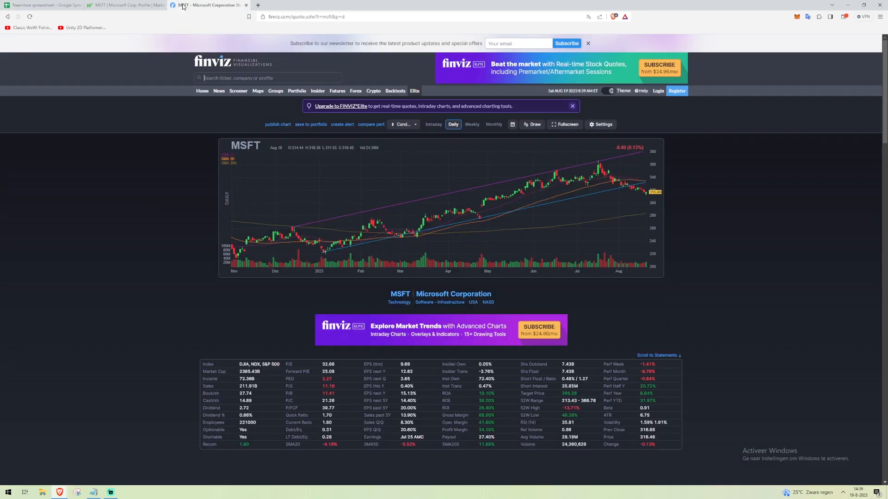
key("ctrl+shift+Tab")
scroll(403, 51, "up", 2)
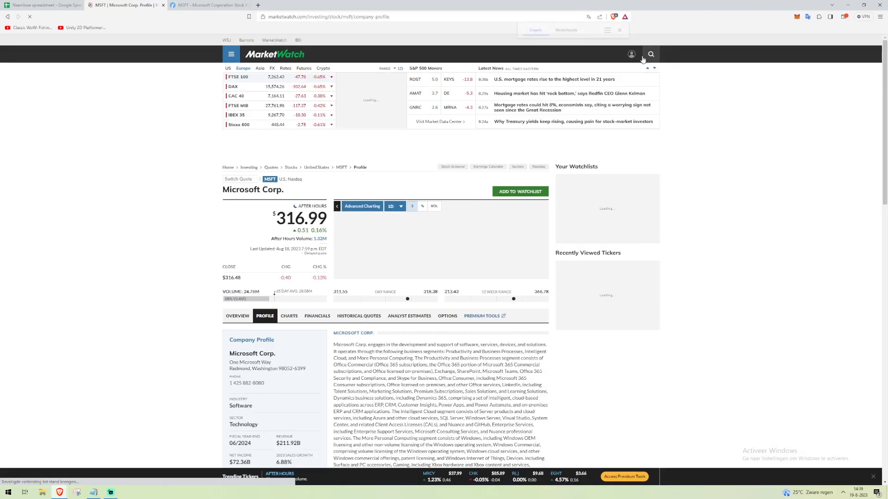
left_click_drag(344, 17, 431, 25)
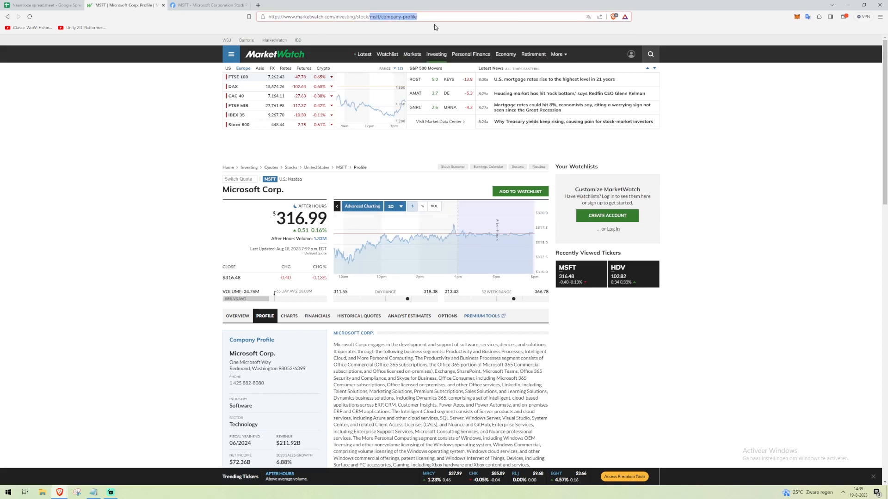
type("hdv")
key("Return")
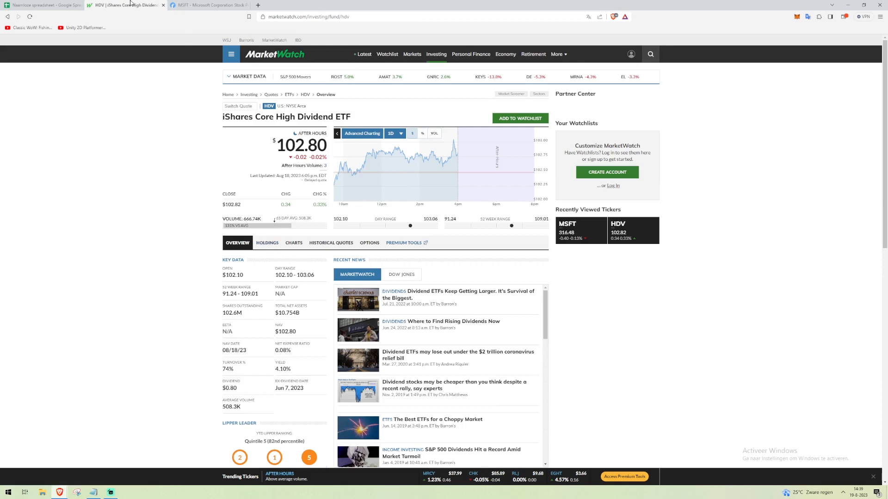
Return to the spreadsheet and replace the Industry formula for HDV in C6 with the text ETF.
left_click(59, 3)
left_click(237, 157)
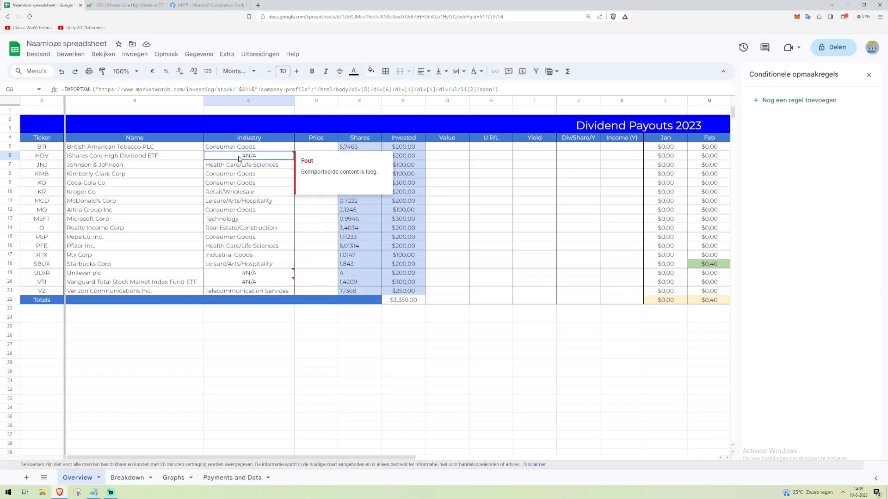
left_click(229, 92)
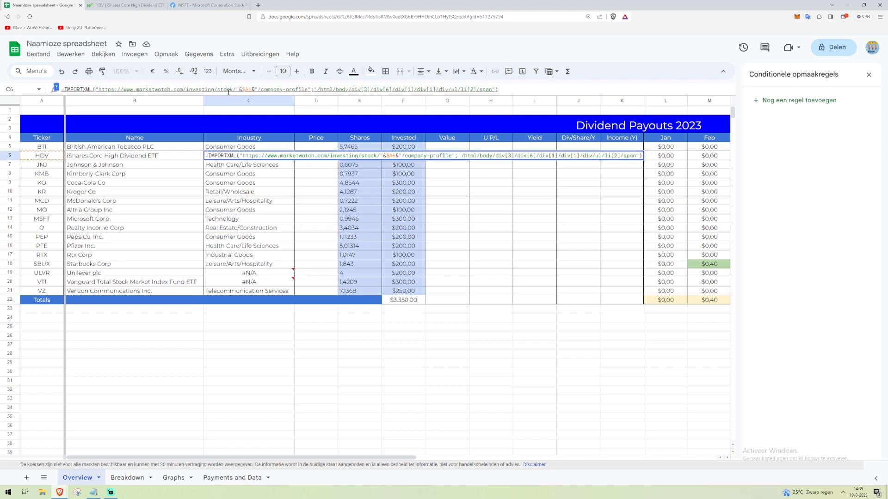
key("ctrl+a")
type("ET")
key("Return")
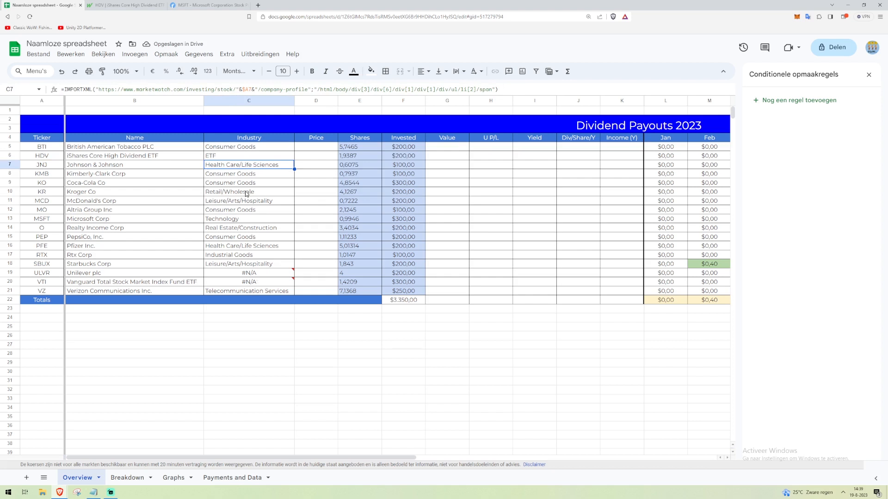
Replace the Industry formula for VTI in C20 with the text ETF.
mouse_move(249, 277)
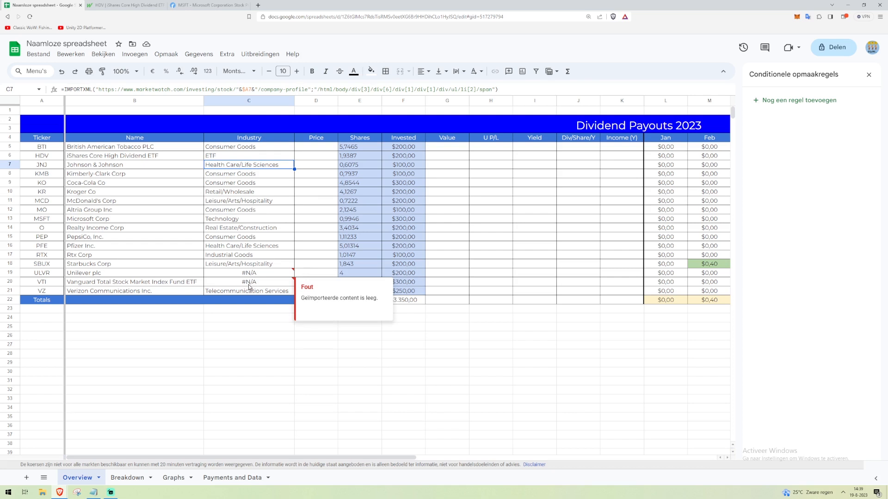
left_click(249, 285)
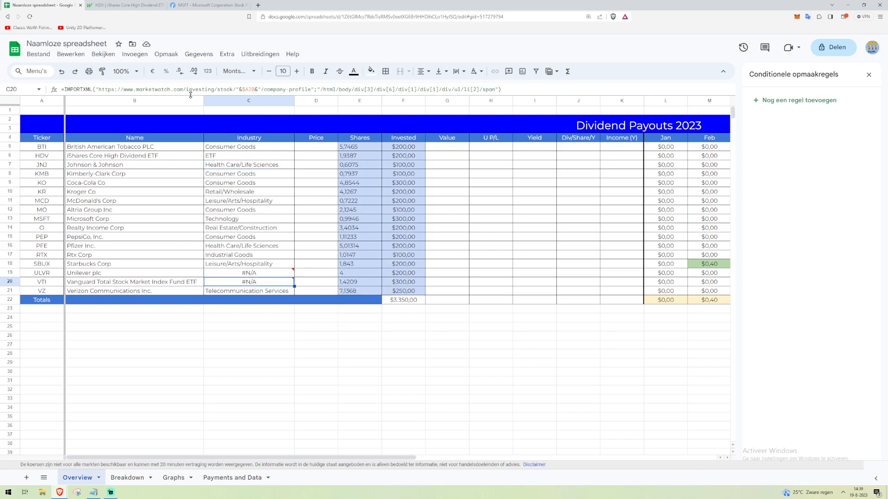
key("ctrl+a")
type("ETF")
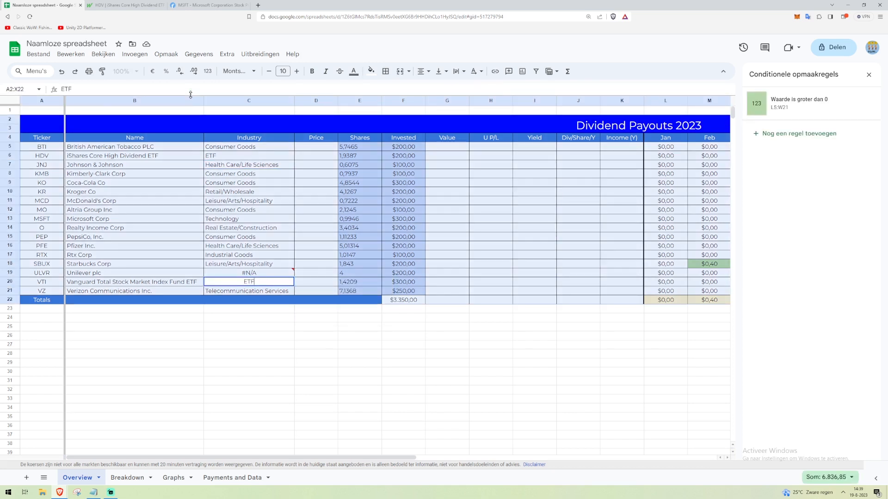
key("Return")
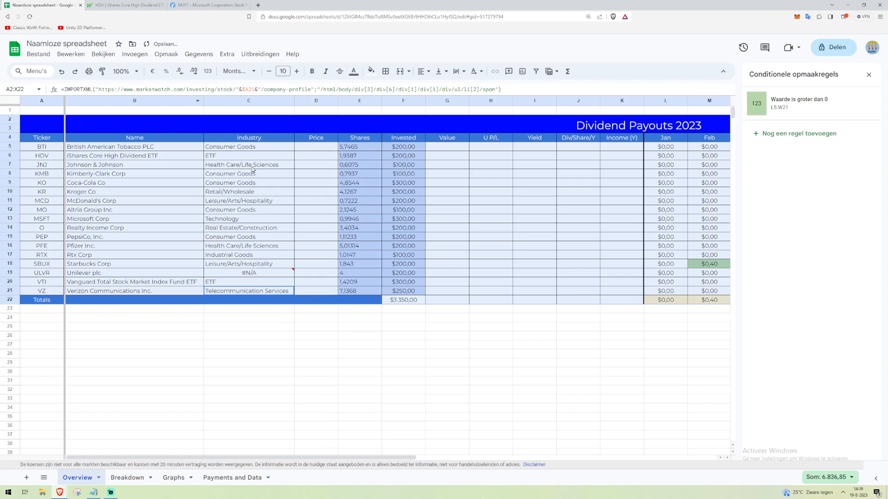
Center the Industry entries in C5:C21 horizontally.
left_click(237, 294)
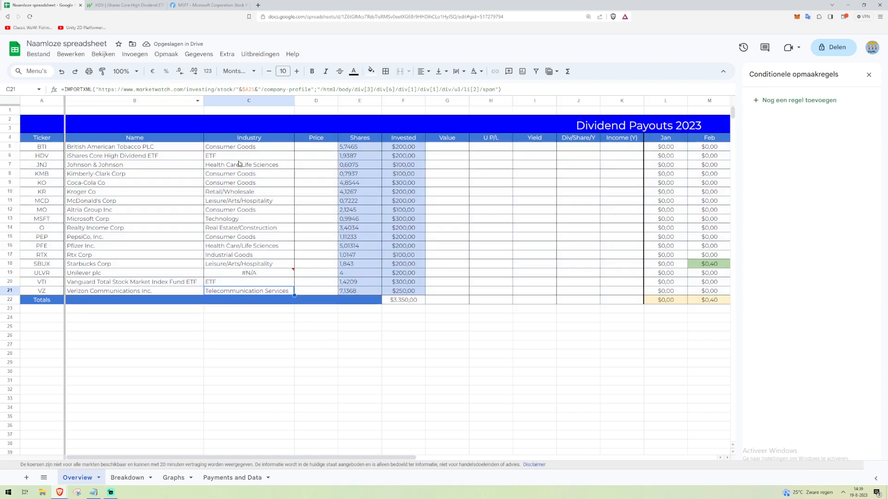
left_click(245, 148, "shift")
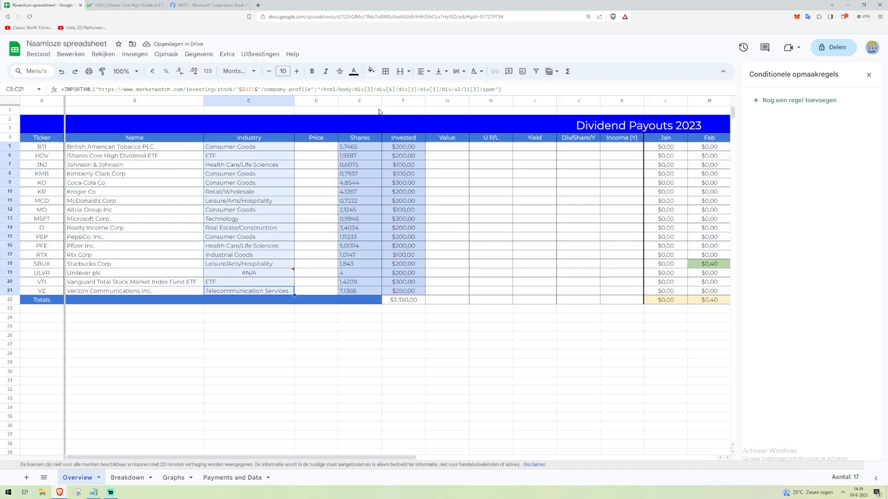
left_click(424, 72)
left_click(436, 88)
left_click(258, 158)
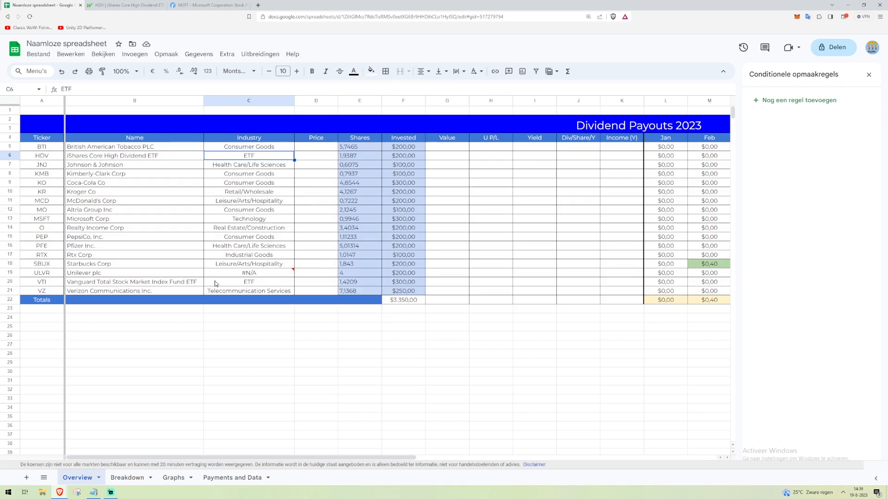
Inspect the Name and Industry formulas of the Unilever row in B19 and C19.
left_click(262, 278)
left_click(76, 267)
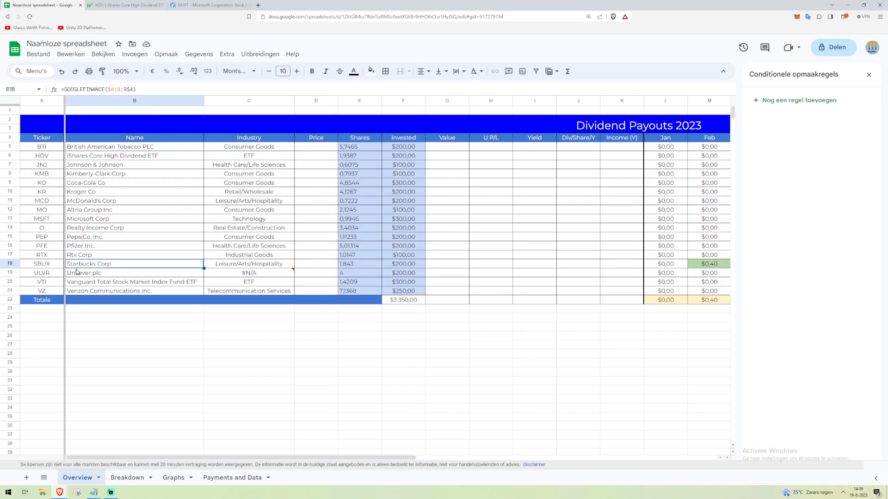
left_click(99, 276)
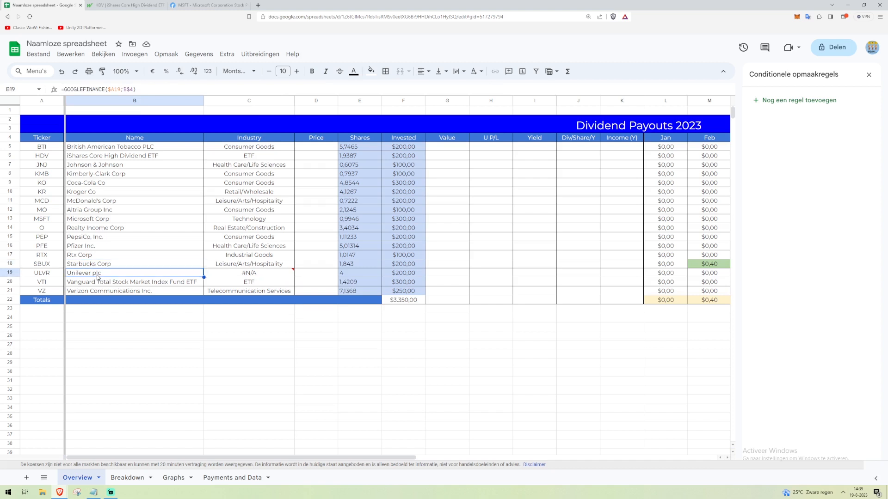
left_click(245, 278)
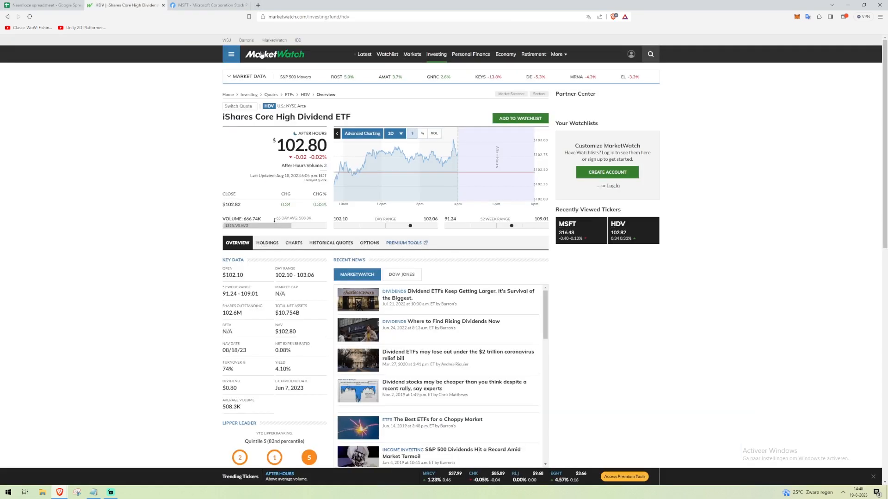
Search MarketWatch for ULVR and open the AT:ULVR listing of Unilever PLC to check its price.
left_click(129, 5)
left_click(648, 55)
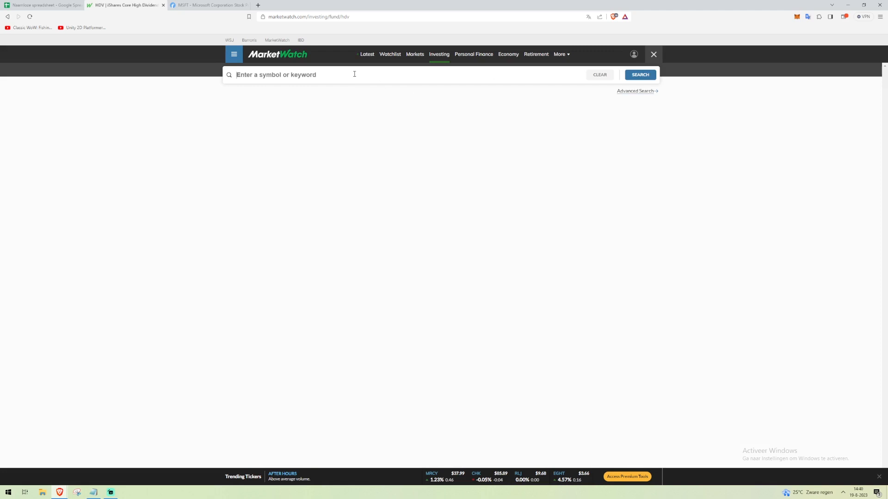
type("ULVR")
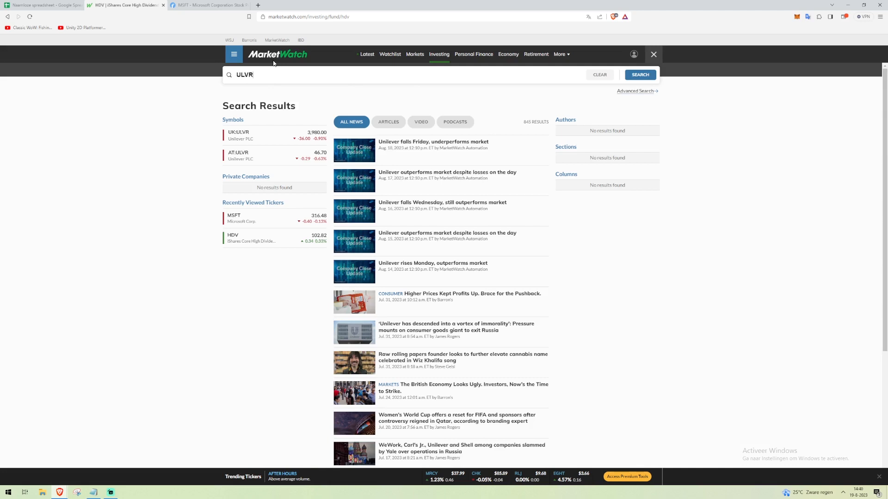
left_click(283, 151)
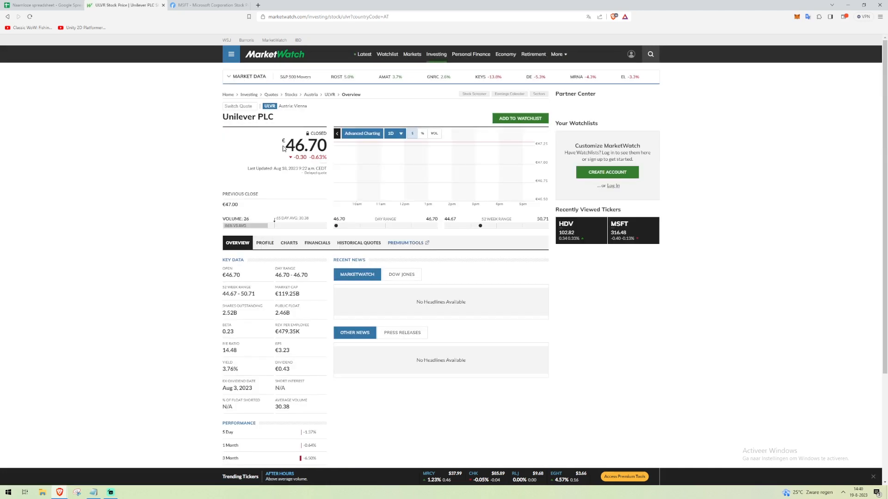
left_click_drag(284, 148, 318, 147)
left_click(297, 133)
Search MarketWatch for UL and open the Unilever PLC ADR listing to check the company name.
left_click(650, 54)
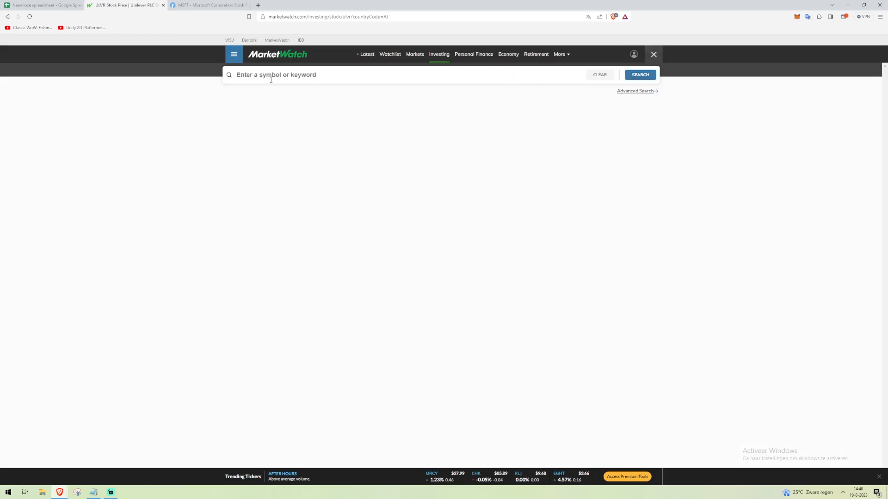
type("UL")
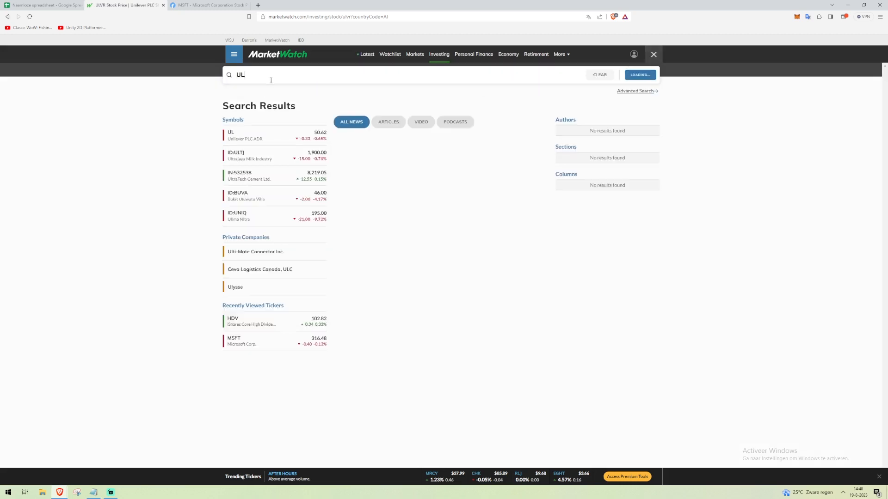
left_click(239, 139)
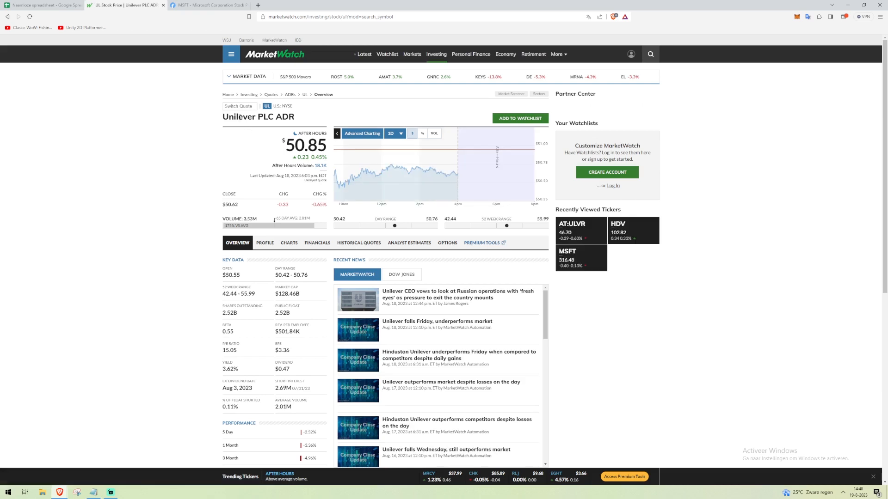
left_click_drag(223, 117, 307, 118)
left_click(204, 131)
left_click(211, 4)
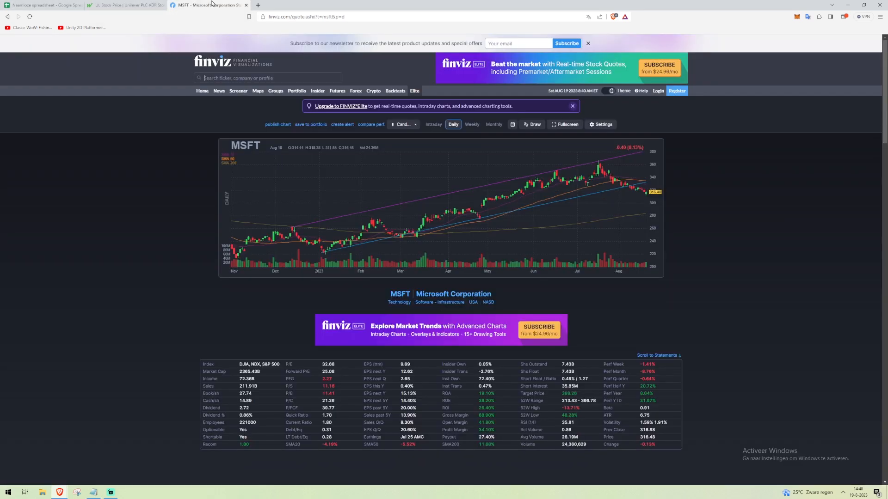
Back in the spreadsheet, replace the $A19 ticker reference in the C19 IMPORTXML formula with UL directly in the address.
left_click(44, 5)
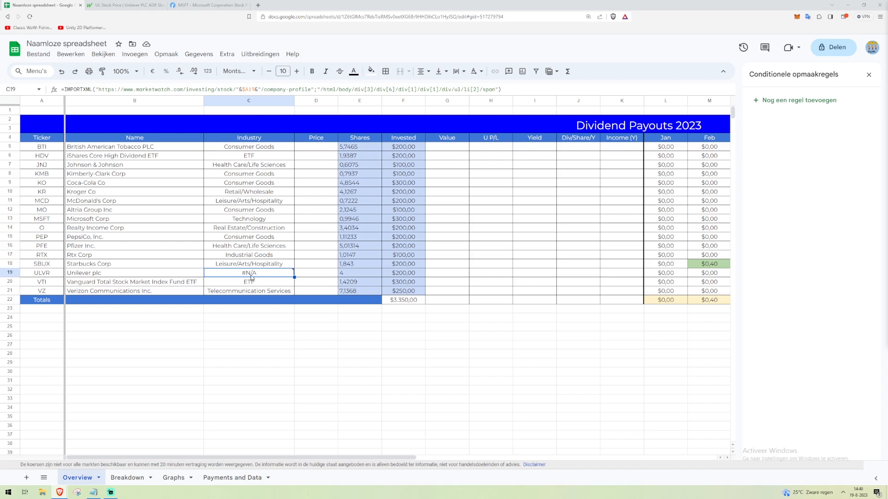
mouse_move(247, 275)
left_click(257, 89)
key("shift+Left")
key("shift+Left")
key("shift+Left")
key("shift+Left")
key("shift+Left")
key("shift+Left")
key("shift+Left")
key("shift+Left")
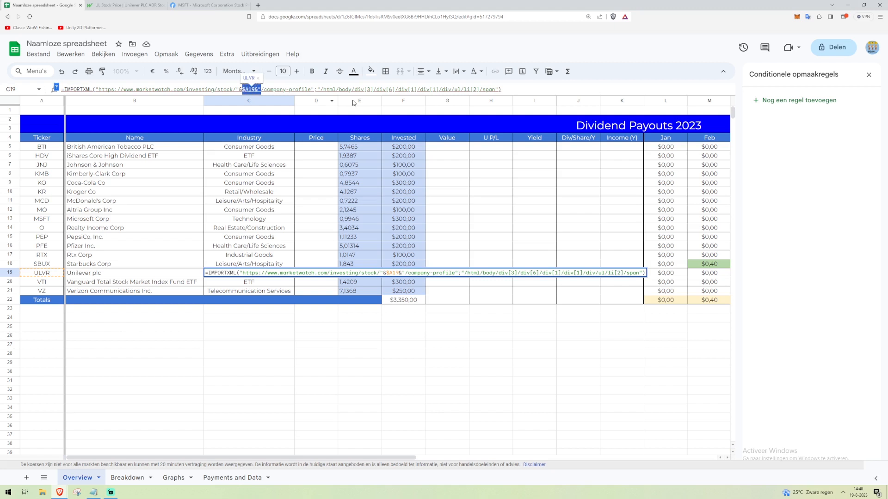
type("UL")
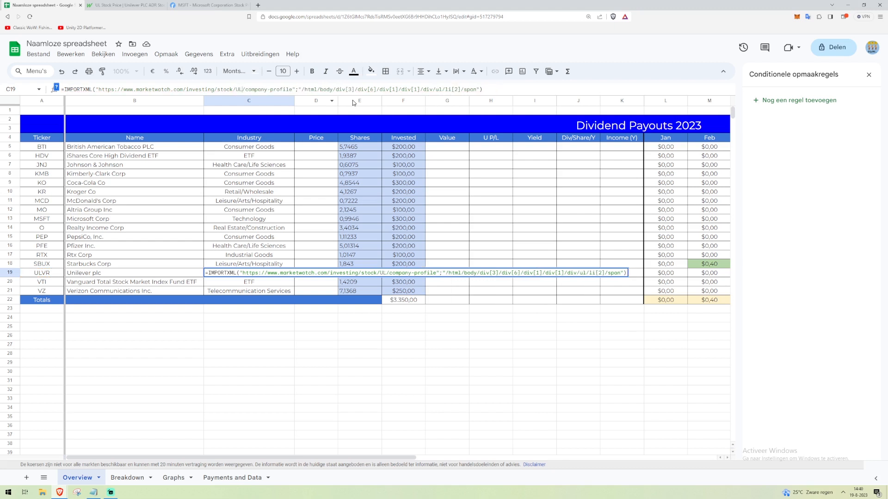
key("Return")
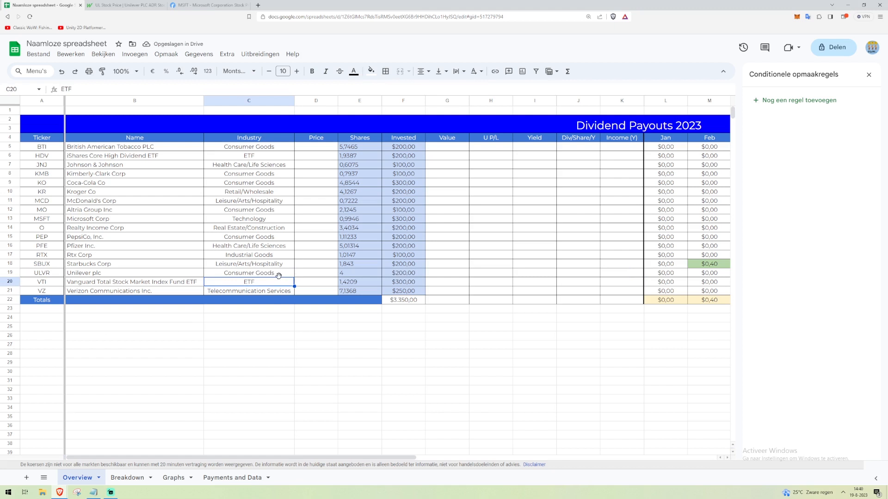
Check the Unilever Industry formula in C19 and widen the Industry column slightly.
left_click(277, 275)
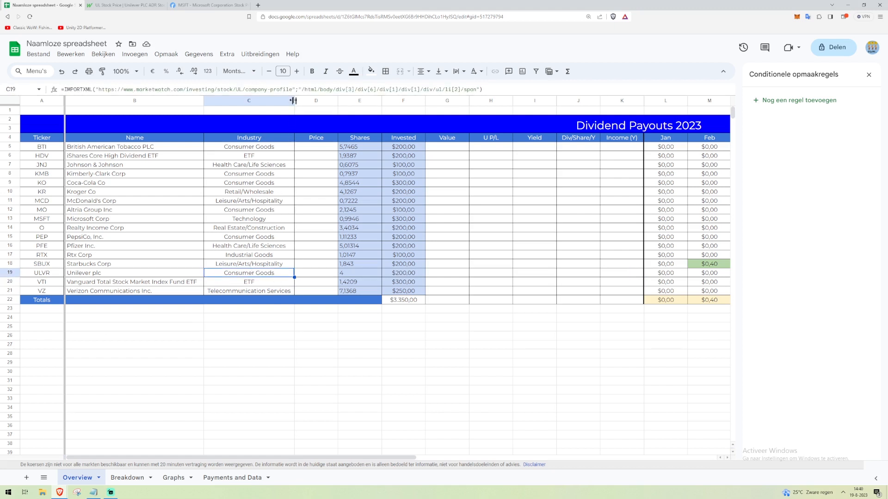
left_click_drag(294, 100, 295, 100)
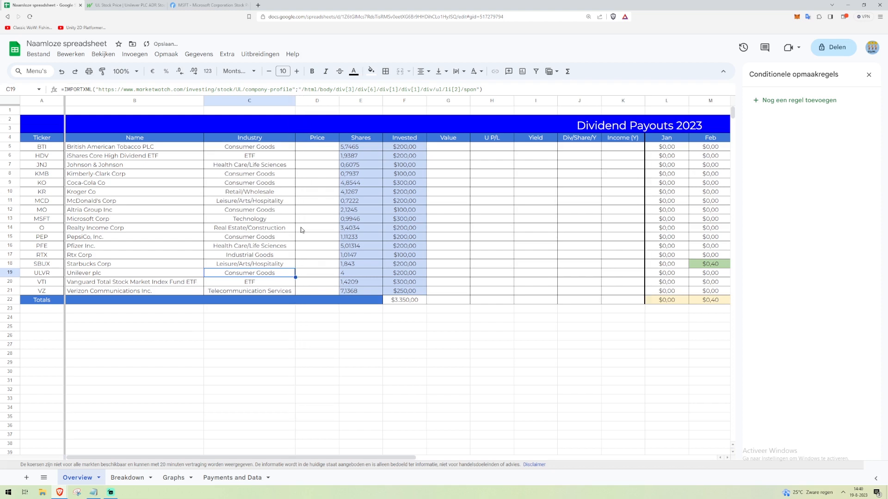
Start a GOOGLEFINANCE formula in D5 under Price with the ticker cell A5 as its first argument.
left_click(316, 151)
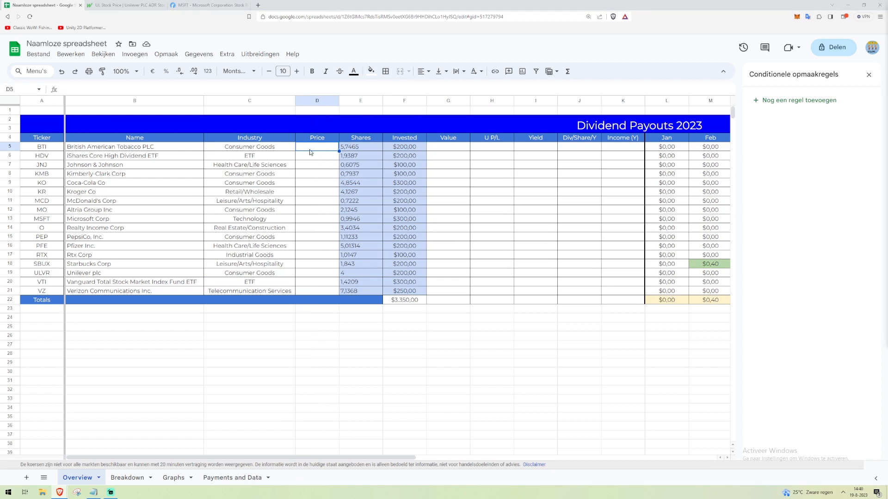
type("=G")
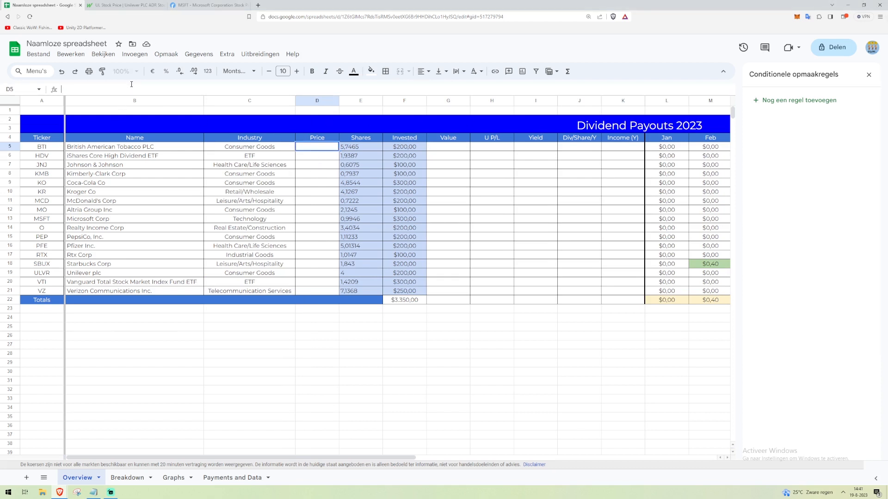
type("OOGLEFINANCE(")
key("Down")
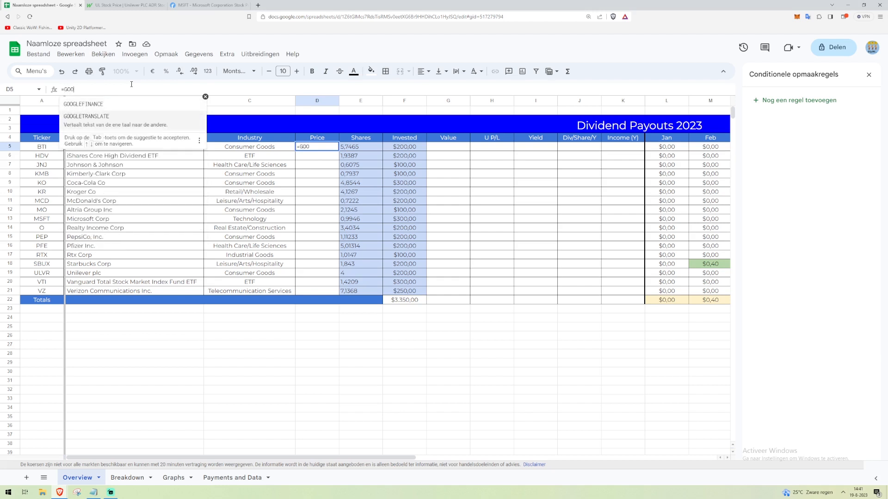
key("Up")
key("Tab")
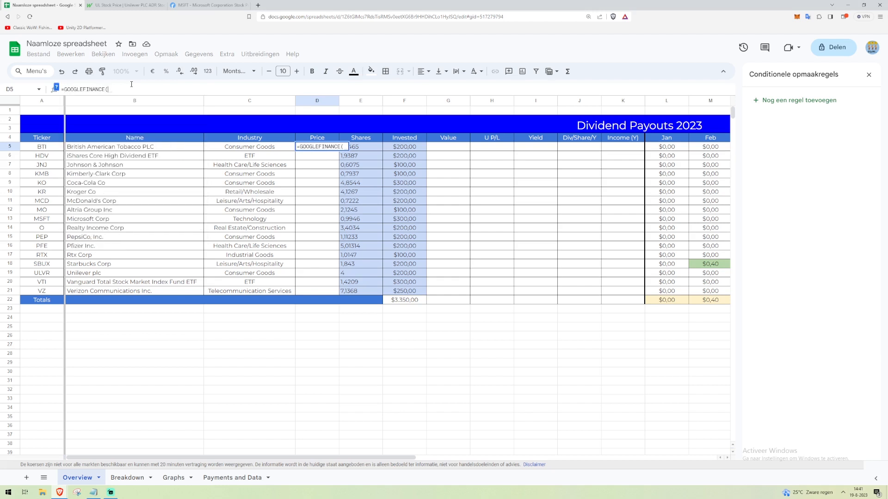
left_click(31, 148)
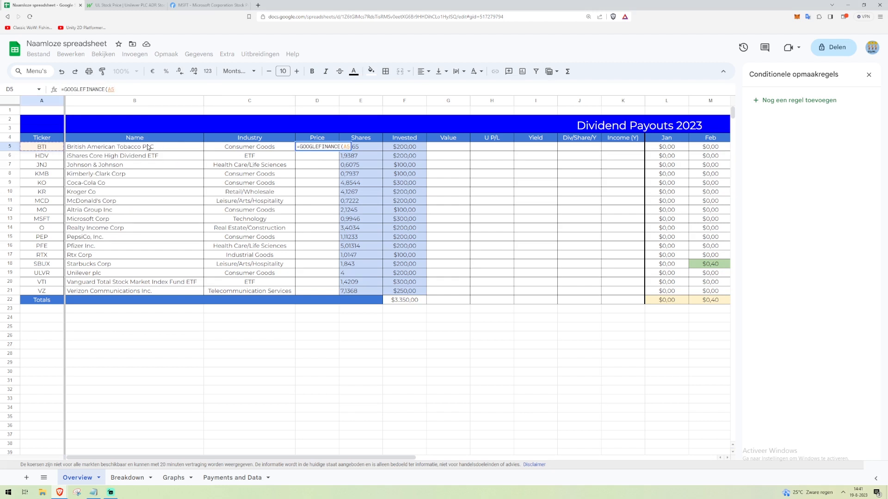
type(";")
type("\"")
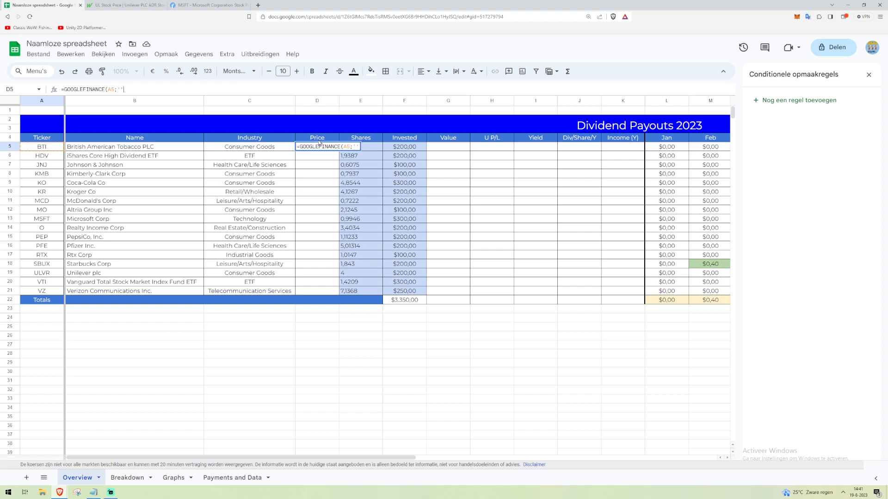
type("Price")
key("BackSpace")
key("BackSpace")
key("BackSpace")
key("BackSpace")
key("BackSpace")
key("BackSpace")
key("BackSpace")
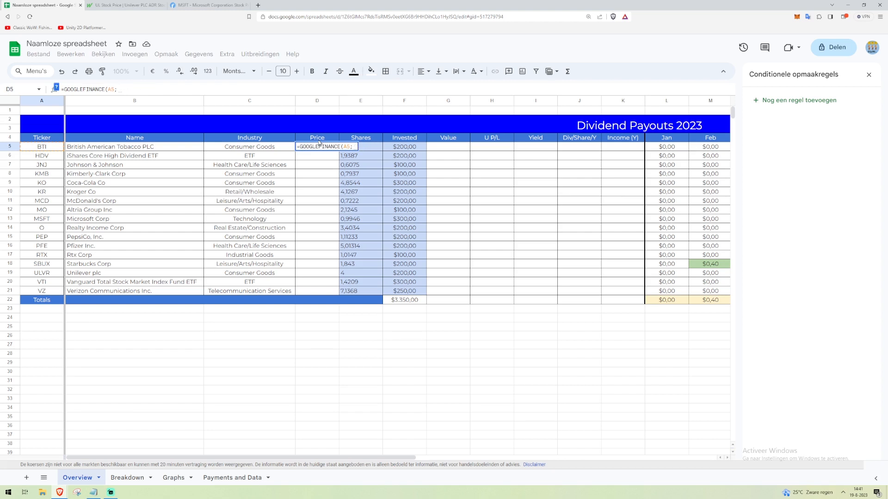
Complete the D5 formula with the Price header as the attribute, anchoring the references as $A5 and D$4.
left_click(319, 141)
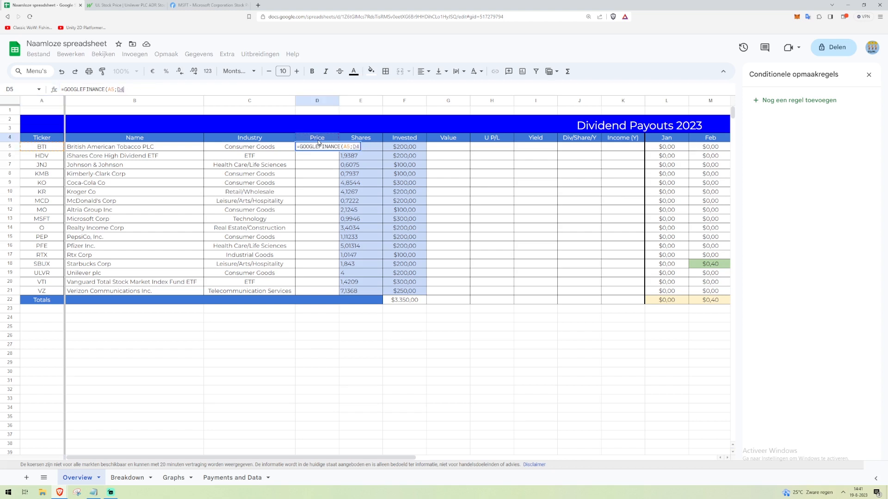
type(")")
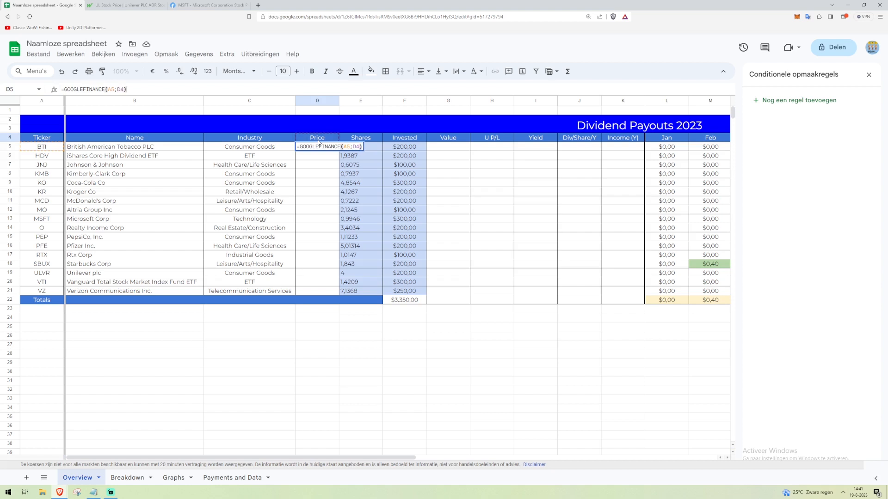
left_click(122, 91)
type("$")
key("Left")
key("Left")
key("Left")
key("Left")
key("Left")
type("$")
key("Right")
key("Right")
key("Right")
key("Right")
key("Right")
key("Left")
key("Left")
key("Left")
key("Left")
key("Return")
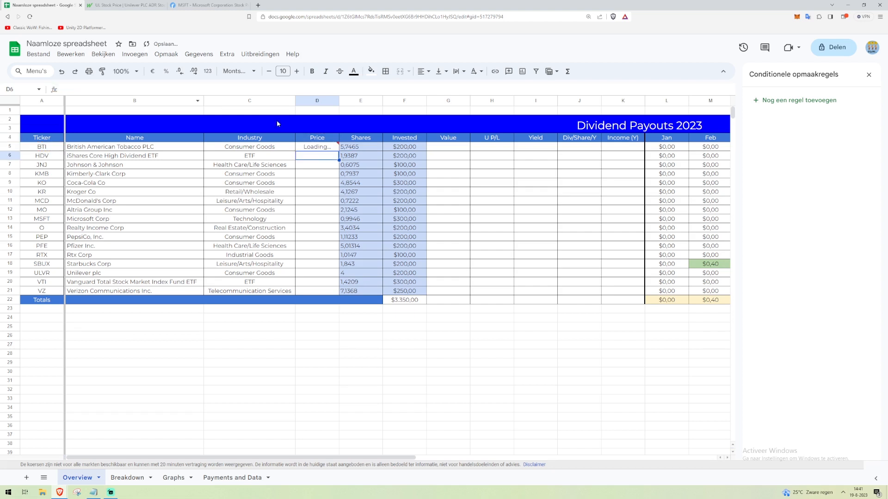
Fill the Price formula from D5 down to D21 for all tickers.
left_click(325, 148)
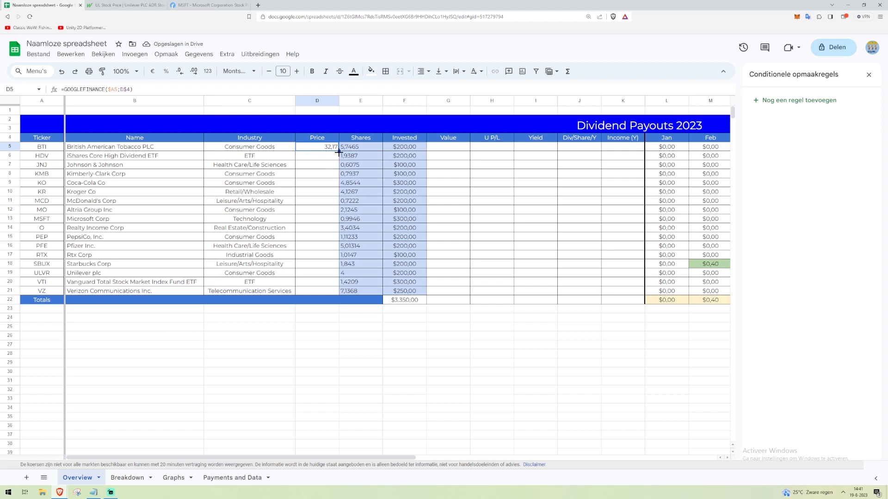
left_click_drag(339, 151, 335, 294)
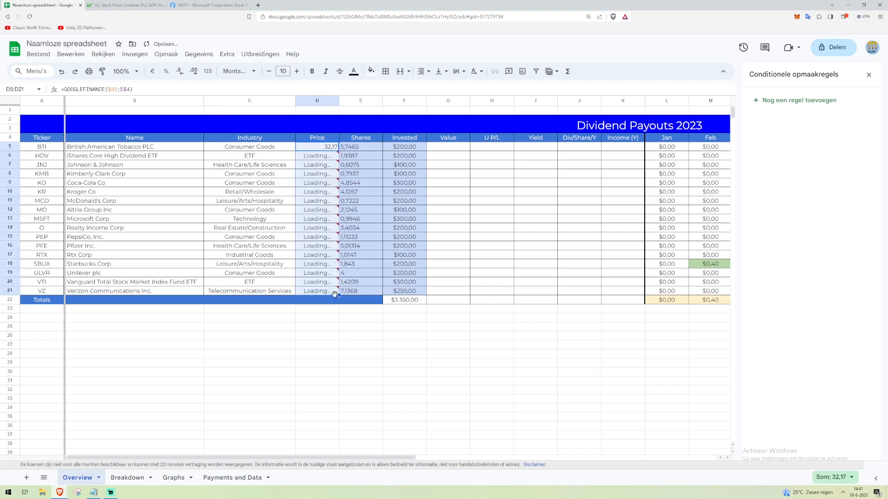
Step through the Price cells from D5 to D21 to check each copied formula's ticker reference.
left_click(314, 157)
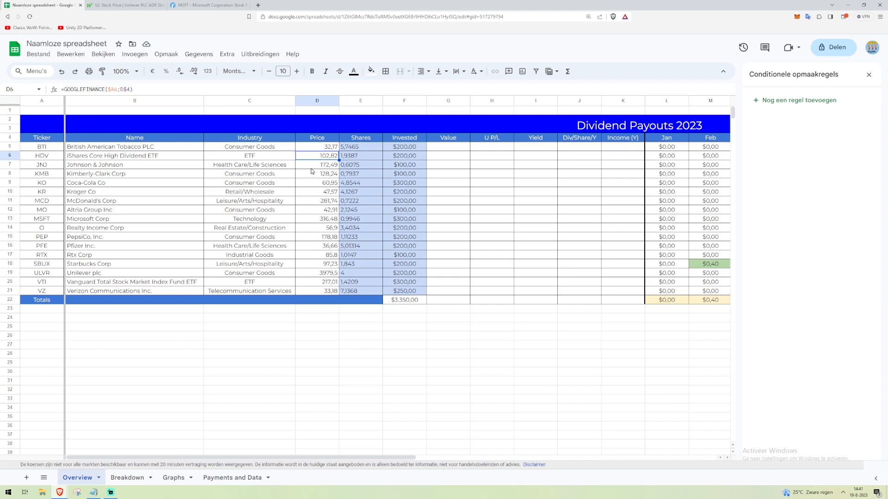
key("Up")
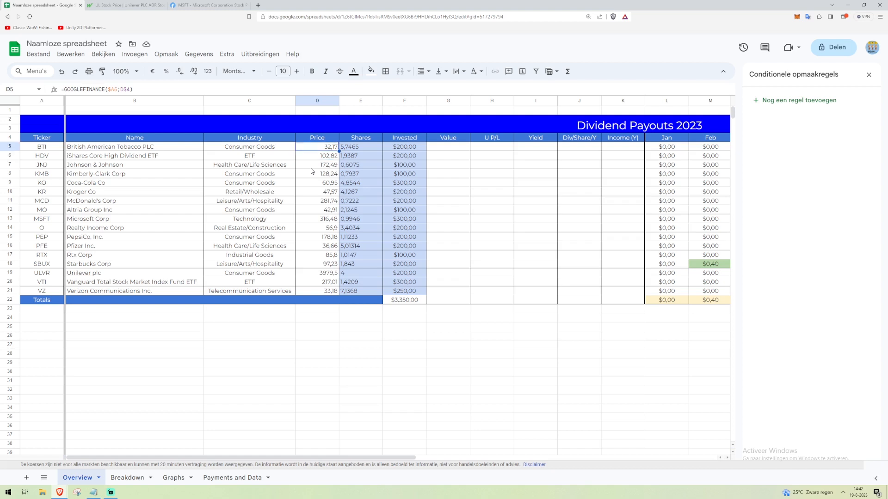
key("Down")
key("Down")
key("Down")
key("Down")
key("Down")
key("Down")
key("Down")
key("Down")
key("Down")
key("Down")
key("Down")
key("Down")
key("Down")
key("Down")
key("Down")
key("Down")
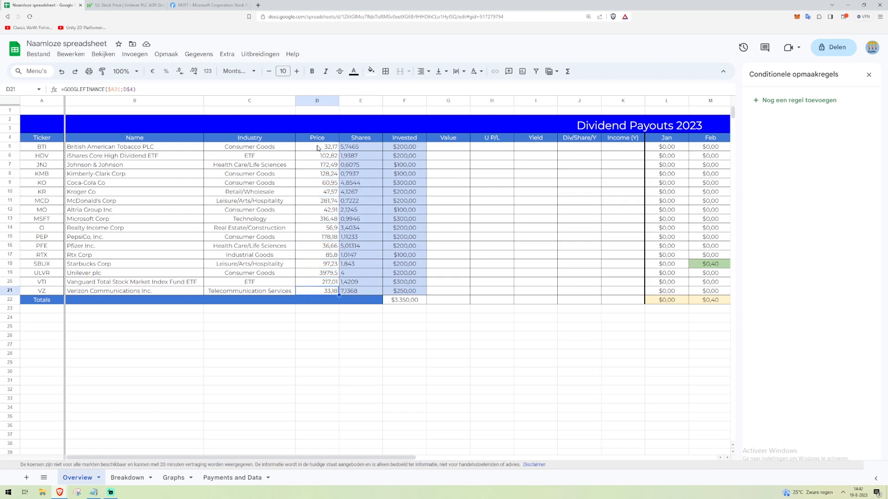
Format the prices in D5:D21 as American dollars (Amerikaanse dollar).
left_click(319, 148, "shift")
left_click(160, 55)
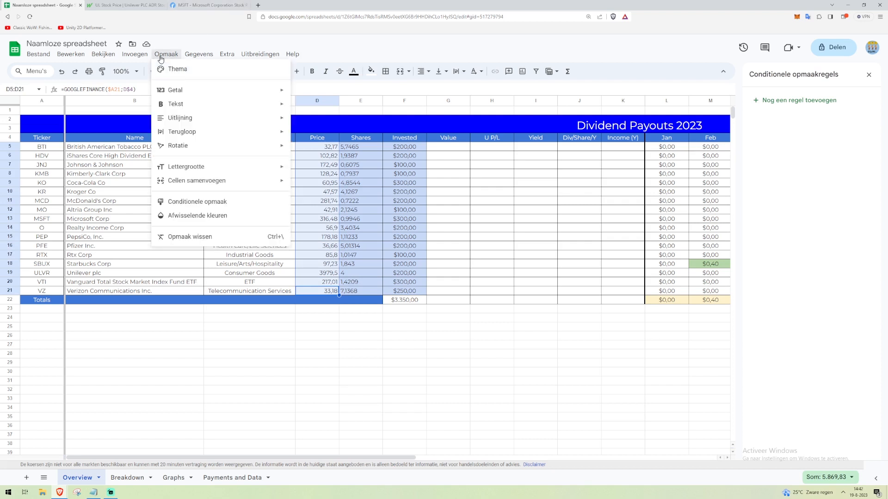
mouse_move(185, 92)
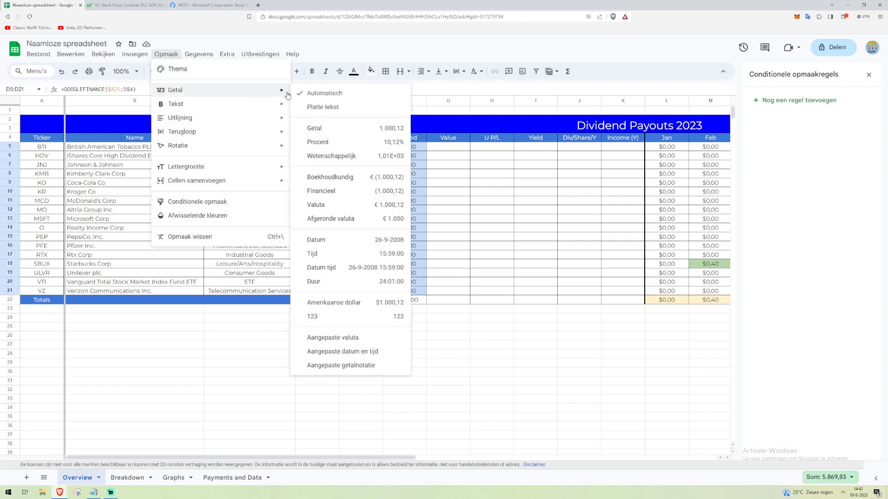
left_click(336, 304)
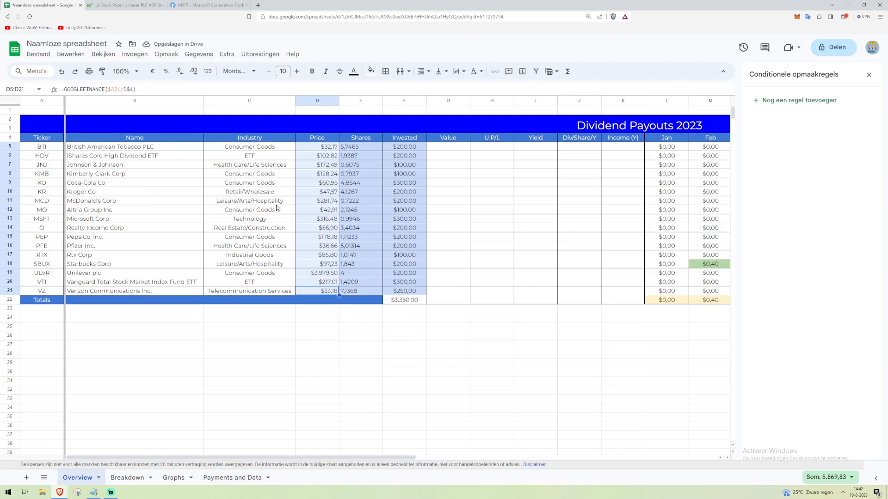
Calculate Value in G5 with =E5*D5 and accept the suggested autofill for the rest of the column.
left_click(459, 148)
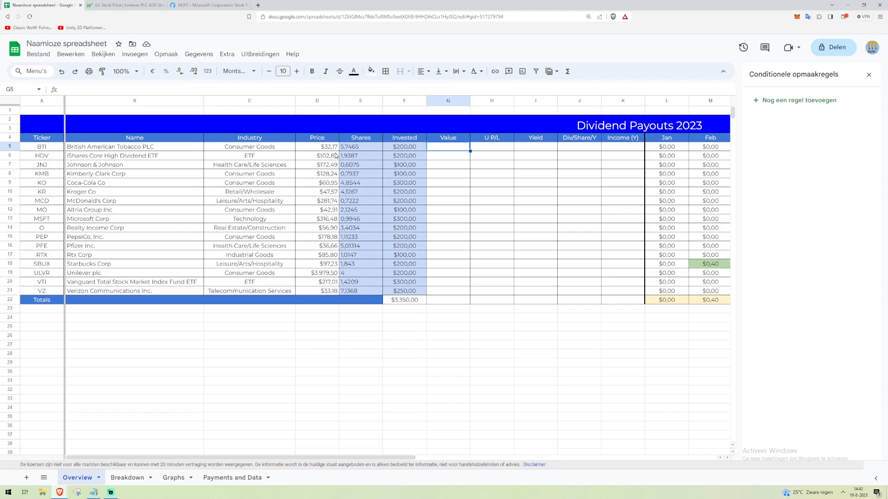
type("=")
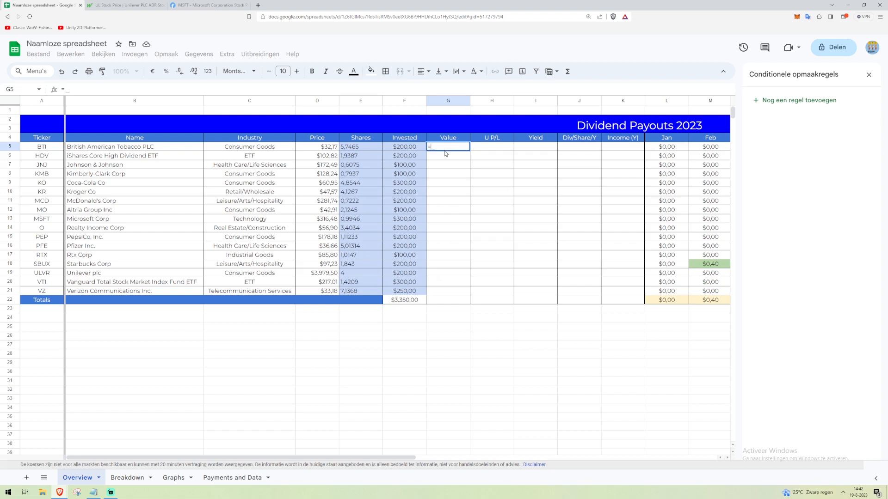
left_click(359, 149)
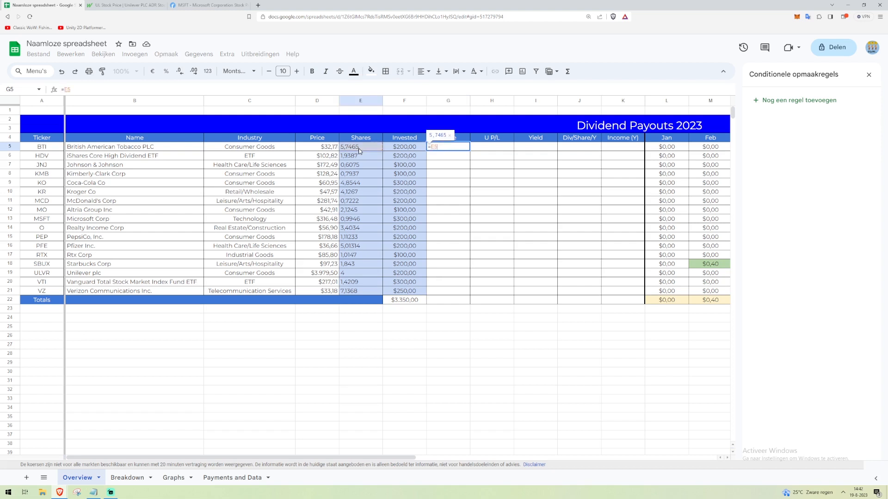
type("*")
left_click(324, 149)
key("Return")
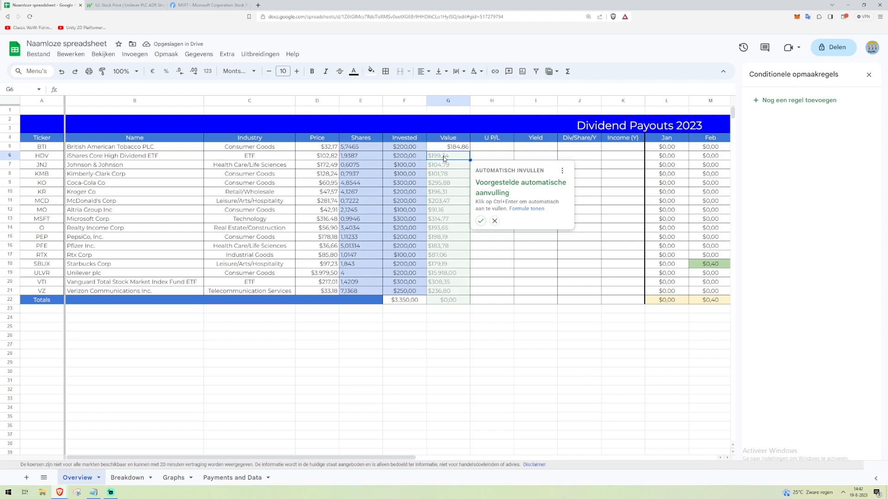
left_click(481, 221)
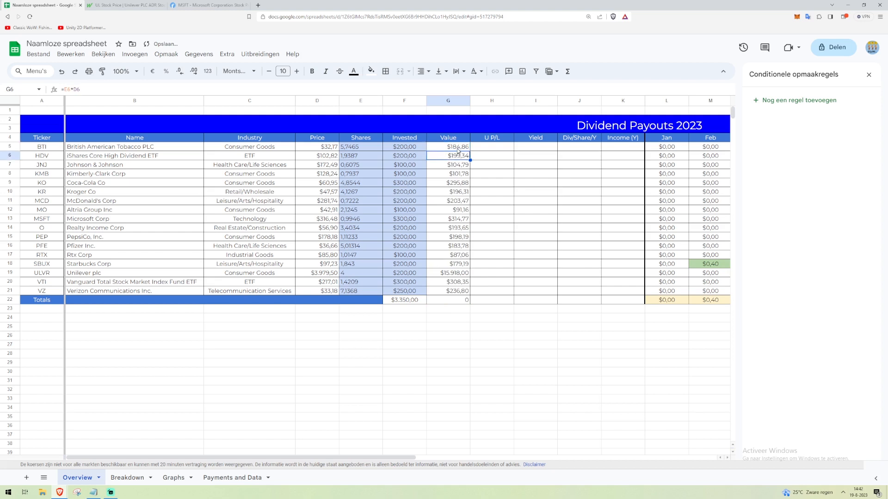
Step through the Value column down to G21 to check the autofilled shares-times-price formulas.
key("Down")
key("Down")
key("Down")
key("Down")
key("Down")
key("Down")
key("Down")
key("Down")
key("Down")
key("Down")
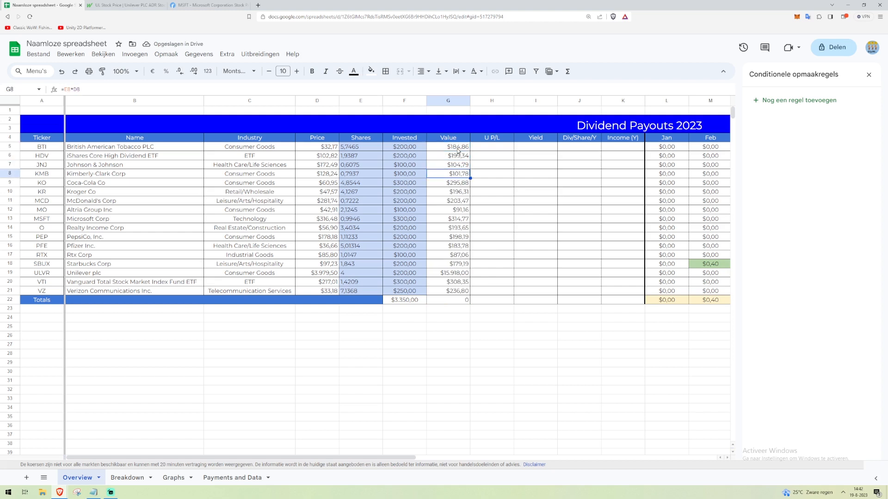
key("Down")
key("Down")
key("Down")
key("Down")
key("Down")
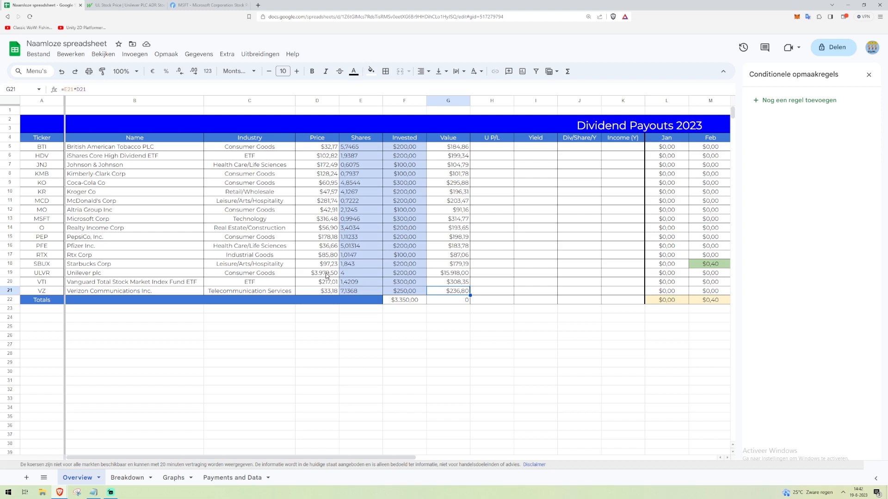
Examine the Unilever row from B19 to G19, comparing its Value formula with the one in G5.
left_click(107, 274)
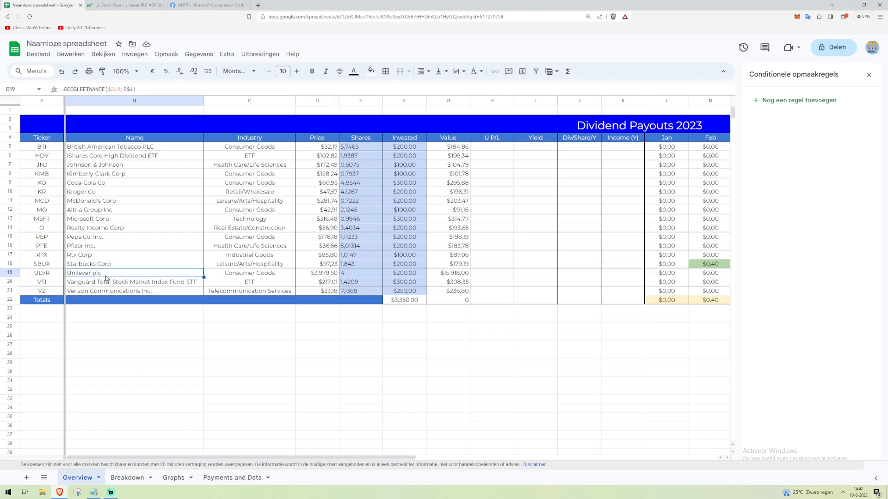
left_click(461, 274, "shift")
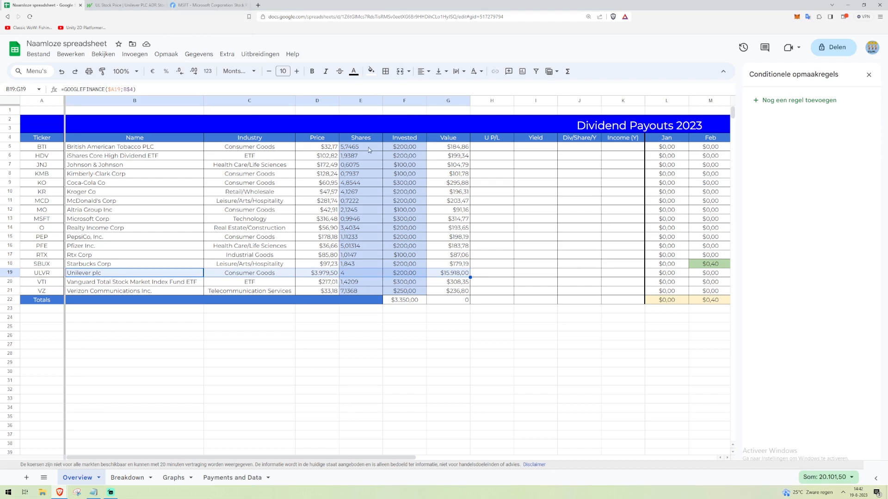
left_click(450, 273)
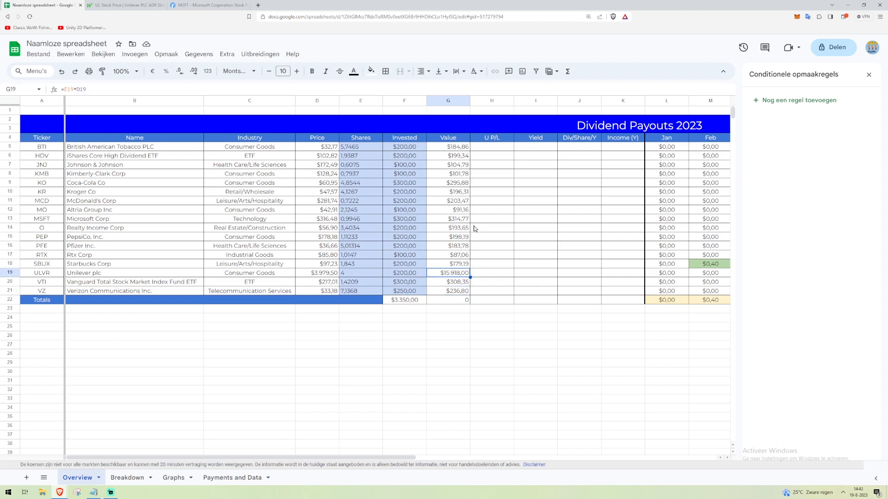
left_click(497, 149)
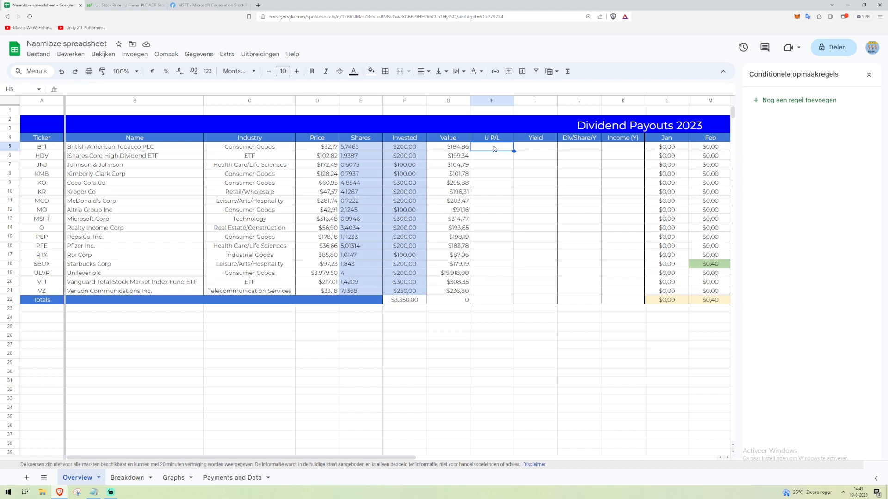
left_click(448, 144)
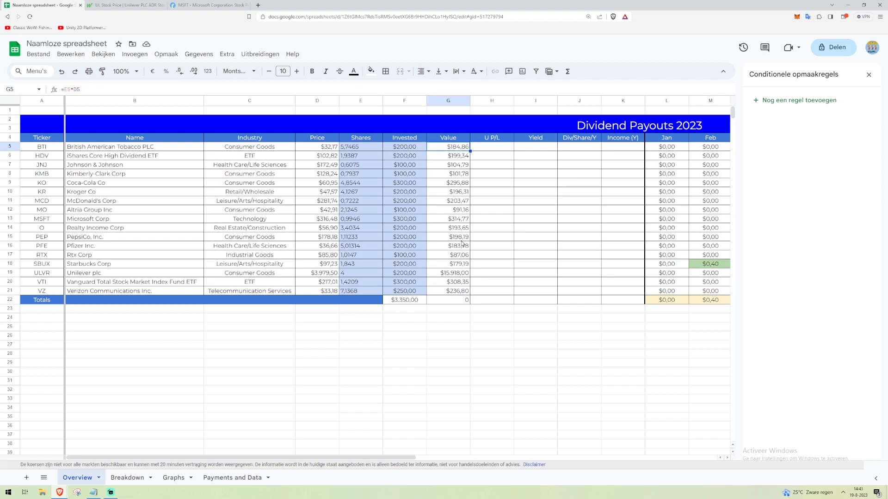
left_click(451, 276)
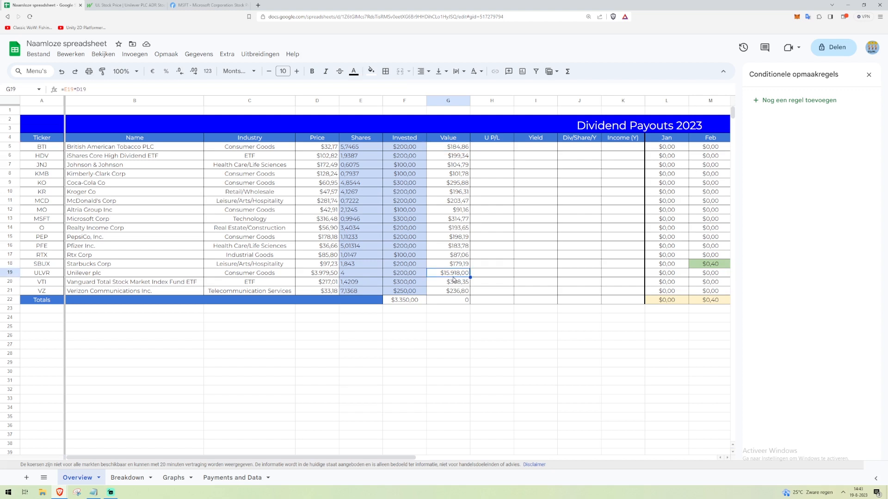
Replace the formula in the Value totals cell G22 with =SUM(G5:G21).
left_click(463, 300)
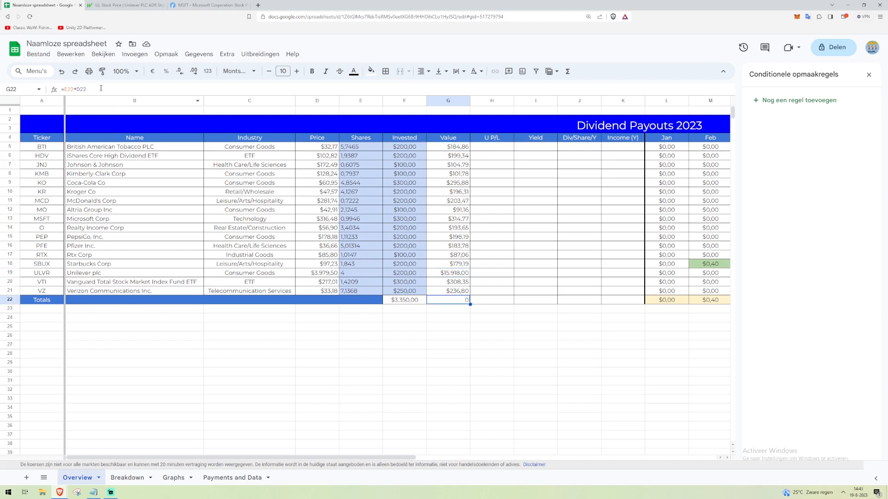
left_click_drag(94, 90, 59, 91)
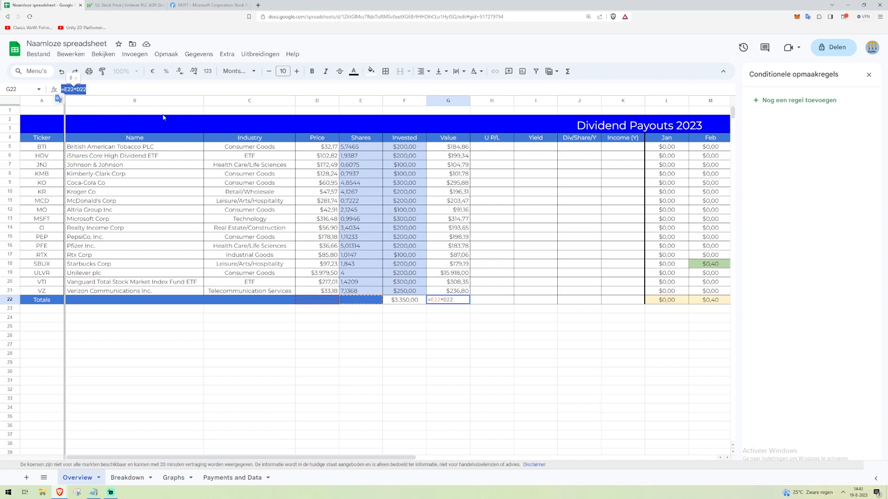
type("=")
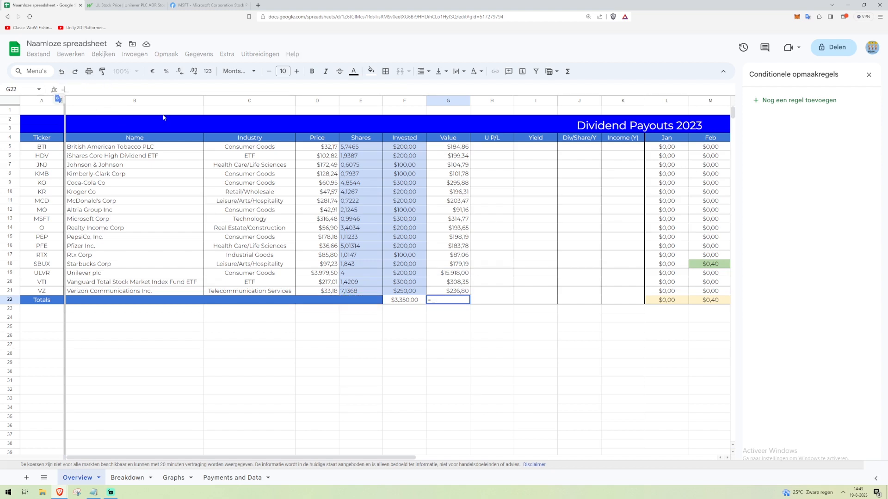
type("SUM(")
left_click(456, 148)
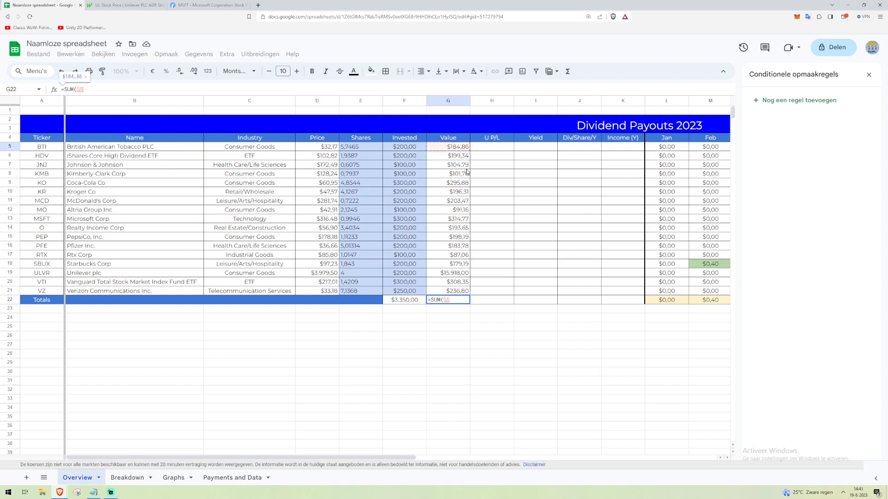
left_click(453, 291, "shift")
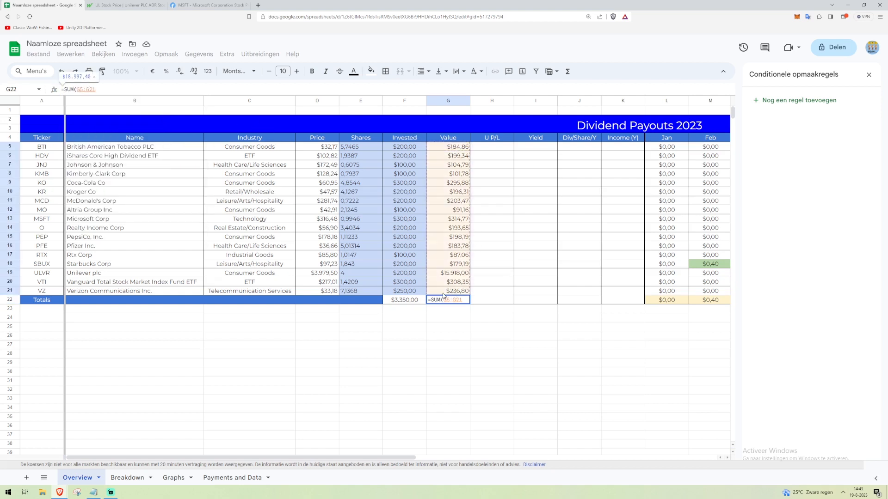
type(")")
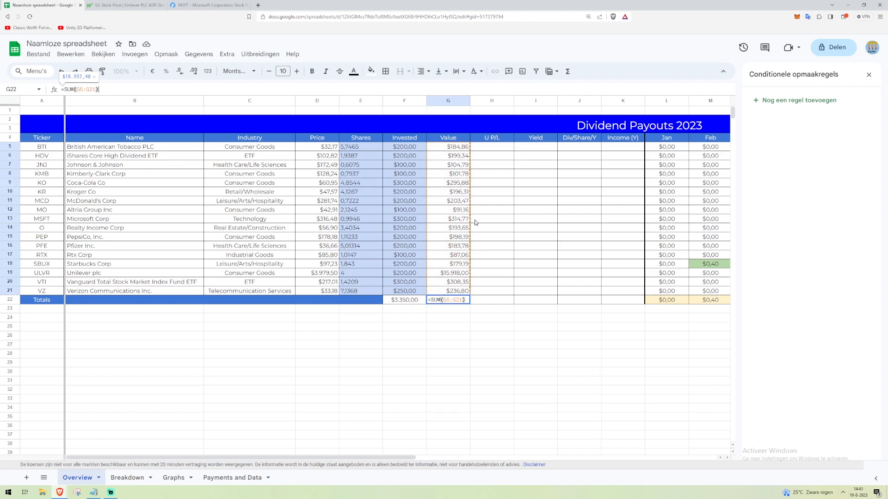
key("Return")
key("Up")
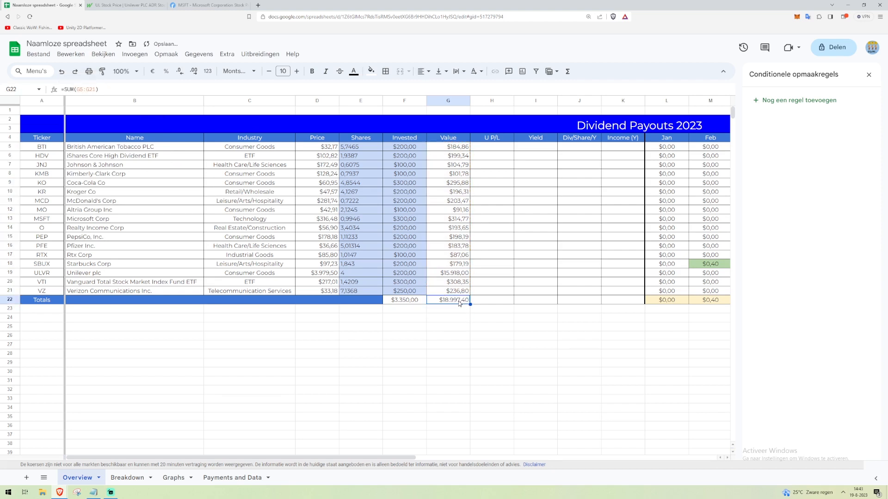
Divide the Unilever Value formula in G19 by 100, adding parentheses to the multiplication.
left_click(450, 277)
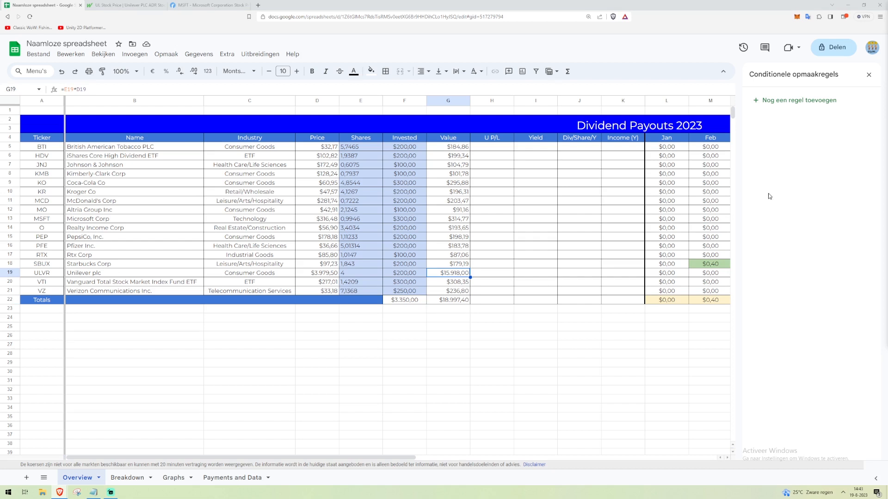
left_click(140, 91)
type("/100")
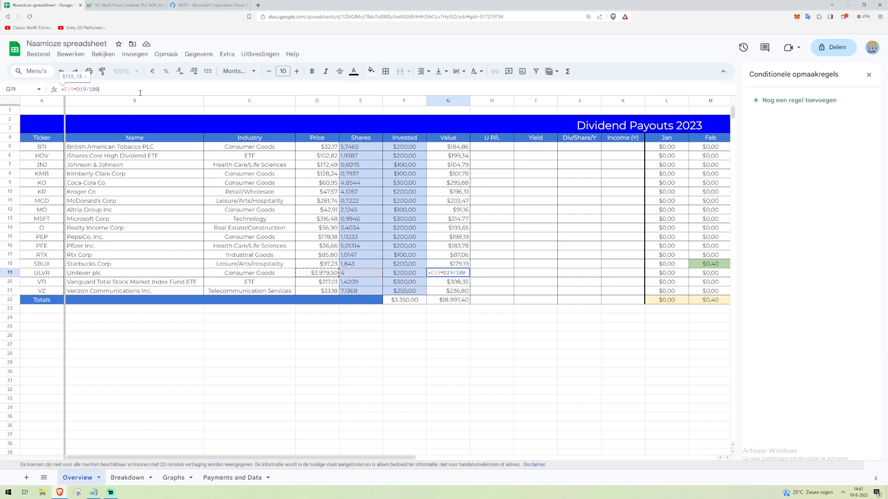
key("Left")
key("Left")
key("Left")
key("Left")
type(")")
key("Left")
key("Left")
key("Left")
key("Left")
type("(")
key("Return")
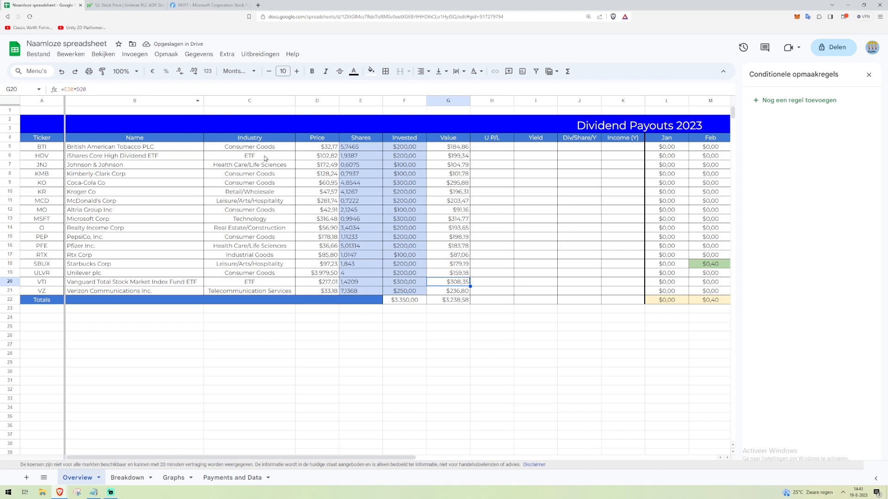
left_click(439, 326)
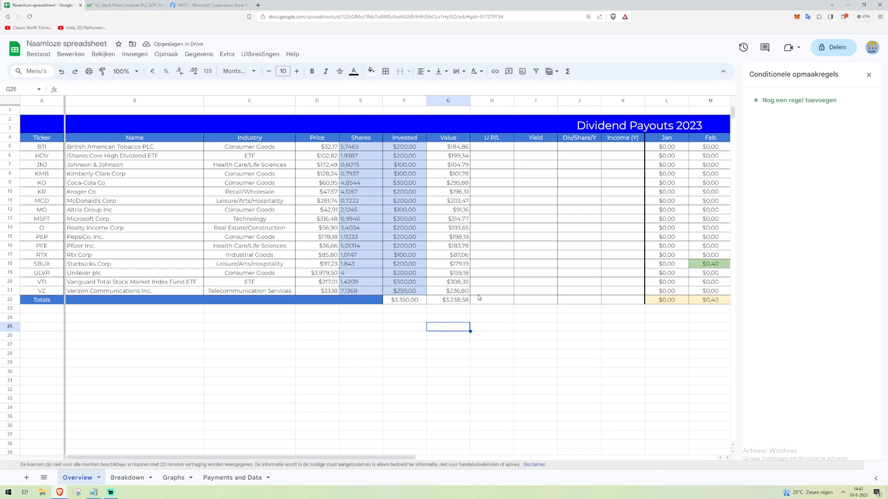
Center the Value amounts in G5:G22 horizontally.
left_click(455, 300)
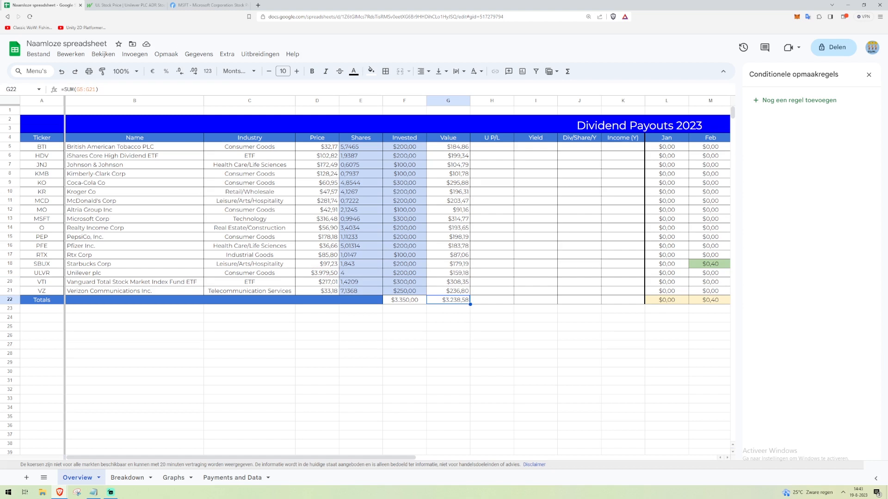
left_click(461, 148, "shift")
left_click(422, 71)
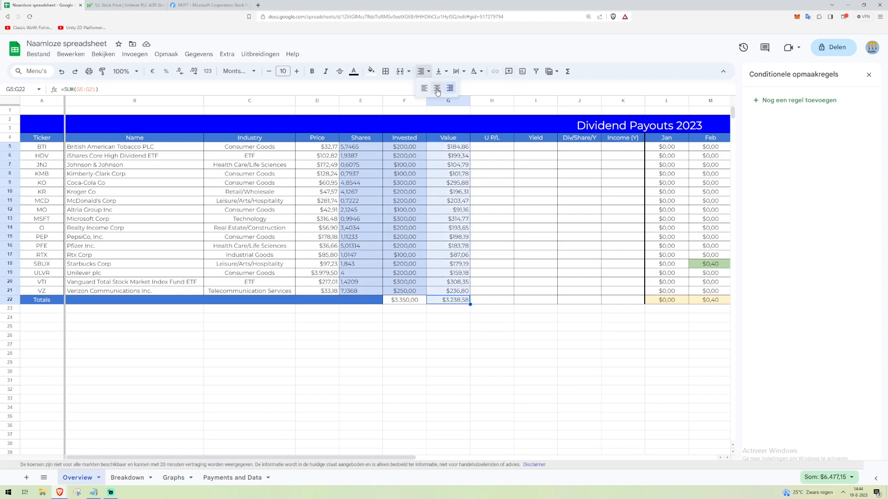
left_click(437, 88)
left_click(480, 337)
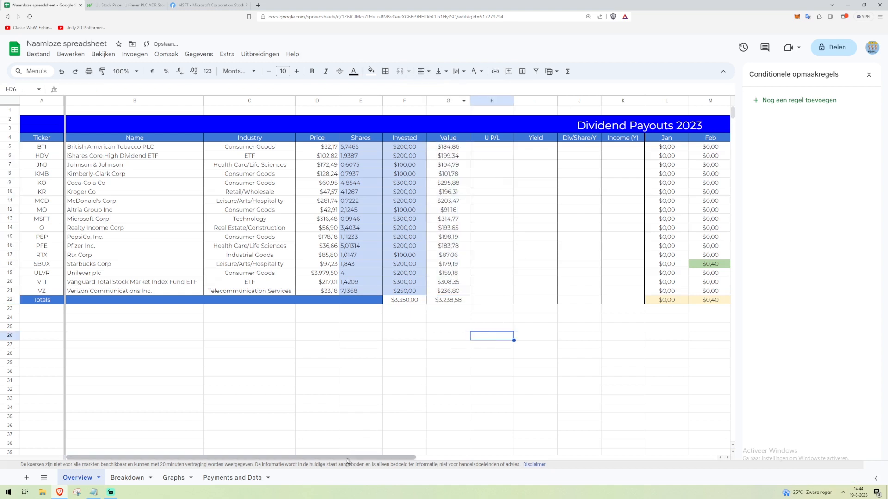
Calculate U P/L in H5 with =G5-F5, accept the suggested autofill down to H22 and check the total against G22 and F22.
left_click_drag(347, 461, 378, 464)
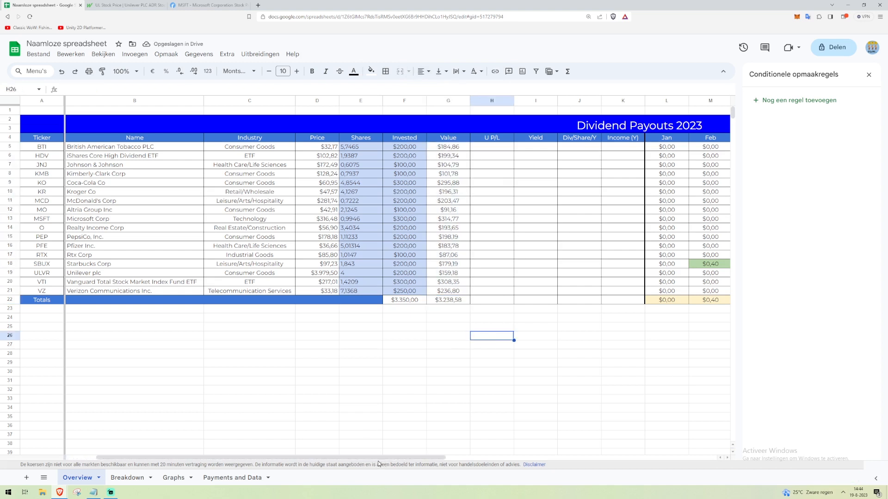
left_click(496, 149)
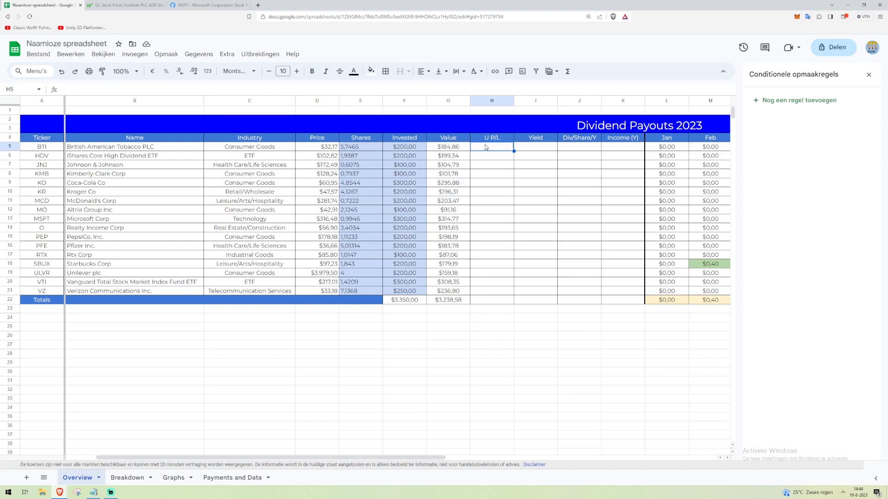
type("=")
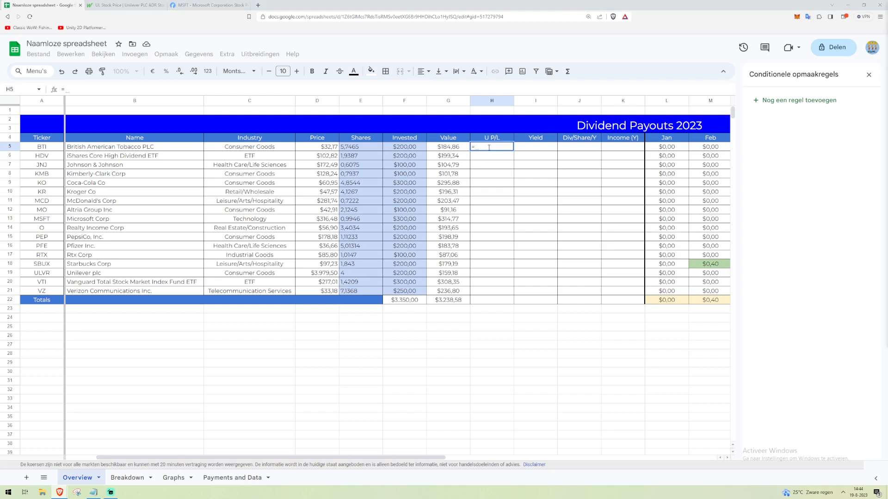
left_click(464, 149)
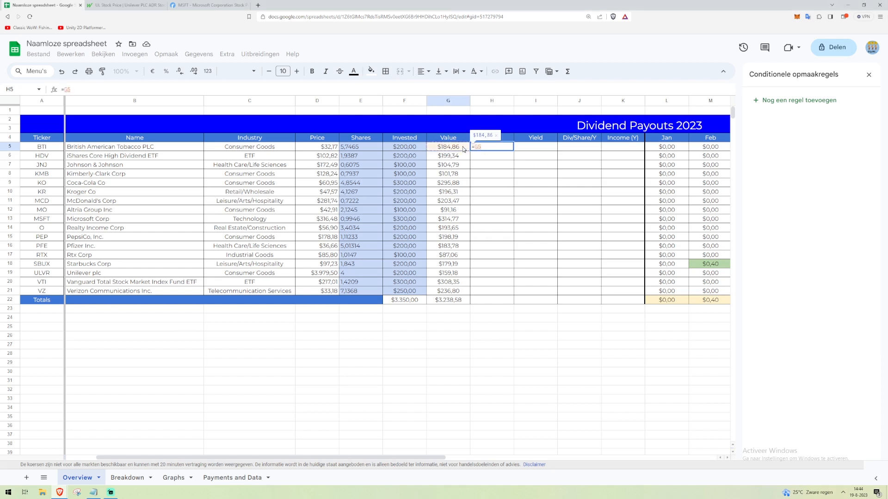
type("-")
left_click(400, 151)
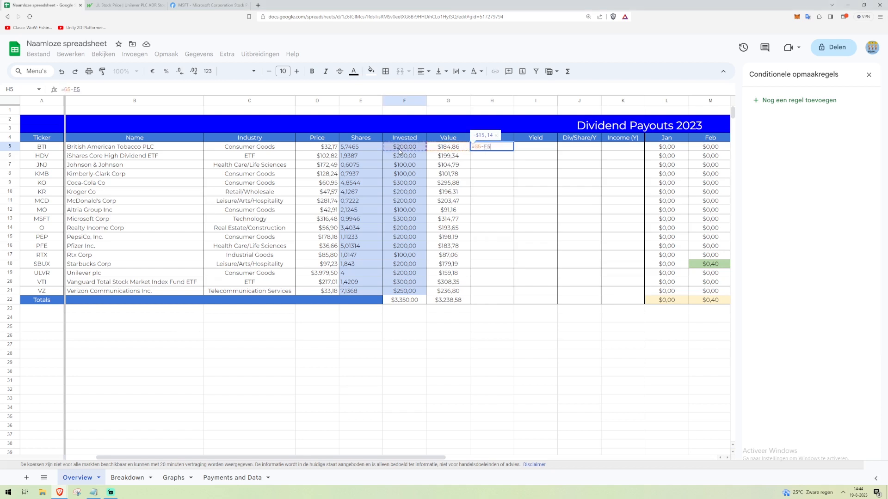
key("Return")
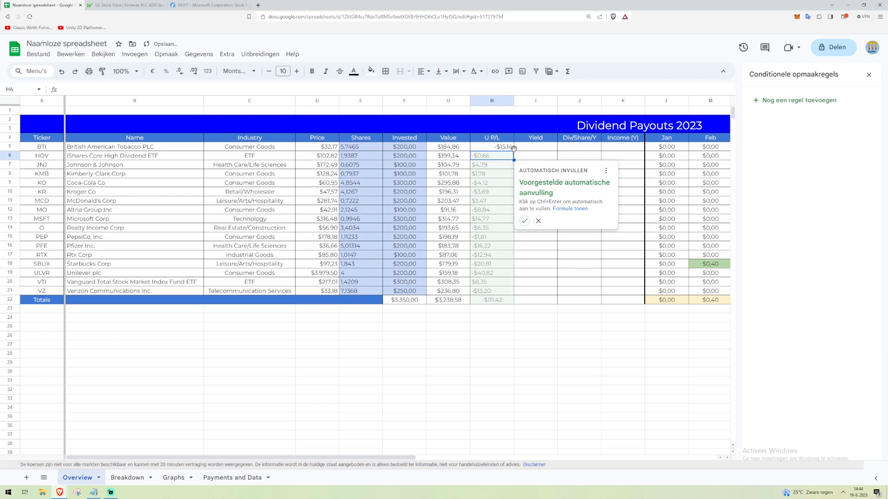
left_click(524, 220)
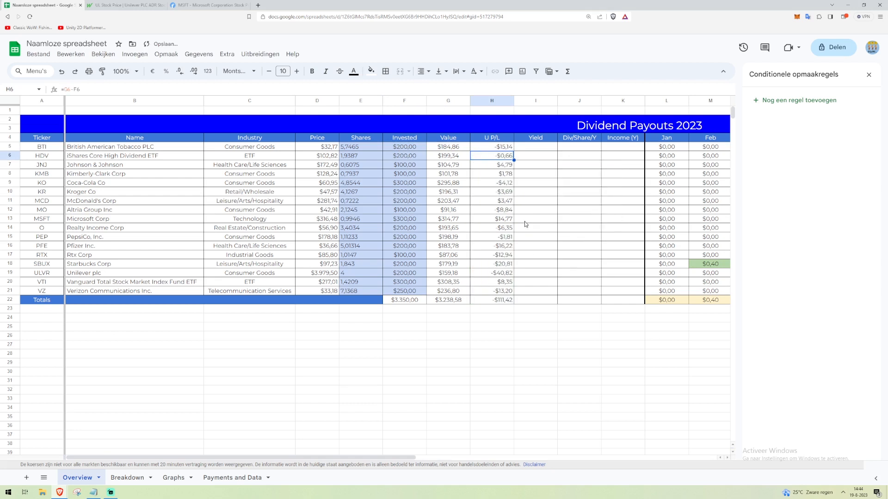
left_click(502, 302)
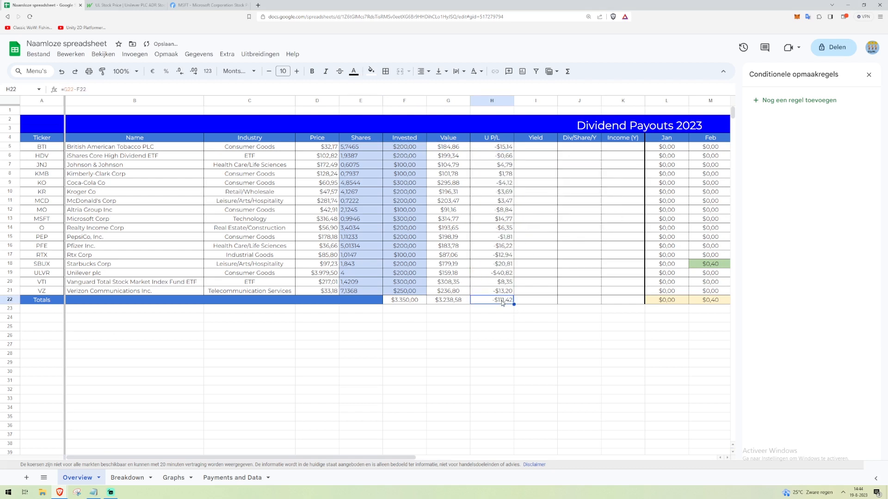
left_click(456, 304)
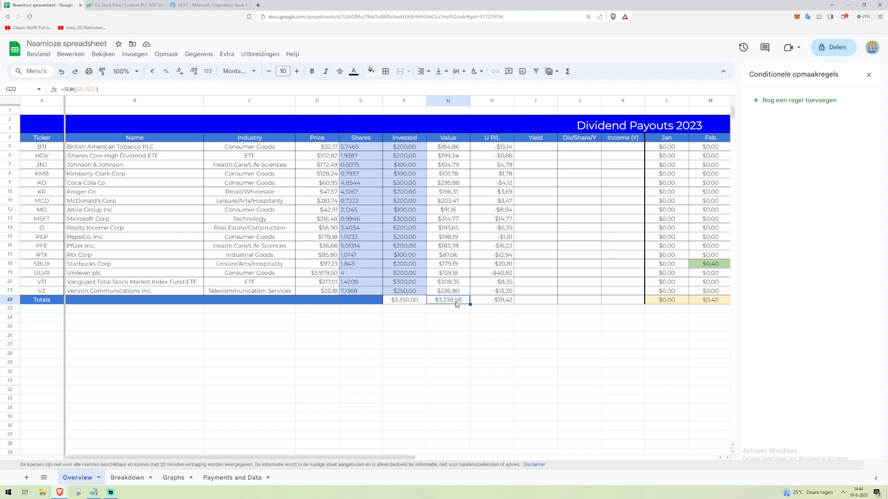
left_click(414, 304)
left_click(479, 303)
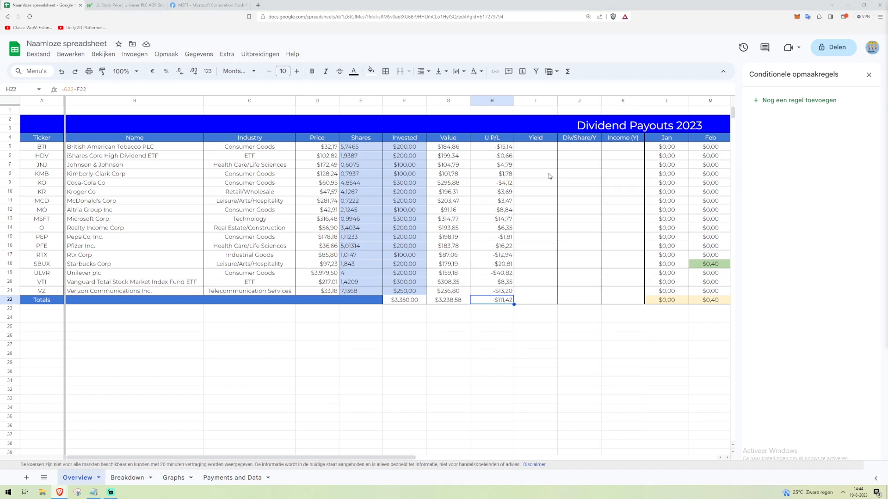
Select Yield cell I5, switch to the Finviz MSFT page and locate the Dividend % and Dividend entries in the statistics table.
left_click(535, 147)
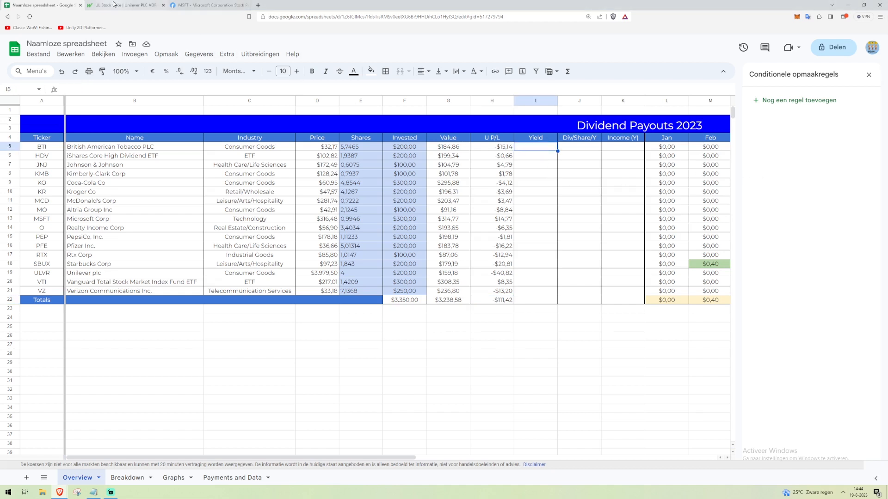
left_click(202, 6)
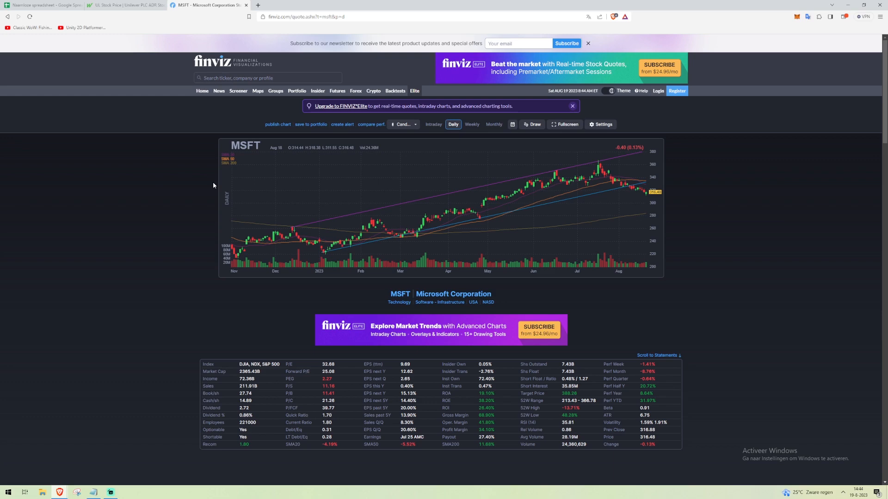
scroll(213, 185, "down", 2)
scroll(219, 214, "down", 4)
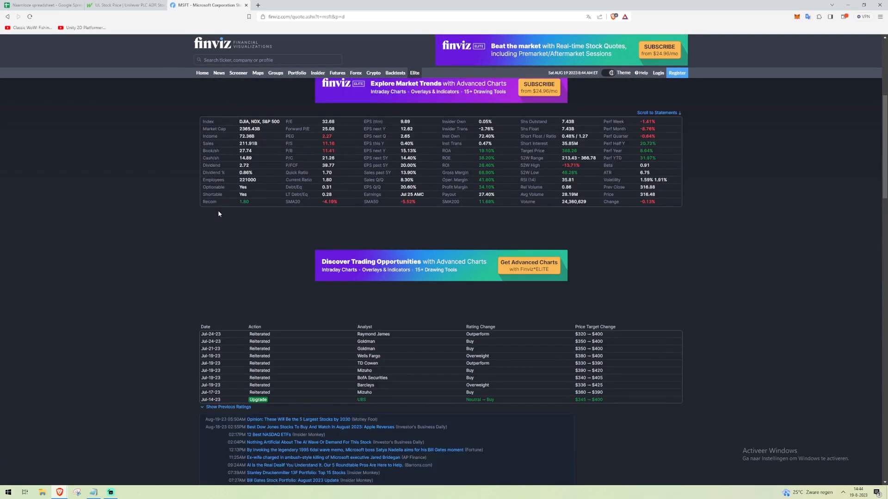
scroll(219, 213, "up", 5)
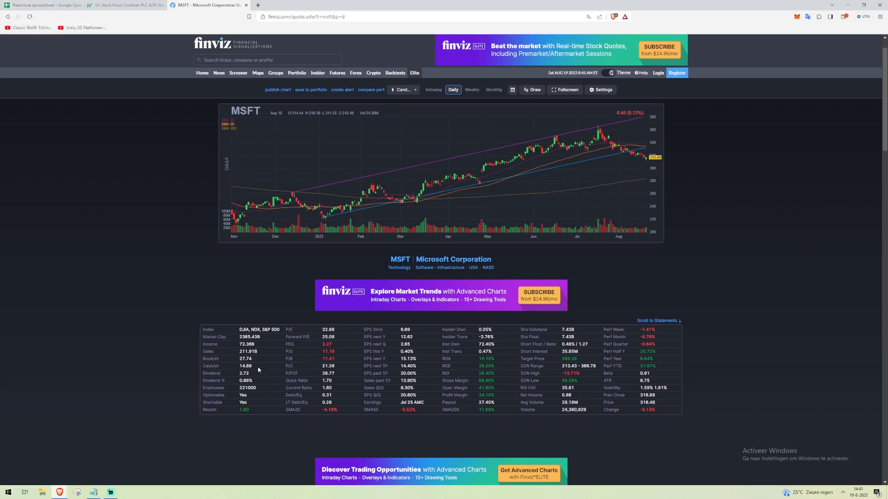
left_click_drag(254, 381, 238, 381)
left_click_drag(255, 373, 236, 375)
Switch back to the spreadsheet and begin the I5 Yield formula with =SUBSTITUTE(INDEX(IMPORTHTML( and a pair of quotes for the URL.
left_click(44, 5)
left_click(206, 86)
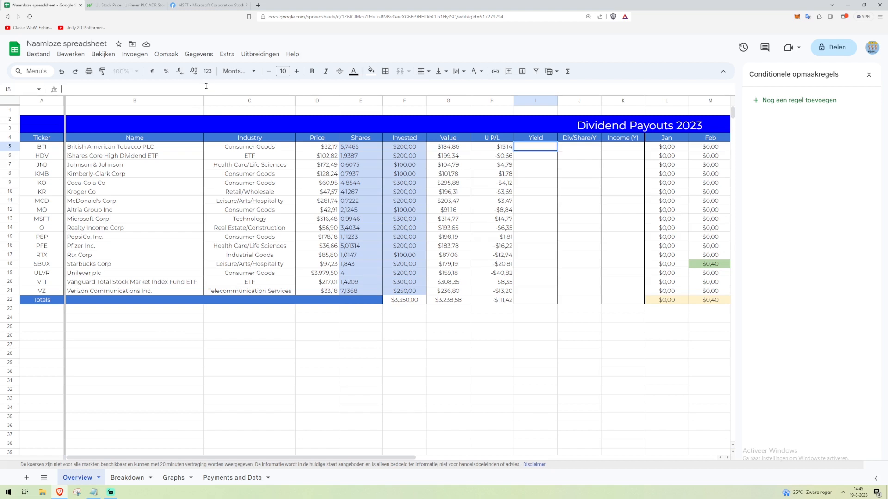
type("=")
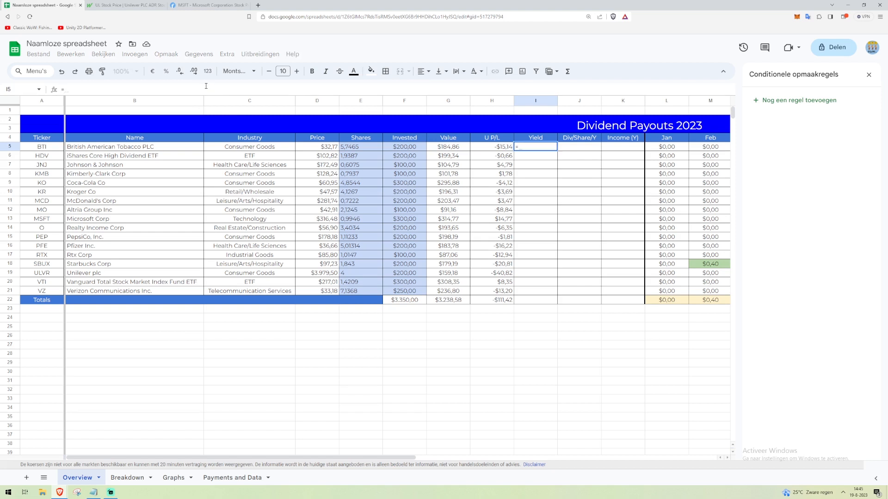
type("SUBS")
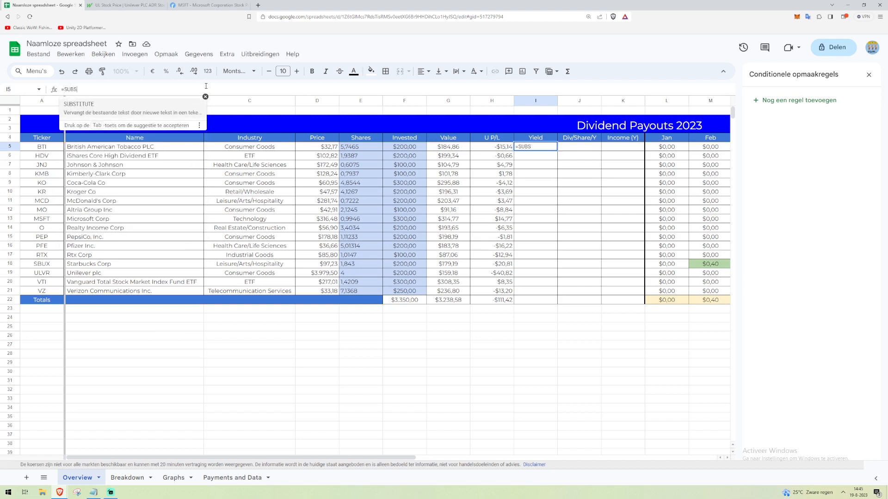
key("Tab")
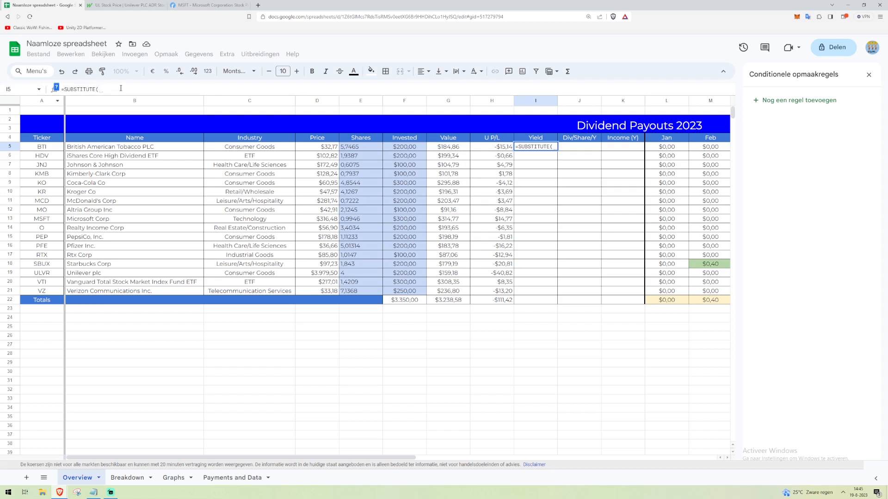
type("INDEX(")
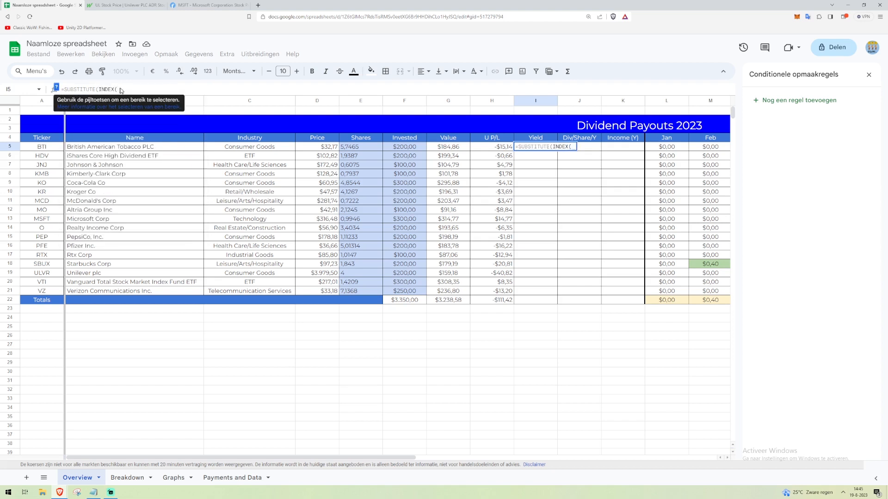
type("IMPORTHTML")
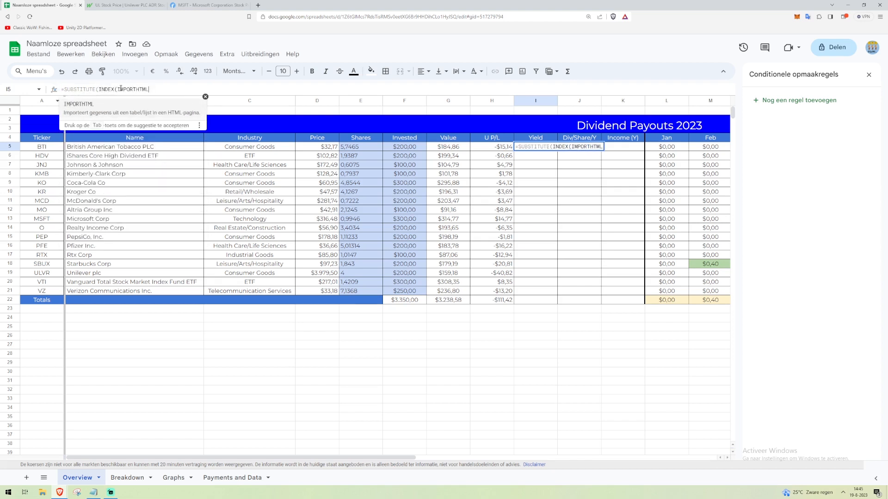
type("(")
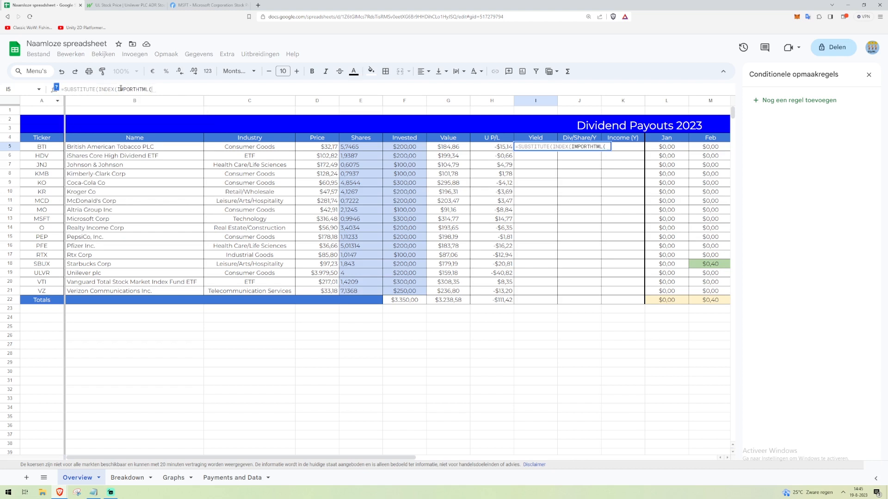
type("\"\"")
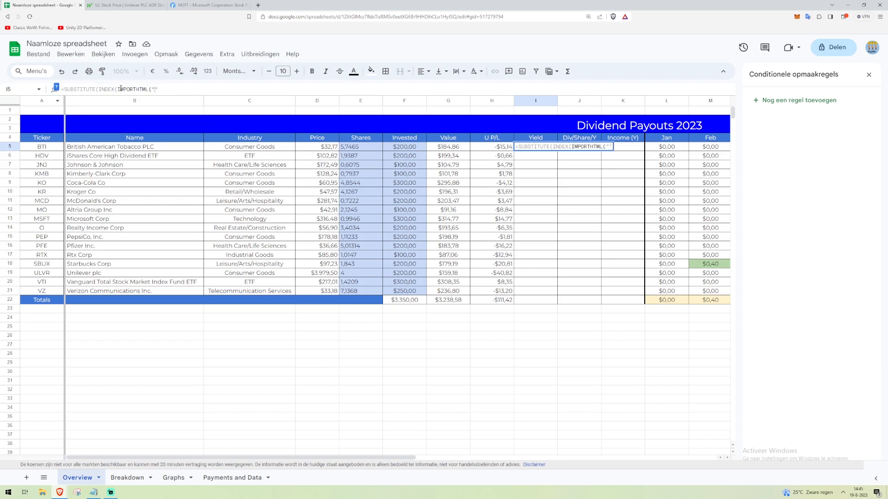
type("H")
key("BackSpace")
type("https:")
type("//")
type("www.finv")
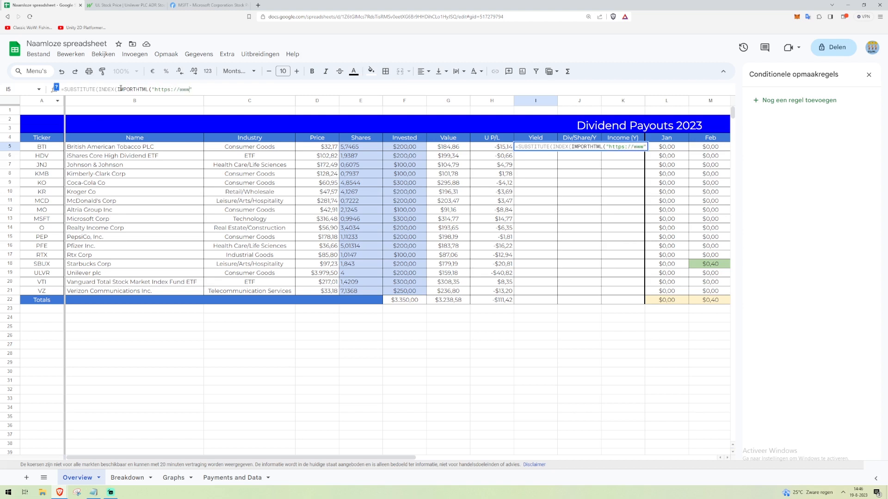
type("iz.com/quote")
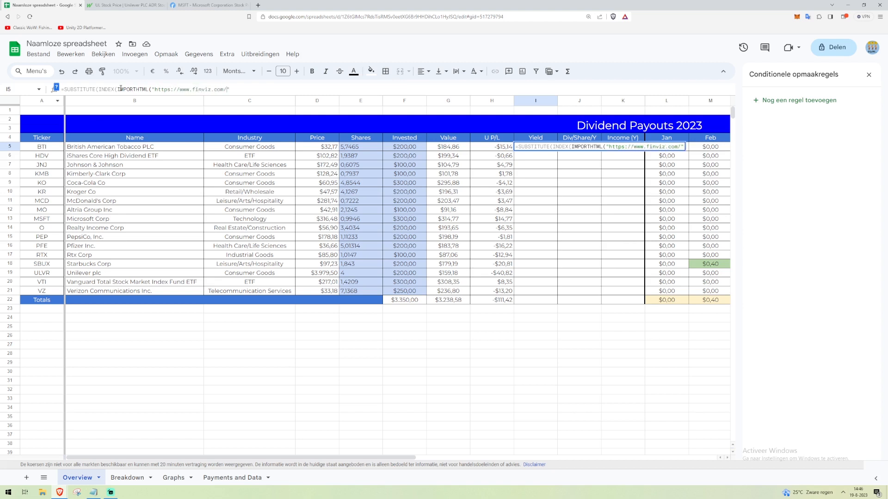
type(".ashx?t=")
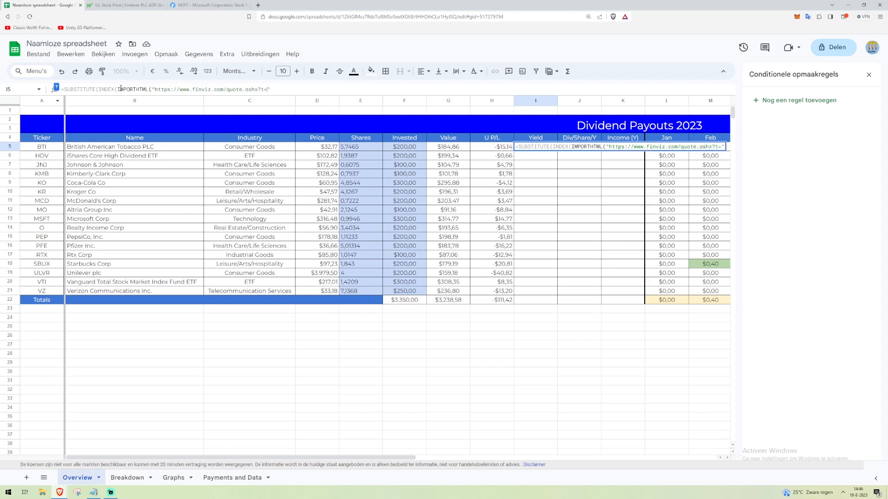
left_click(213, 5)
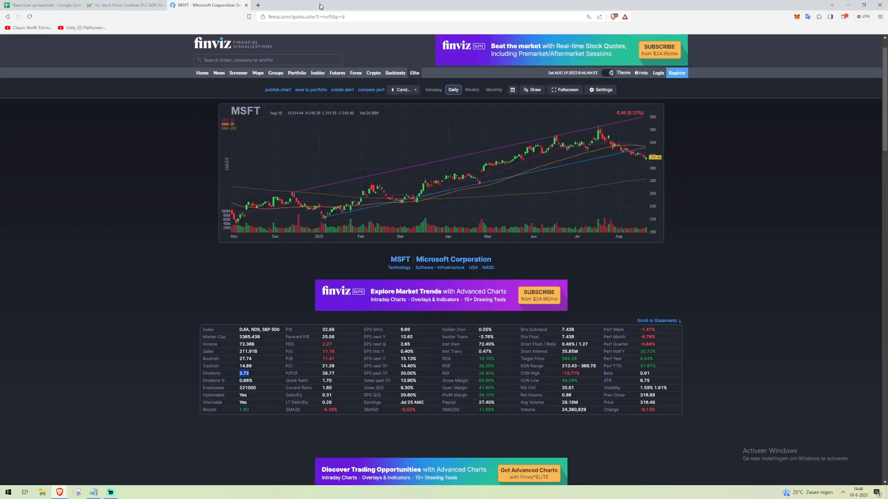
left_click_drag(322, 16, 268, 17)
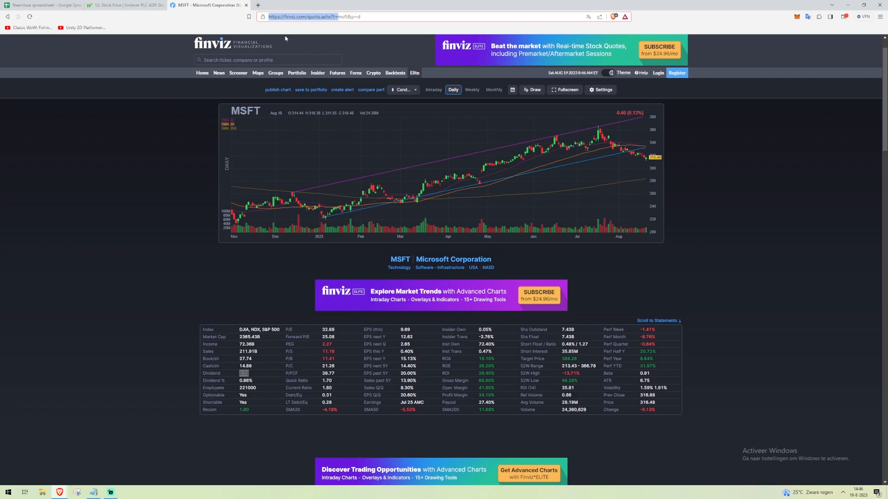
left_click(29, 4)
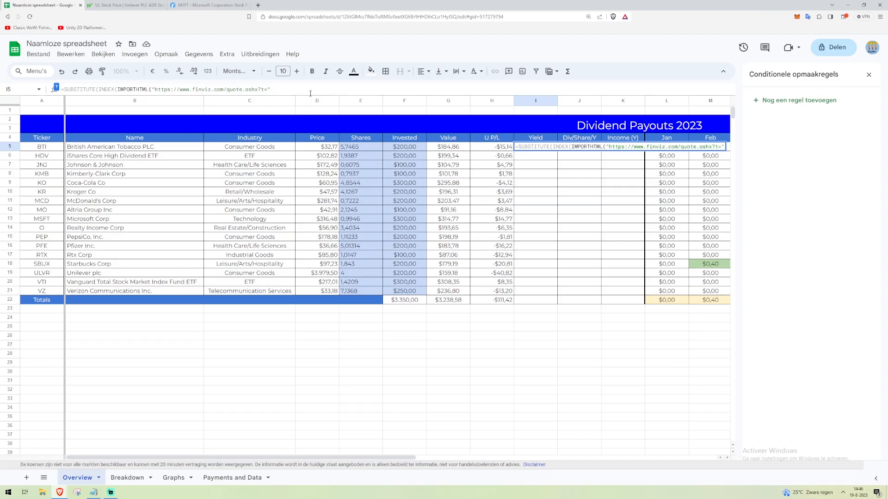
Continue the I5 formula after the URL with the ticker reference $A5, the query "Table" and index 10, closing IMPORTHTML.
left_click(46, 148)
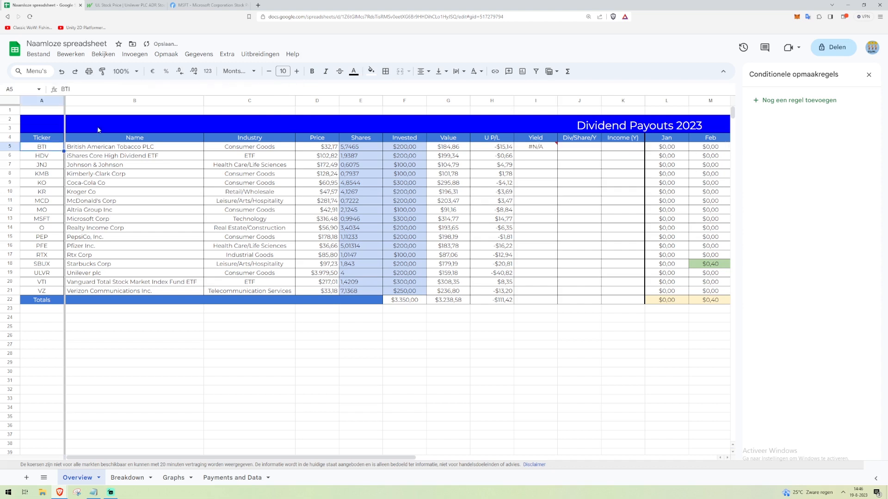
left_click(547, 148)
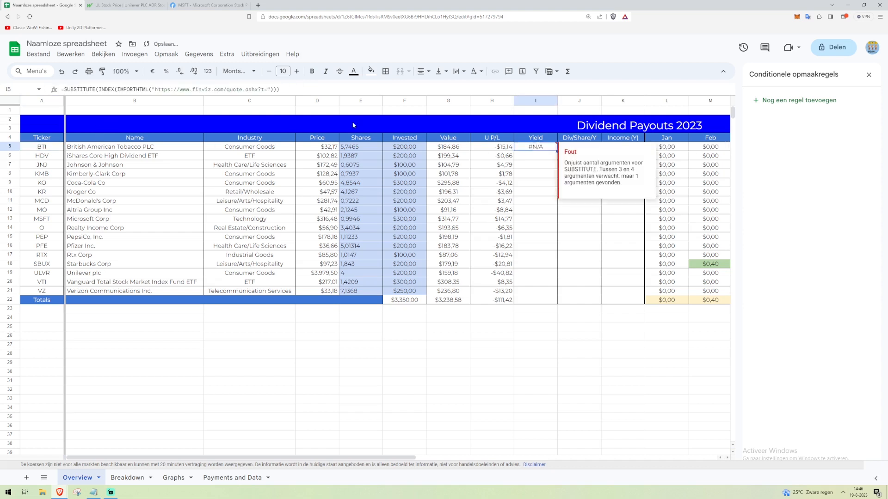
left_click(269, 90)
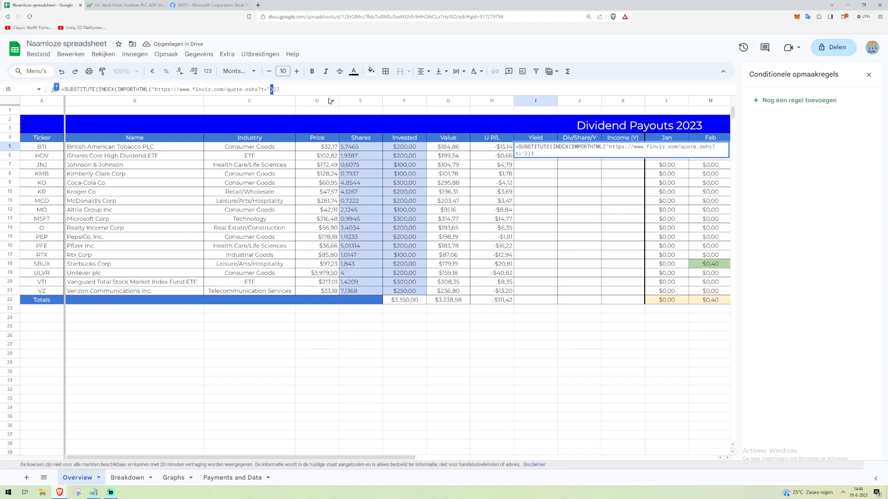
type("$")
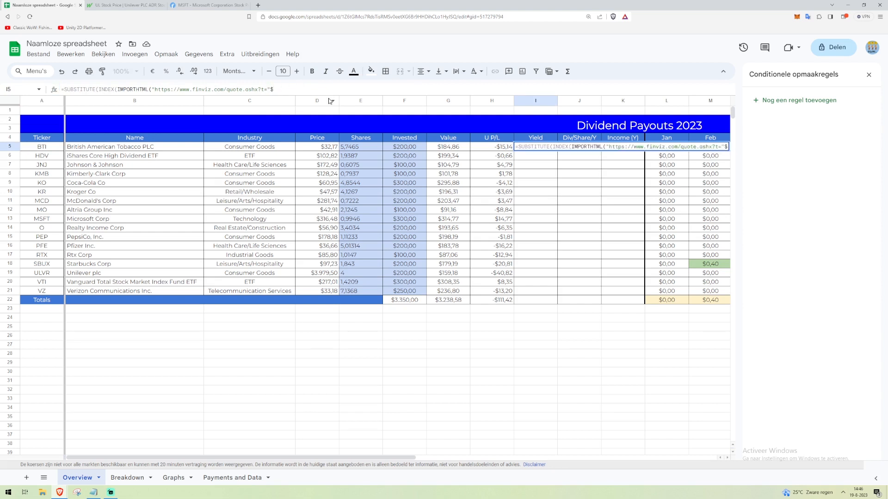
type("A5")
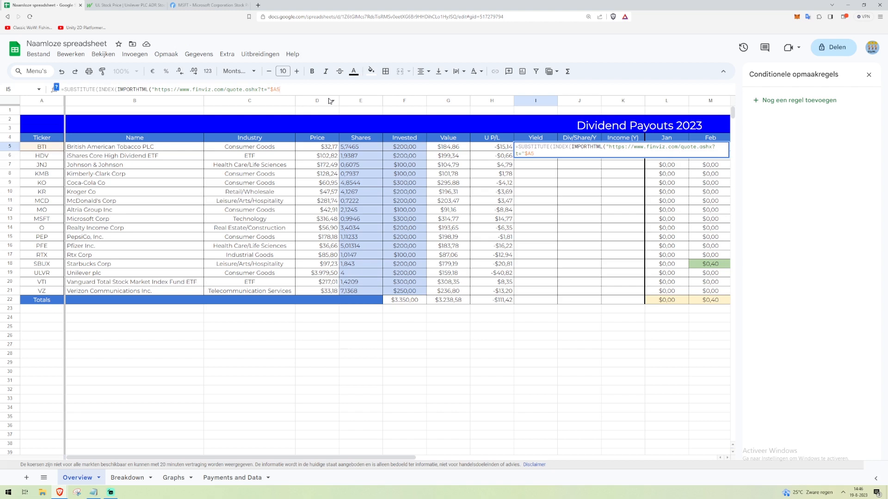
type(";")
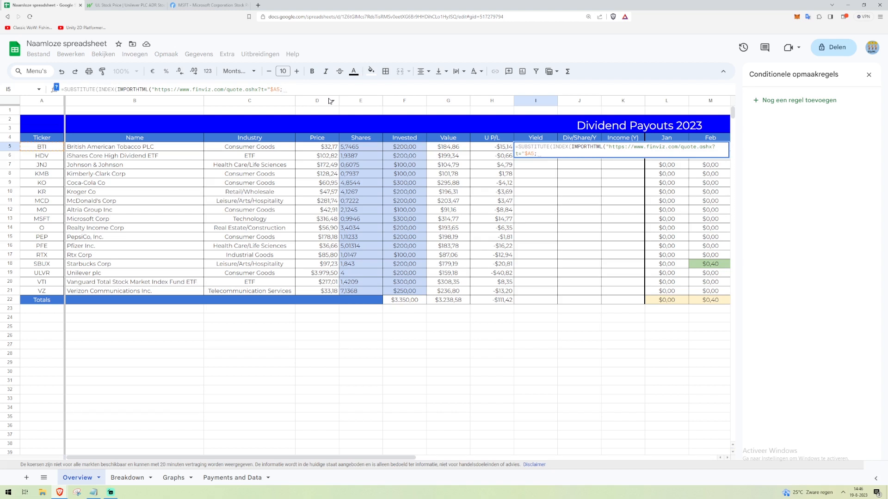
type("\"Table\"")
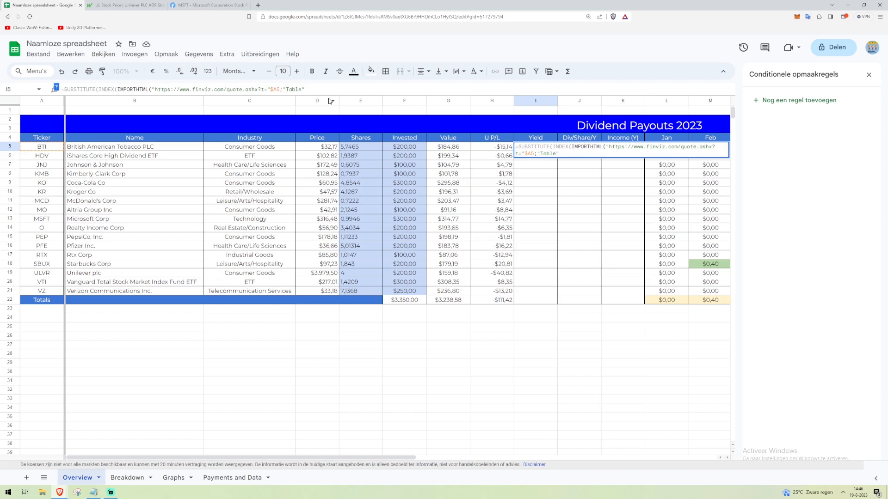
type(";10)")
Check the Dividend % row in Finviz's MSFT statistics table and complete the INDEX part of I5 with row 8 and column 2.
left_click(199, 6)
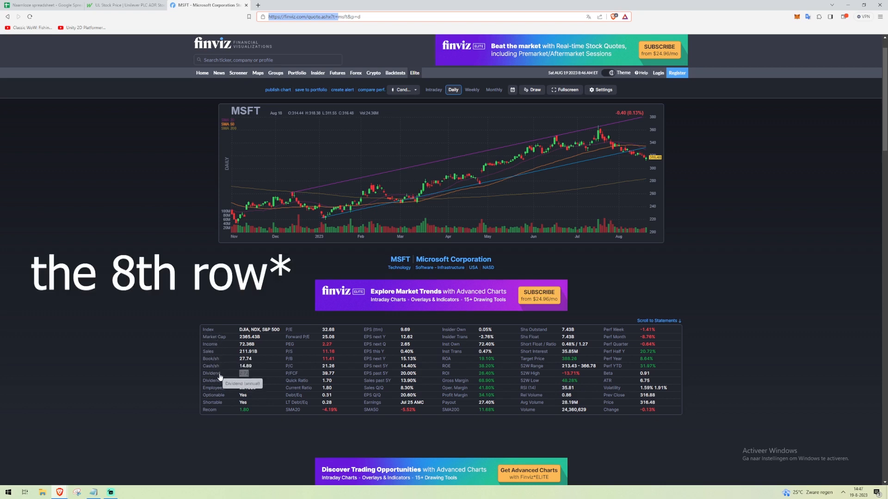
left_click(44, 5)
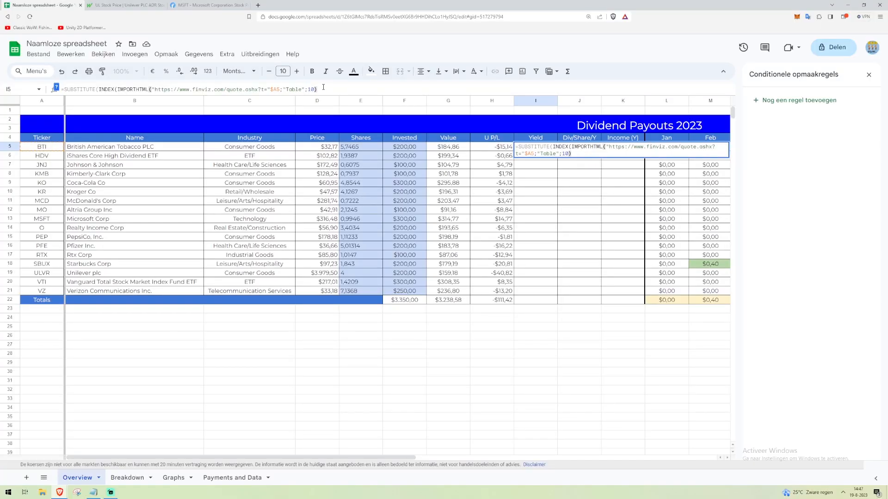
type(";")
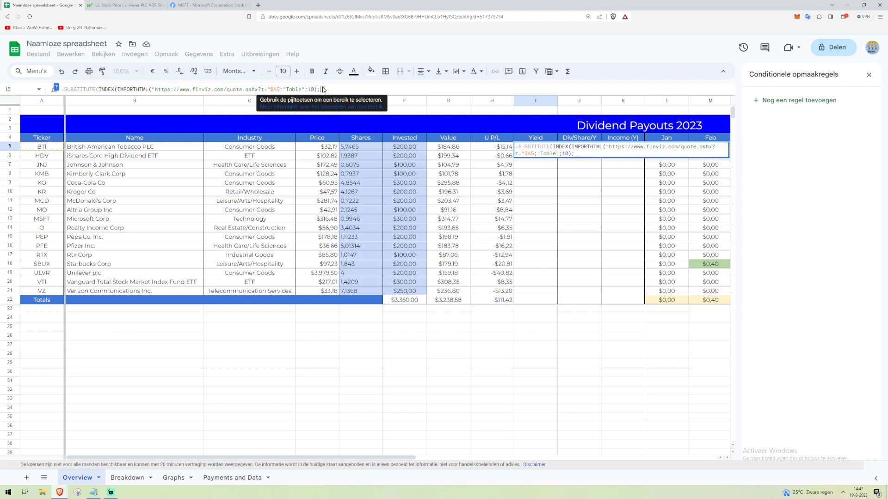
type("8")
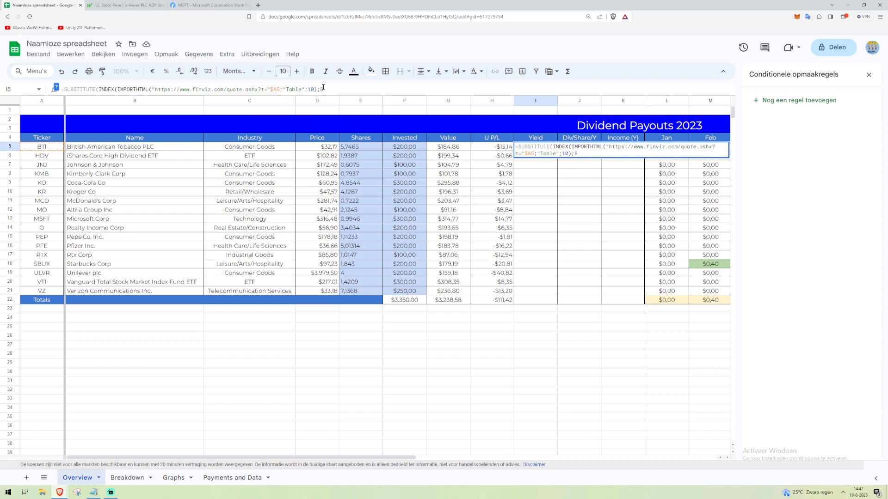
type(";2);")
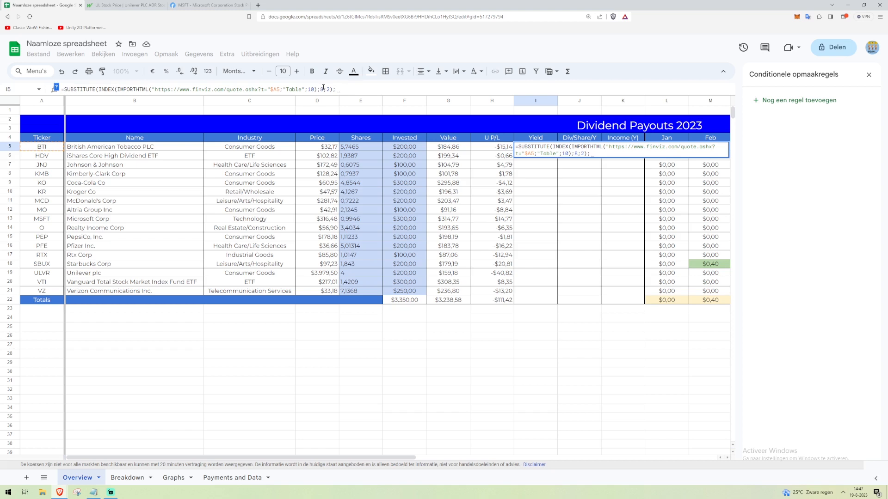
Add "*" as the text to replace and "" as its replacement, closing the SUBSTITUTE formula in I5.
type("\"*")
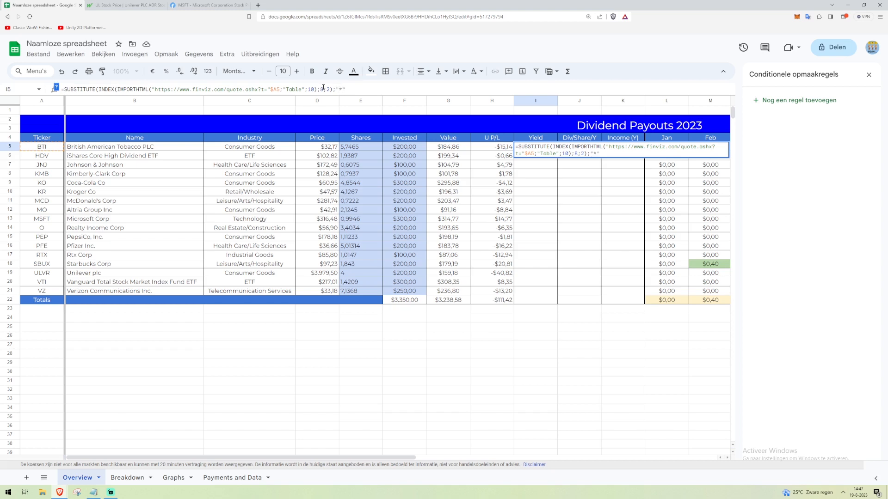
type("\";\"\"")
key("Right")
key("Right")
key("shift+Right")
key("shift+Right")
key("Right")
type("))")
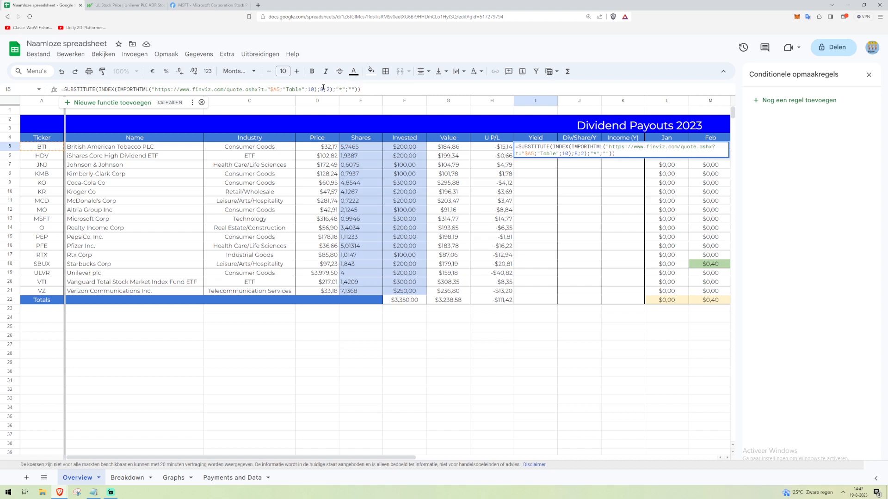
Commit the I5 formula, removing the surplus closing parenthesis at its end.
key("Return")
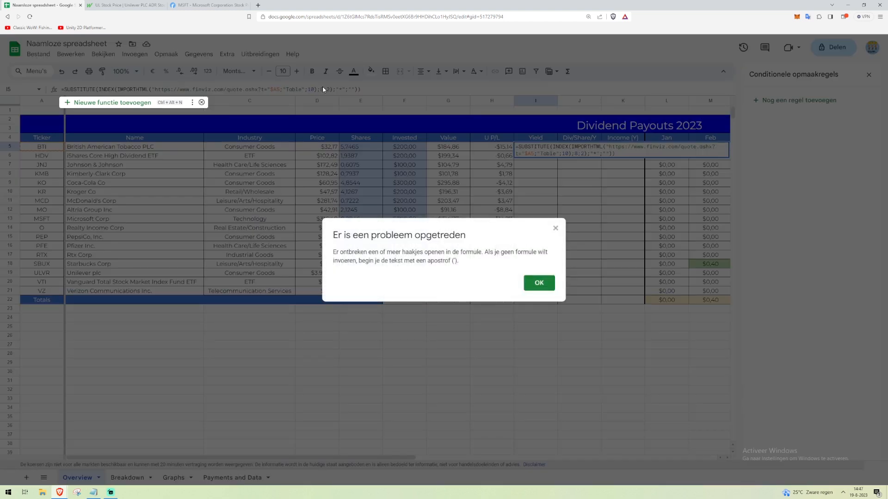
left_click(538, 284)
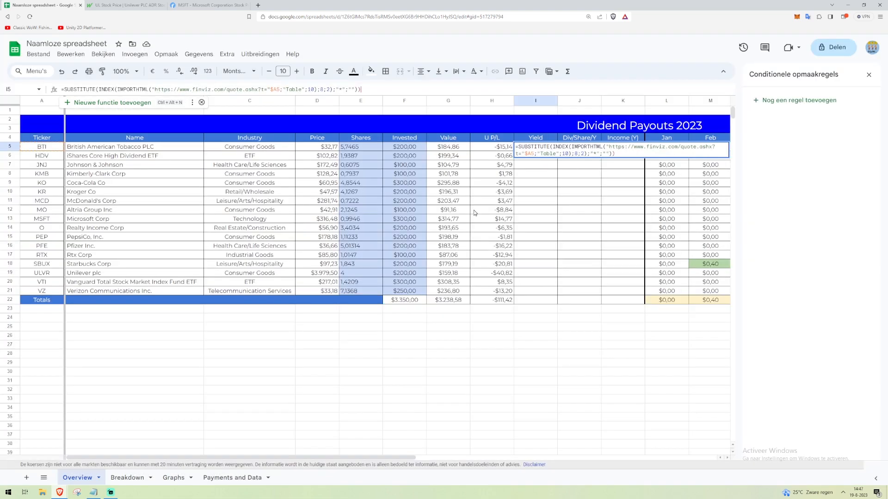
left_click(96, 89)
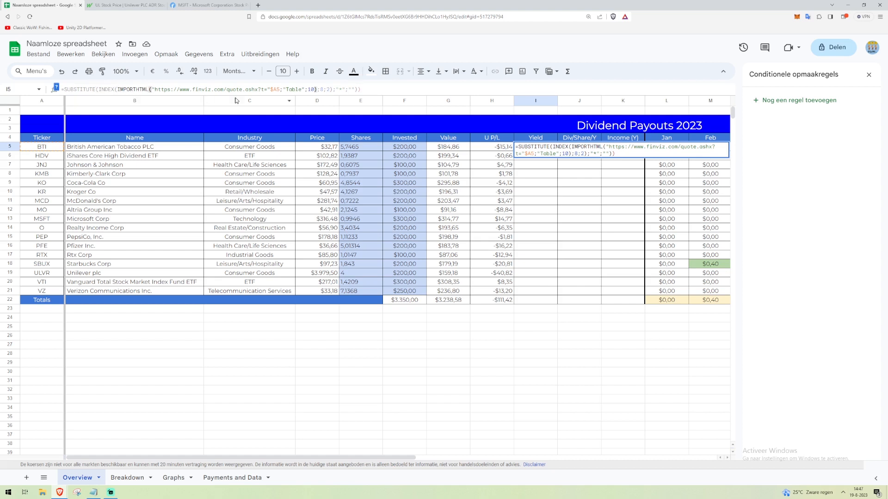
left_click(361, 89)
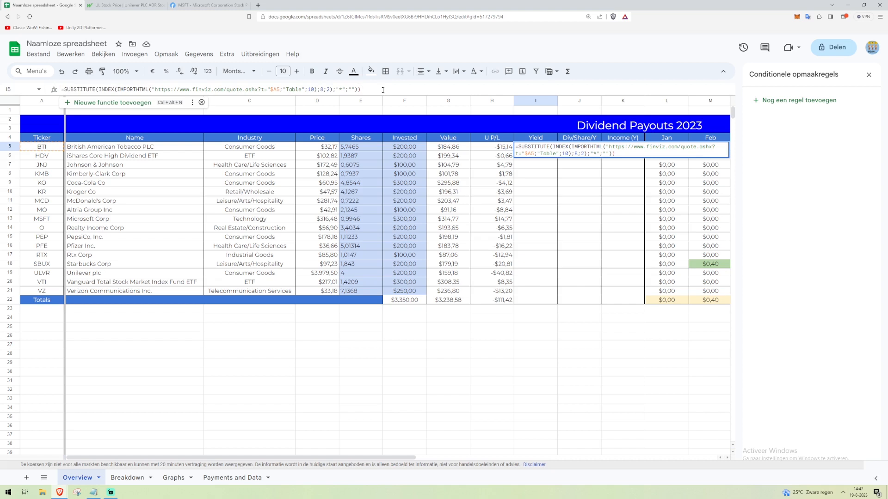
key("Return")
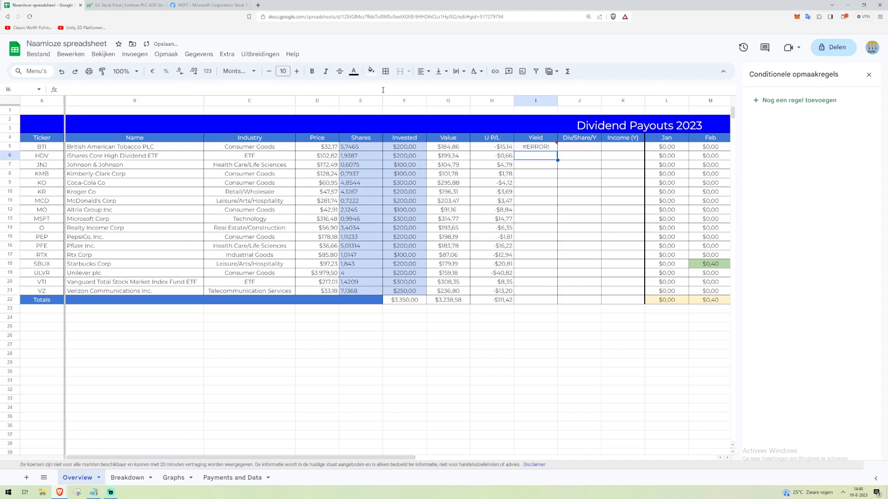
left_click(534, 149)
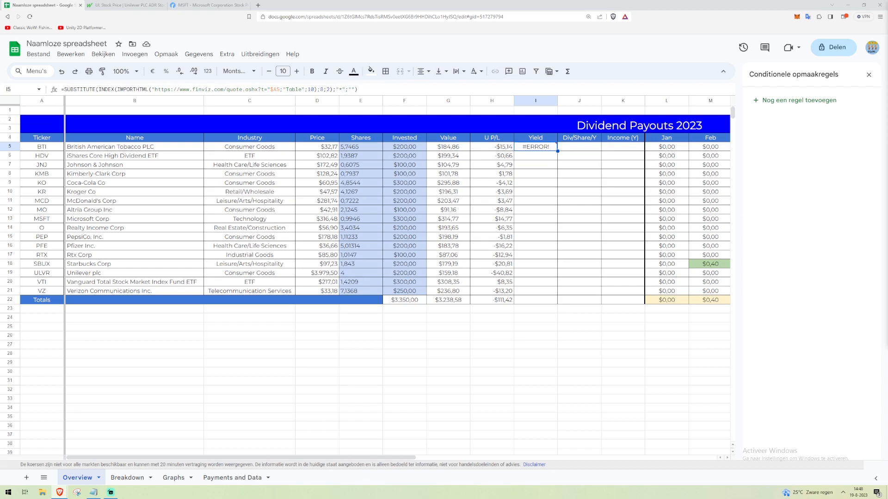
left_click(311, 91)
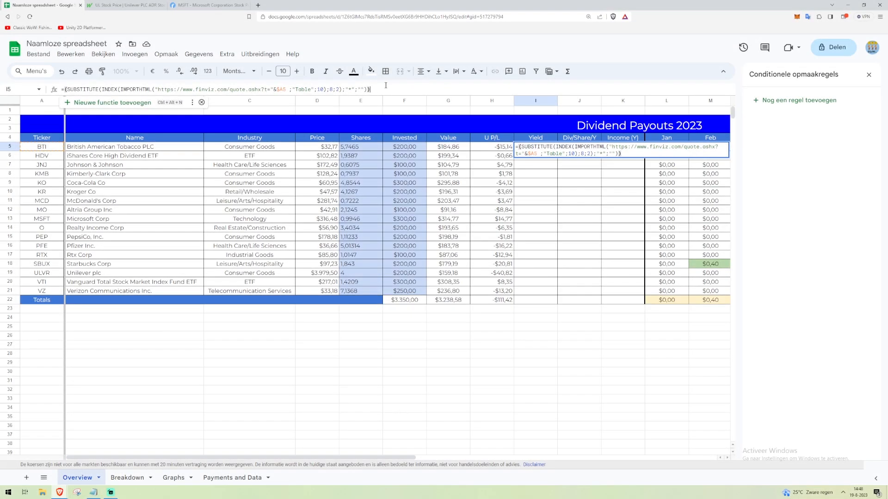
key("Return")
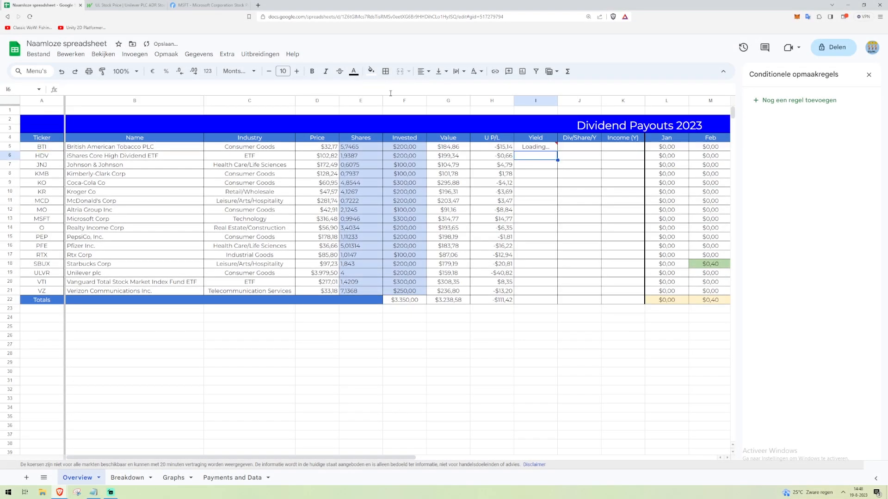
Examine the I5 formula part by part, comparing its URL and ticker reference with the web address of Finviz's MSFT page.
left_click(534, 148)
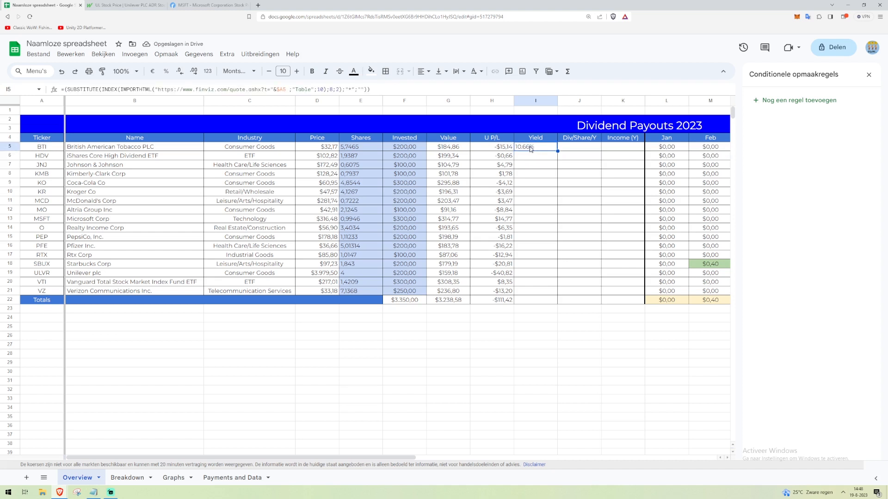
left_click(78, 89)
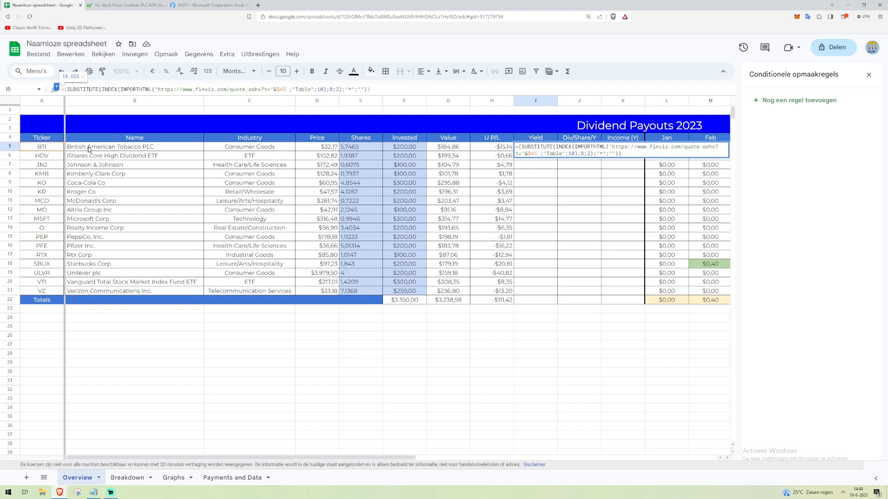
key("Right")
key("Right")
key("Right")
key("Right")
key("Right")
key("Right")
key("Right")
key("Right")
key("Right")
key("Right")
key("Right")
key("Right")
key("Right")
key("Right")
key("Right")
key("Right")
key("Right")
key("Right")
key("Right")
key("Right")
key("Right")
key("Right")
key("Right")
key("Right")
key("Right")
key("Right")
left_click(186, 6)
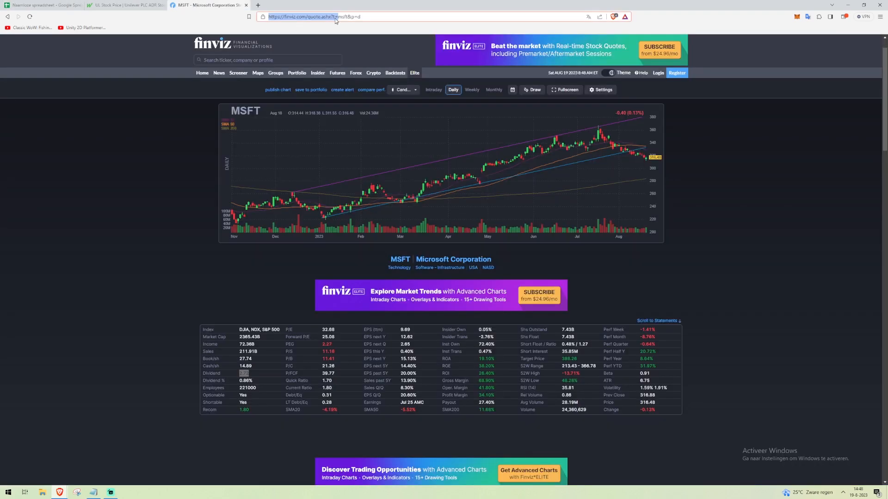
left_click_drag(337, 19, 347, 19)
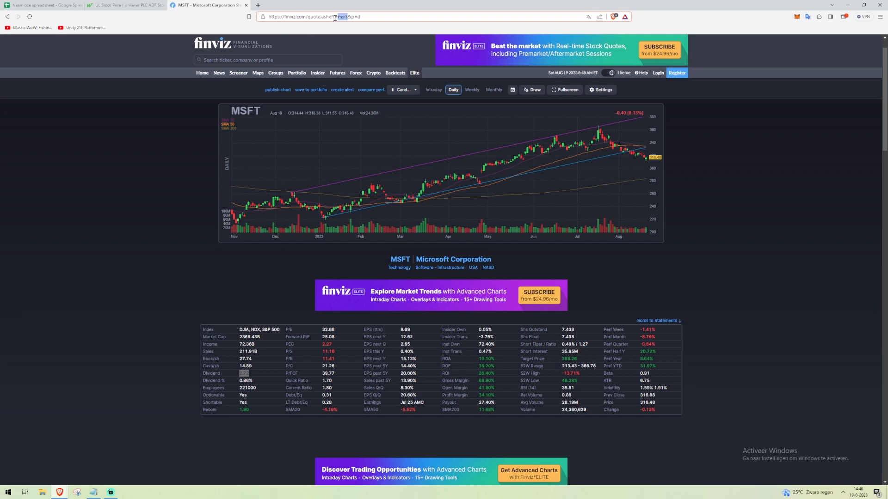
left_click(15, 4)
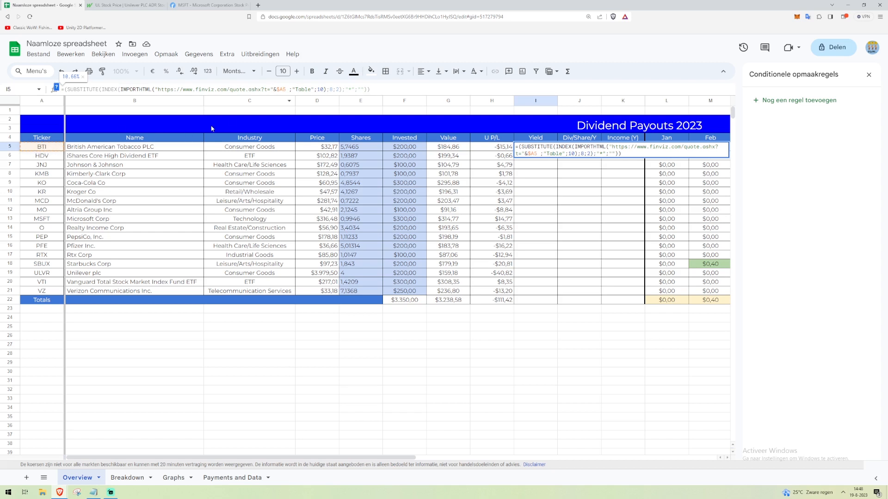
left_click(295, 87)
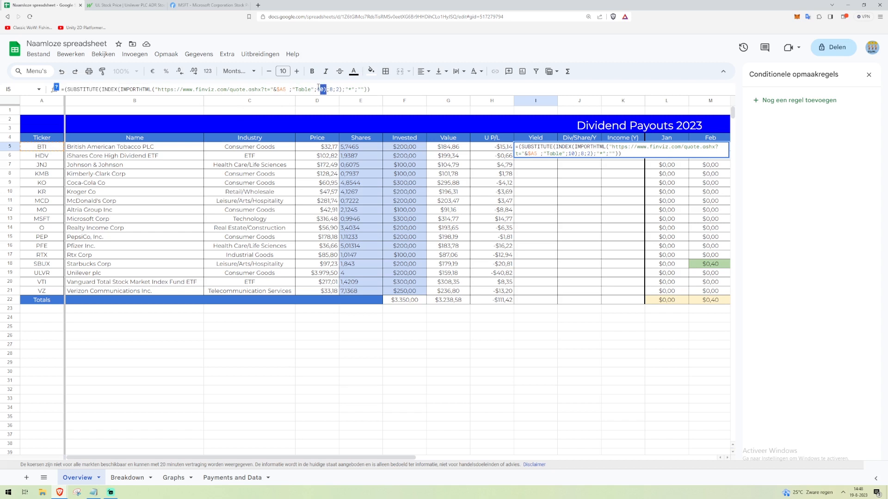
left_click_drag(327, 89, 379, 89)
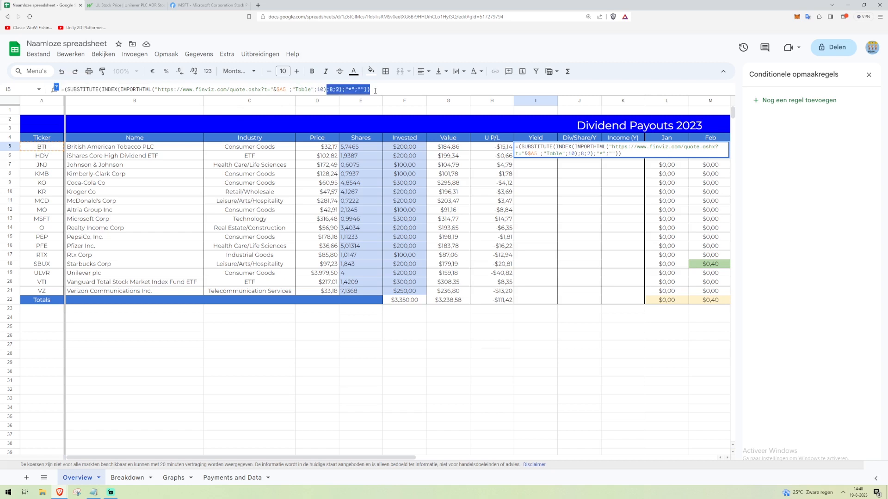
left_click(371, 90)
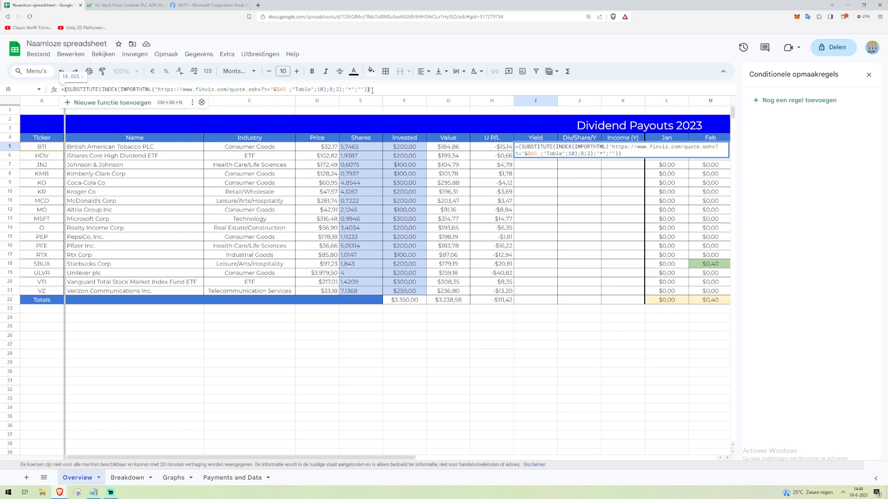
key("Return")
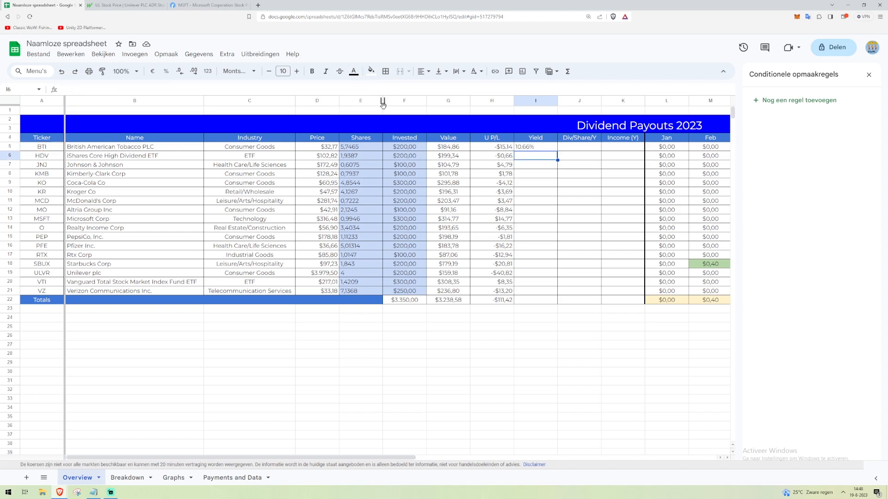
Centre the contents of the Yield column horizontally in cells I5 through I22.
left_click(422, 71)
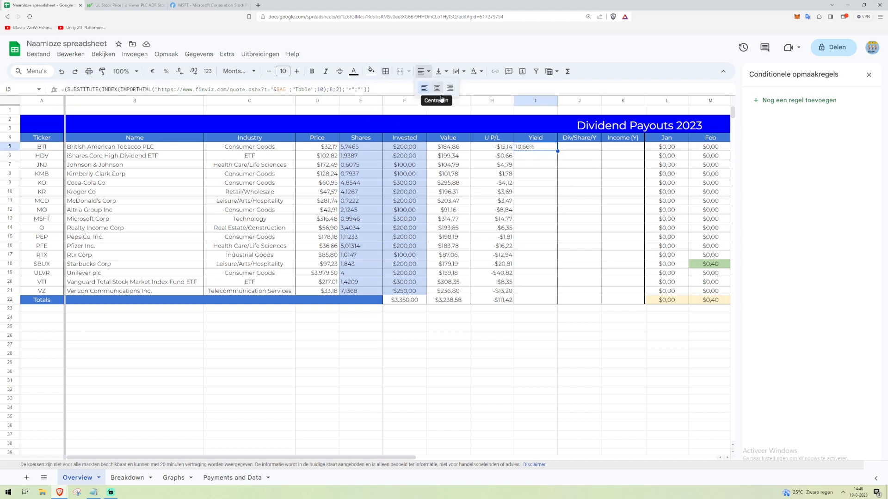
left_click(538, 301, "shift")
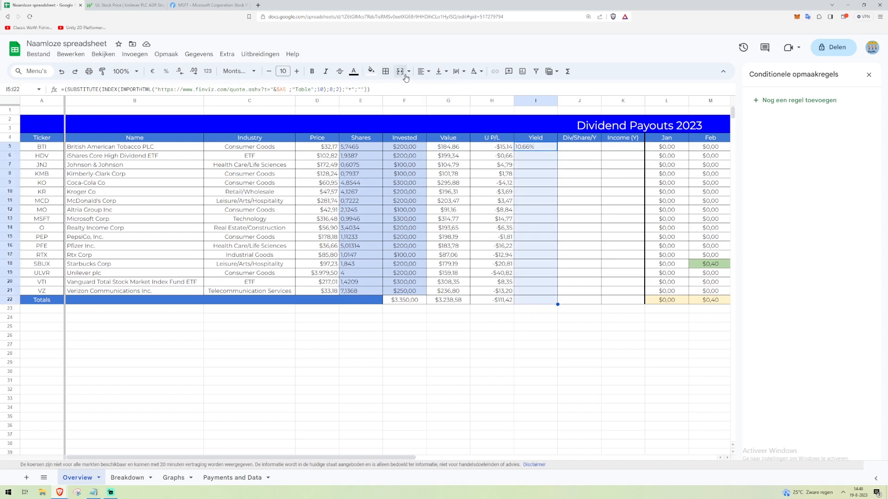
left_click(423, 71)
left_click(438, 91)
Fill the Yield formula from I5 down to I21 for all the listed tickers.
left_click(541, 147)
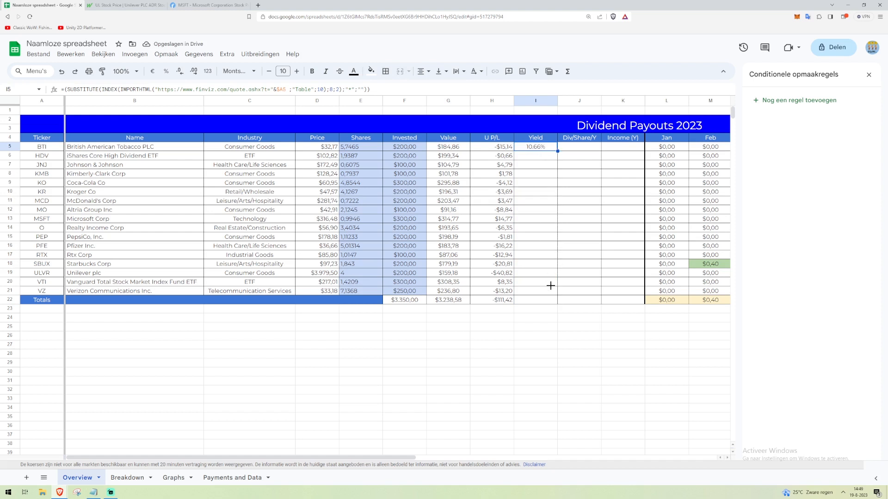
left_click_drag(553, 292, 555, 295)
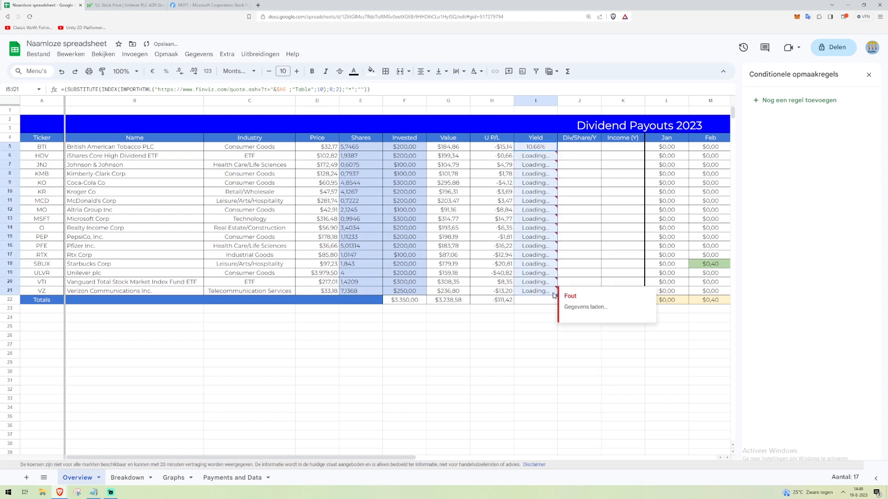
left_click(538, 331)
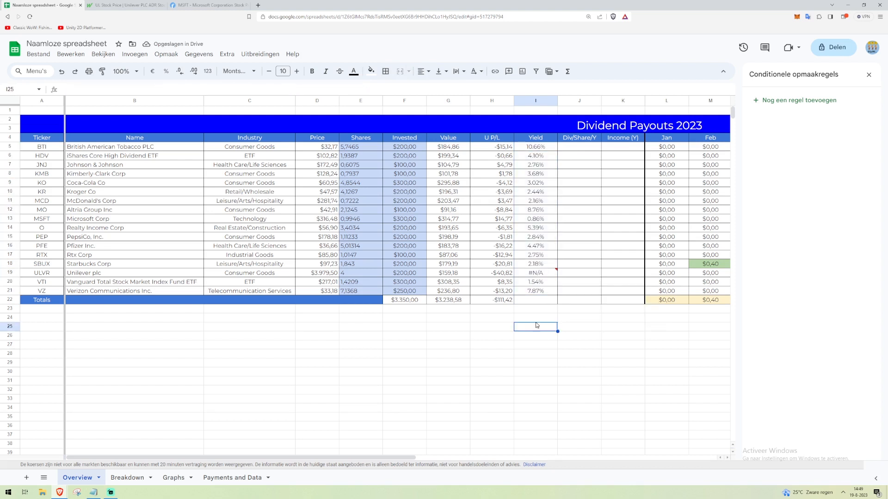
Replace the cell reference in Unilever's Yield formula in I19 with the ticker UL written directly inside the Finviz URL.
left_click(545, 277)
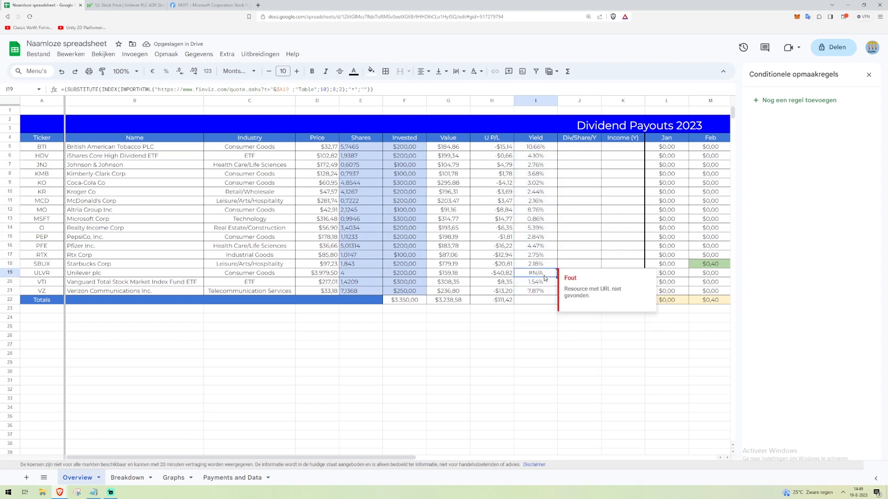
left_click(291, 89)
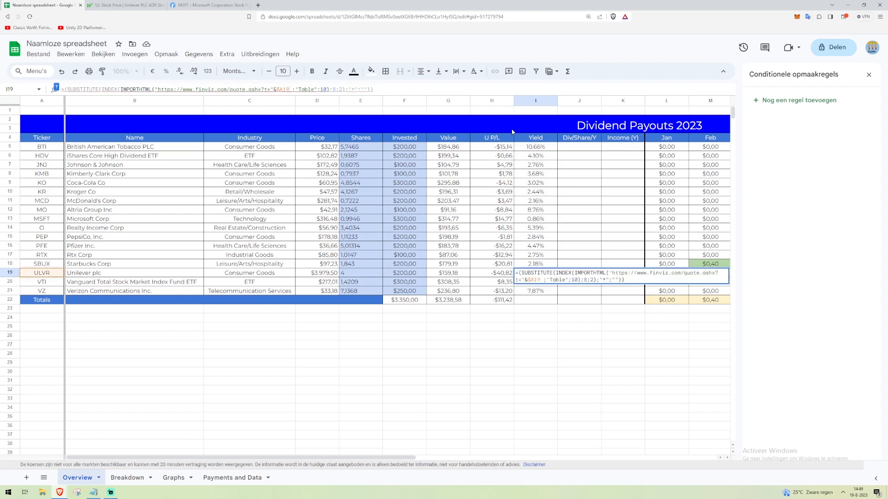
key("BackSpace")
key("BackSpace")
key("BackSpace")
key("BackSpace")
key("BackSpace")
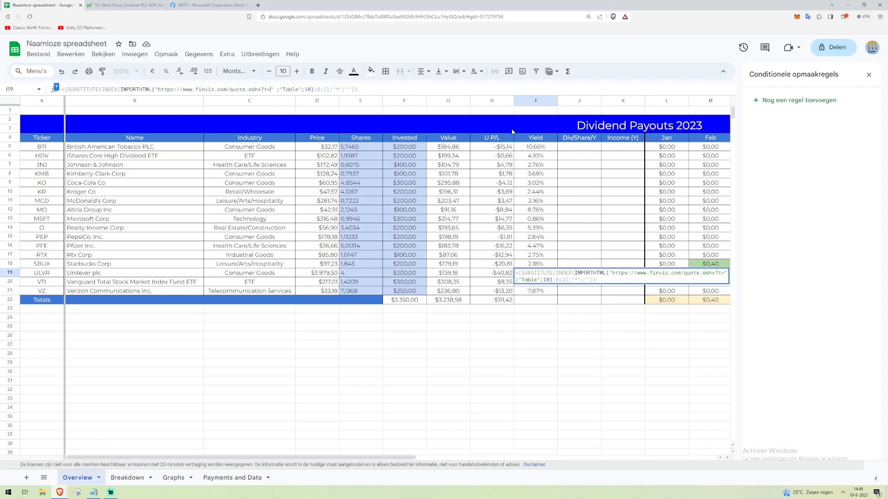
type("UL")
key("Return")
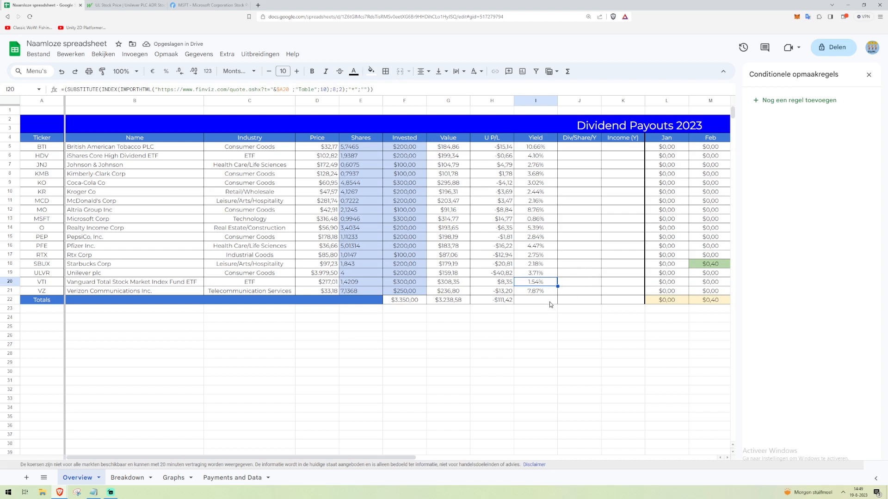
Check the Dividend row in Finviz's MSFT statistics table and copy the Yield formula from I5 into Div/Share/Y cell J5.
left_click(574, 148)
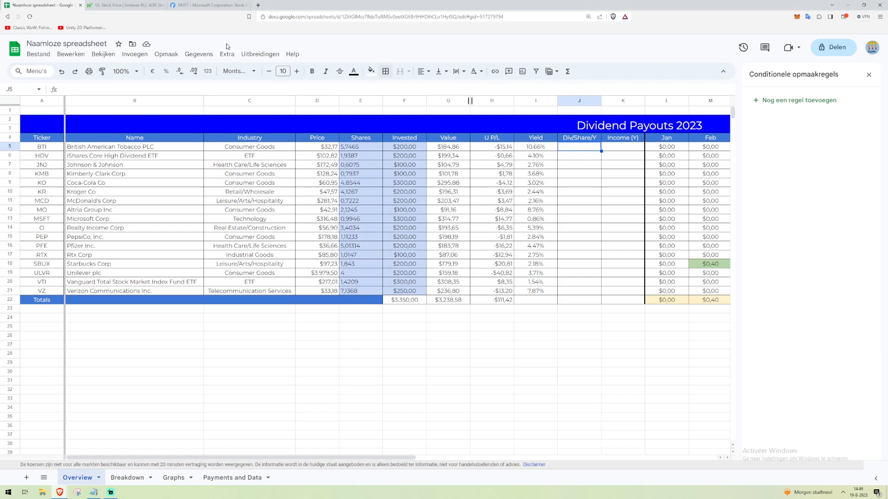
left_click(211, 6)
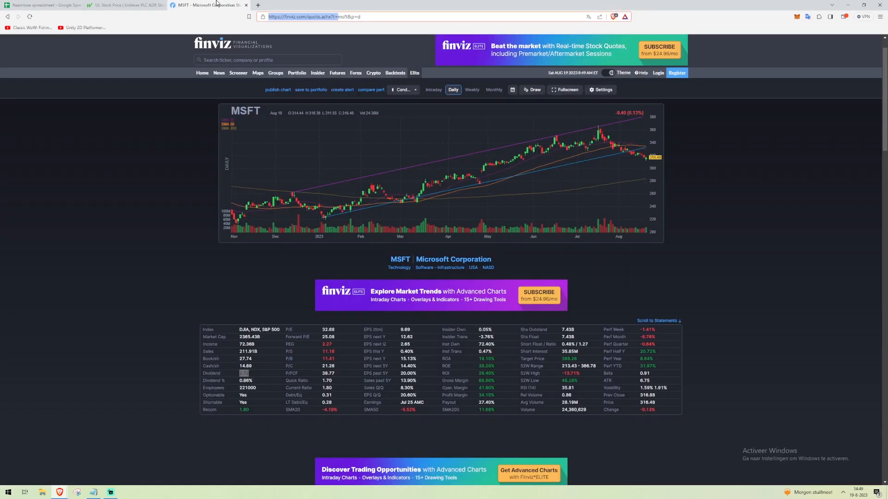
double_click(244, 373)
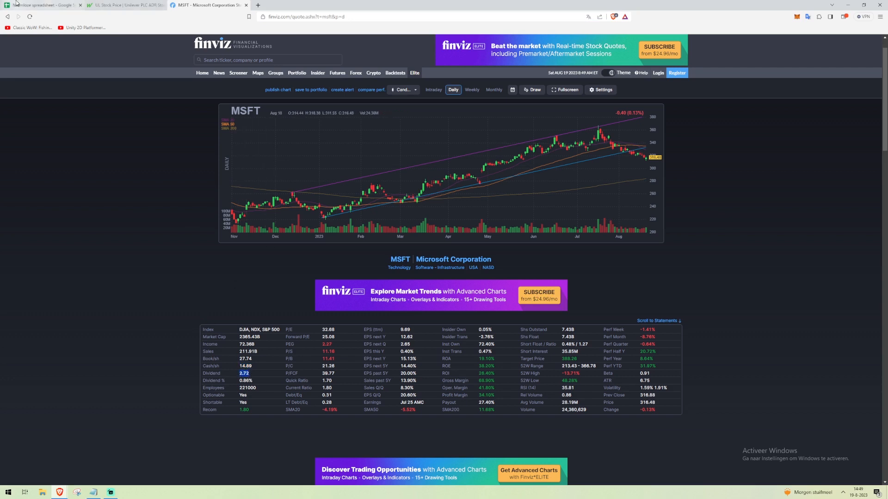
left_click(44, 5)
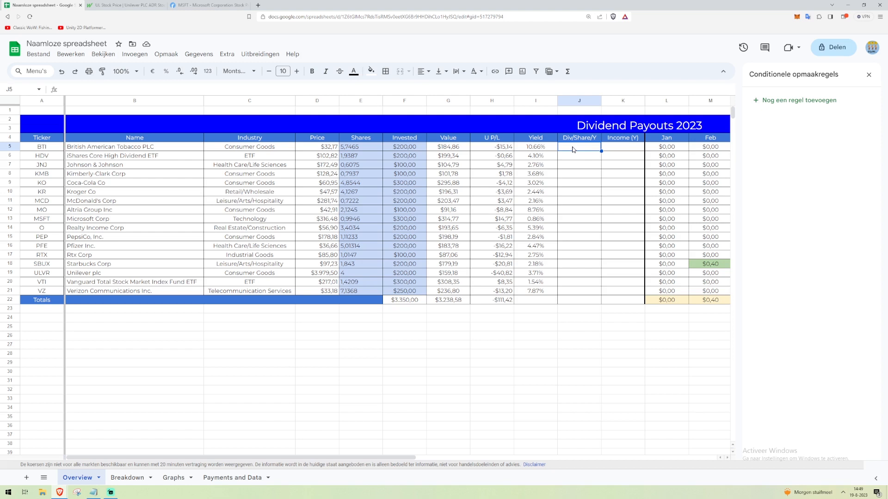
left_click(220, 92)
left_click(526, 150)
triple_click(273, 91)
key("ctrl+c")
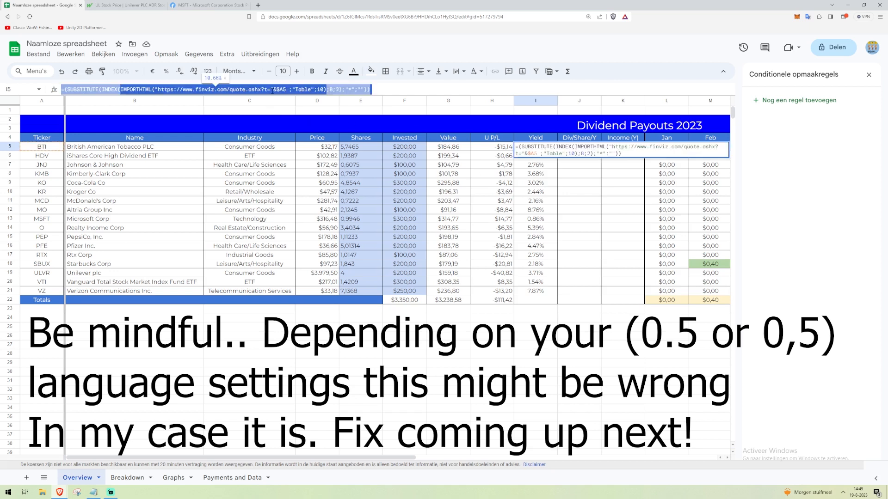
key("Escape")
left_click(576, 150)
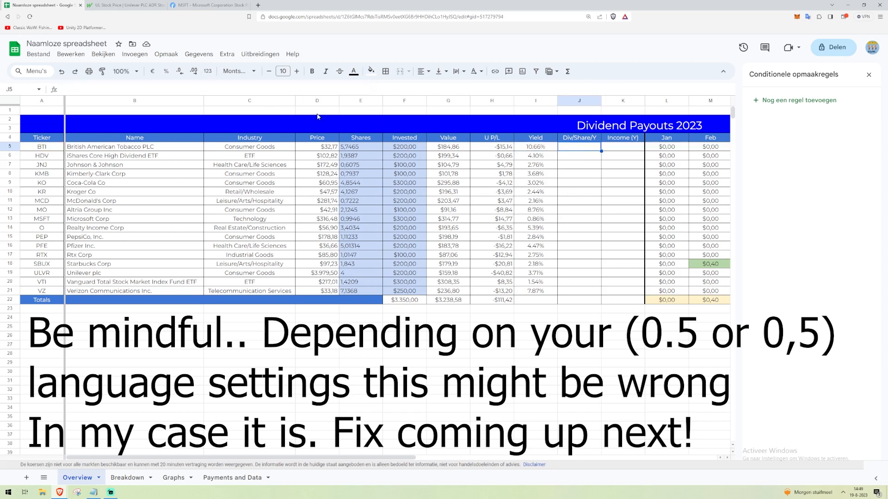
left_click(260, 91)
key("ctrl+v")
Change the INDEX row number in the J5 formula to 7 and commit it.
left_click_drag(314, 89, 343, 90)
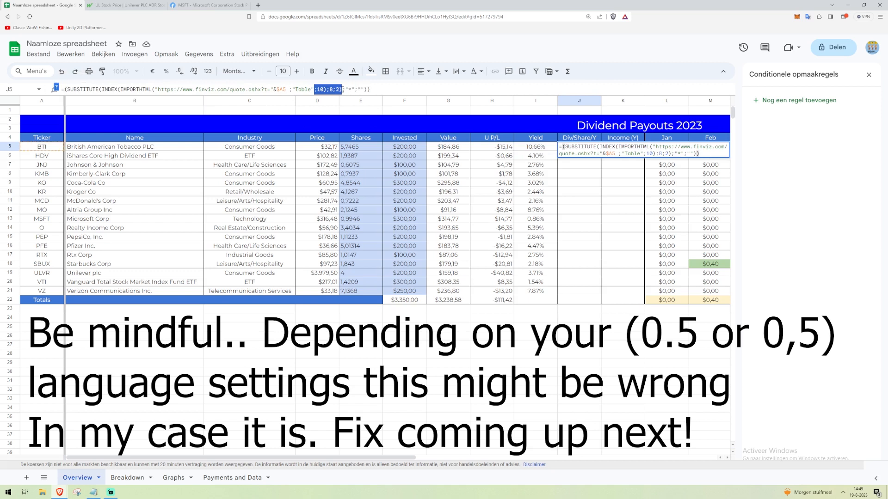
left_click(342, 89)
left_click(331, 90)
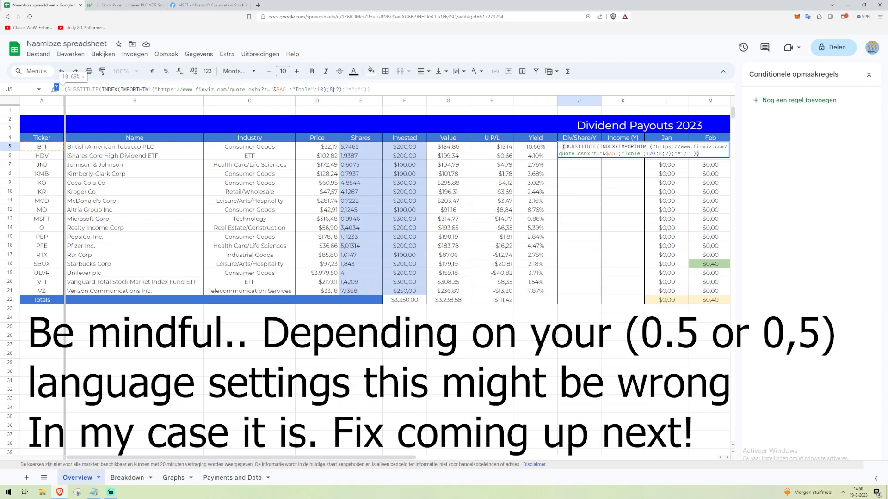
key("BackSpace")
type("7")
key("End")
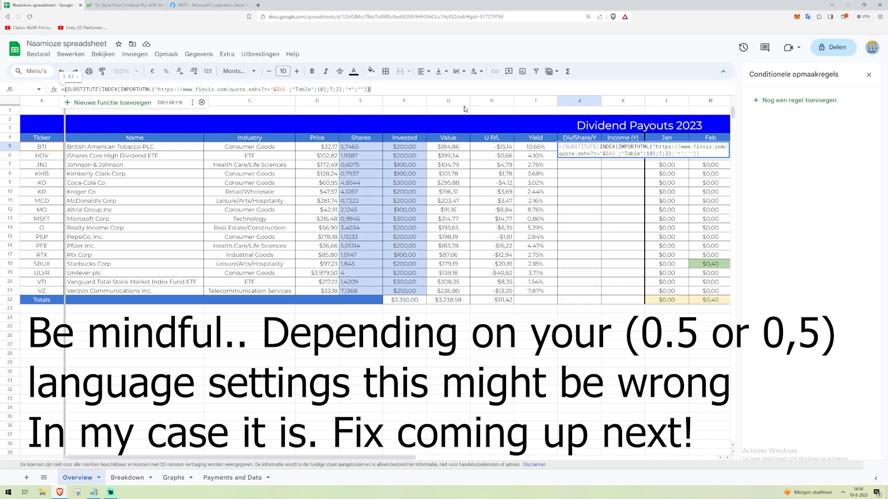
key("Return")
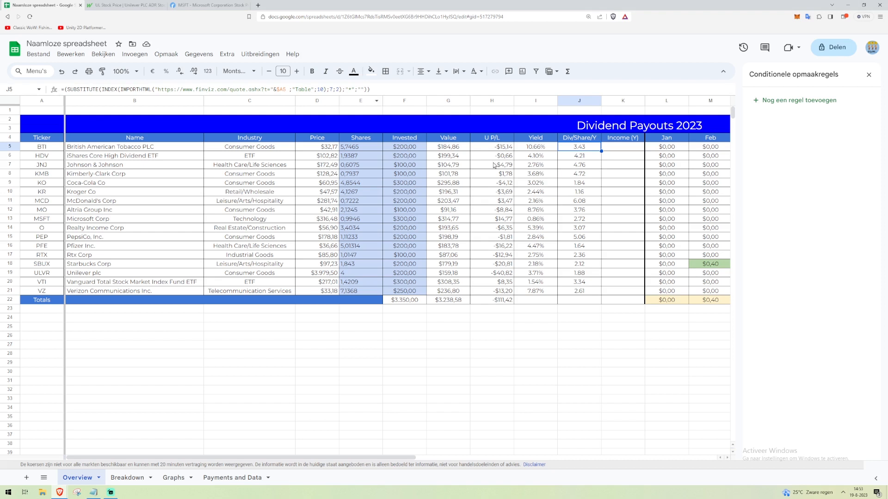
Replace the J5 formula with a nested SUBSTITUTE version that removes "*" and also replaces "." with ",", keeping table 10, row 7, column 2.
key("Return")
key("ctrl+a")
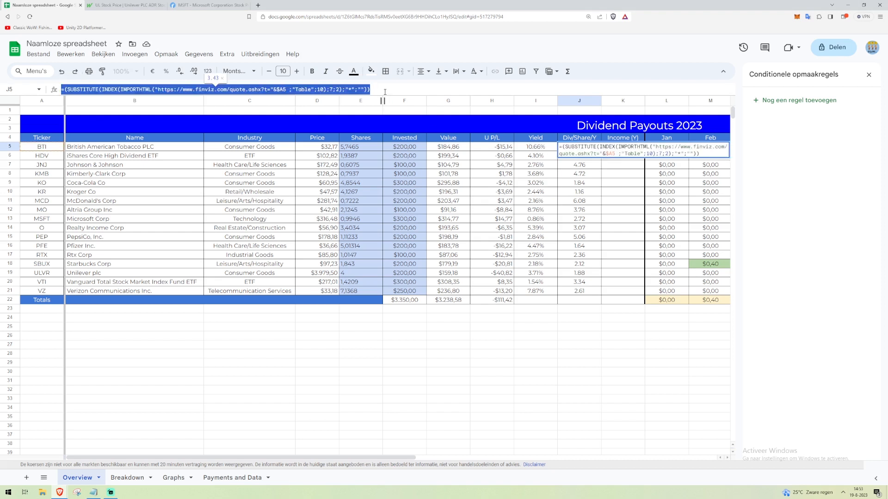
type("=SUBSTITUTE(SUBSTITUTE(INDEX(IMPORTHTML(\"https://www.finviz.com/quote.ashx?t=\"&$A5; \"Table\"; 10); 7; 2); \"*\"; \"\"); \".\"; \",\")")
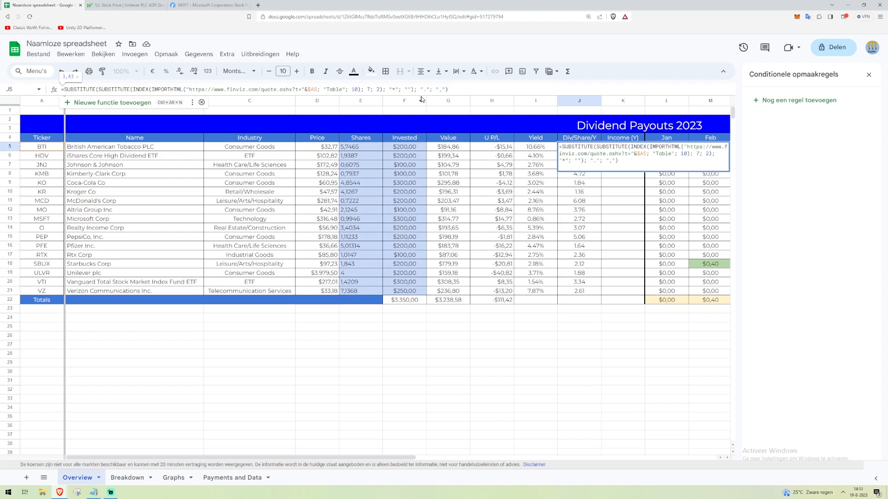
left_click(460, 90)
key("Return")
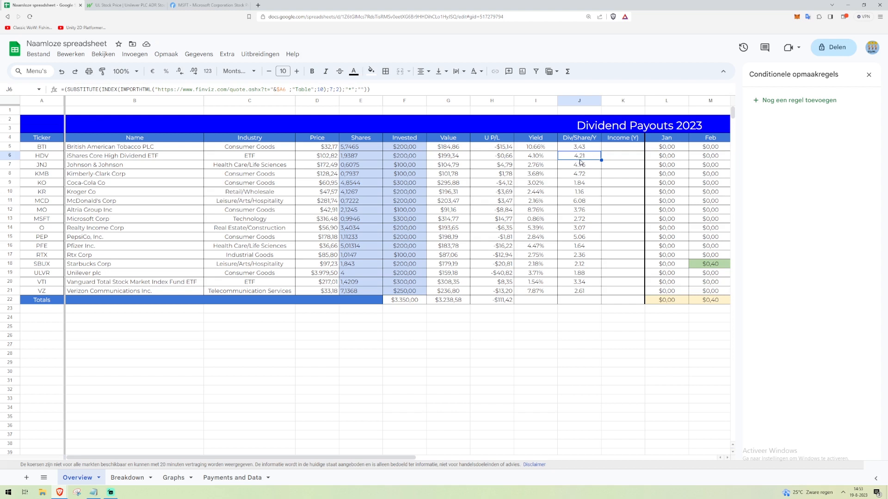
left_click(583, 149)
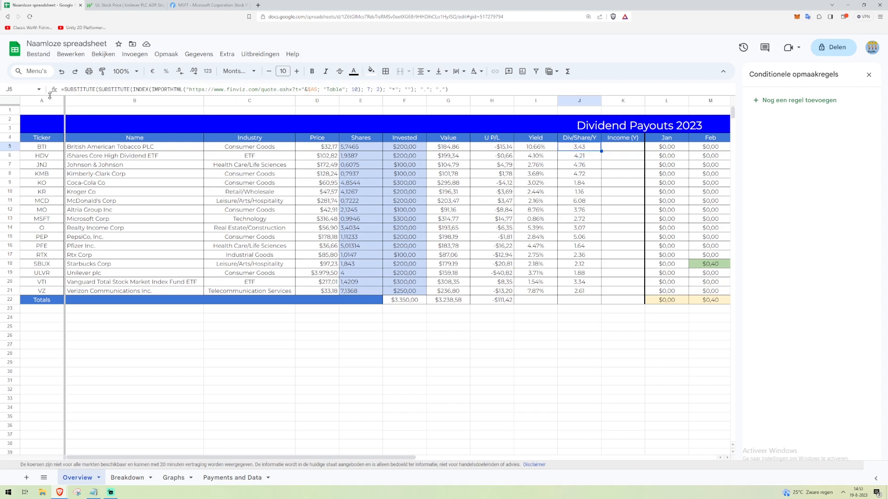
Review the outer SUBSTITUTE part of the Div/Share/Y formula in J5 and fill the formula down through J21.
left_click(86, 89)
left_click_drag(87, 89, 64, 89)
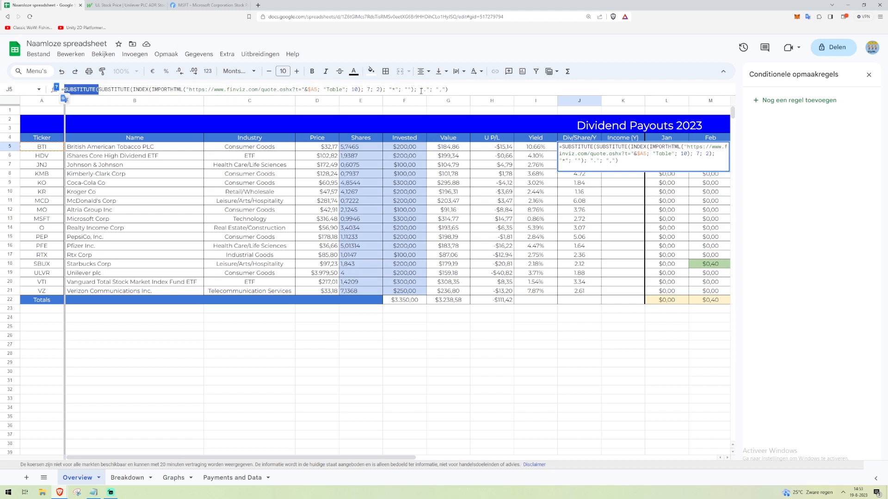
left_click_drag(420, 89, 446, 92)
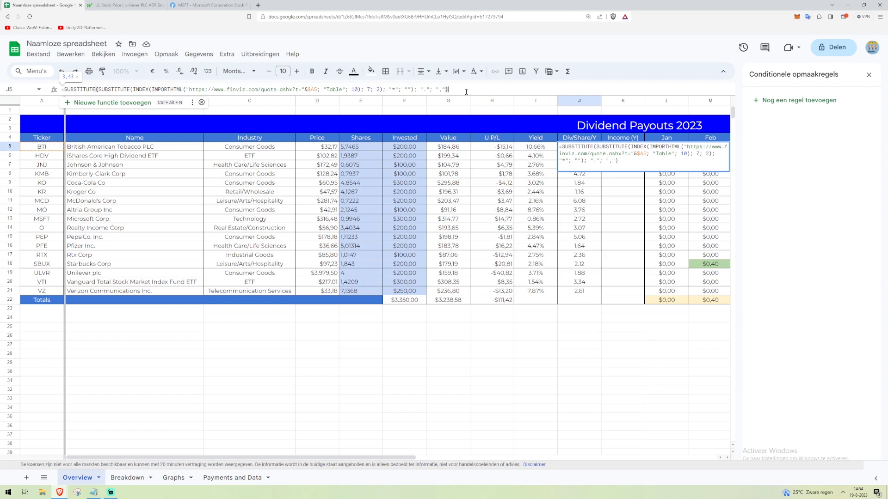
key("Return")
left_click(594, 148)
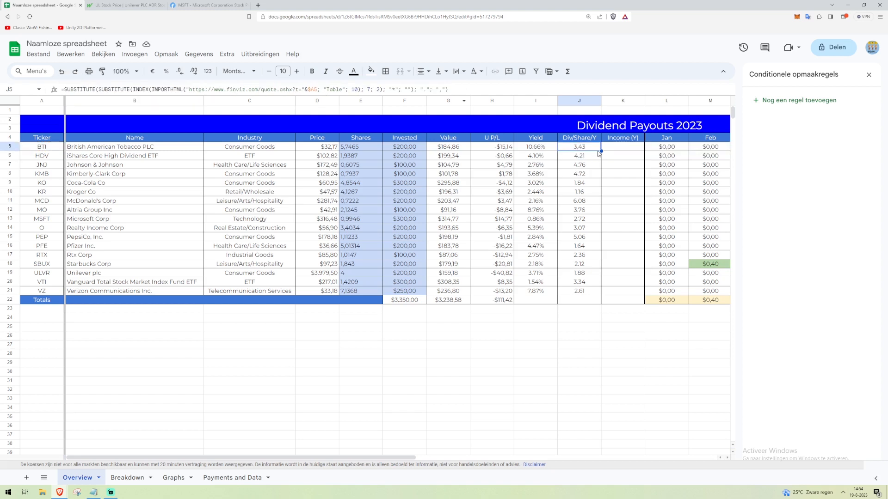
left_click_drag(600, 151, 601, 295)
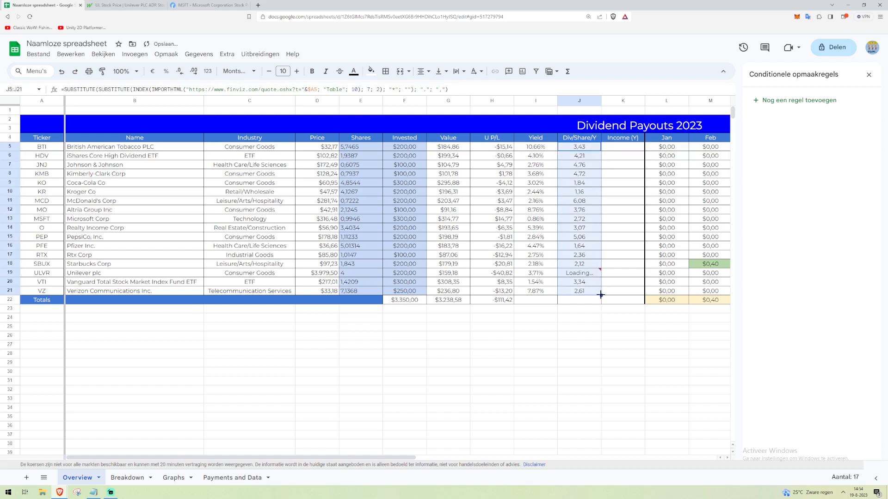
Replace the cell reference in Unilever's Div/Share/Y formula in J19 with the ticker UL written directly inside the Finviz URL.
left_click(586, 275)
left_click(320, 88)
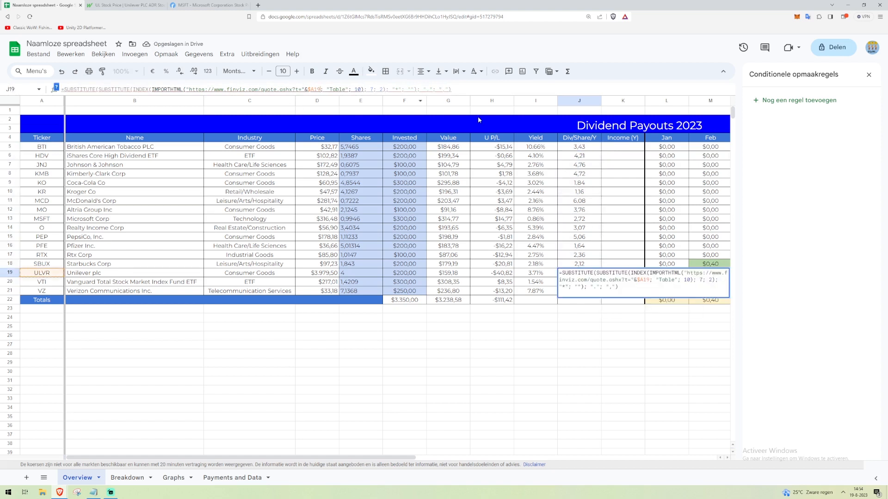
key("BackSpace")
key("BackSpace")
key("BackSpace")
key("BackSpace")
key("BackSpace")
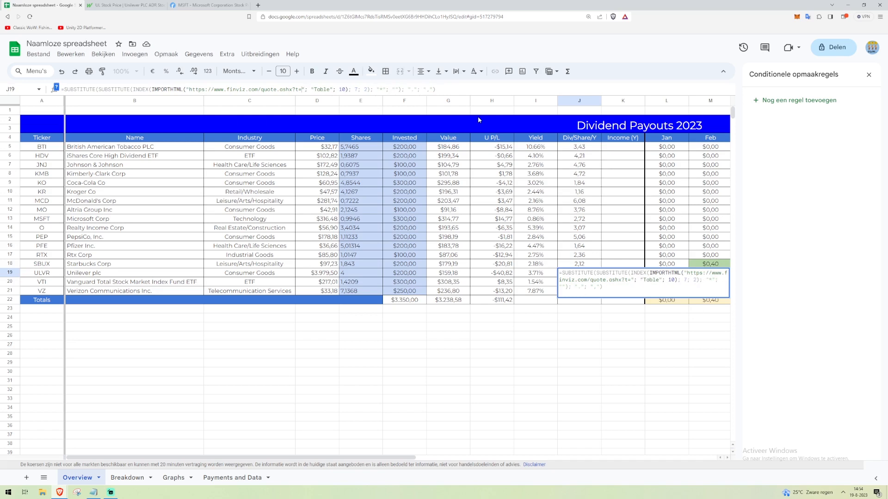
key("Left")
type("UL")
key("Return")
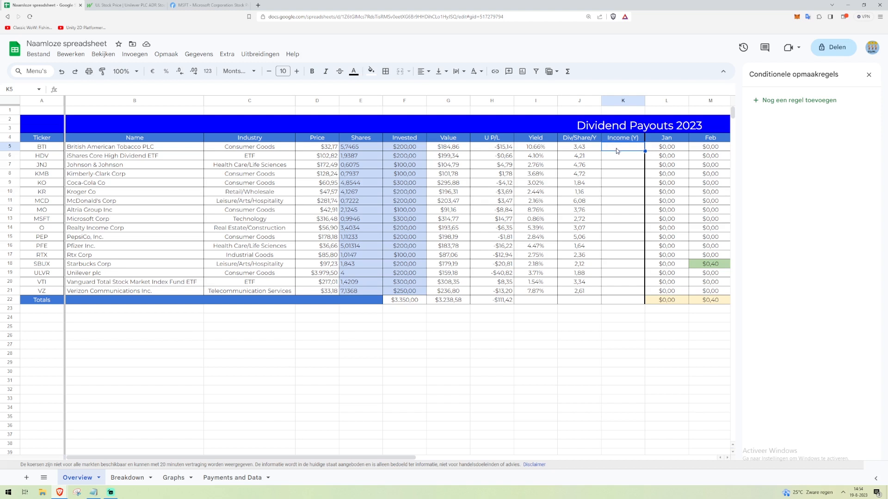
Calculate yearly income in K5 with =J5*E5 and accept the suggested autofill for the rest of the Income (Y) column.
type("=")
left_click(586, 151)
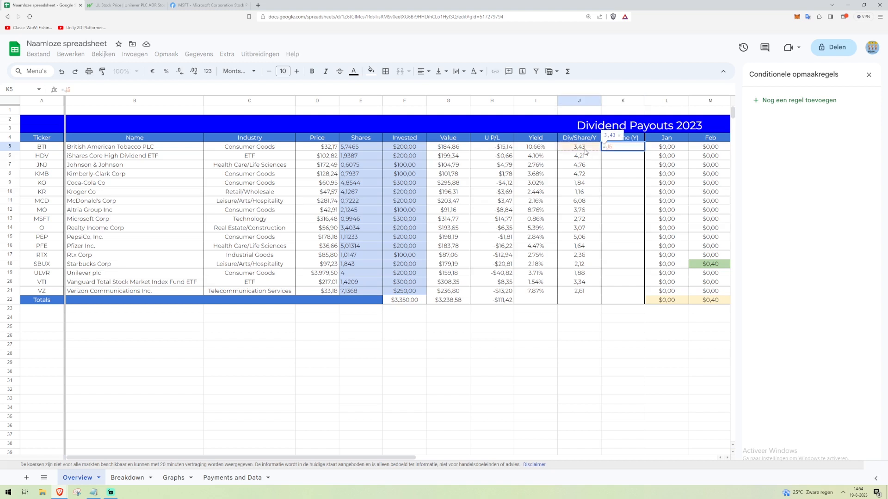
type("*")
left_click(353, 149)
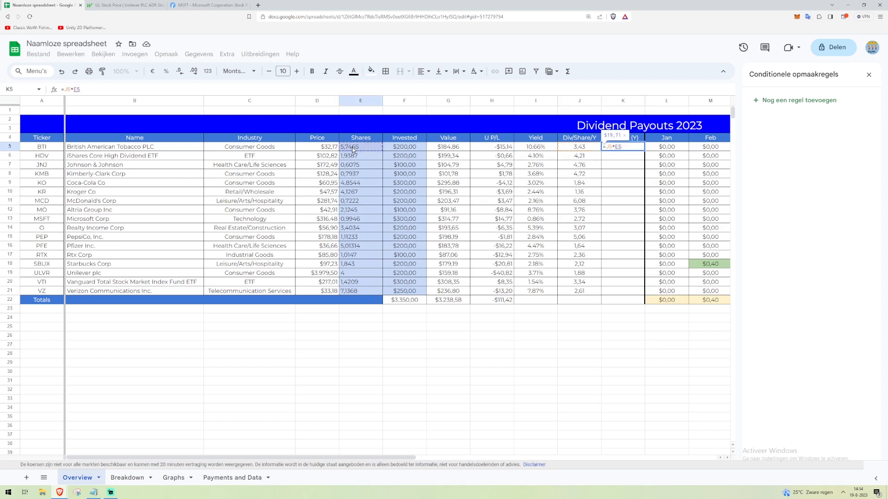
key("Return")
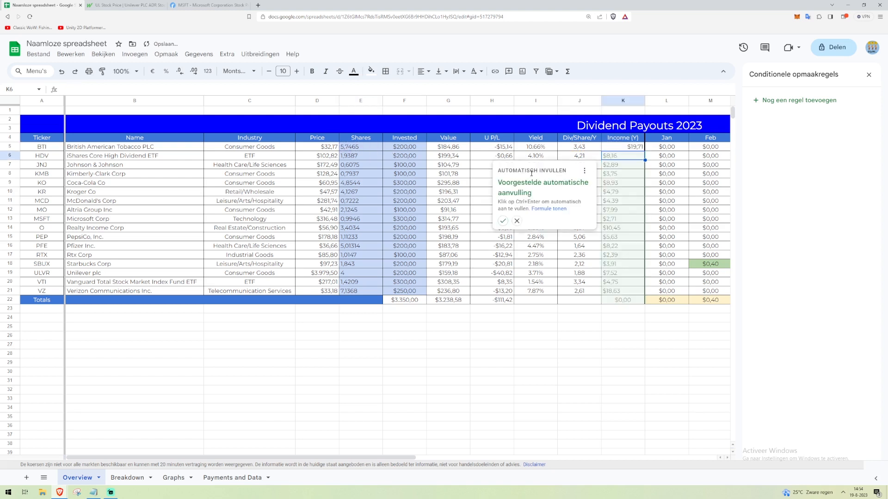
left_click(504, 221)
Check the Income (Y) formulas cell by cell from K5 down to the Totals row.
left_click(636, 147)
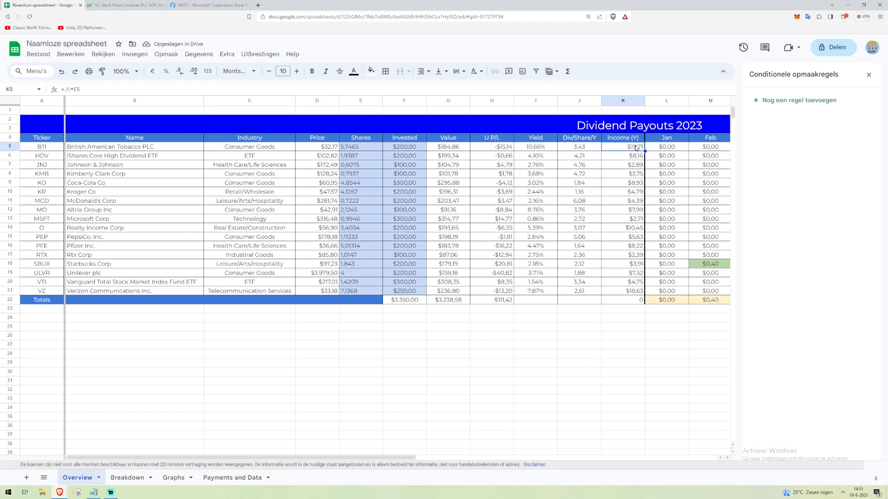
key("Down")
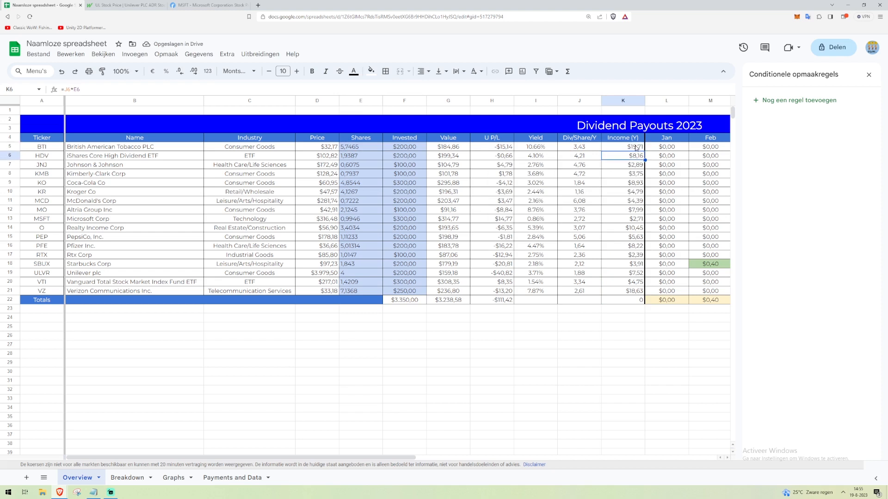
key("Down")
key("Down")
key("Down")
key("Down")
key("Down")
key("Down")
key("Down")
key("Down")
key("Down")
key("Down")
key("Down")
key("Down")
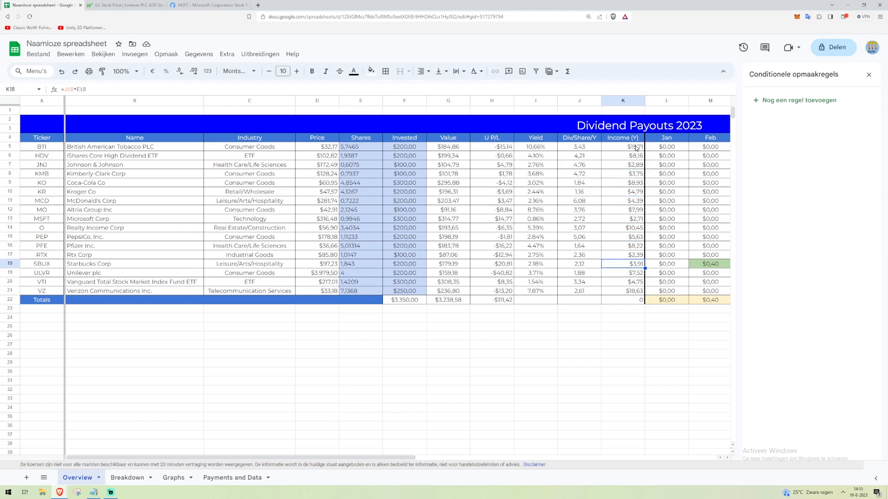
key("Down")
key("Down")
key("Down")
key("Down")
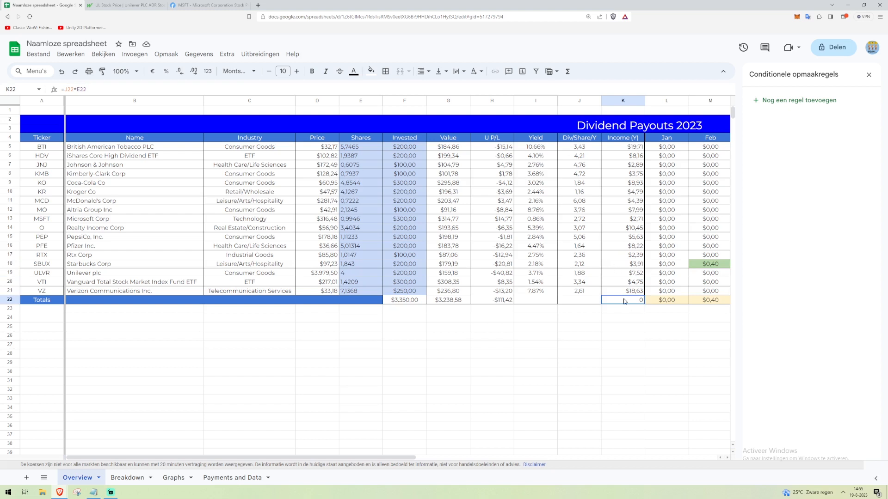
Total the yearly income in K22 with =SUM(K2:K21) and format the cell as US dollars.
type("=")
key("Tab")
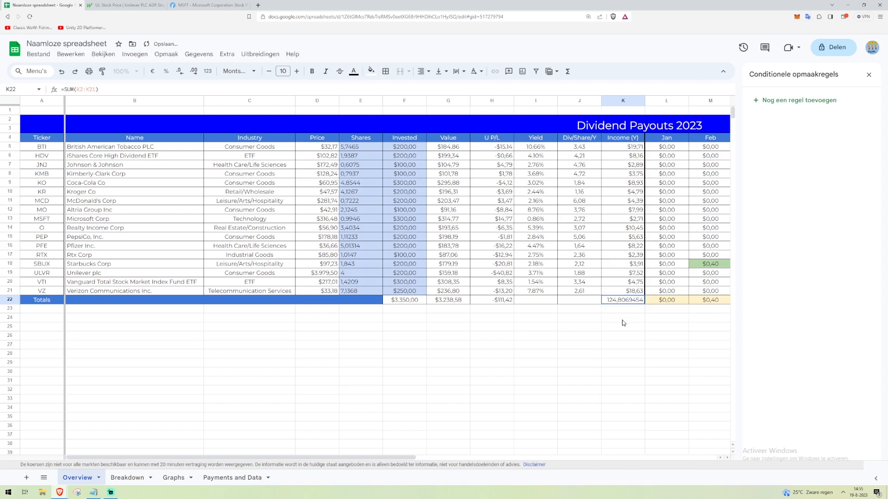
left_click(160, 55)
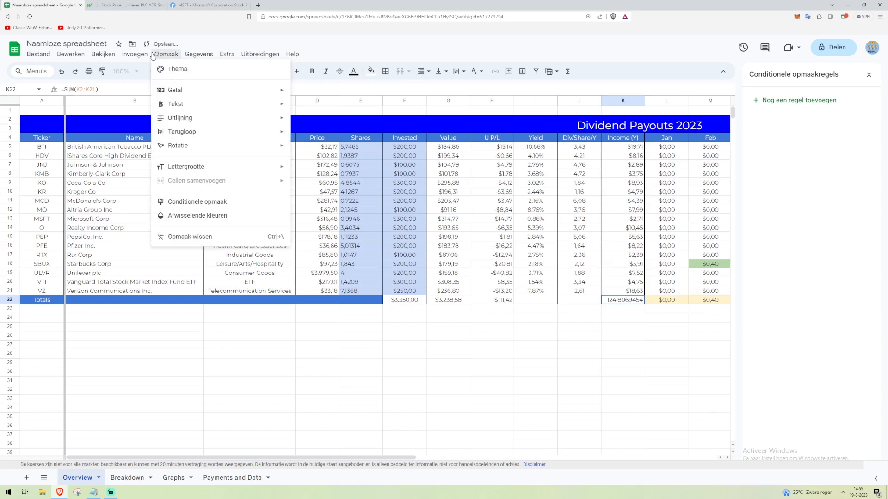
mouse_move(228, 90)
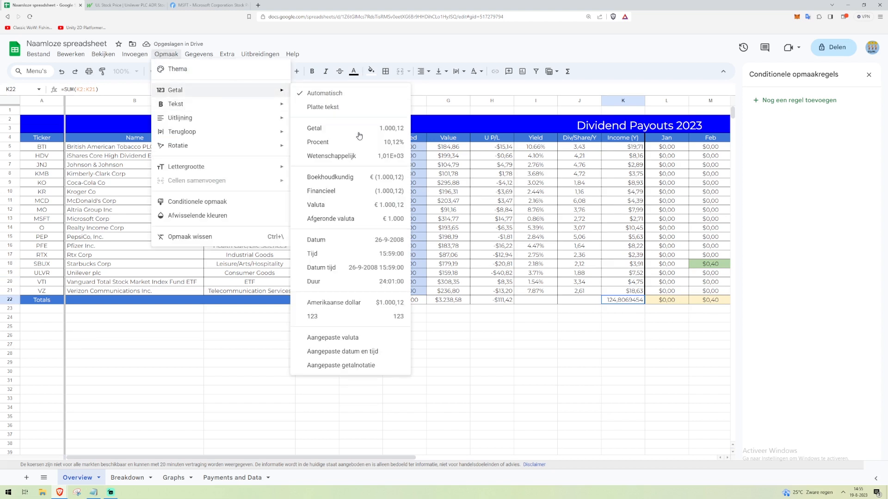
left_click(339, 302)
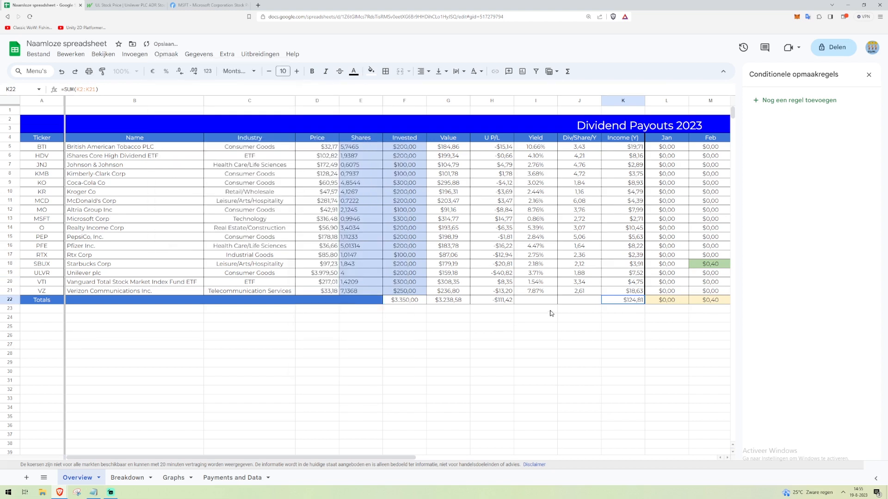
Center the Income (Y) values in K5:K22 horizontally, including the total.
left_click(637, 327)
left_click(625, 301)
mouse_move(418, 458)
left_mouse_down()
mouse_move(721, 454)
mouse_move(415, 468)
left_mouse_up()
left_click(627, 147, "shift")
left_click(424, 71)
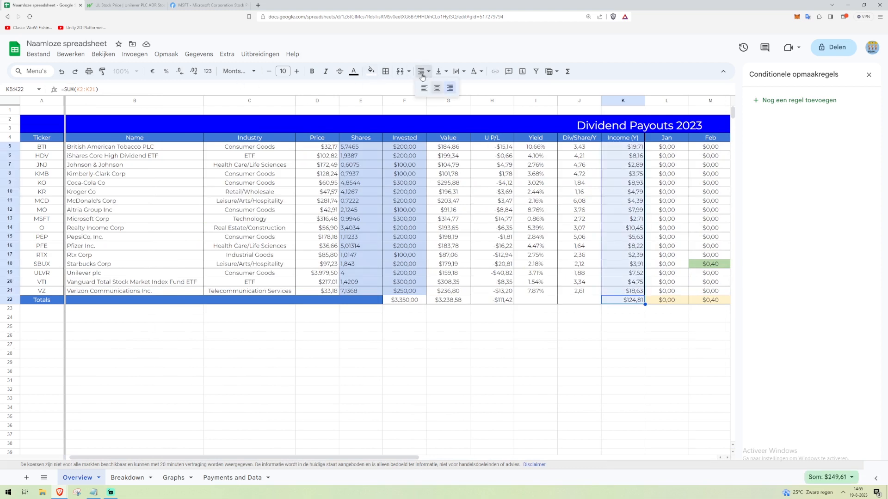
left_click(436, 89)
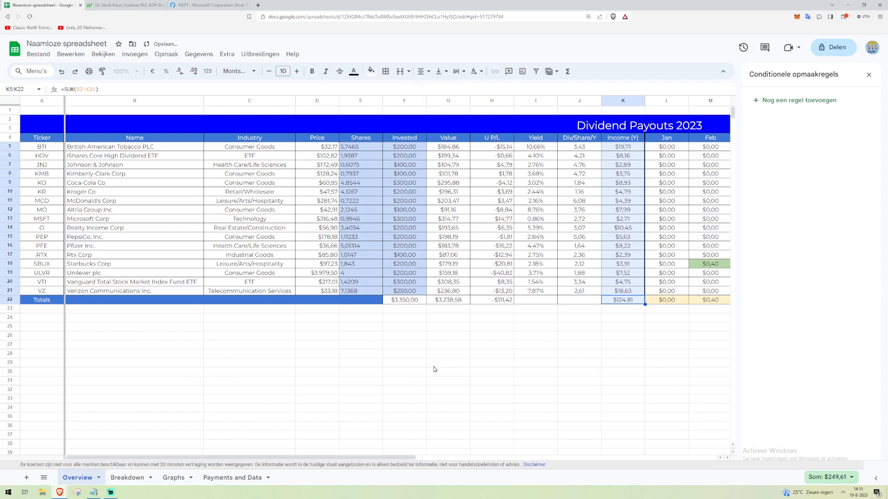
Try centering the Price values in D5:D21 and return them to right alignment.
left_click(319, 293)
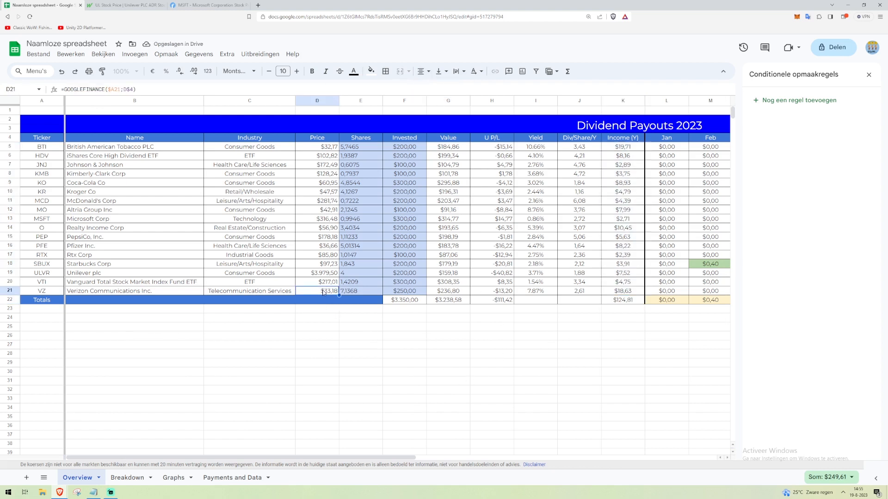
left_click(323, 153)
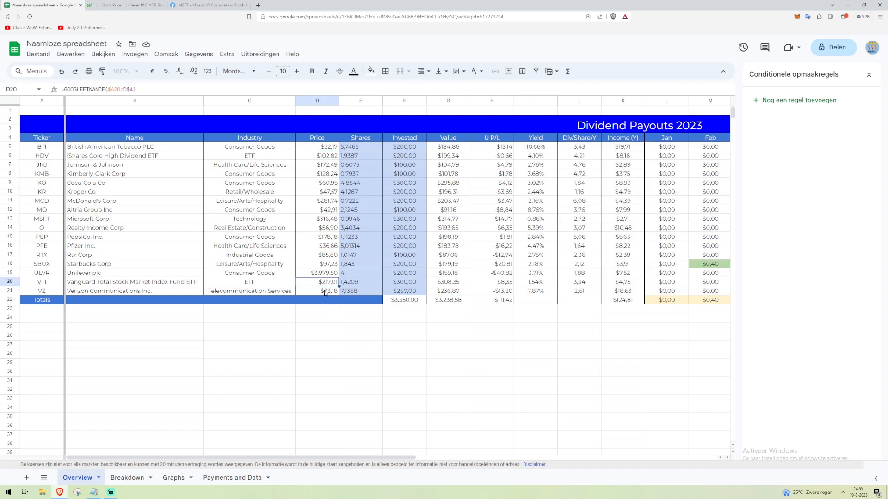
left_click(324, 291, "shift")
left_click(418, 77)
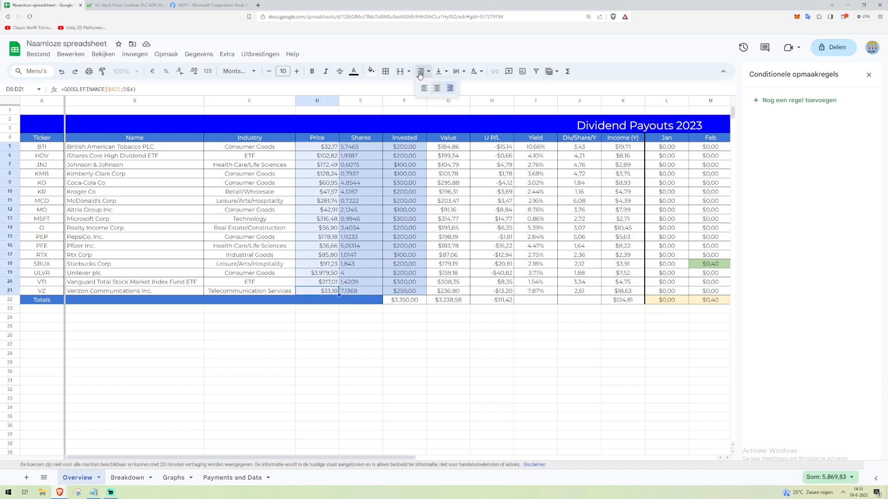
left_click(436, 88)
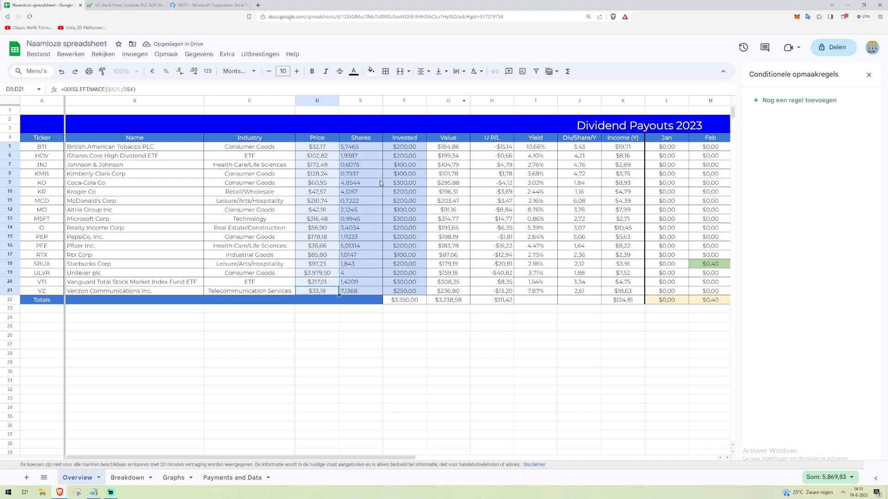
left_click(419, 72)
left_click(450, 88)
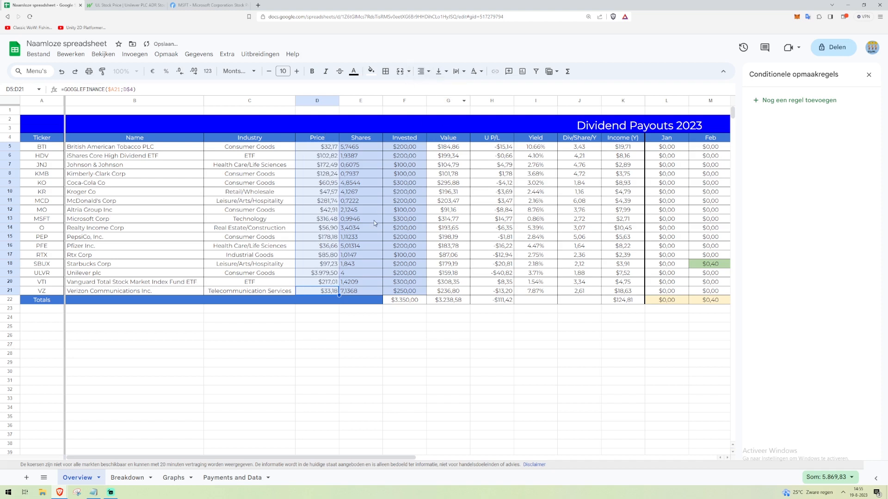
left_click(420, 72)
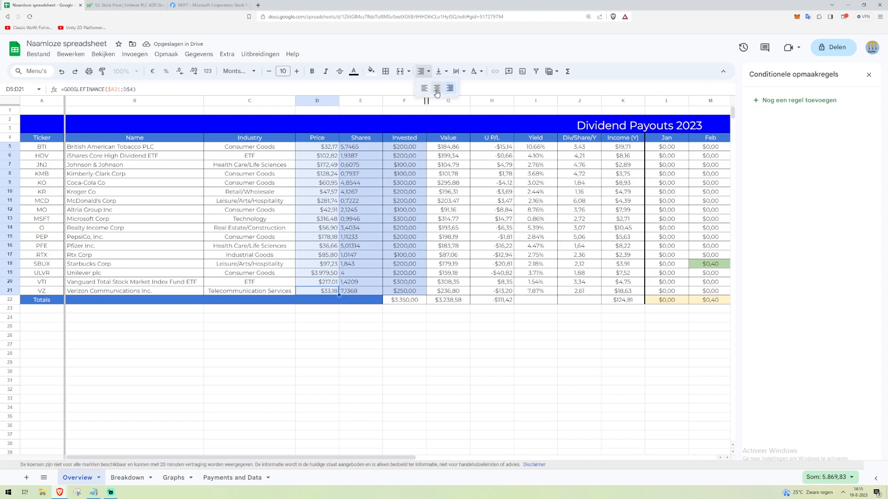
left_click(423, 88)
left_click(420, 72)
left_click(452, 88)
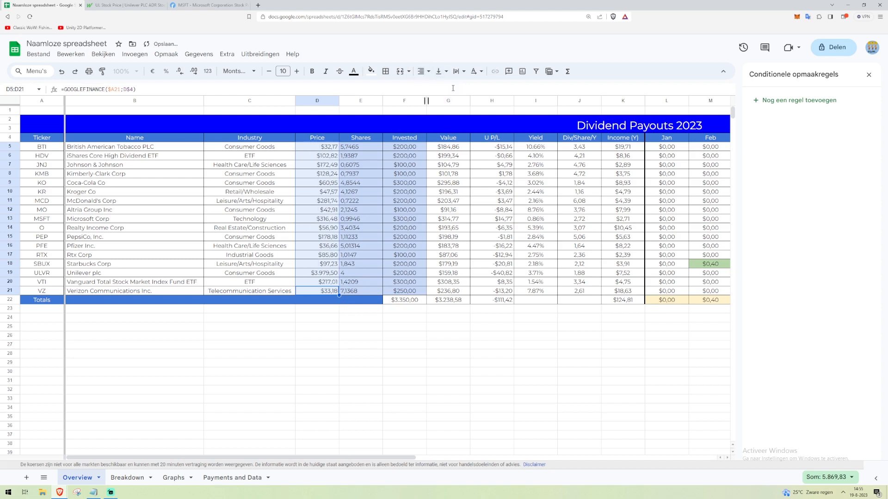
left_click(506, 318)
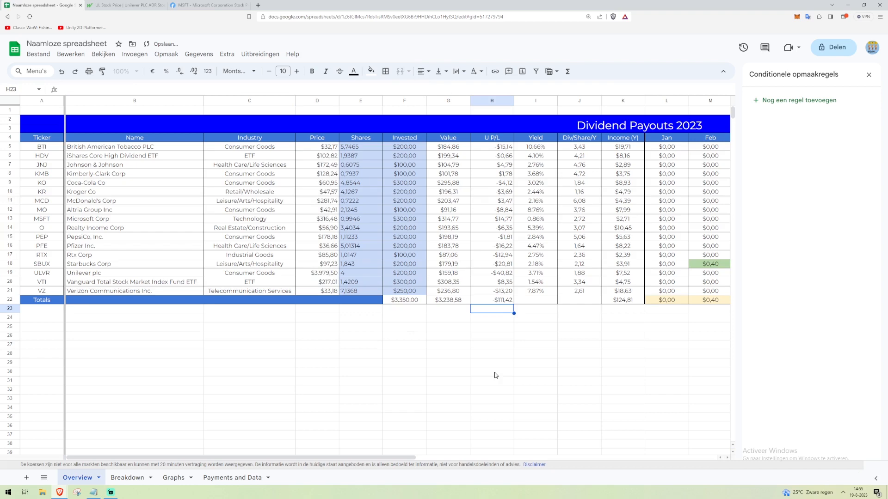
left_click(407, 381)
left_click_drag(371, 459, 245, 465)
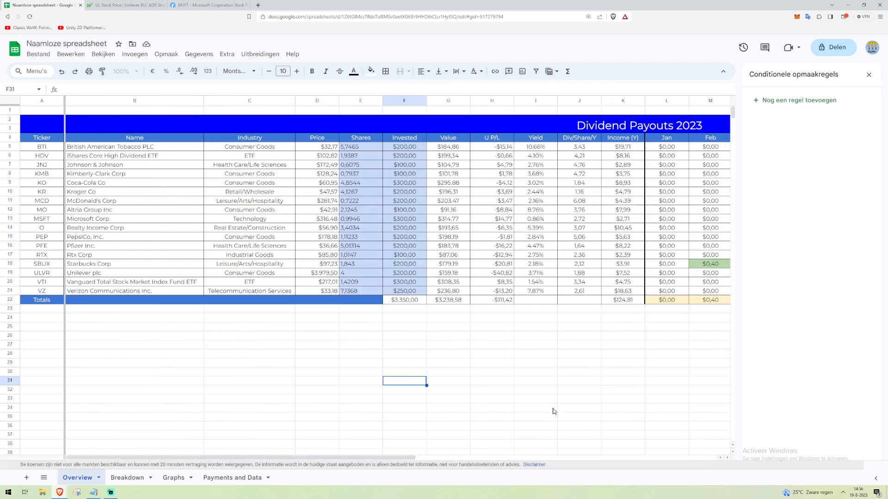
On the Payments and Data sheet, add thin borders around all cells in the Month, Ticker and Dividend columns (A:C).
left_click(227, 479)
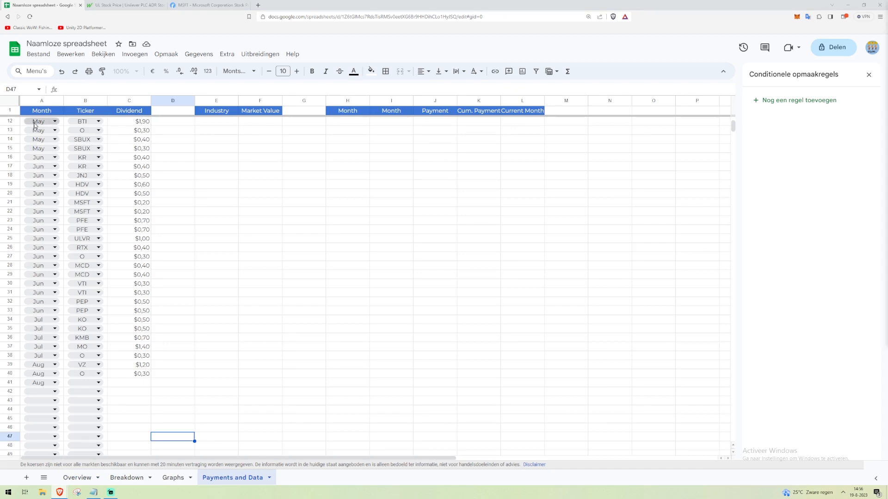
left_click(43, 102)
left_click(132, 99)
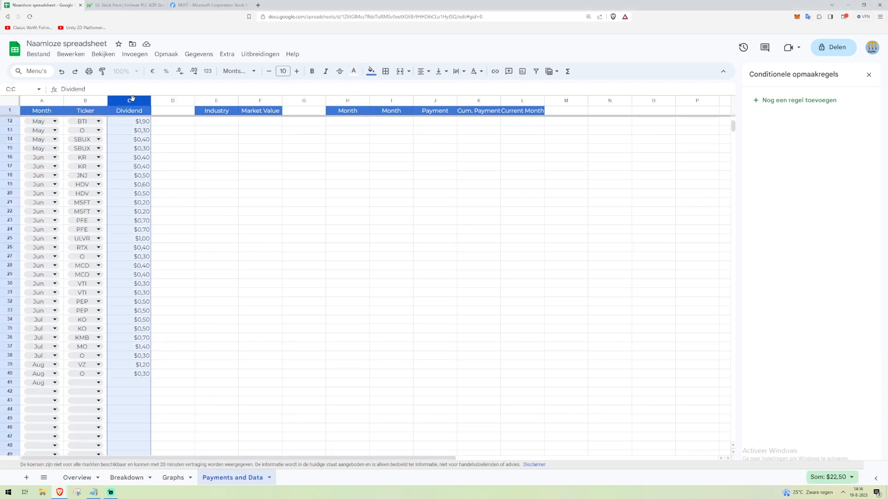
left_click(42, 101, "shift")
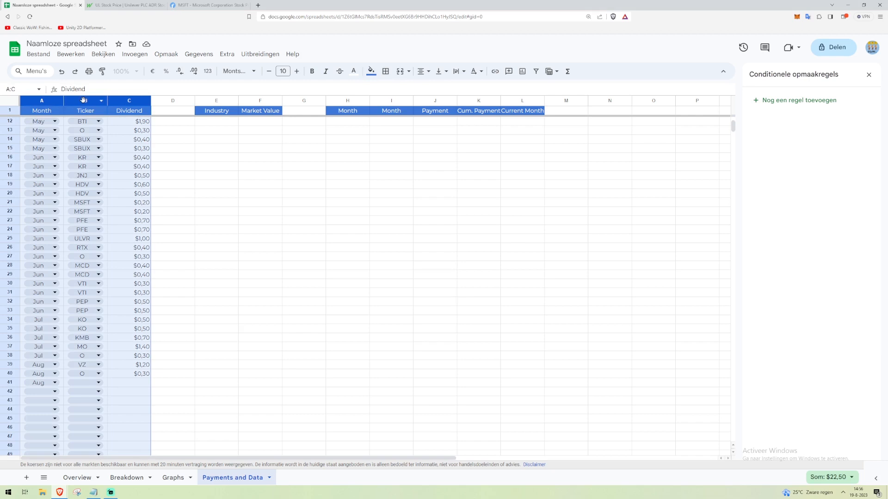
left_click(386, 70)
left_click(390, 90)
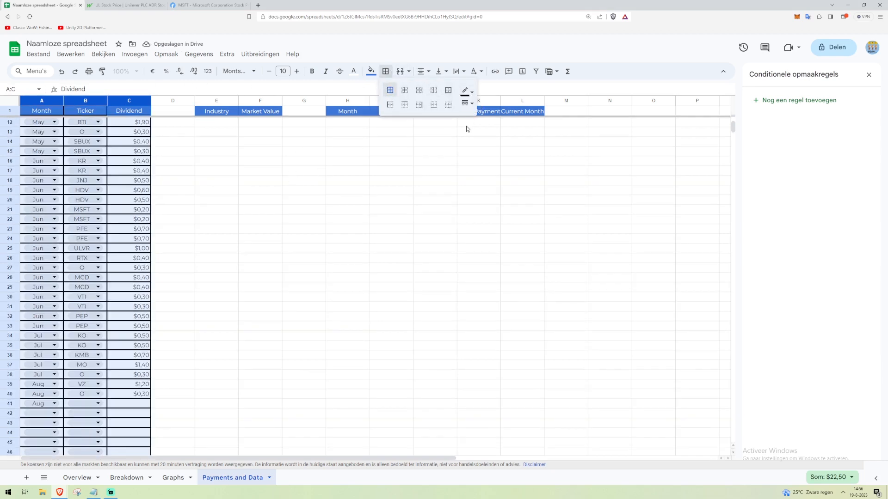
left_click(467, 103)
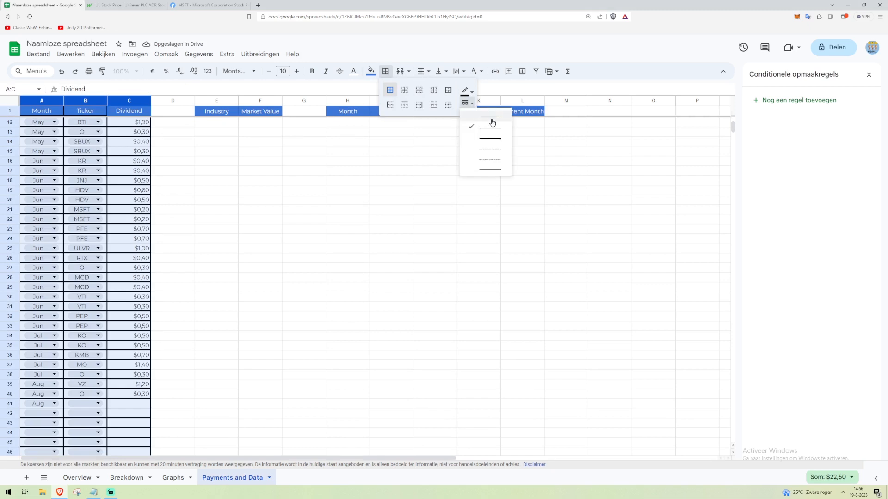
left_click(492, 121)
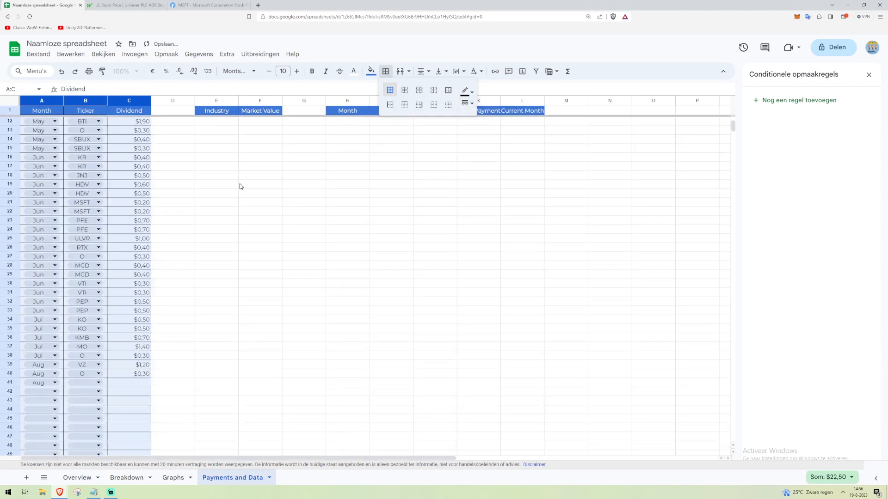
Widen the Market Value and Industry columns on the Payments and Data sheet so their headers have more room.
left_click(240, 186)
left_click(223, 121)
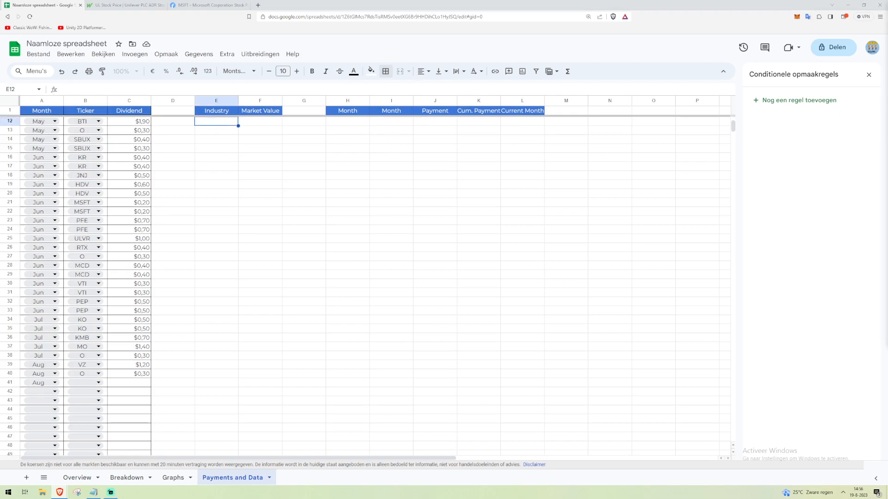
left_click(205, 147)
left_click(251, 121)
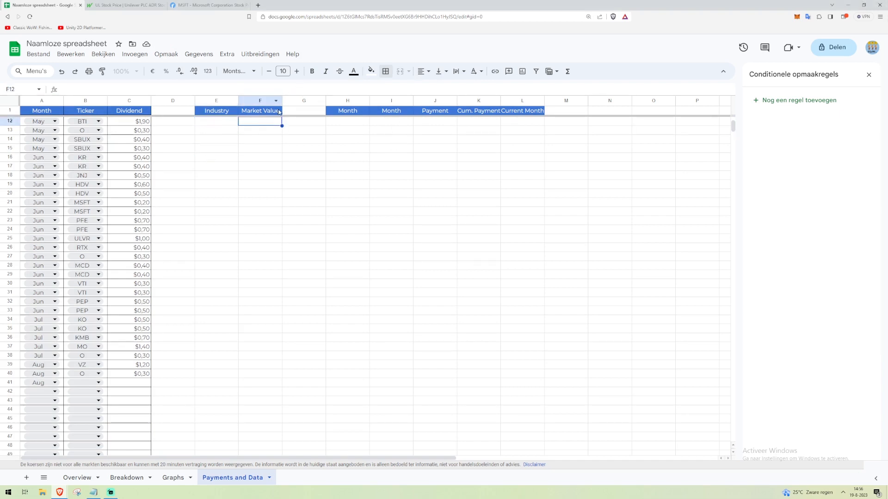
left_click_drag(282, 100, 294, 101)
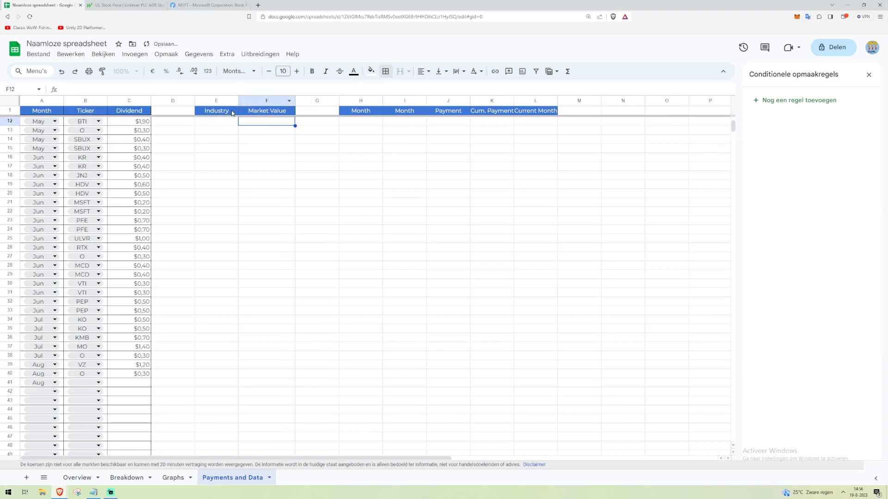
left_click_drag(237, 101, 249, 101)
left_click(213, 126)
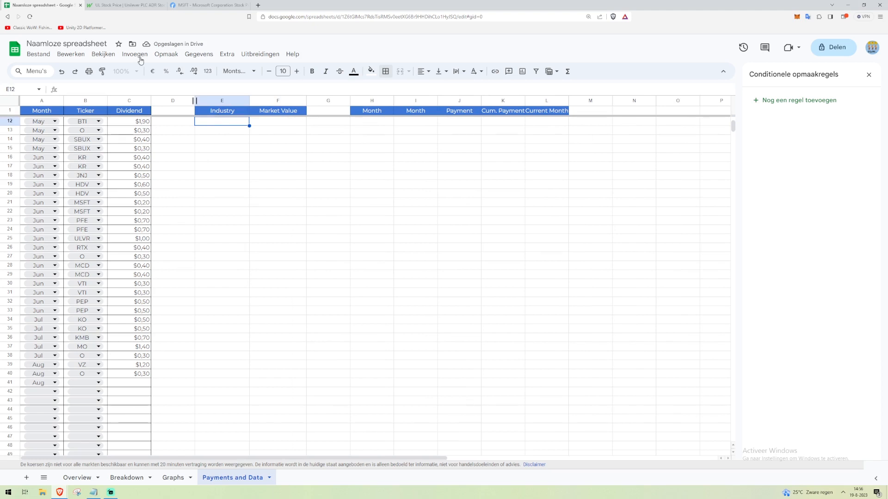
On the Overview sheet, examine the Industry range C5:C21 and the IMPORTXML formula in C5.
left_click(77, 478)
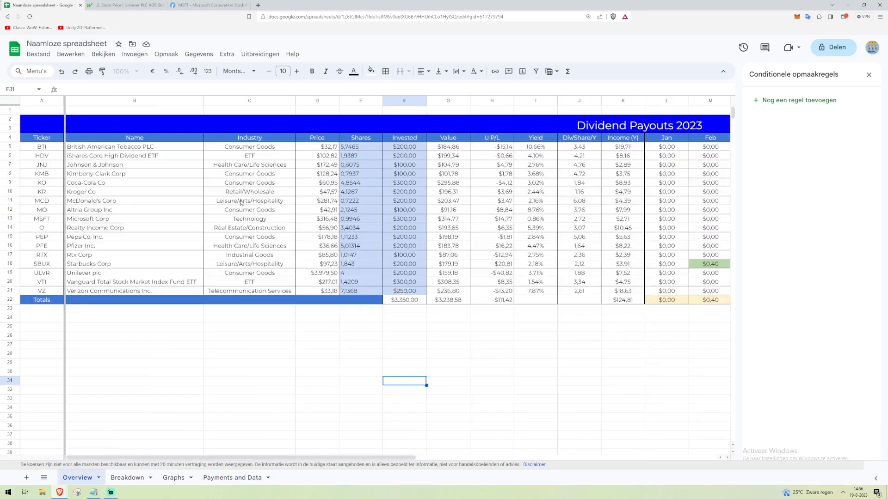
left_click(267, 149)
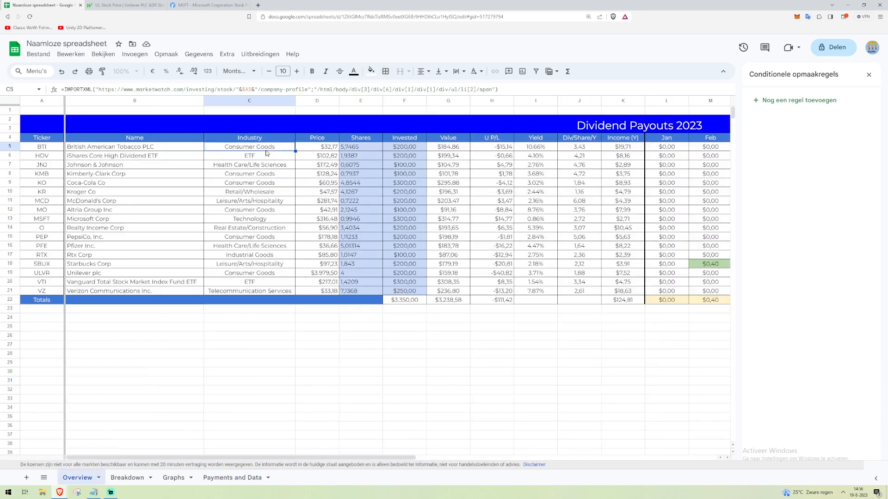
left_click(259, 294, "shift")
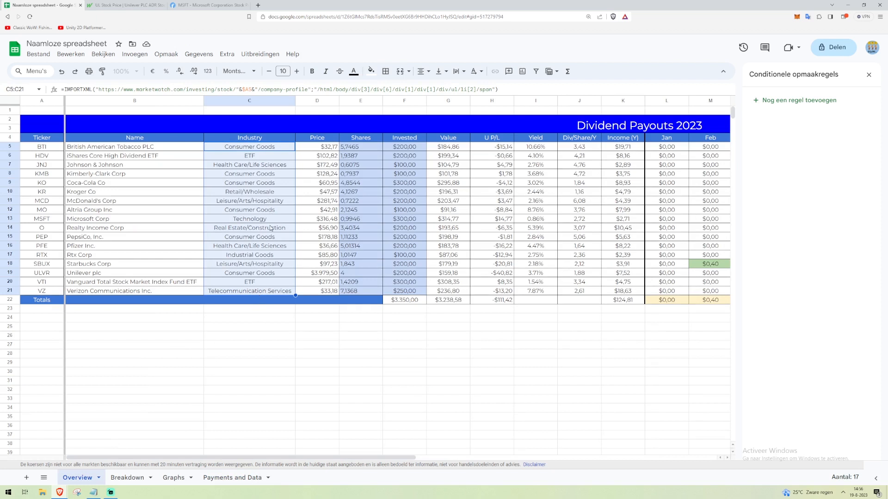
left_click(267, 318)
left_click(255, 151)
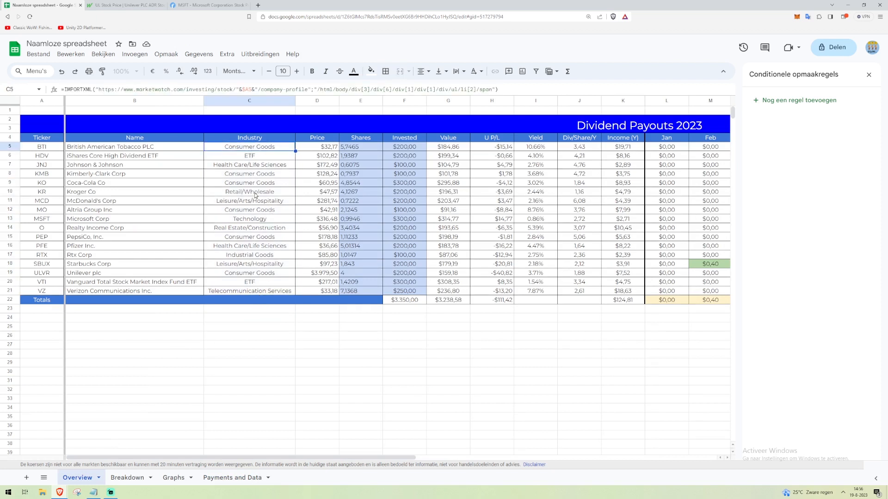
left_click(258, 291, "shift")
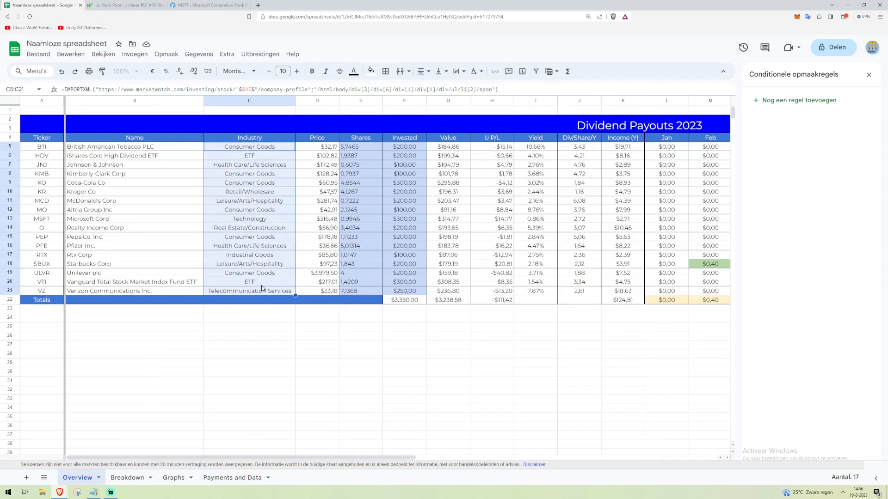
left_click(265, 151)
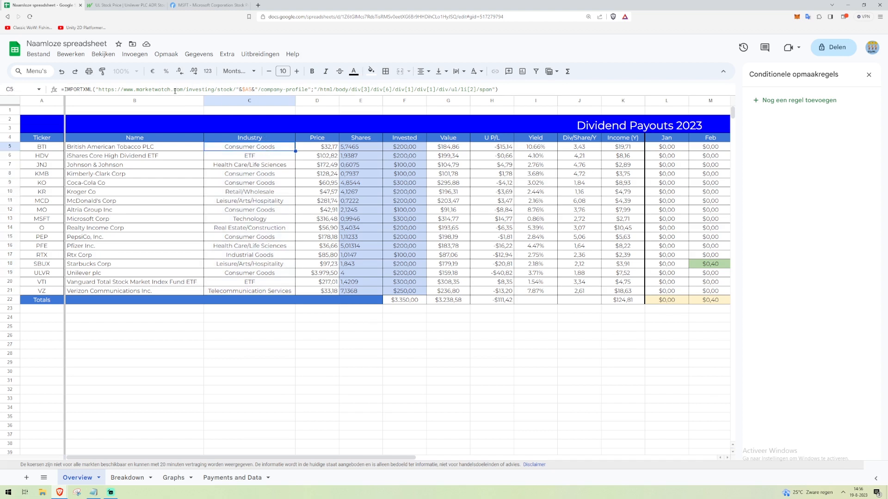
left_click_drag(175, 91, 444, 98)
left_click(562, 89)
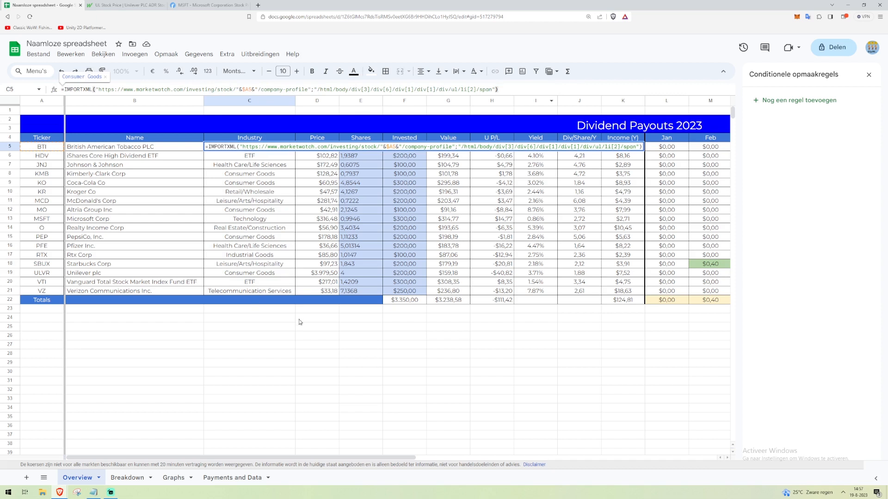
key("Escape")
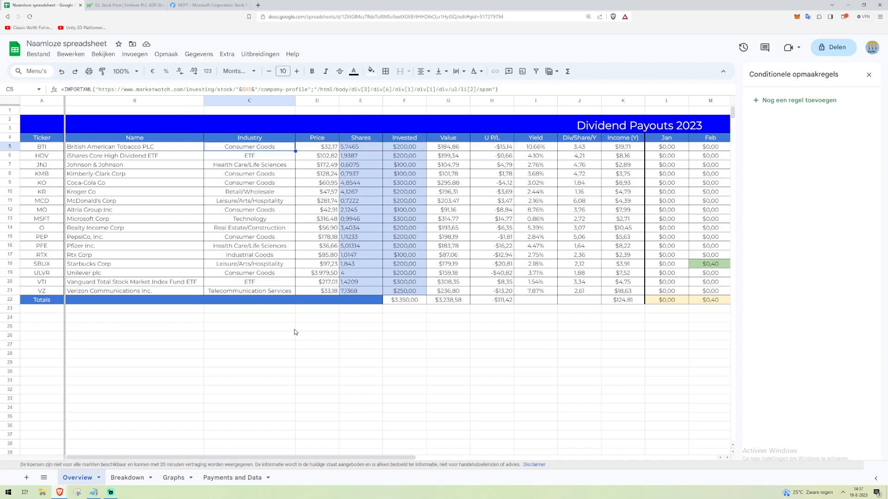
left_click(293, 329)
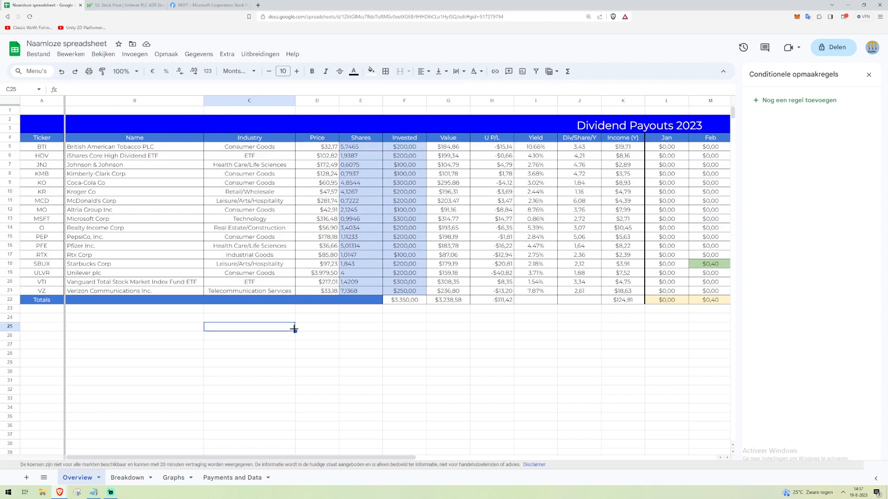
Check the Overview sheet's Industry range C5:C21 for repeated entries, comparing the ETF cells C6 and C20.
left_click(242, 151)
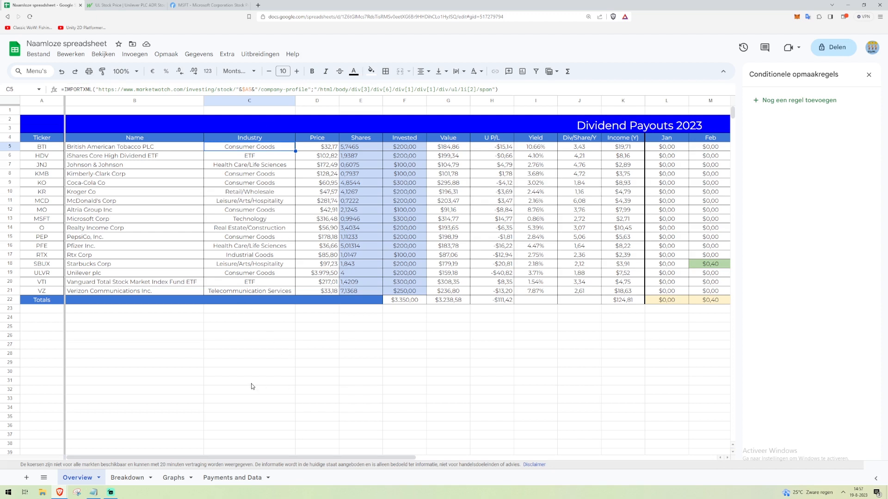
left_click(246, 293, "shift")
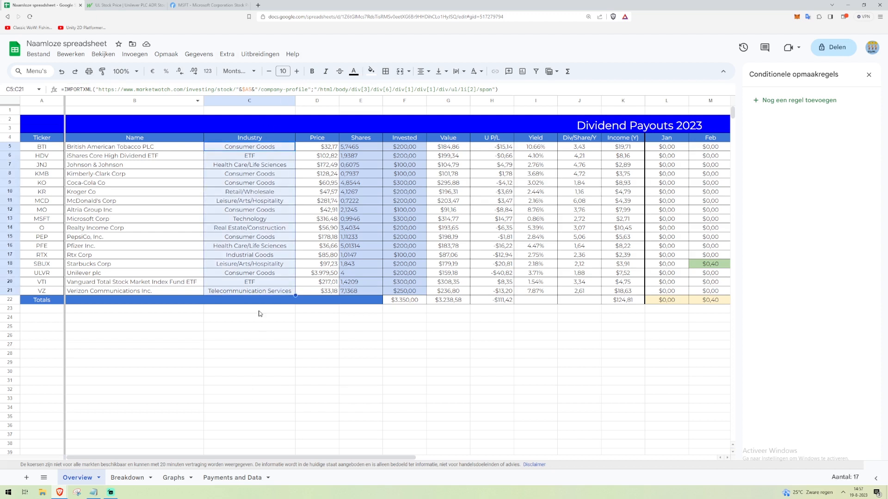
left_click(224, 479)
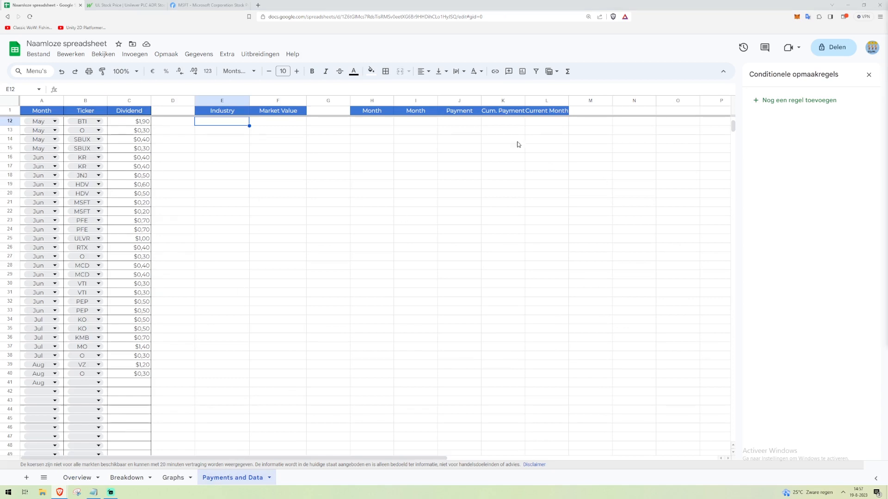
left_click(78, 478)
left_click(249, 162)
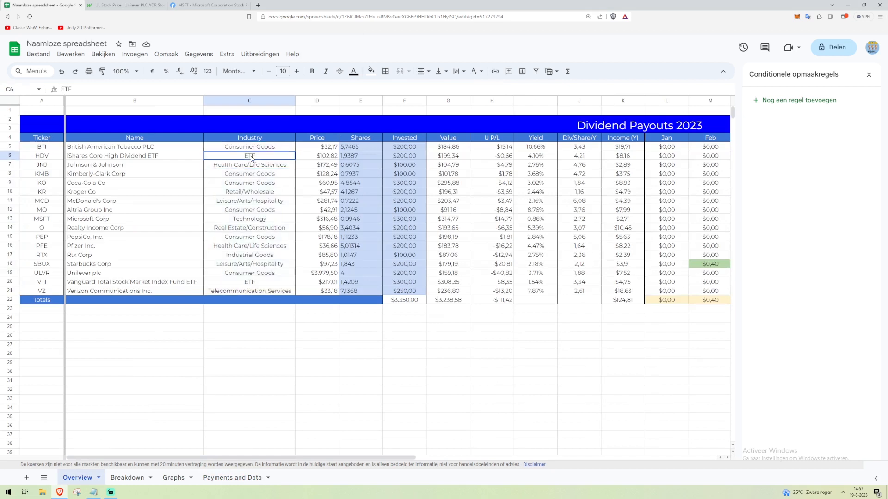
left_click(252, 285)
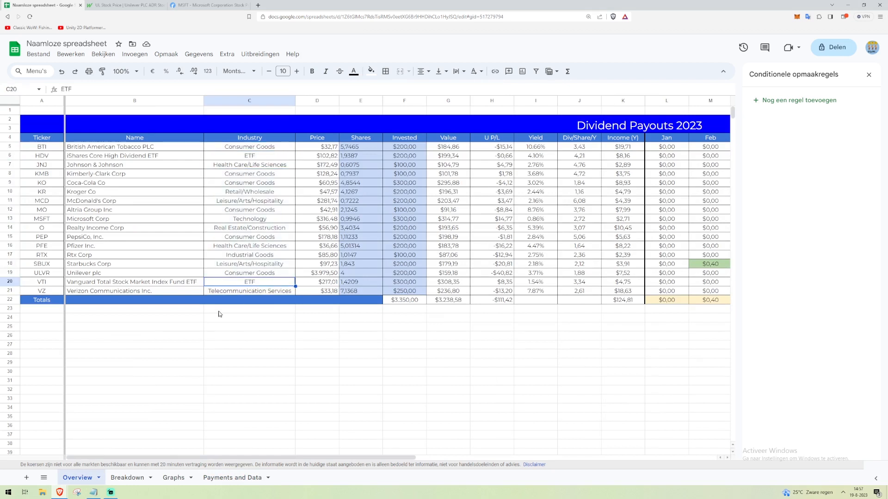
On the Payments and Data sheet, enter =UNIQUE(Overview!C5:C21) in E12 and widen the Industry column to fit the listed industries.
left_click(232, 478)
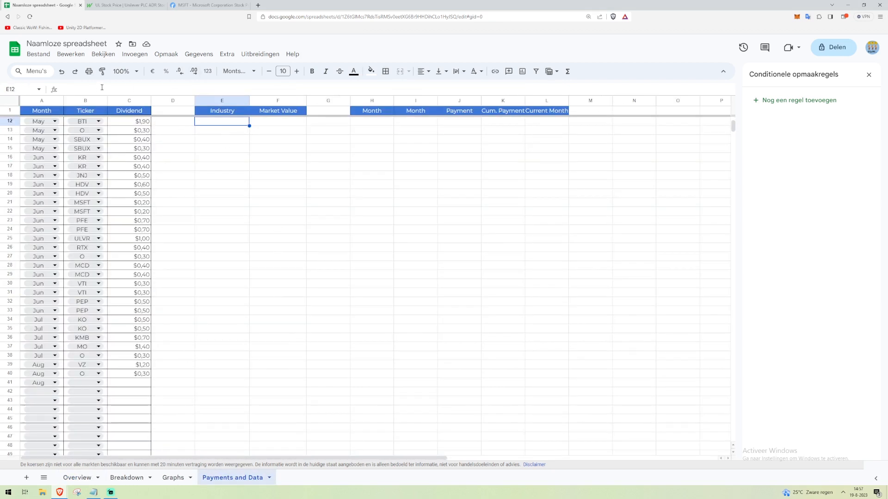
left_click(101, 88)
type("=UNIQUE(Ov")
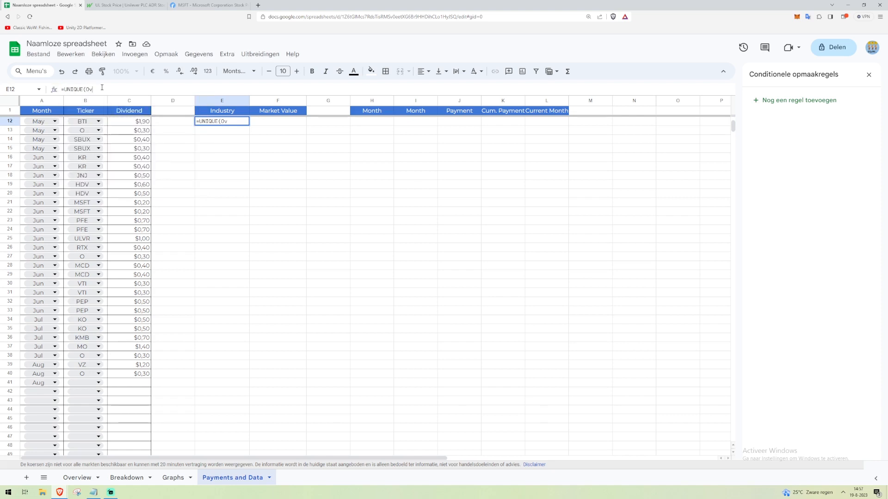
type("erview!C")
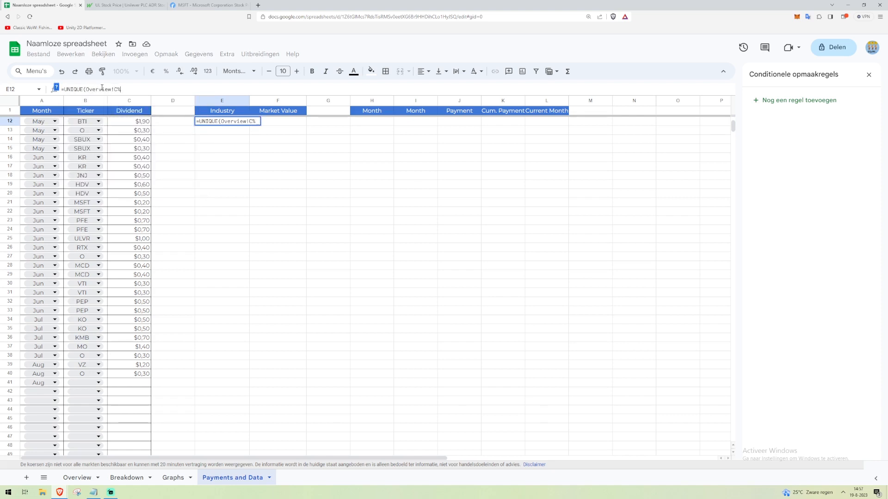
type("%:C21")
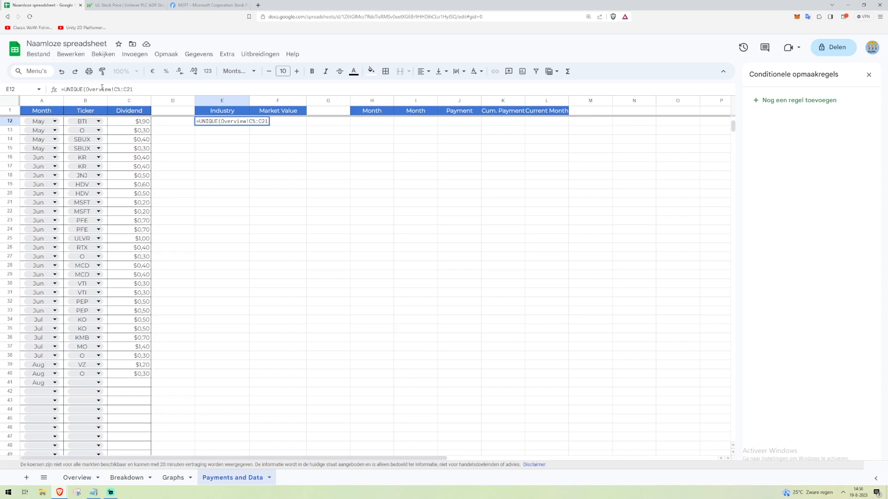
key("Left")
key("BackSpace")
type("5:C21)")
key("Return")
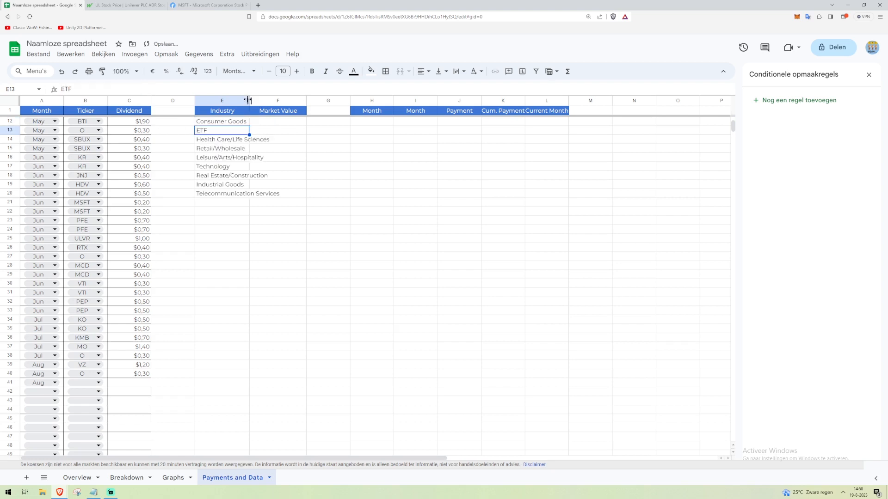
left_click_drag(249, 100, 291, 100)
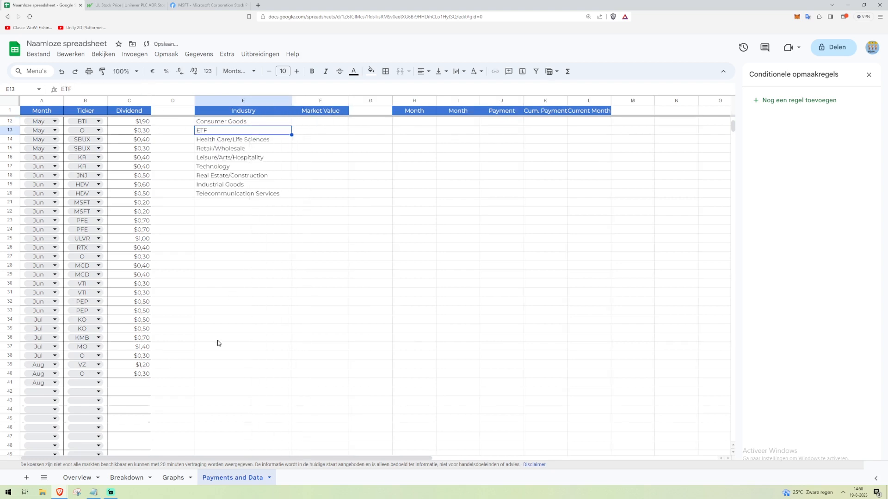
On the Overview sheet, review the Ticker range A5:A21 and the area below the Totals row.
left_click(77, 477)
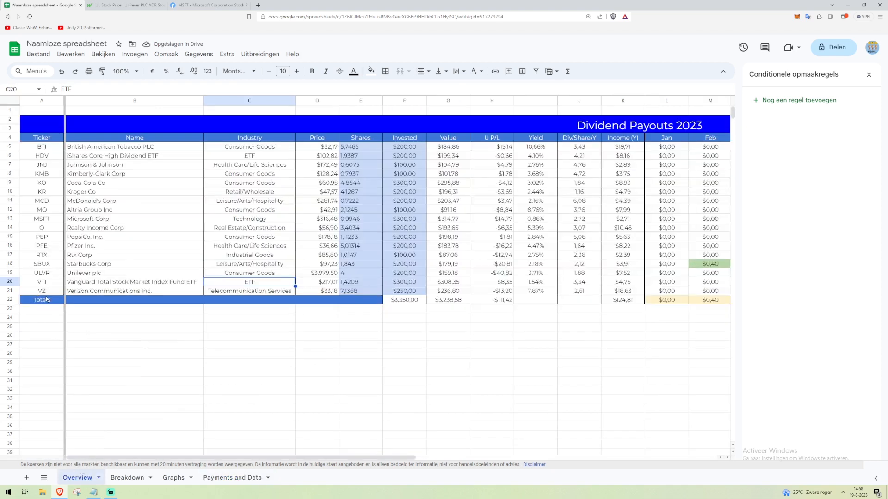
left_click_drag(47, 300, 42, 331)
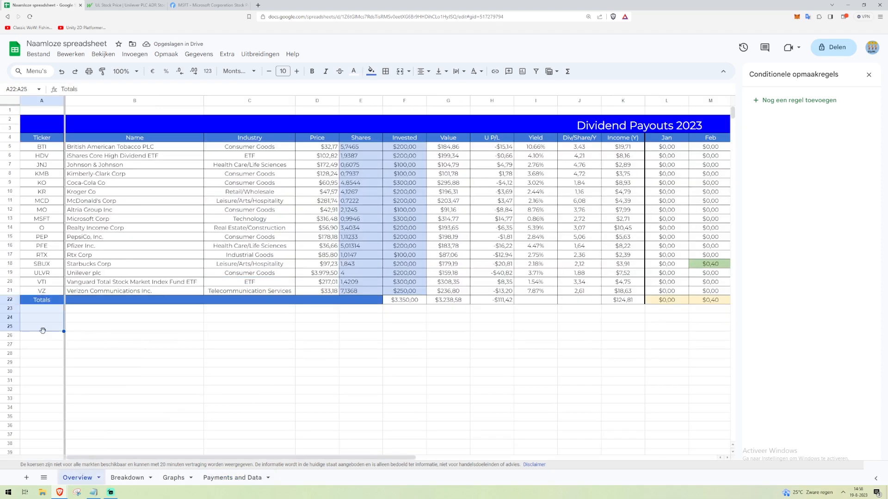
left_click(142, 328)
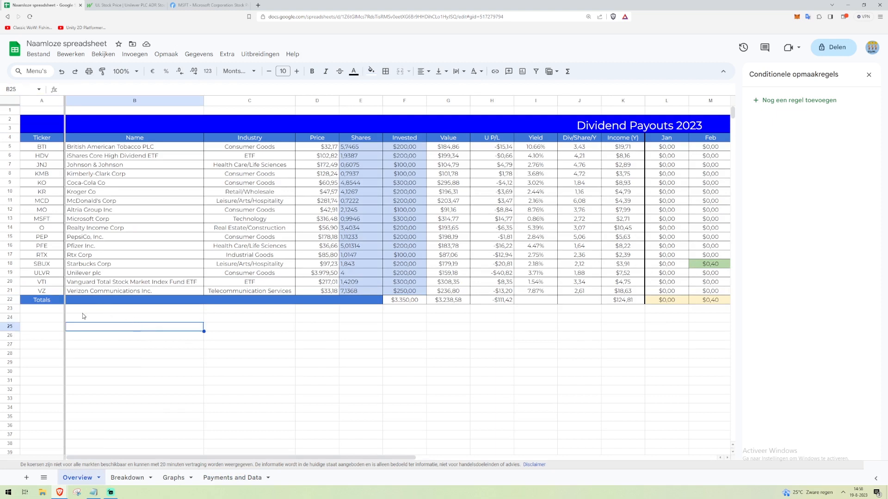
left_click(39, 149)
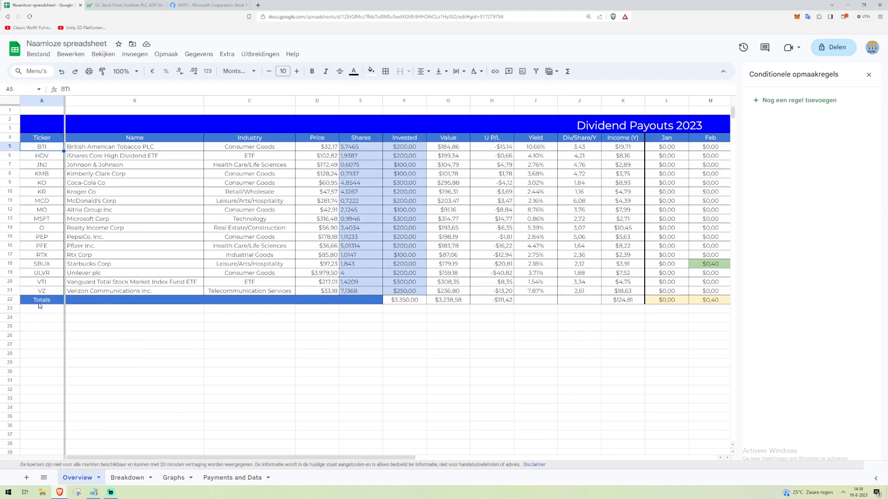
left_click(45, 293, "shift")
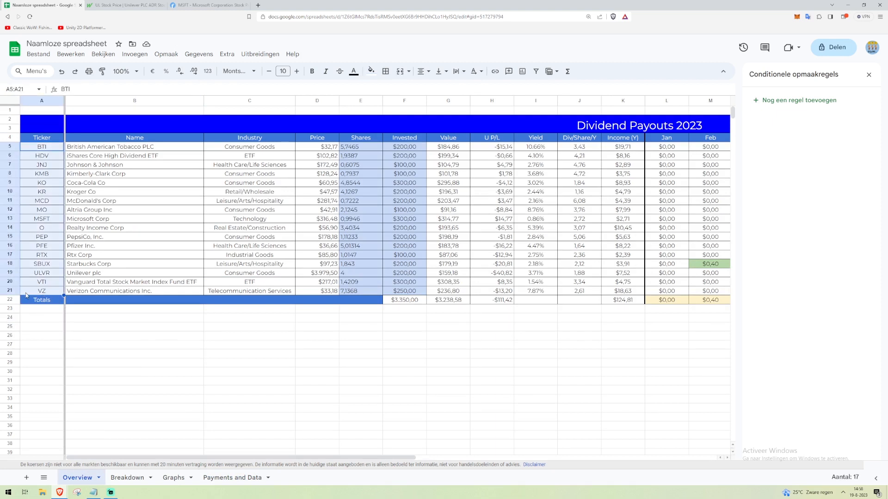
On the Payments and Data sheet, add borders around all cells of the Industry and Market Value range E12:F20.
left_click(231, 484)
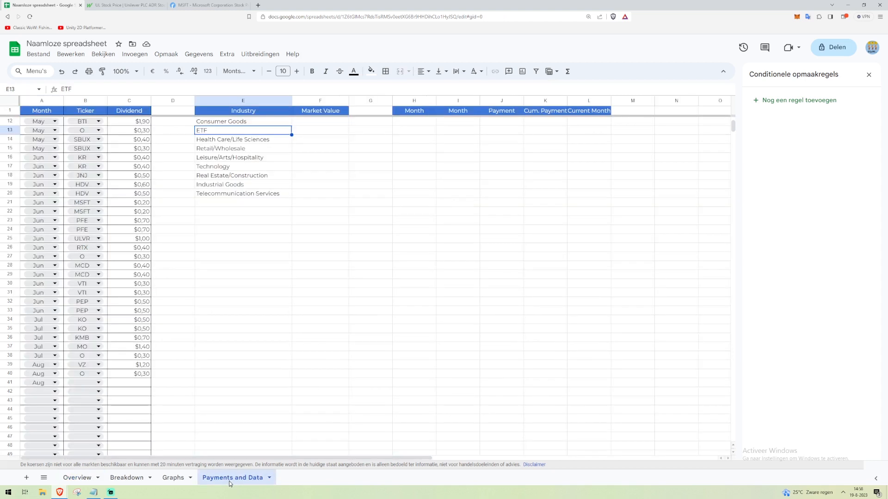
left_click(248, 122)
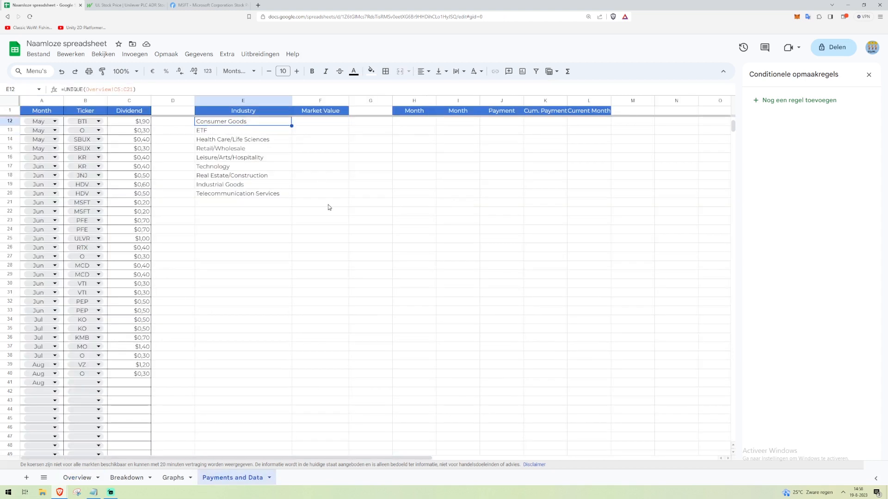
left_click(334, 194, "shift")
left_click(385, 71)
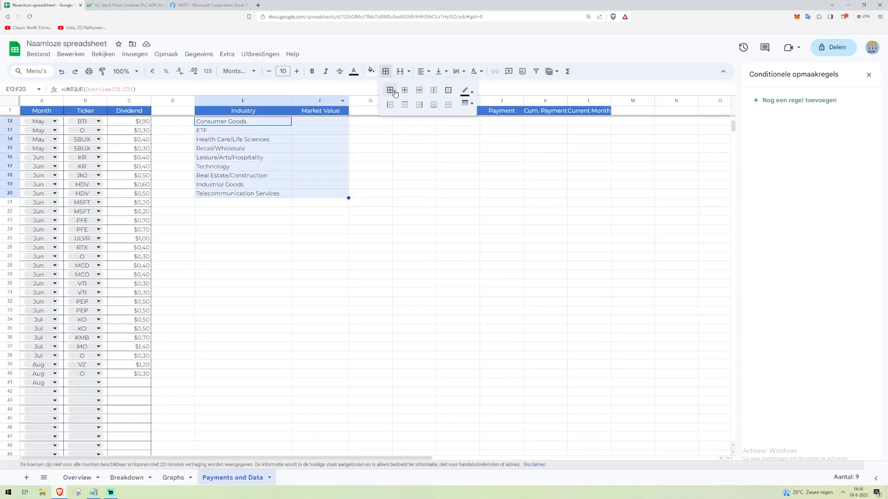
left_click(392, 92)
left_click(304, 260)
left_click(244, 195)
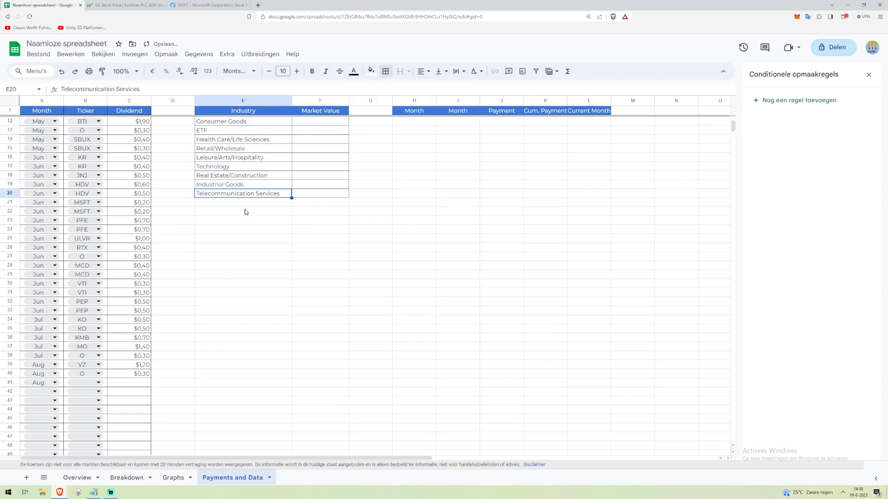
left_click(241, 208)
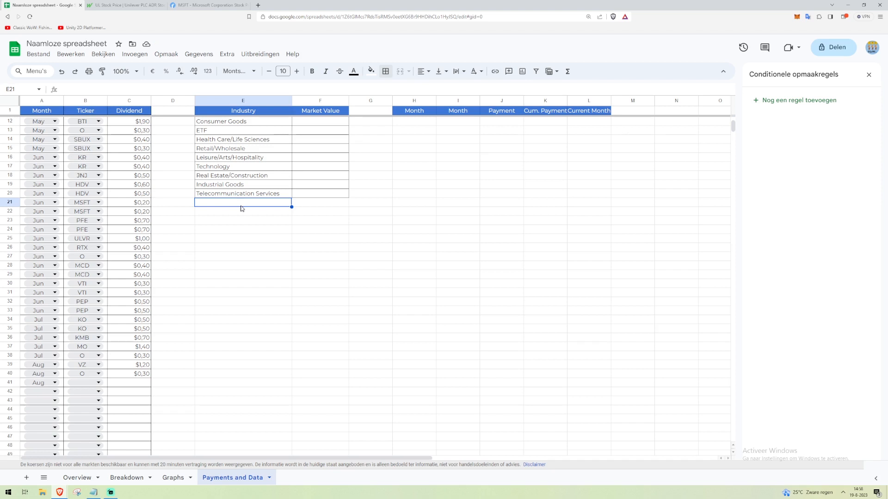
left_click(312, 123)
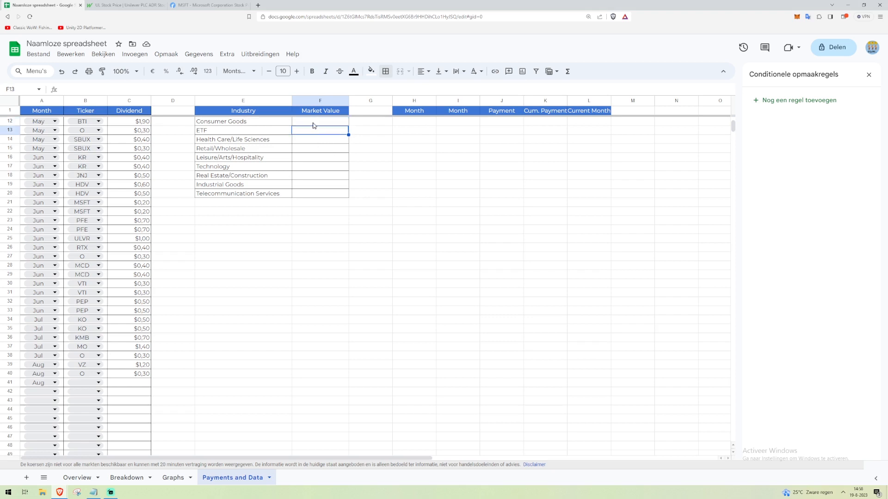
Widen the Market Value column slightly and begin the formula in F12 with =SUMIF(Overview!$C$5:$C$21;.
left_click_drag(349, 100, 361, 101)
type("=")
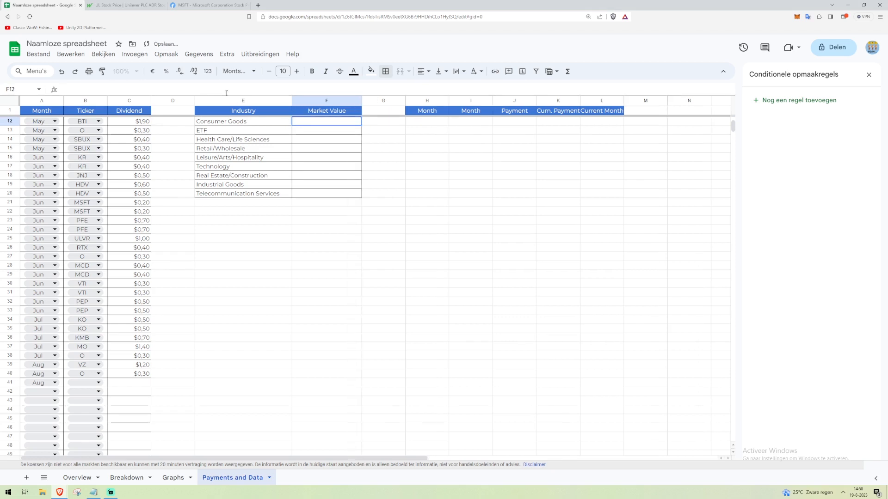
type("SUMIF")
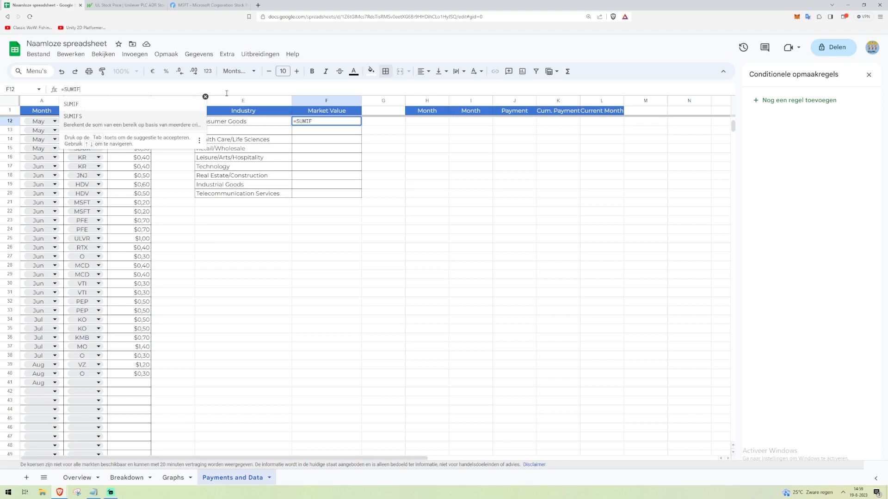
type("(")
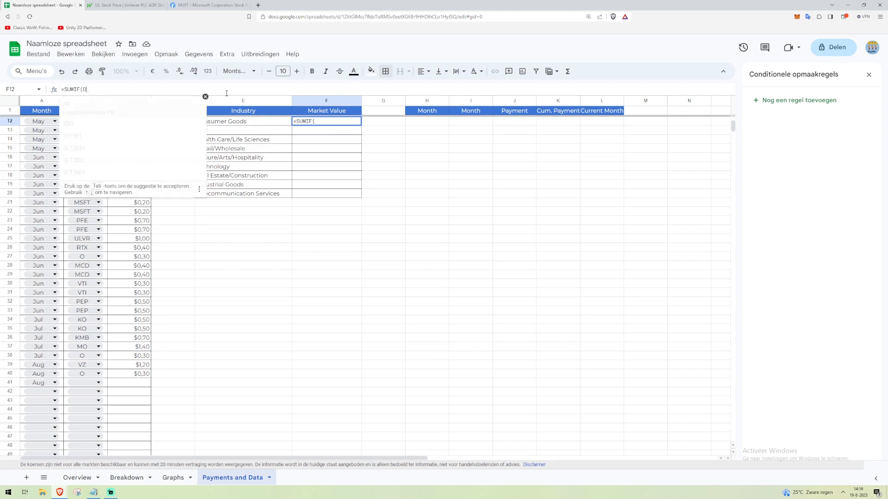
type("Overview!")
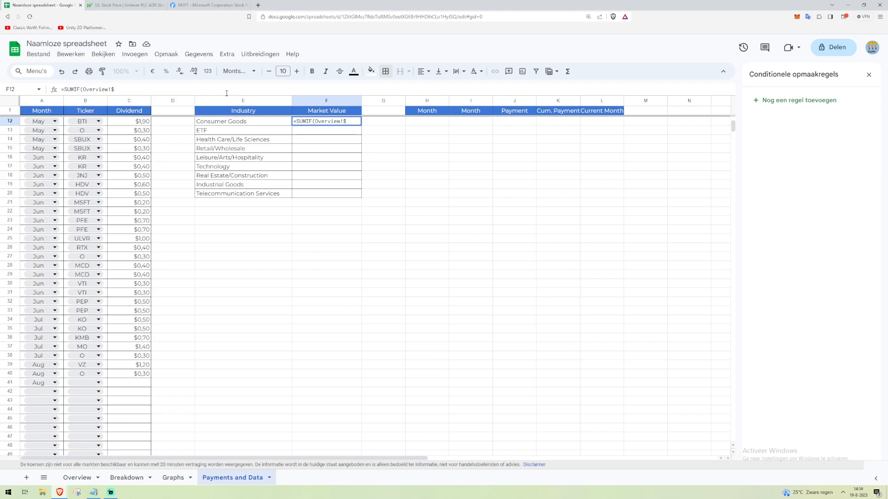
type("$C$5:$C$21")
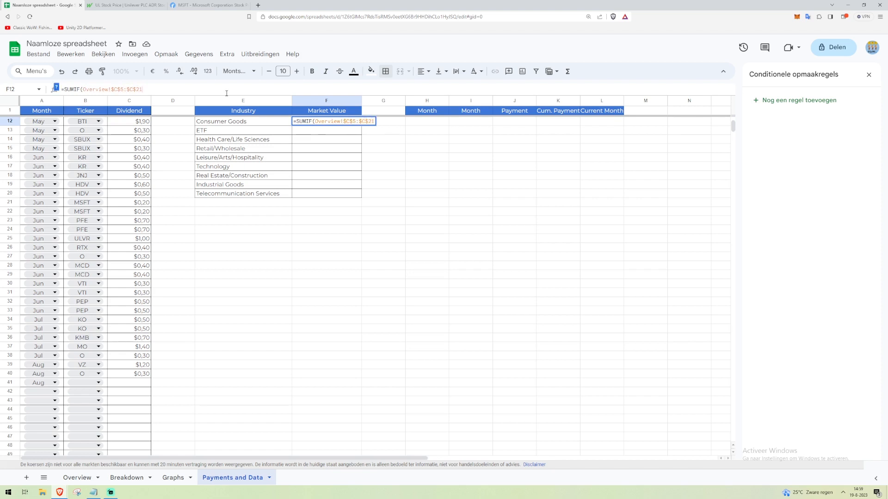
type(";")
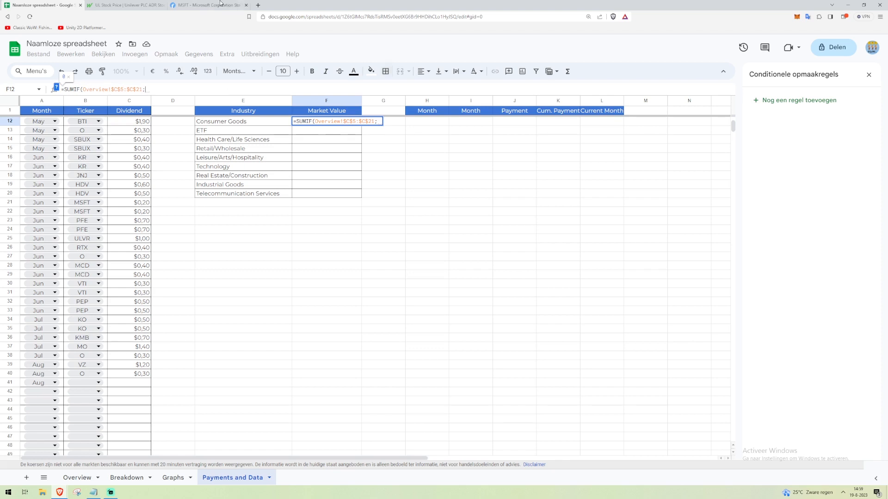
Search the web for "colon sign" in a new browser tab.
left_click(258, 5)
type("colon sign")
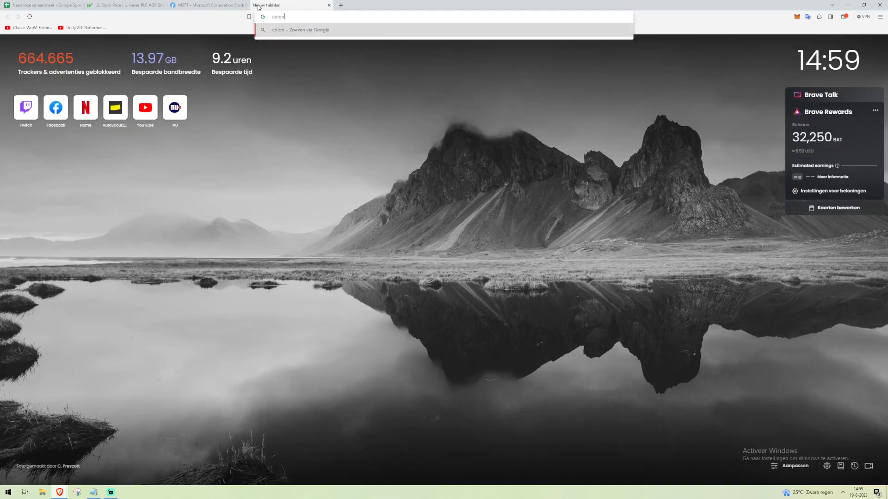
key("Return")
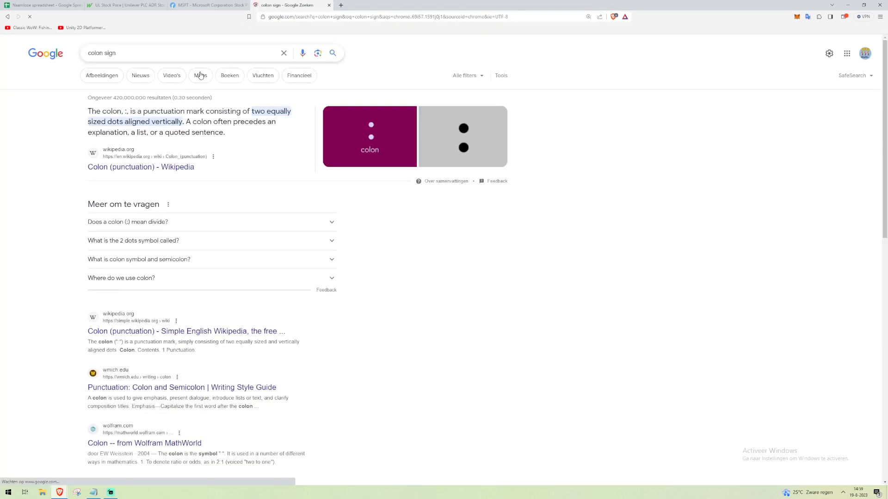
Search Google for "semi colon" to look up the punctuation mark, and close the search page.
left_click_drag(125, 113, 128, 112)
left_click_drag(135, 52, 85, 54)
type("semi colon")
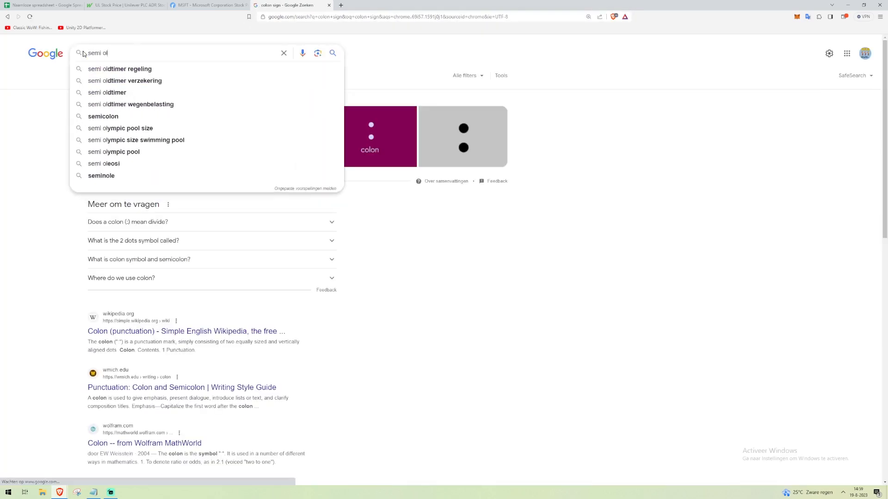
key("Return")
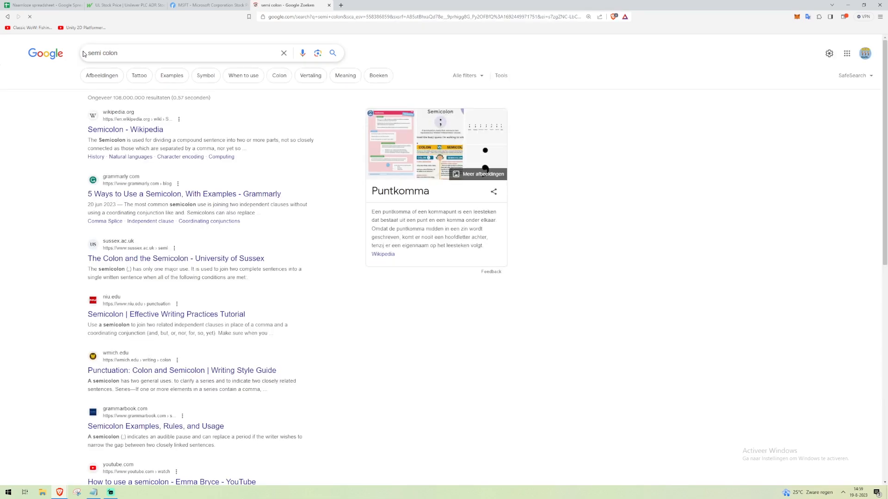
left_click(328, 5)
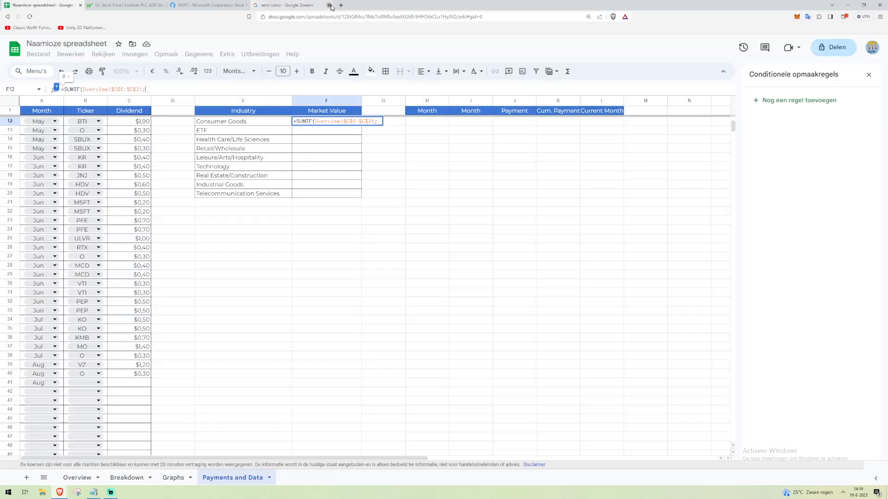
Complete the formula in F12 as =SUMIF(Overview!$C$5:$C$21;E2;Overview!$G$5:$G$21).
left_click(185, 89)
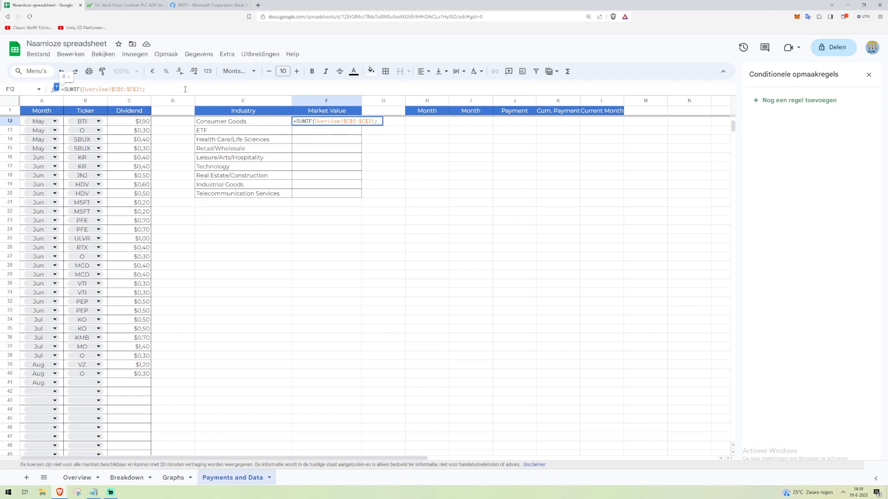
type("E2")
type(";Overview")
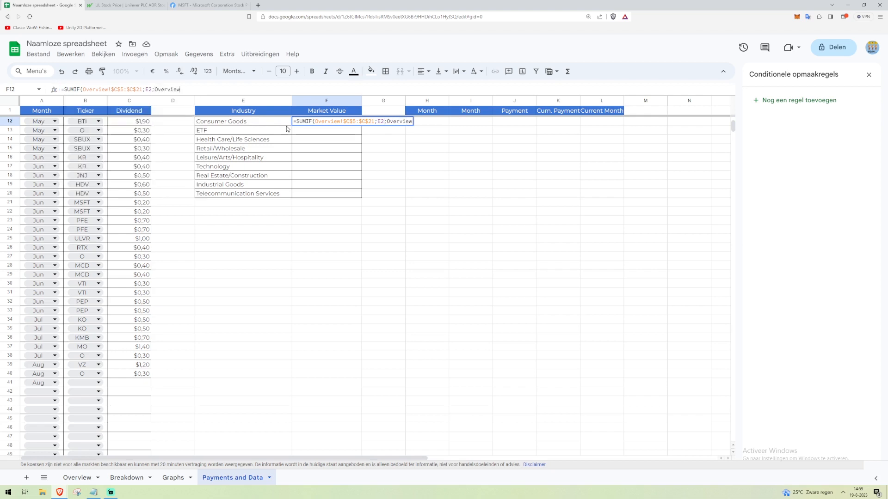
type("!$G5")
key("BackSpace")
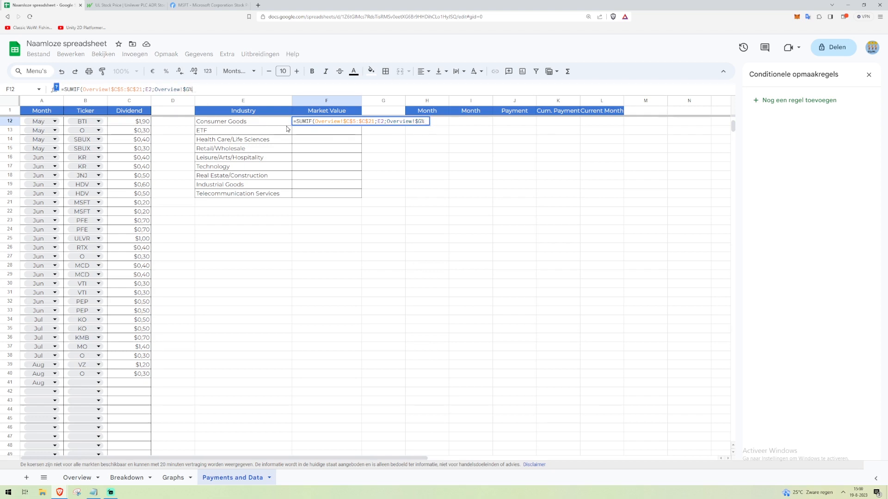
type("$5:")
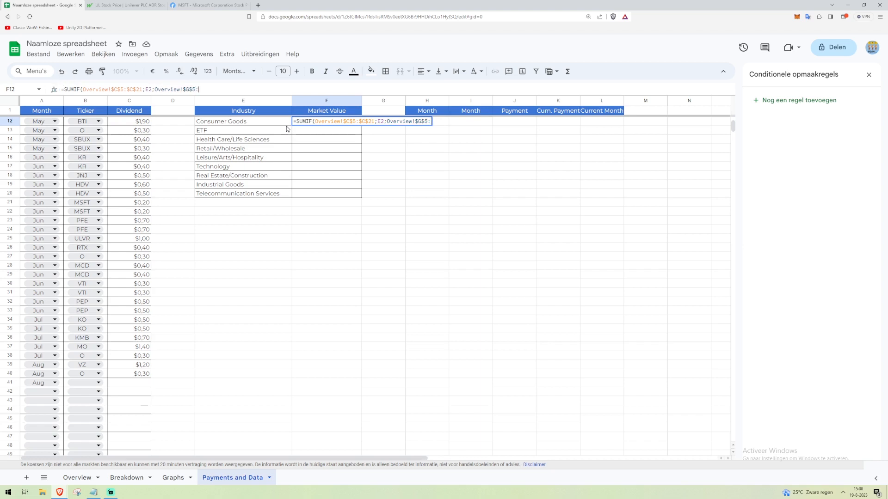
type("$G$21")
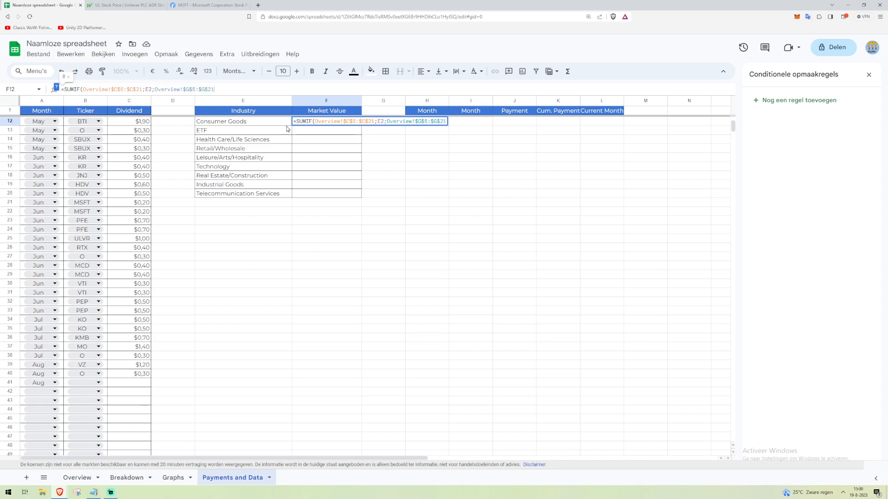
type(")")
key("Return")
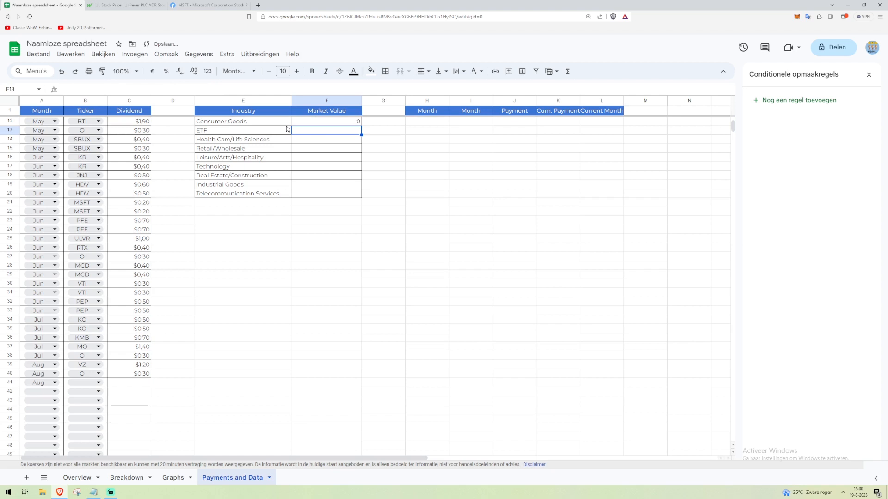
key("Up")
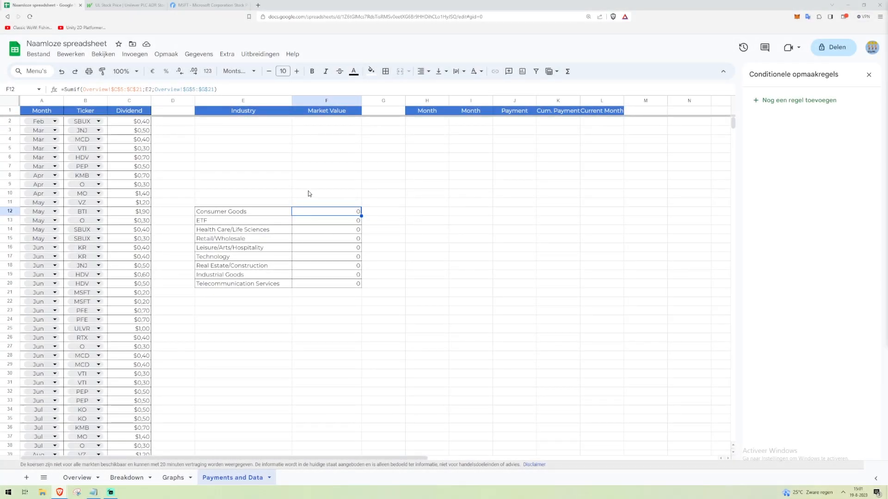
Move the industry and market value block from E12:F20 up to E2:F10, directly below the headers.
left_click(254, 213)
left_click(335, 287, "shift")
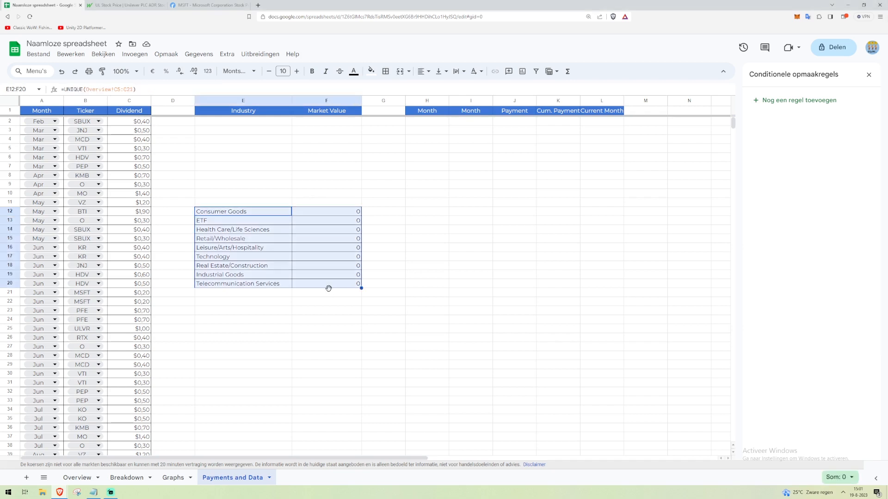
left_click_drag(326, 288, 318, 198)
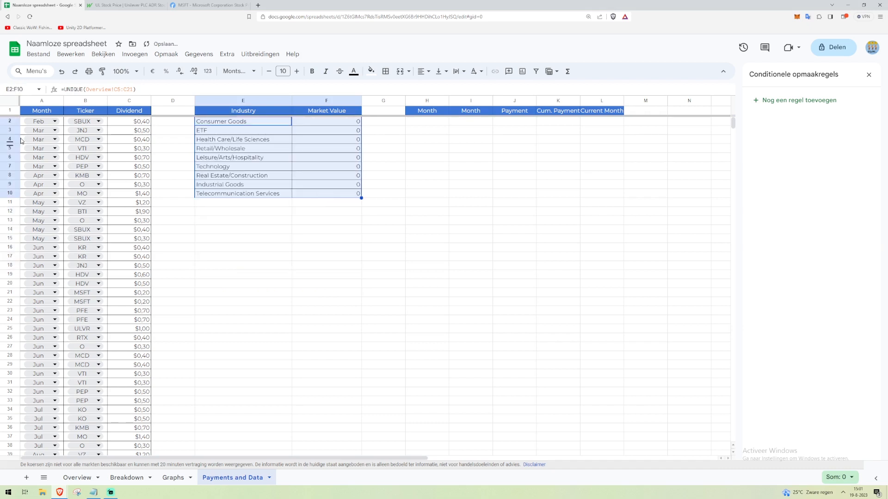
left_click(416, 221)
Replace the formula in F2 with =Sumif(Overview!$C$5:$C$21;E2;Overview!$G$5:$G$21) and fill it down to F10.
left_click(353, 122)
left_click(191, 89)
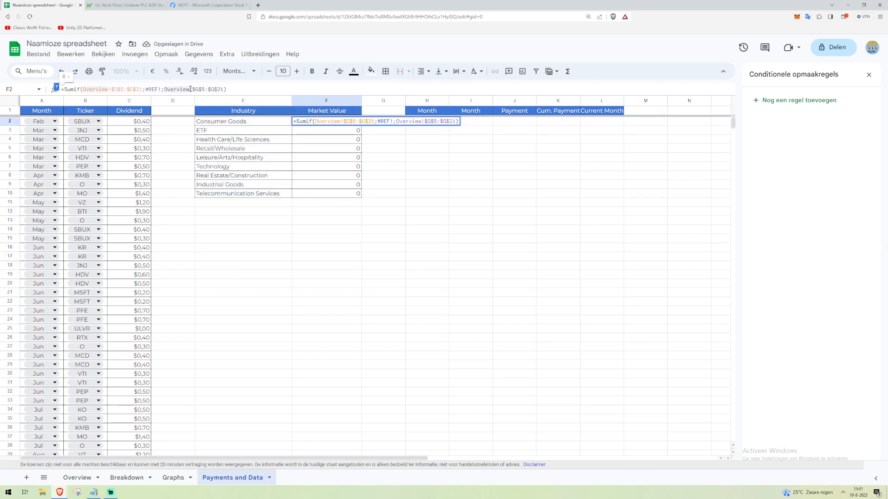
key("ctrl+a")
type("=Sumif(Overview!$C$5:$C$21;E2;Overview!$G$5:$G$21)")
key("Return")
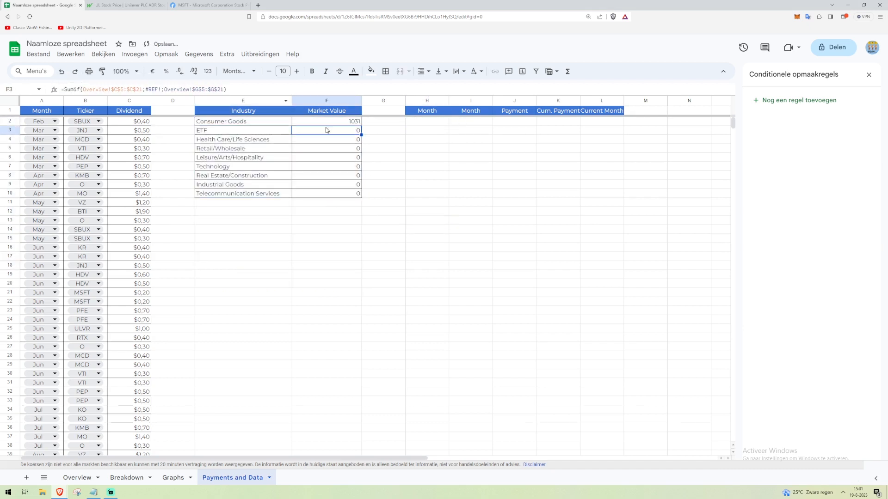
left_click_drag(362, 125, 363, 194)
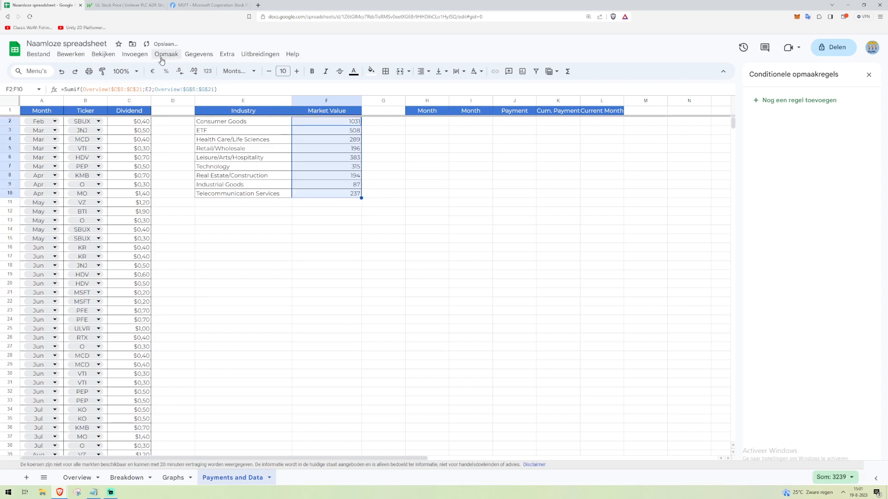
Format the market values in F2:F10 as American dollars and centre them horizontally.
left_click(138, 55)
mouse_move(167, 56)
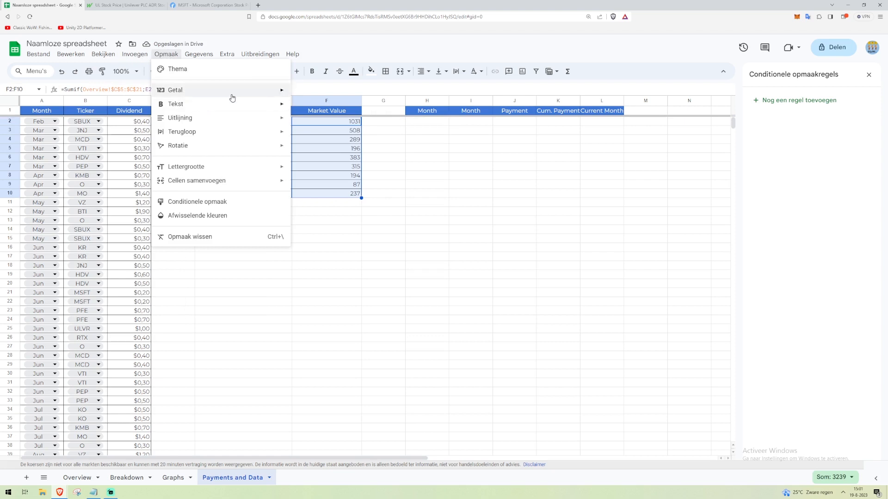
mouse_move(230, 92)
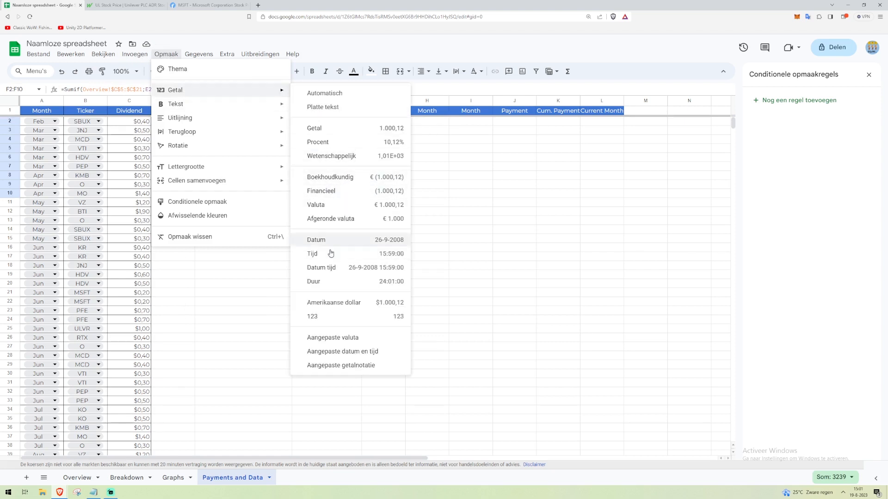
left_click(354, 302)
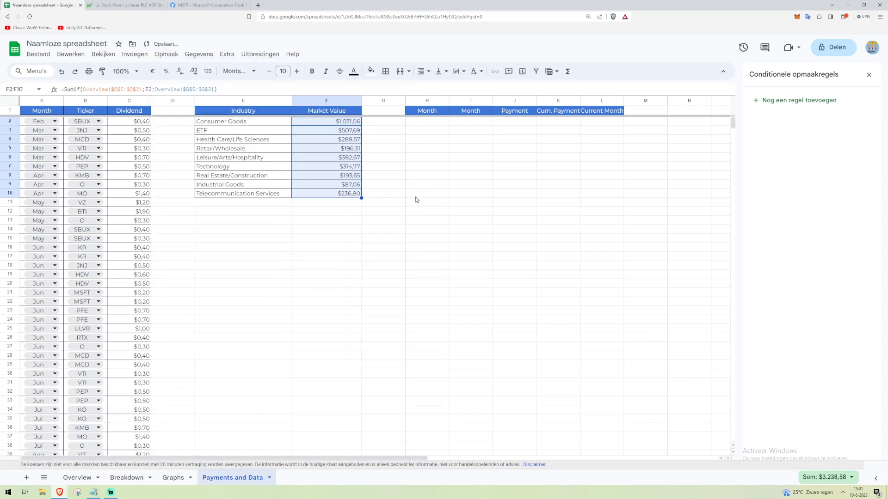
left_click(421, 71)
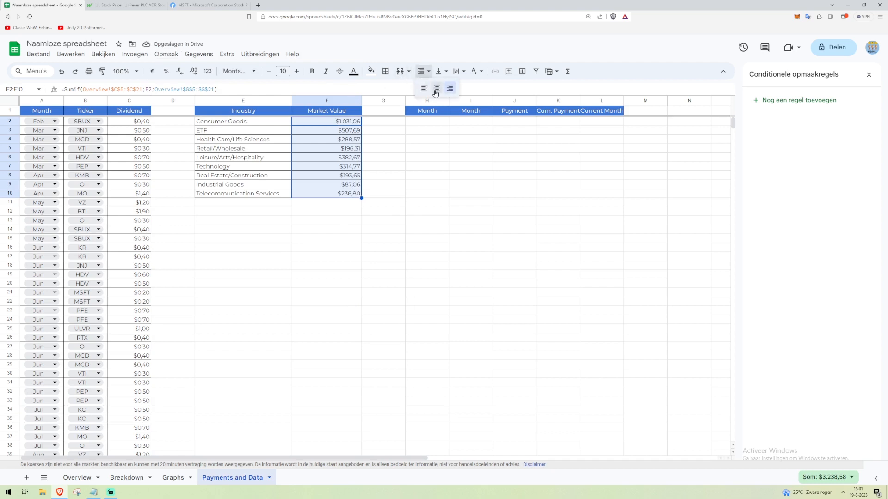
left_click(436, 91)
left_click(401, 204)
Compare the Industrial Goods market value in F9 with the Rtx Corp value on the Overview sheet.
left_click(335, 123)
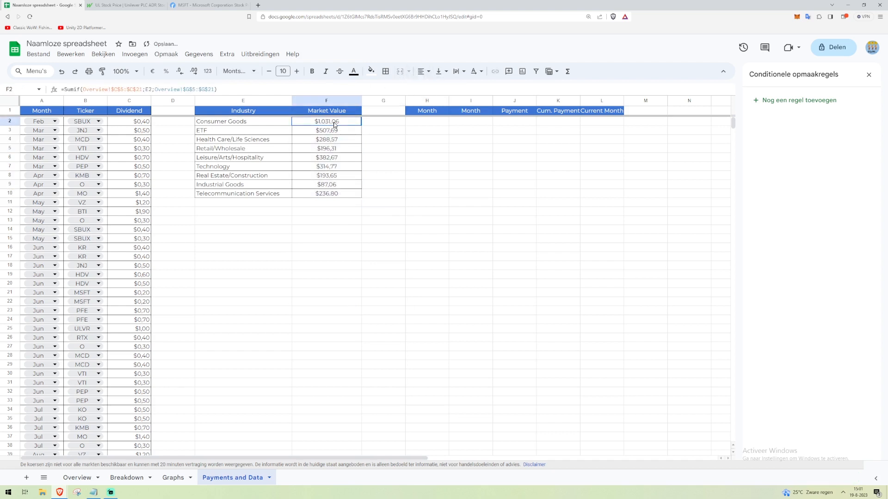
left_click(335, 186)
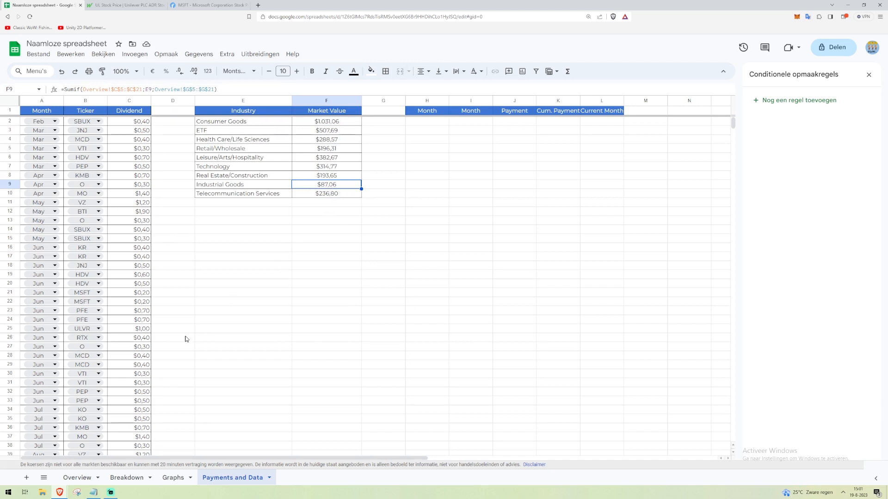
left_click(74, 478)
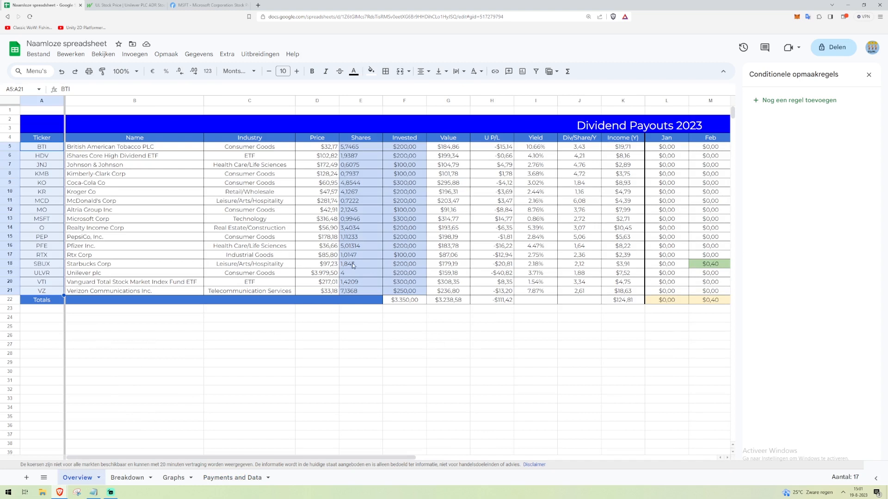
left_click(449, 256)
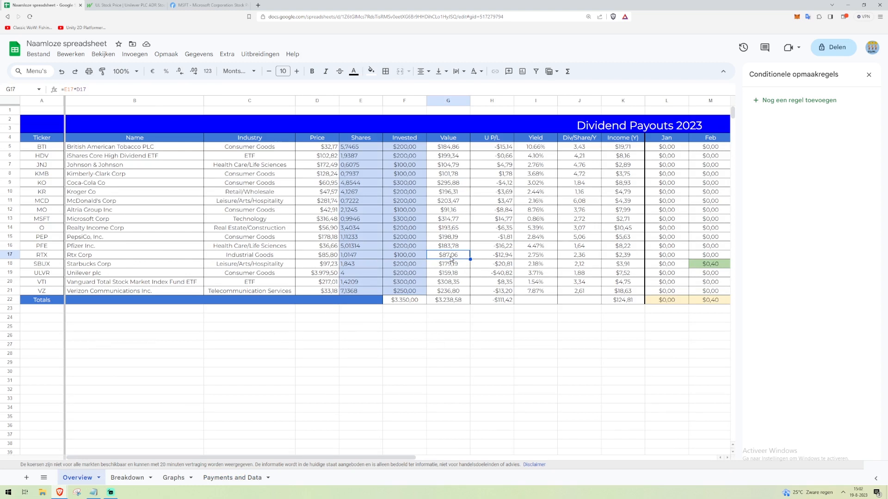
left_click(224, 480)
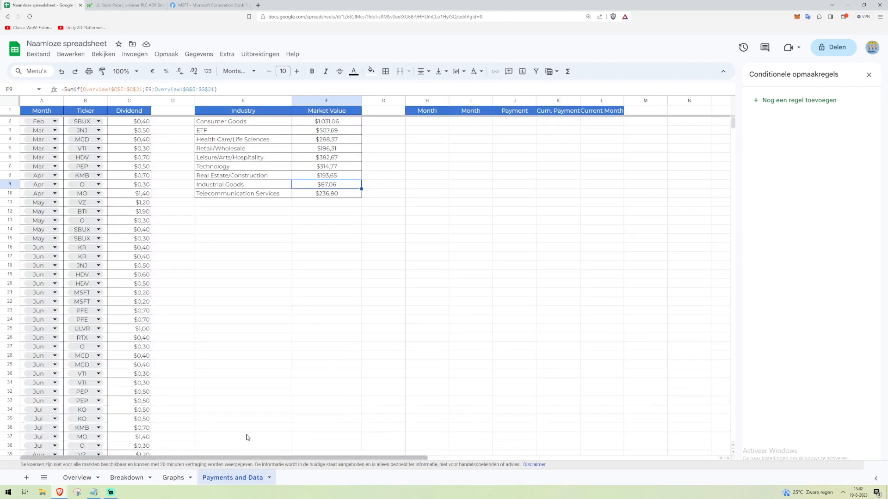
Enter the month numbers 1, 2 and 3 in cells H2 to H4 of the first Month column.
left_click(424, 214)
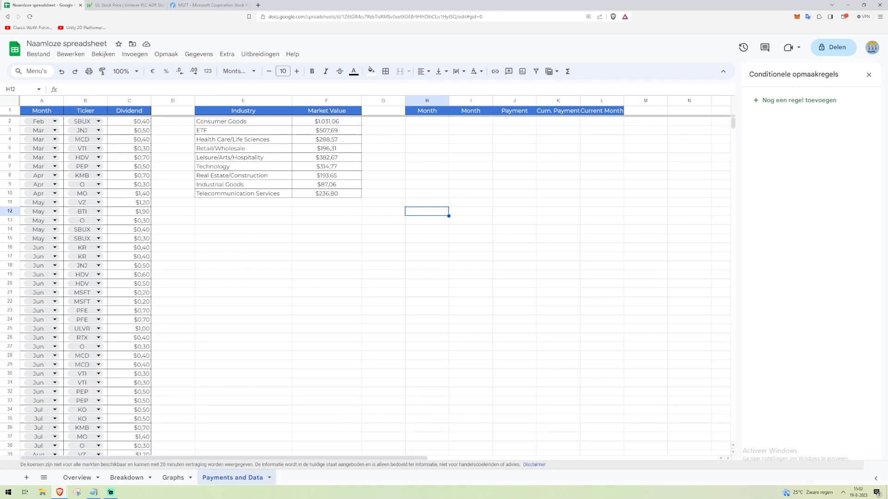
left_click(440, 122)
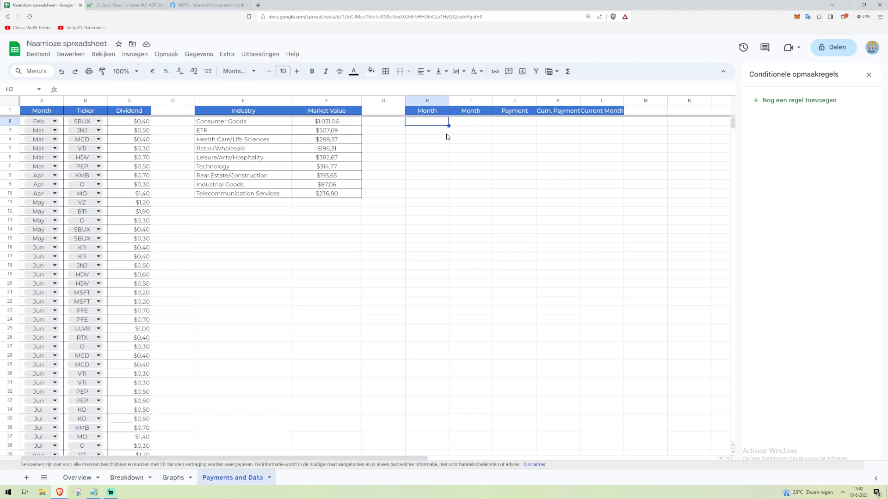
type("1")
key("Return")
type("2")
key("Return")
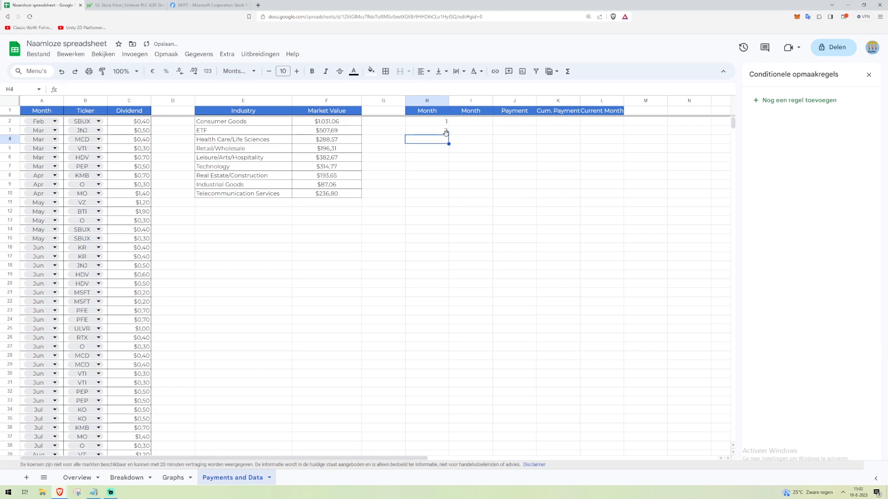
type("2")
key("BackSpace")
type("3")
key("Return")
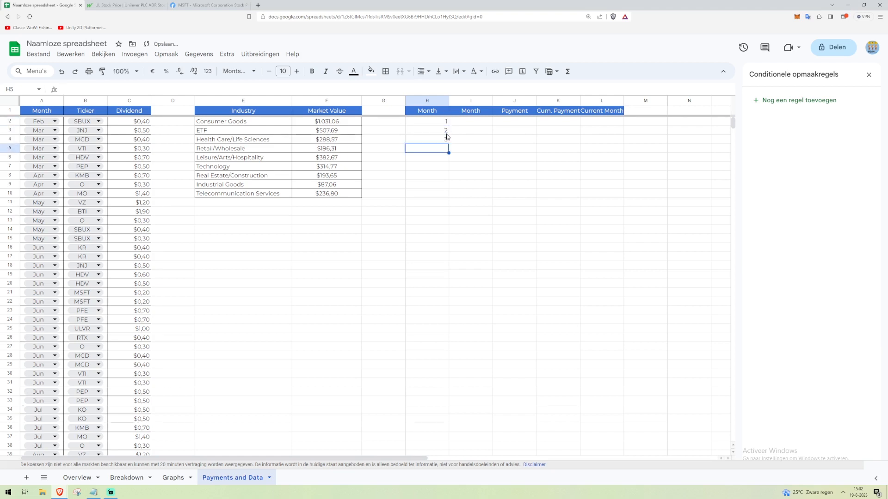
Extend the month number series from H2:H4 down to H15 and clear the surplus H14:H15, leaving months 1 to 12.
left_click(439, 122)
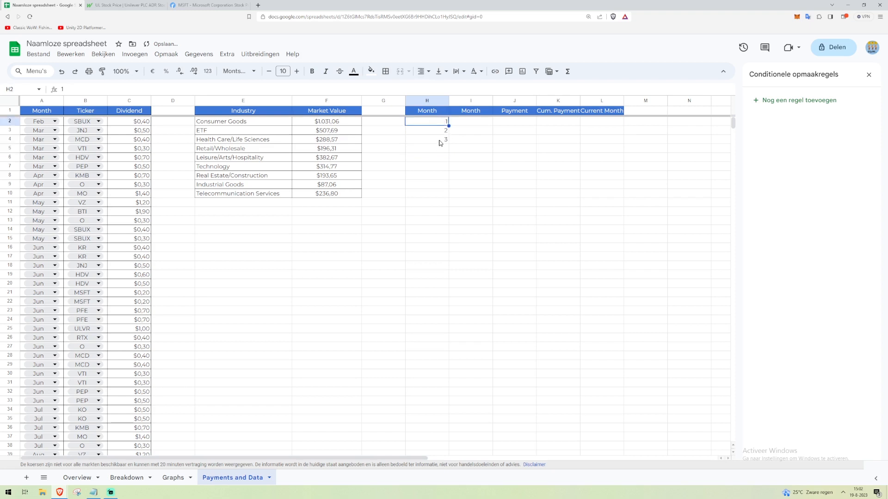
left_click(445, 139, "shift")
left_click_drag(448, 143, 443, 238)
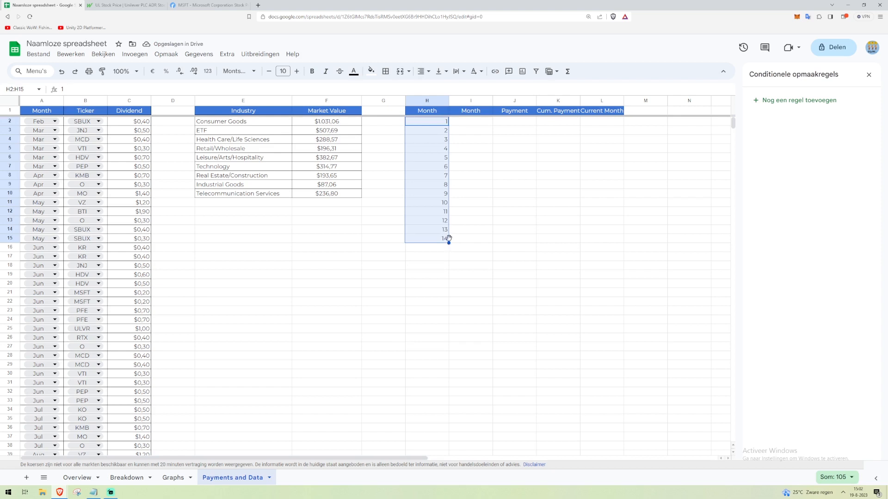
left_click(470, 232)
left_click_drag(433, 239, 435, 231)
key("Delete")
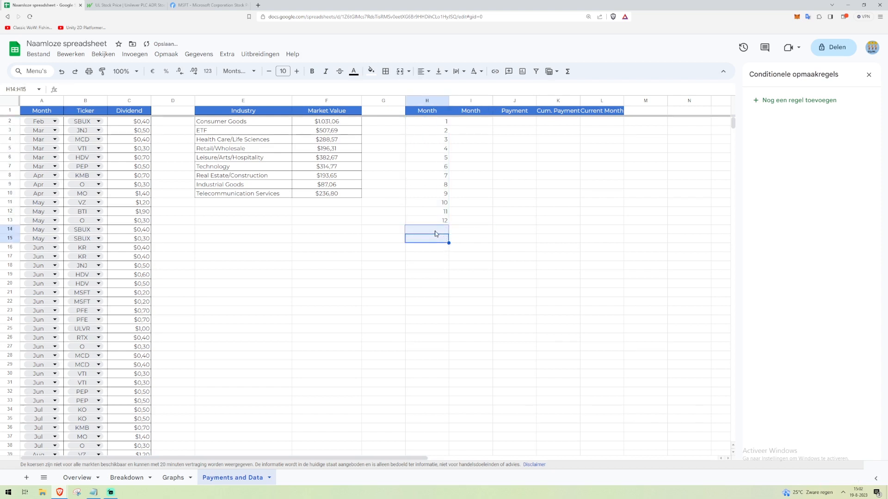
Centre the month numbers in H2:H13 horizontally and select I2 in the second Month column.
key("Up")
key("Up")
key("shift+Up")
key("shift+Up")
key("shift+Up")
key("shift+Up")
key("shift+Up")
key("shift+Up")
key("shift+Up")
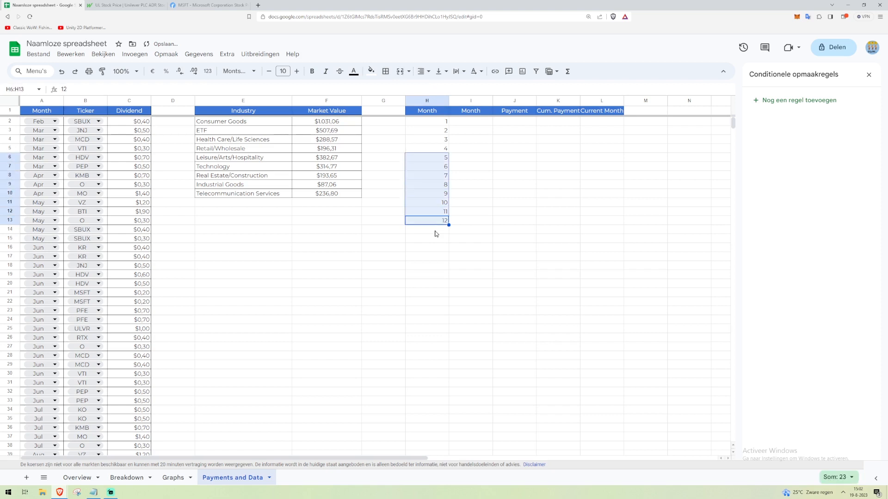
key("shift+Up")
key("shift+Up")
key("shift+Up")
key("shift+Up")
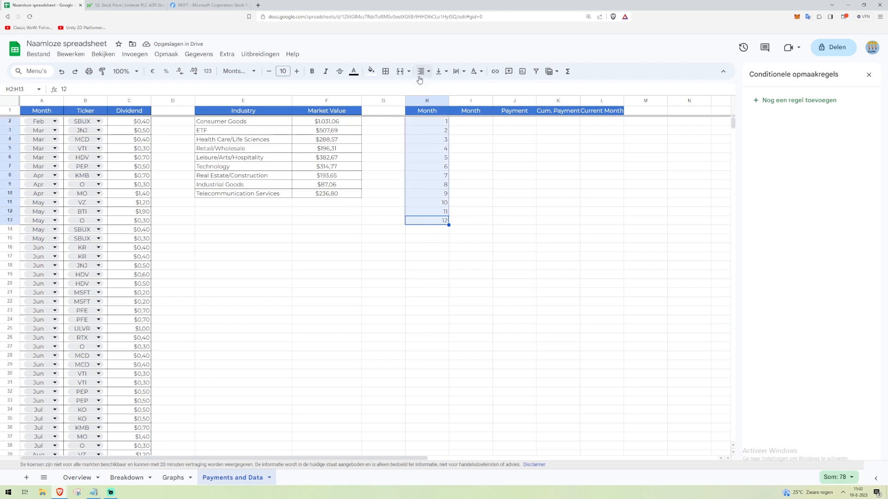
left_click(420, 75)
left_click(434, 91)
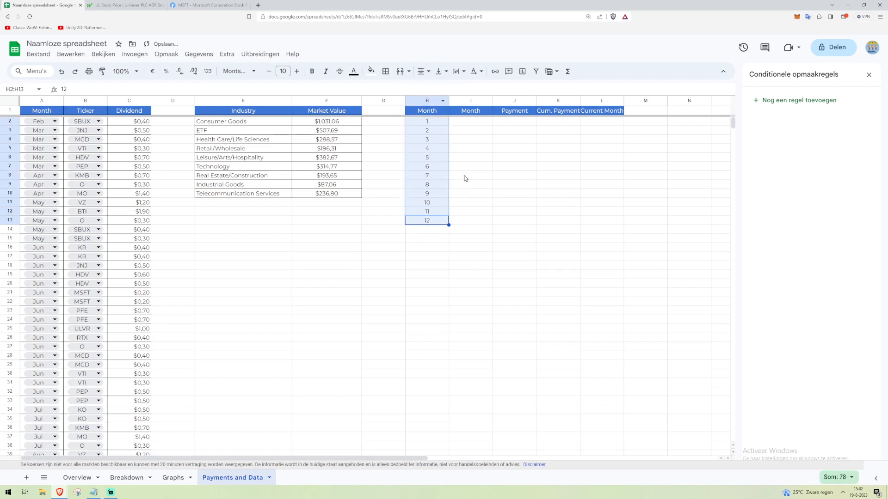
left_click(473, 122)
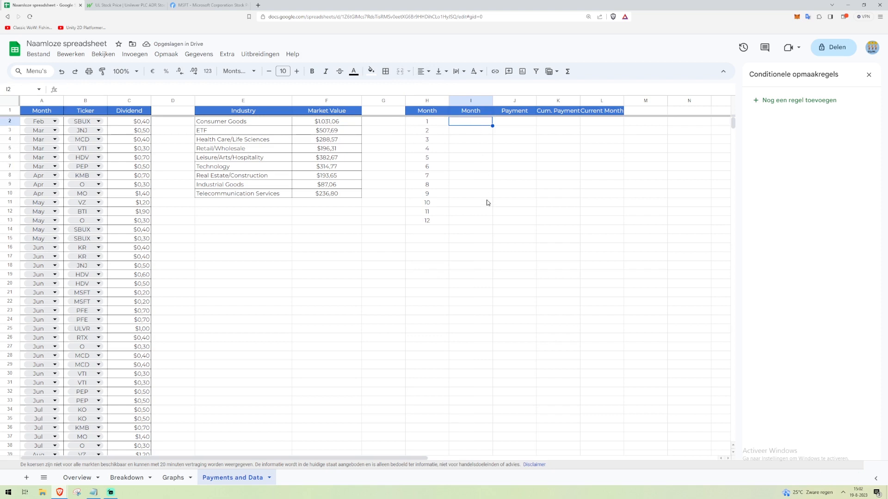
Enter the month abbreviations Jan, Feb, Mar and Apr in I2 to I5 of the second Month column.
type("Jan")
key("Return")
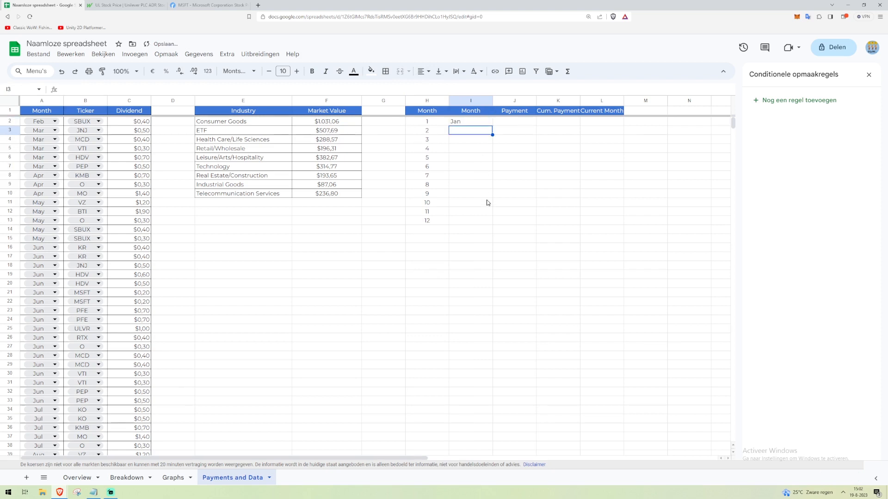
type("Feb")
key("Return")
type("Mar")
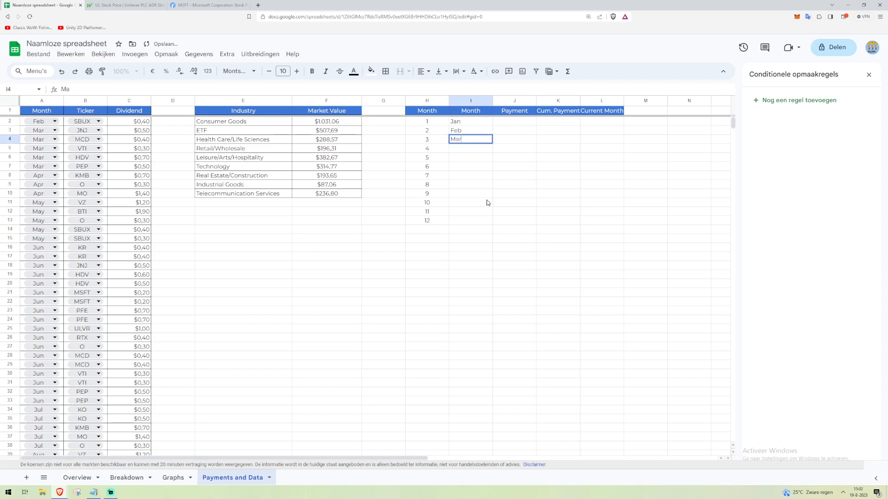
key("Return")
type("Ap")
key("Return")
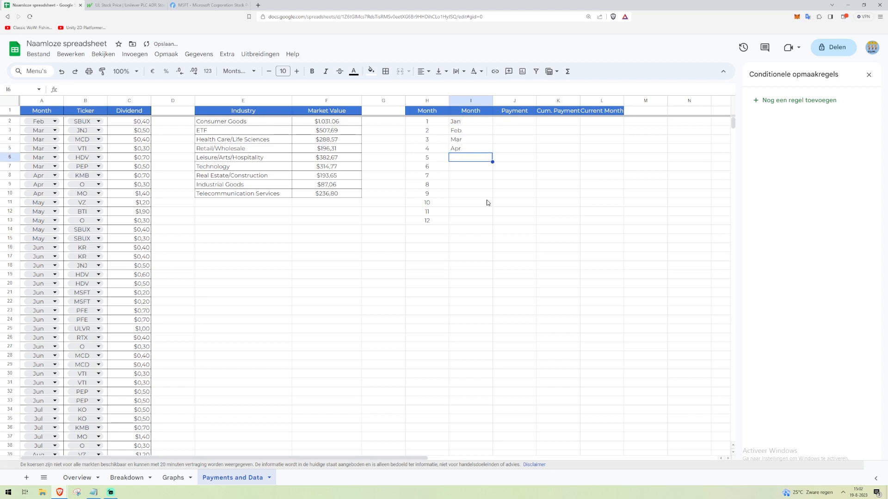
key("Return")
type("Mei")
key("BackSpace")
key("BackSpace")
key("BackSpace")
type("Mei")
key("Return")
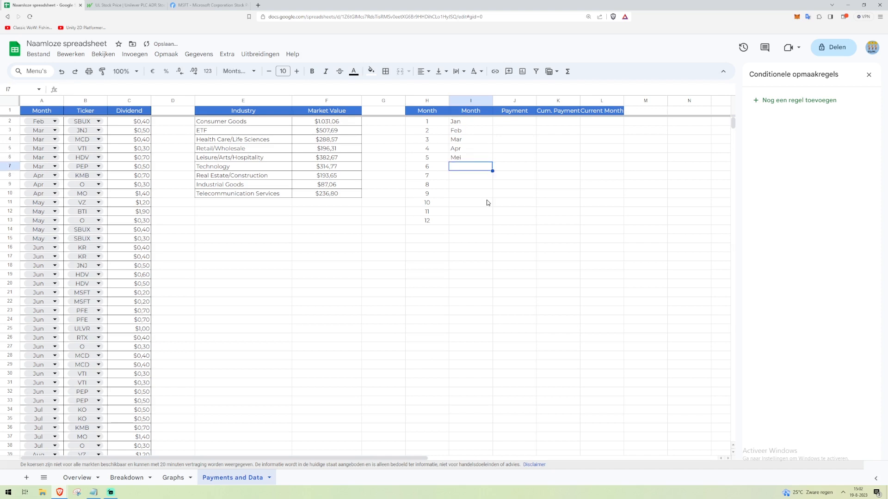
Enter the month abbreviations May, Jun and Jul in I6 to I8 of the second Month column.
key("Up")
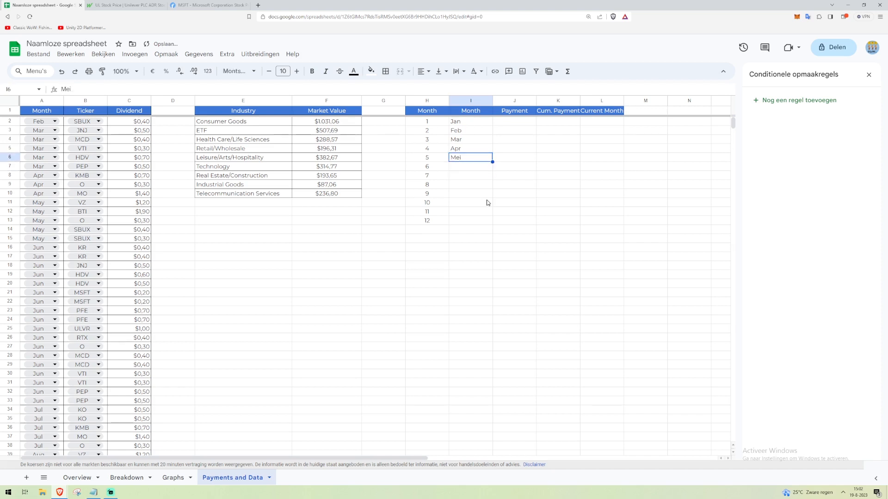
type("May")
key("Return")
type("Jun")
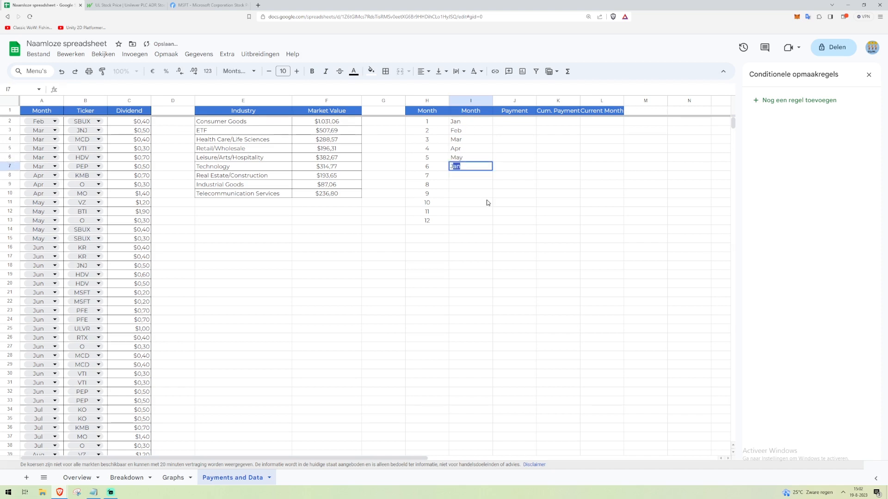
key("Return")
type("Jun")
key("Return")
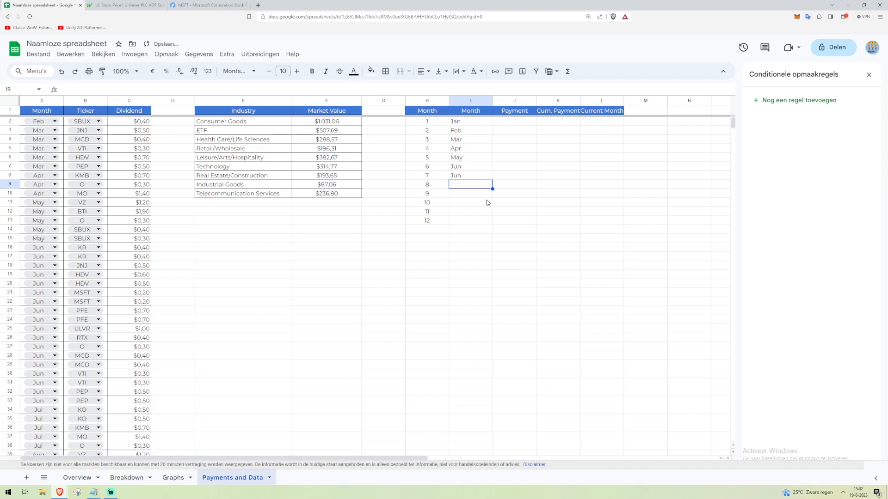
key("Up")
type("Jul")
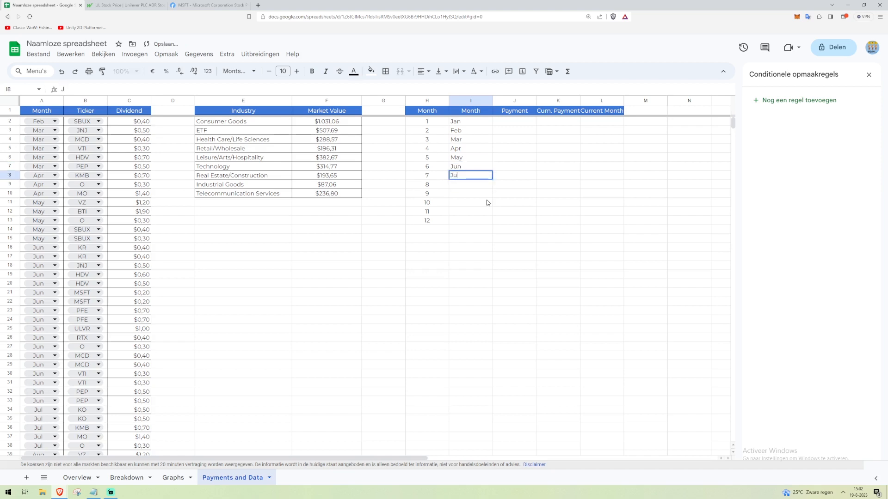
key("Return")
Check the month headers on the Overview sheet and enter Aug, Sep, Oct, Nov and Dev in I9 to I13 of Payments and Data.
left_click(76, 477)
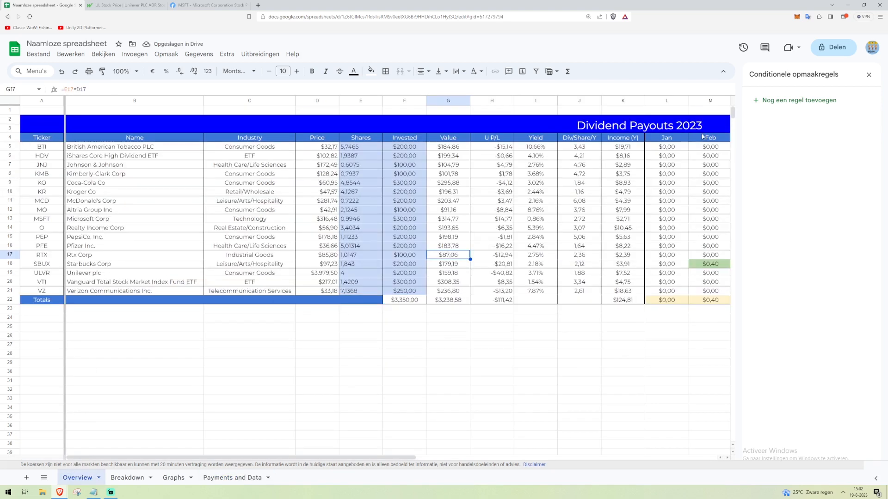
left_click(231, 478)
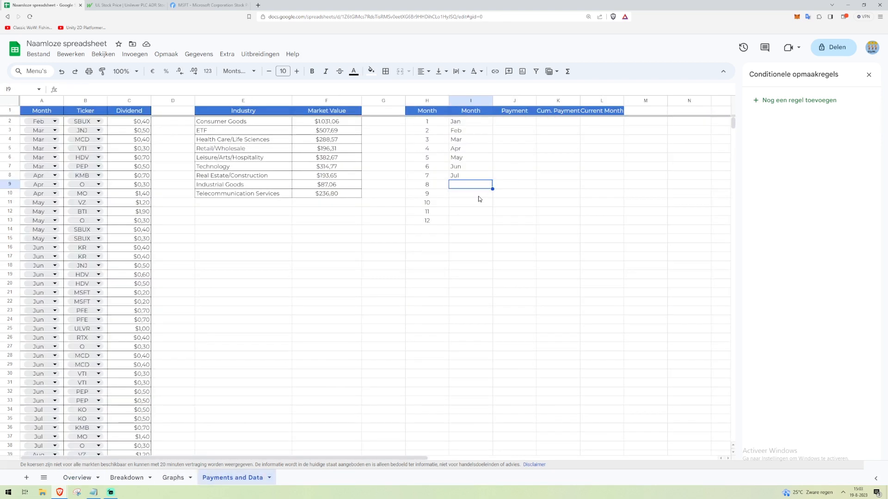
type("Aug")
key("Return")
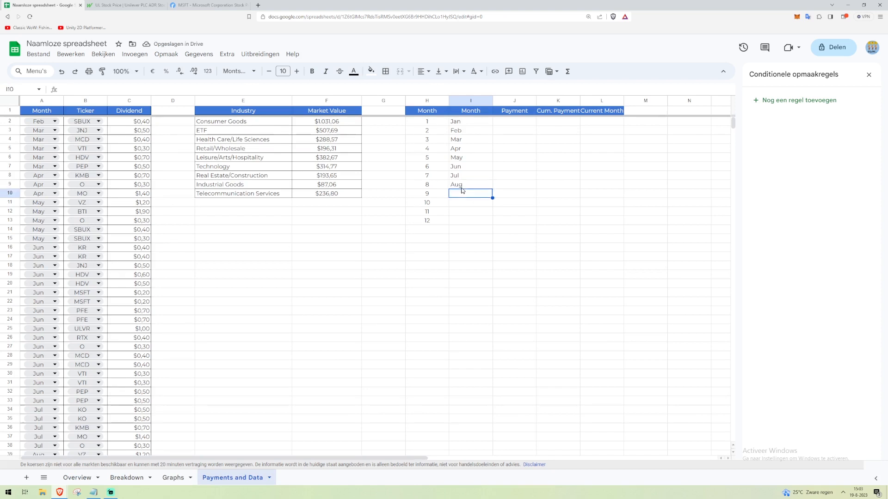
type("Sep")
key("Return")
type("Oct")
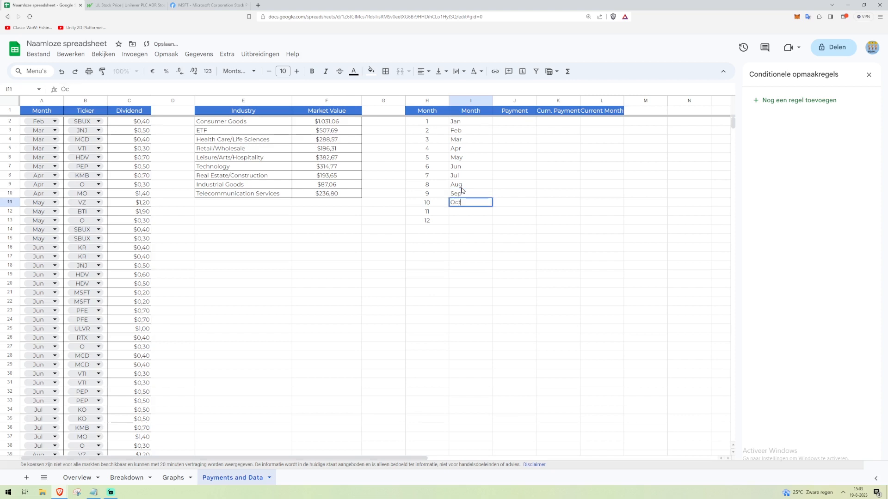
key("Return")
type("Nov")
key("Return")
type("Dev")
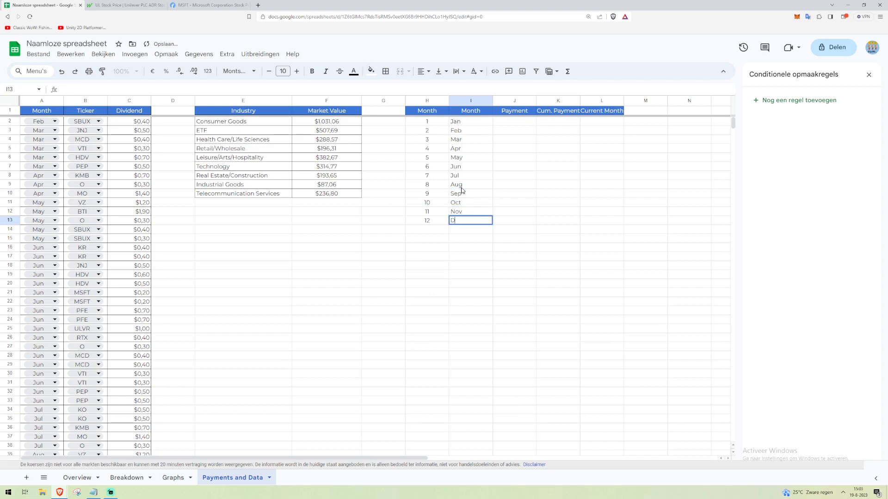
key("Return")
key("Up")
key("Up")
key("Up")
key("Up")
key("Up")
key("Up")
key("Up")
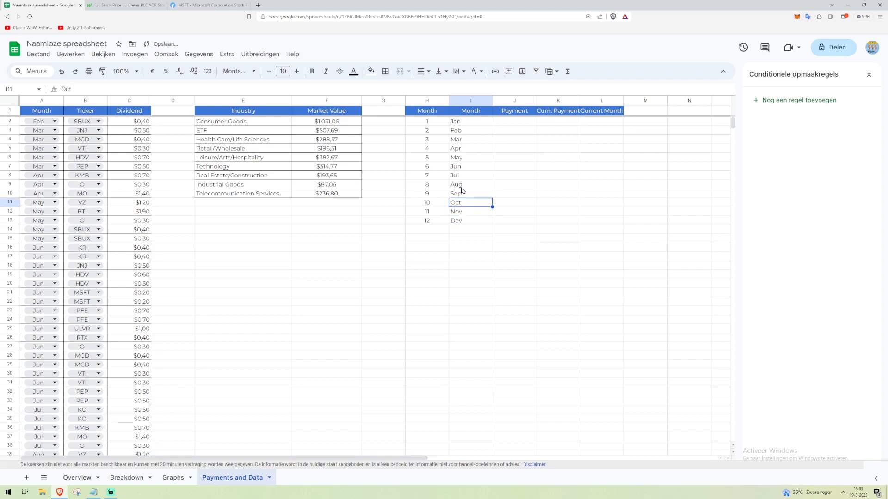
key("Left")
key("Up")
key("Up")
key("Up")
key("Up")
key("Right")
key("Up")
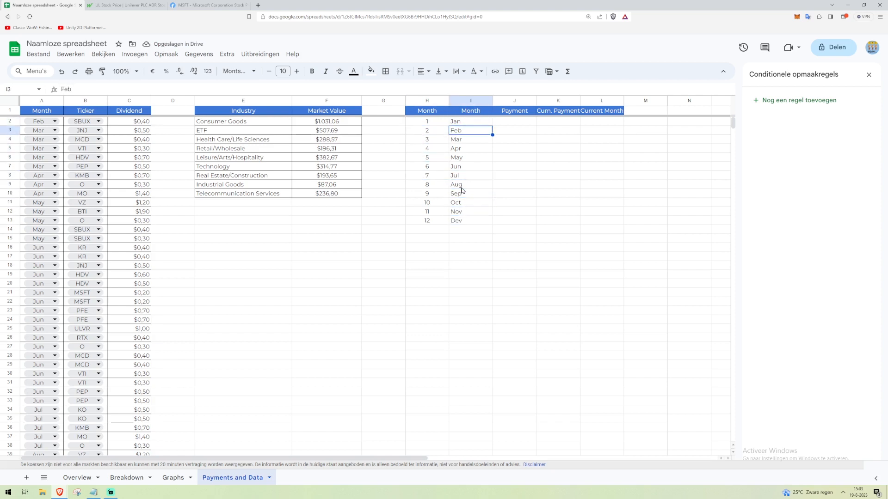
key("Down")
key("Down")
key("Down")
key("Down")
key("Down")
key("Down")
key("Down")
key("Down")
key("Down")
key("Down")
key("Down")
key("Right")
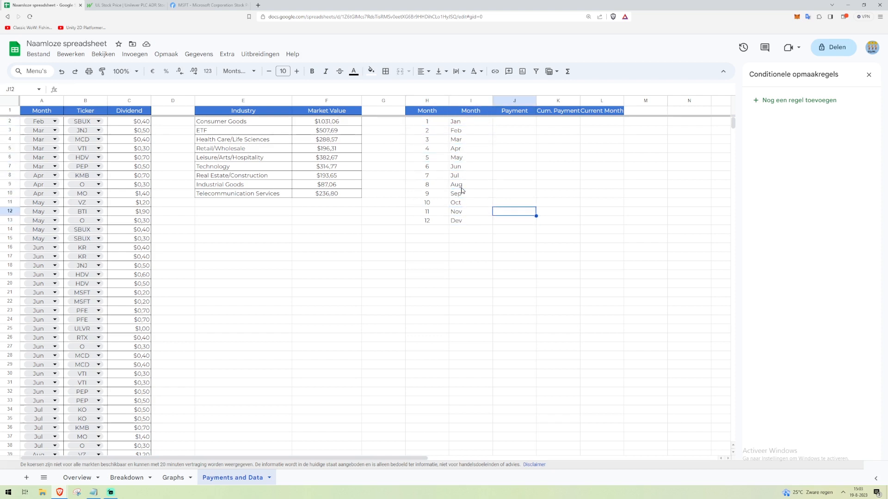
key("Up")
key("Up")
key("Up")
key("Up")
key("Up")
key("Up")
key("Up")
key("Up")
key("Up")
key("Up")
key("Up")
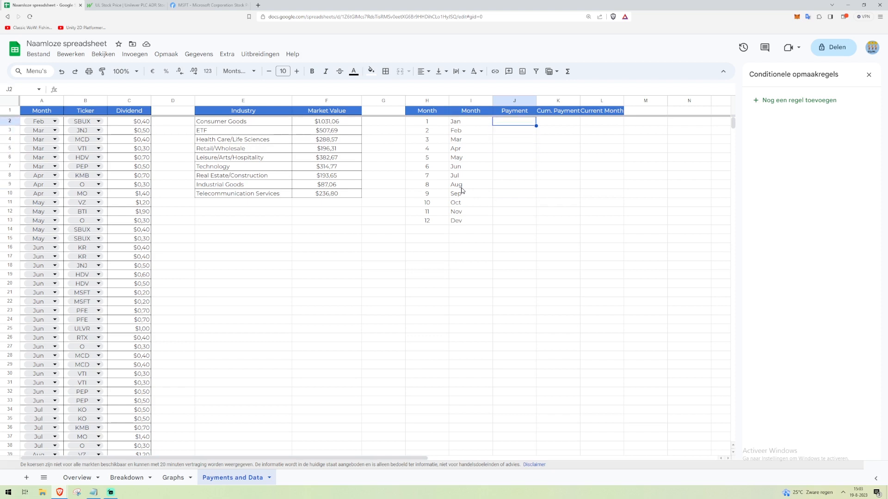
key("Left")
key("Left")
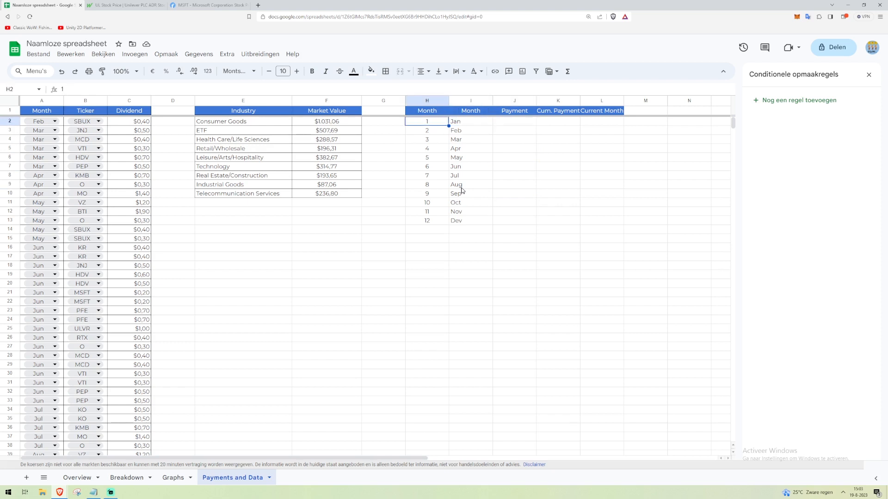
key("Left")
key("Right")
key("Right")
key("Right")
key("Right")
key("Right")
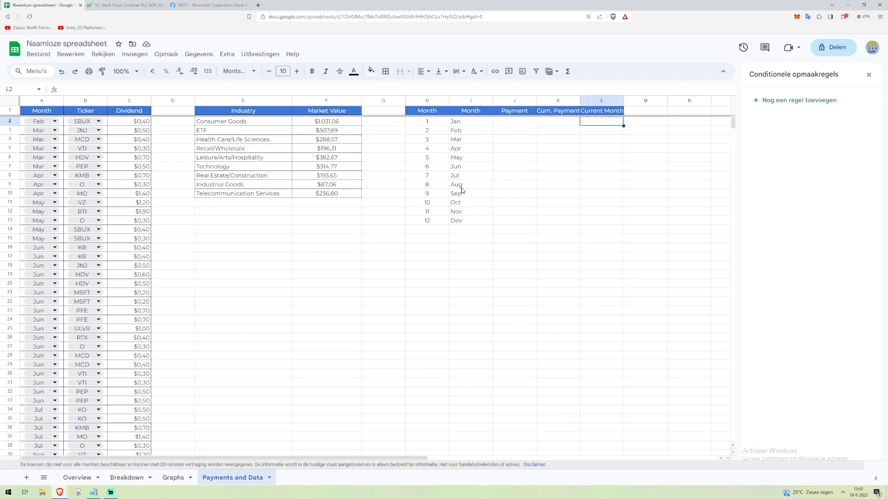
key("Left")
key("Left")
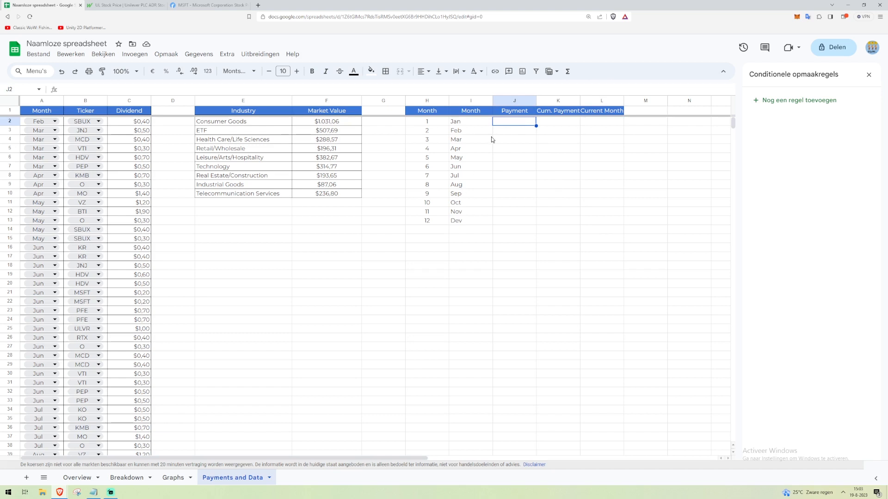
Centre the month abbreviations in I2:I13 horizontally.
left_click(475, 123)
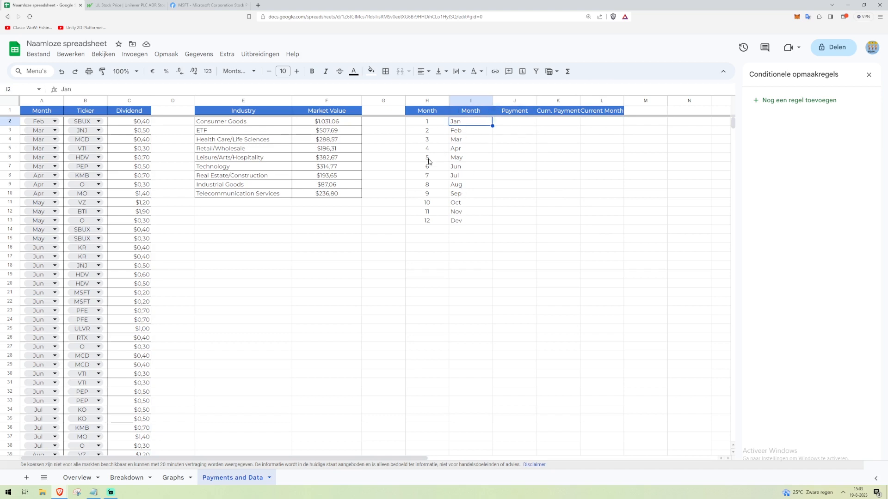
left_click(457, 225, "shift")
left_click(423, 71)
left_click(435, 94)
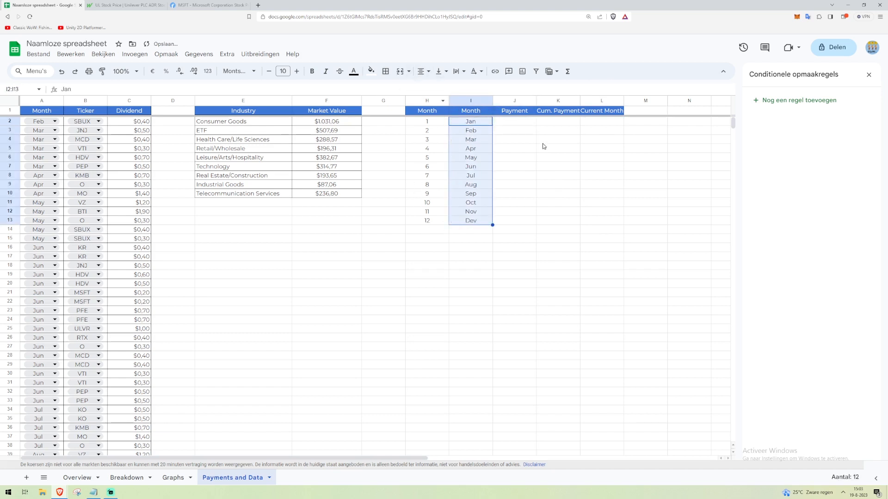
left_click(434, 123)
left_click(434, 221)
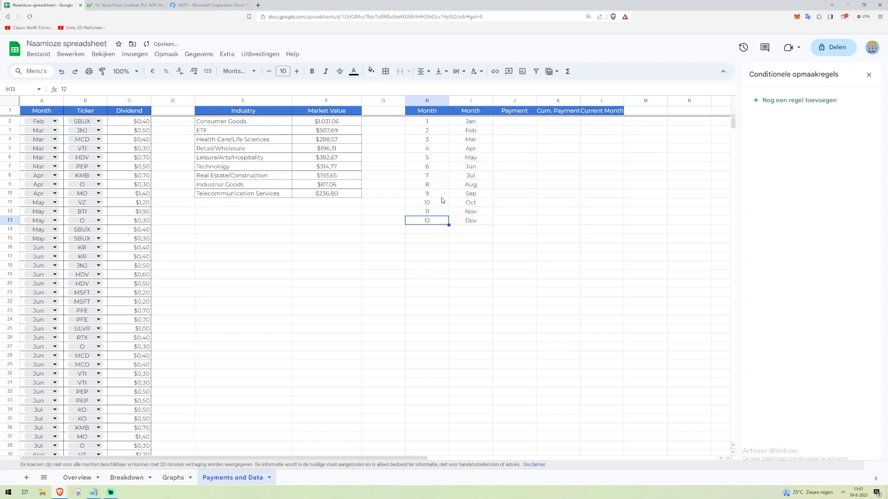
Enter =Overview!L$22 as the January payment in J2, referring to the Overview totals row, and fill it down to J13.
left_click(504, 121)
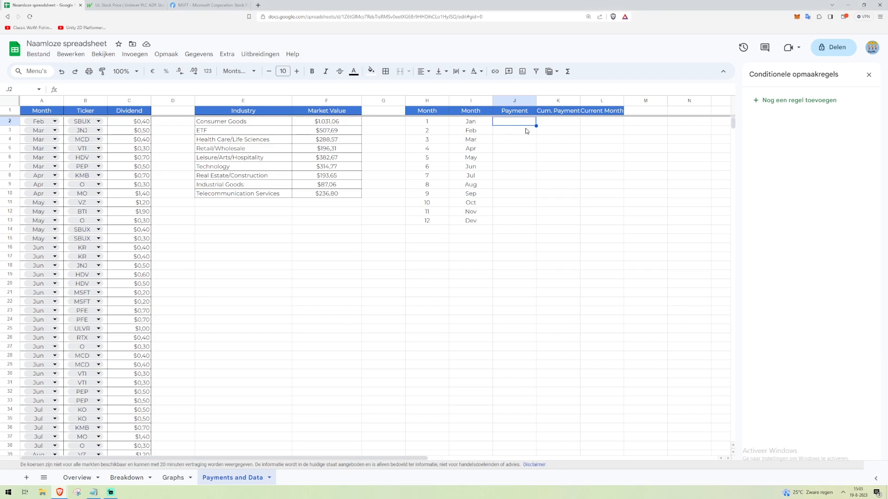
left_click(80, 479)
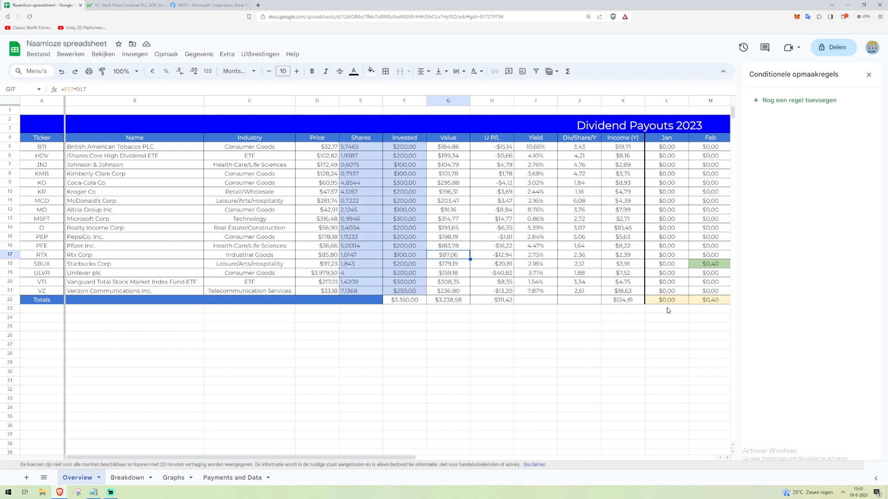
left_click(240, 482)
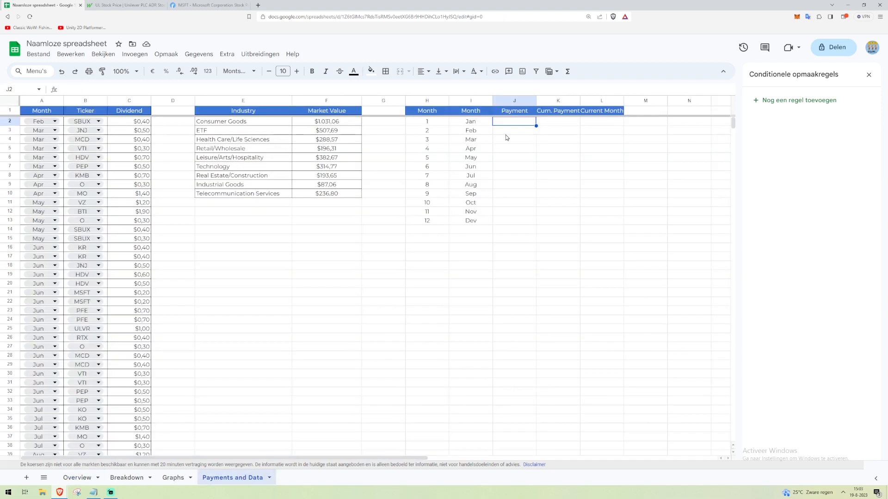
type("=")
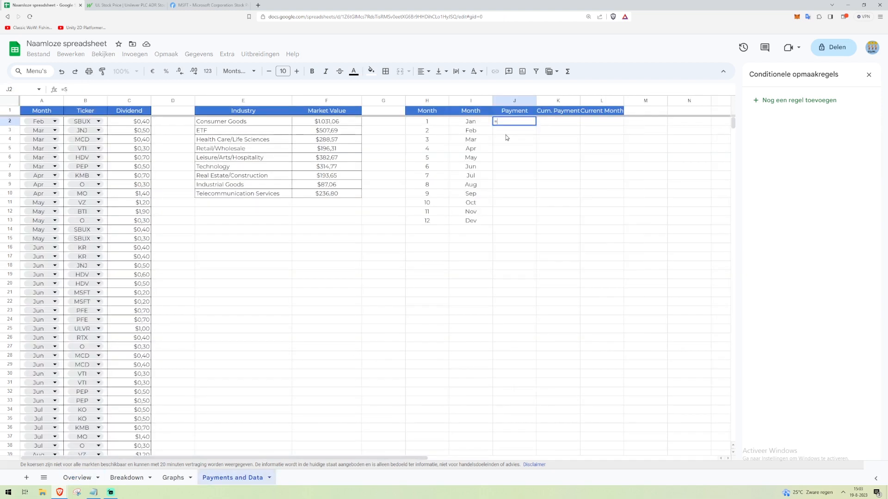
type("0vervi")
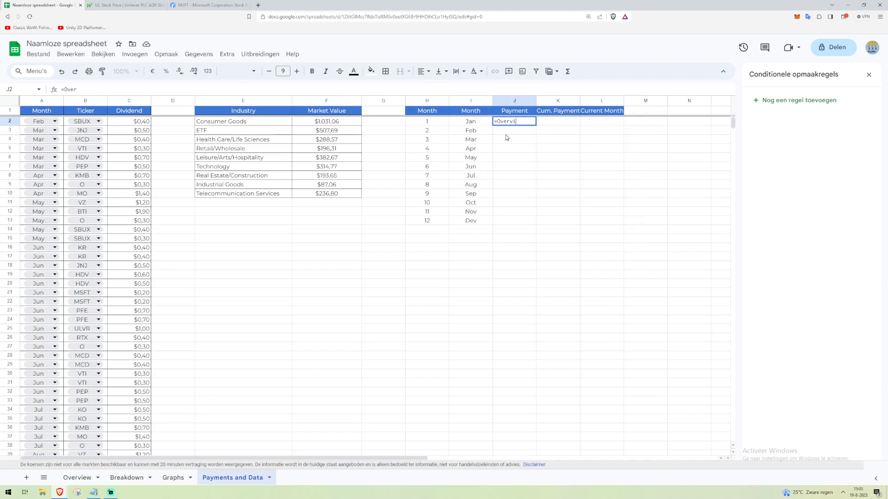
type("ew!L$22")
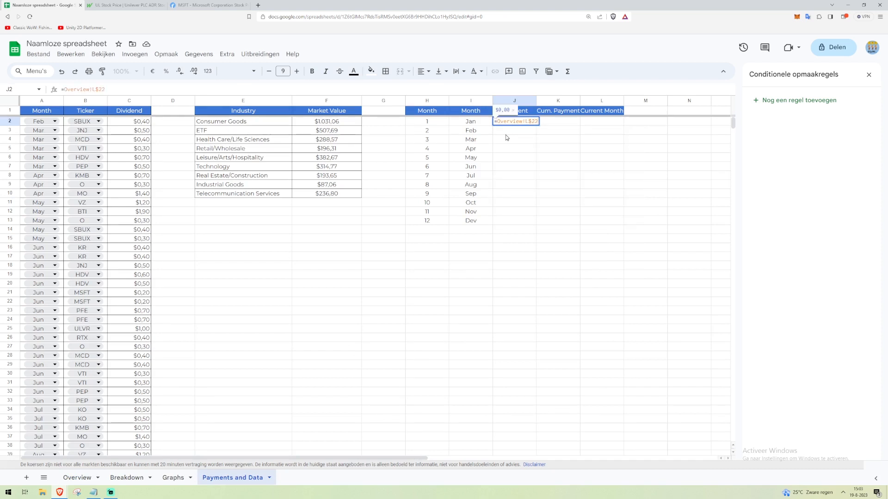
key("Return")
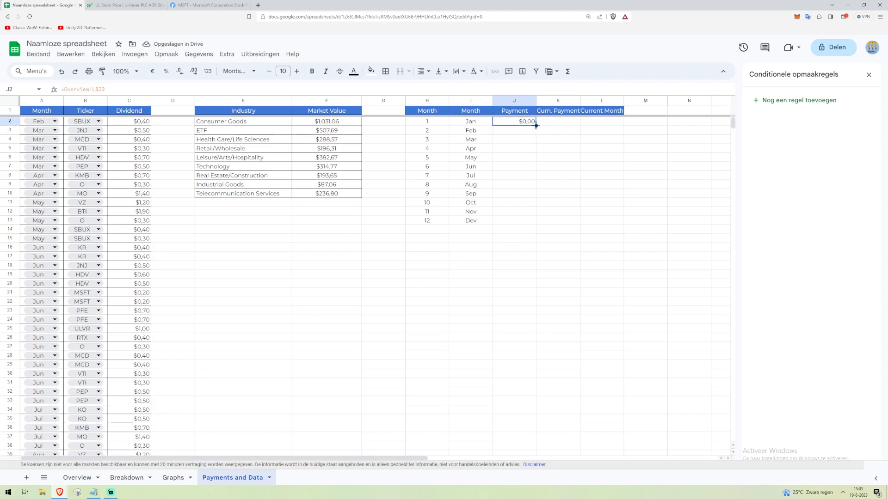
left_click_drag(536, 125, 532, 221)
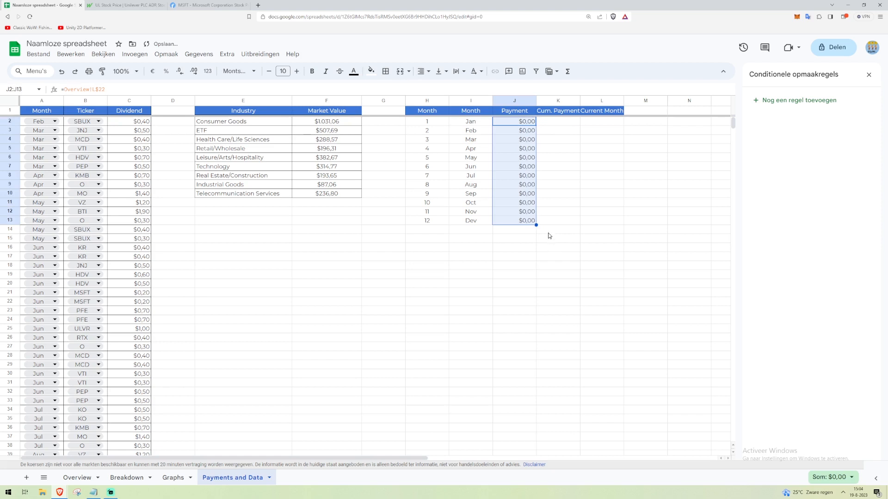
Examine the formulas copied down the Payment column to see which Overview cell each month refers to.
left_click(565, 202)
left_click(526, 134)
left_click(515, 145)
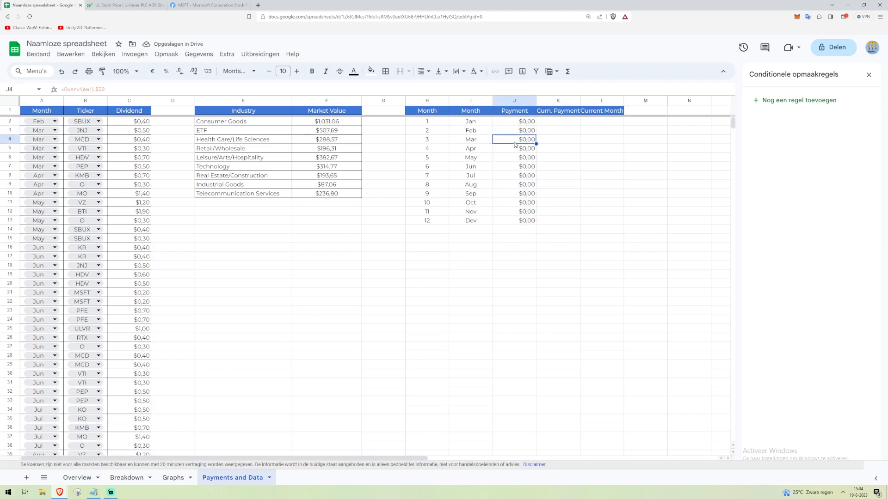
key("Up")
key("Down")
key("Down")
key("Down")
key("Down")
key("Up")
key("Up")
key("Up")
key("Up")
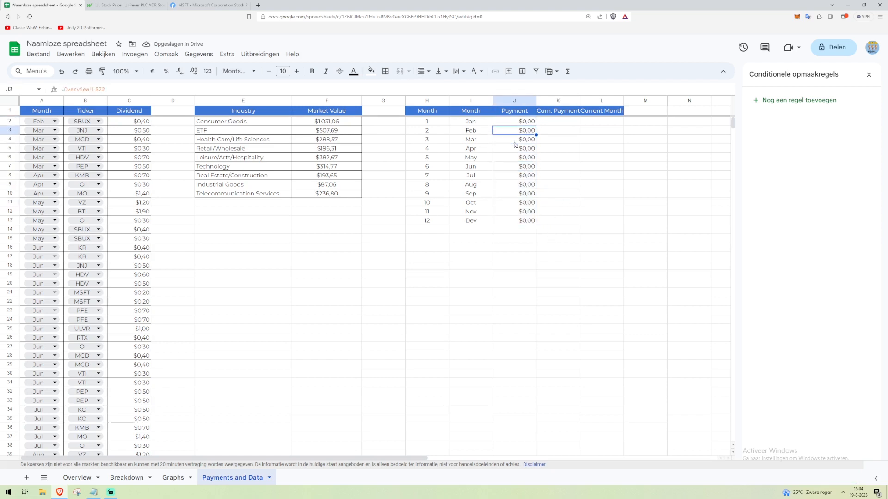
key("Down")
key("Down")
key("Down")
key("Down")
key("Down")
key("Down")
key("Down")
key("Down")
key("Down")
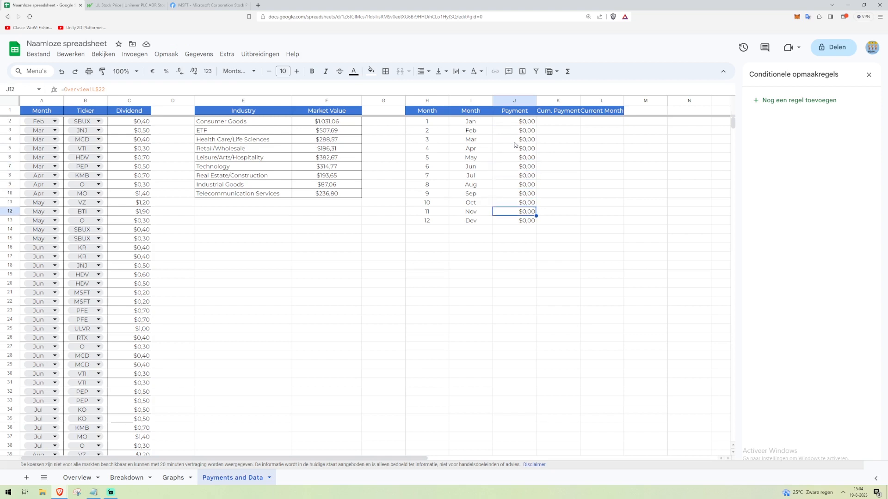
Clear the February to December payment formulas in J3:J13.
key("Down")
key("shift+Up")
key("shift+Up")
key("shift+Up")
key("shift+Up")
key("shift+Up")
key("shift+Up")
key("shift+Up")
key("shift+Up")
key("shift+Up")
key("shift+Up")
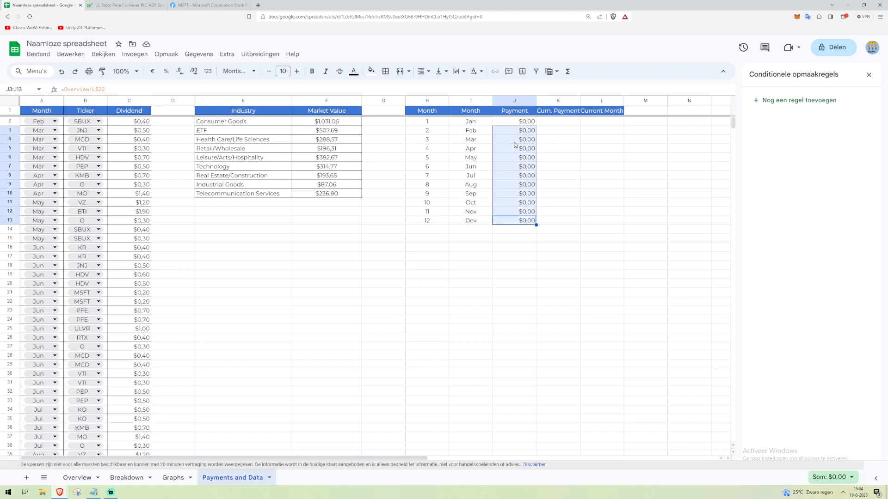
key("Delete")
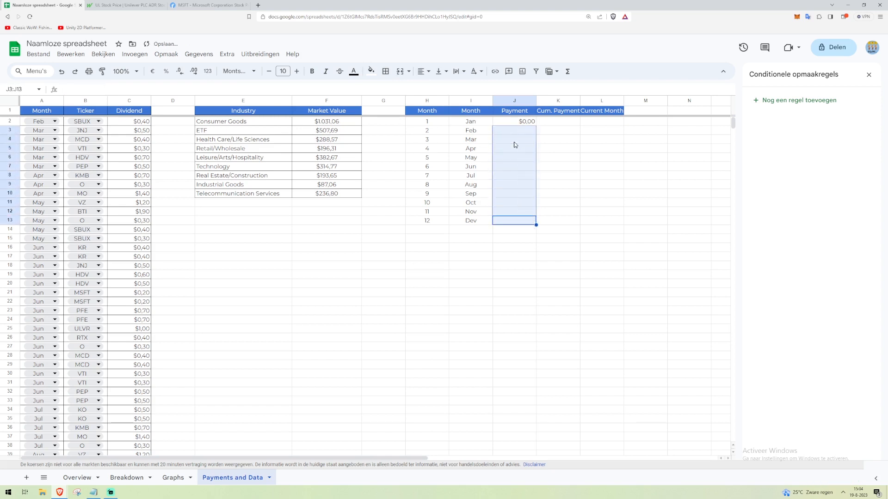
Copy the formula text =Overview!L$22 from the January payment cell J2.
left_click(514, 142)
left_click(525, 123)
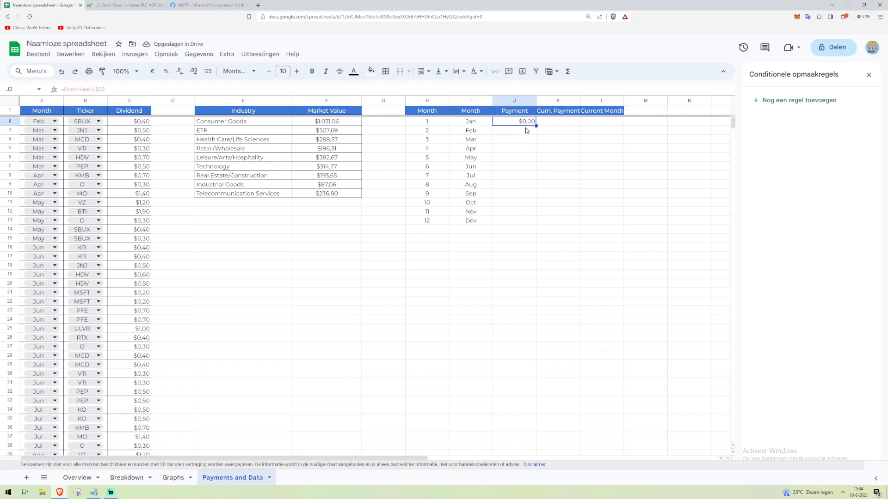
left_click(513, 133)
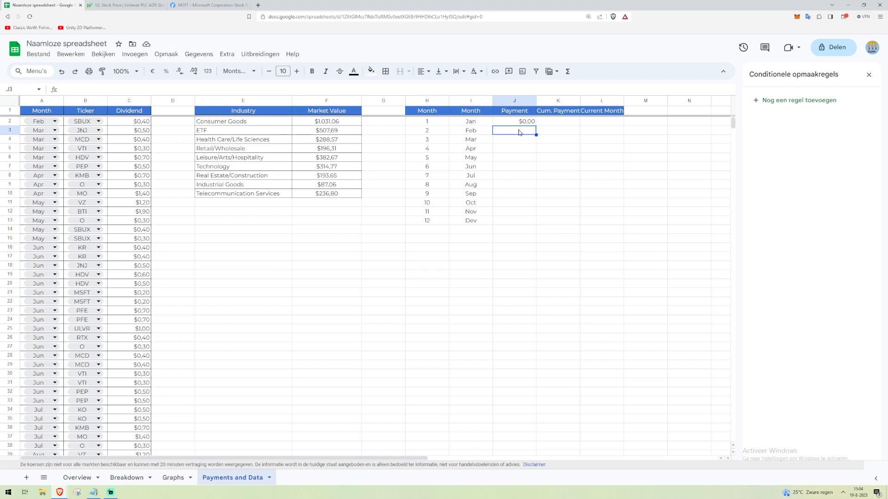
key("Up")
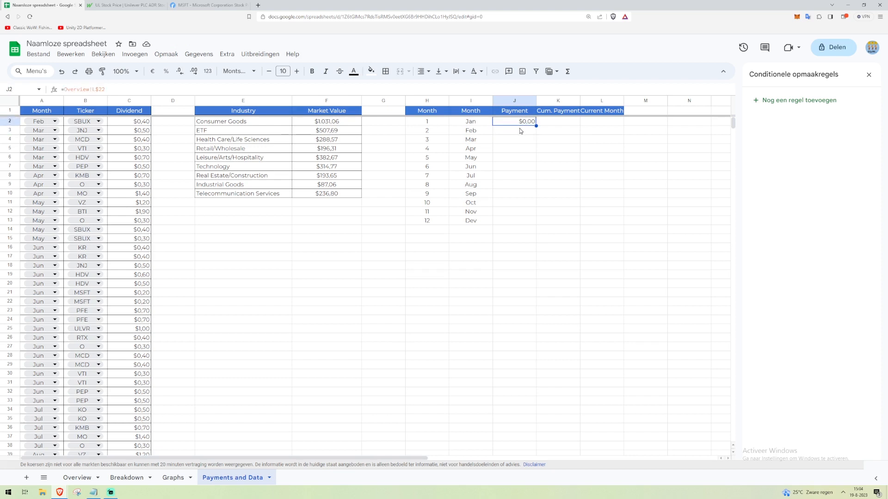
triple_click(135, 87)
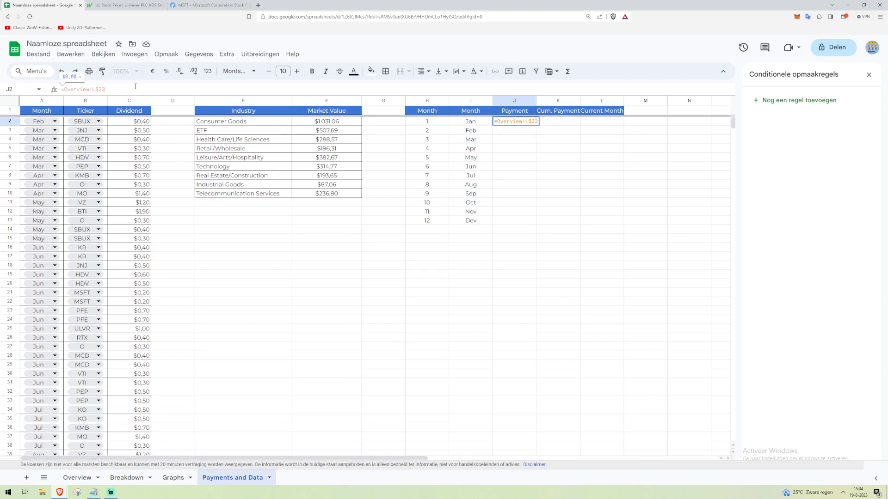
key("ctrl+c")
key("Return")
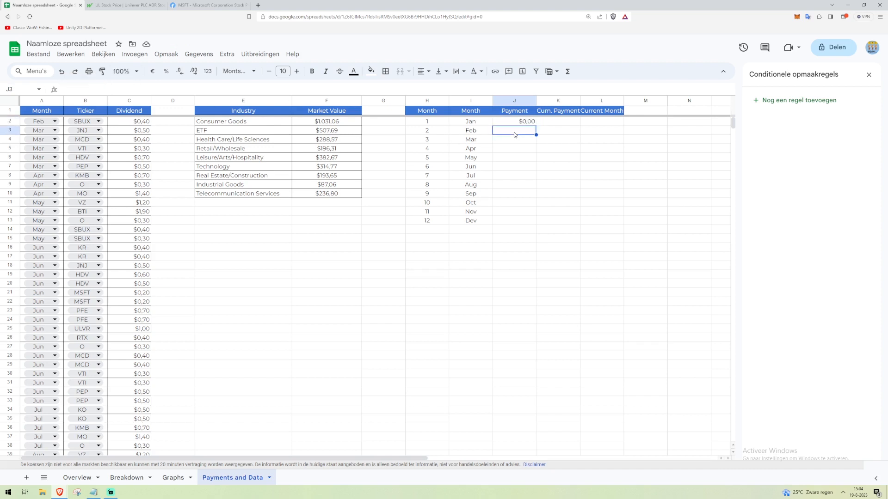
key("ctrl+v")
key("Down")
key("ctrl+v")
key("Down")
key("Up")
key("Up")
key("ctrl+z")
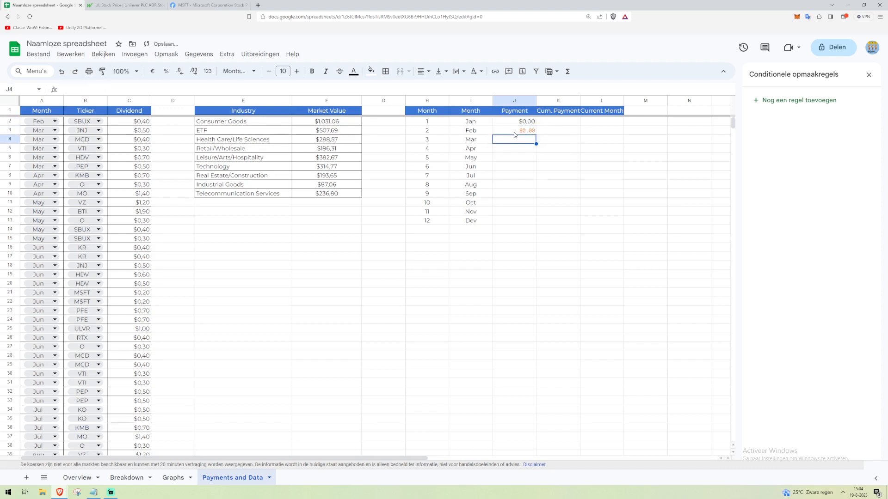
key("ctrl+z")
key("Up")
key("Down")
Paste =Overview!L$22 into each payment cell from February to December, J3 through J13.
key("ctrl+v")
key("Down")
key("ctrl+v")
key("Down")
key("ctrl+v")
key("Down")
key("ctrl+v")
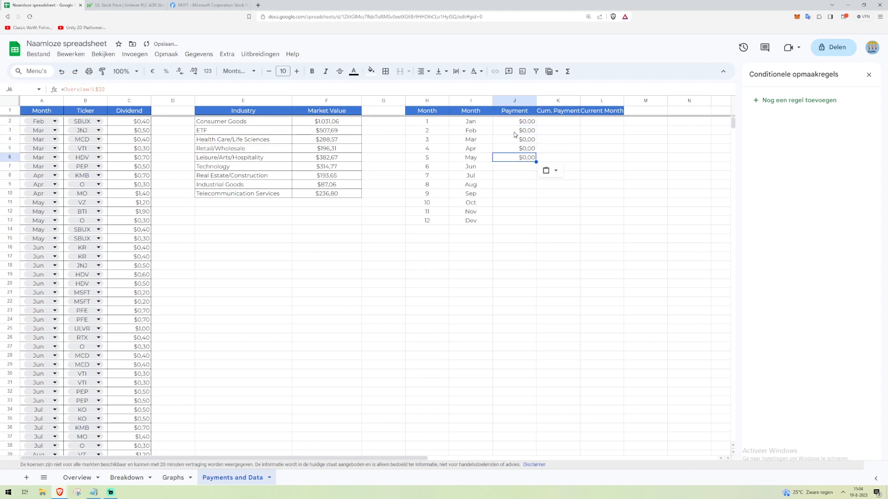
key("Down")
key("ctrl+v")
key("Down")
key("ctrl+v")
key("Down")
key("ctrl+v")
key("Down")
key("ctrl+v")
key("Down")
key("ctrl+v")
key("Down")
key("ctrl+v")
key("Down")
key("ctrl+v")
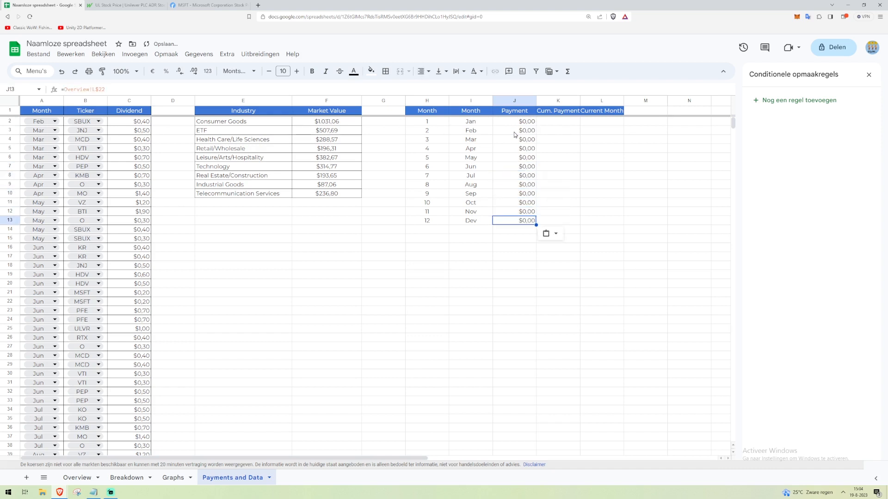
Change the February payment formula in J3 to =Overview!M$22.
key("Up")
key("Up")
key("Up")
key("Up")
key("Up")
key("Up")
key("Up")
key("Up")
key("Up")
key("Up")
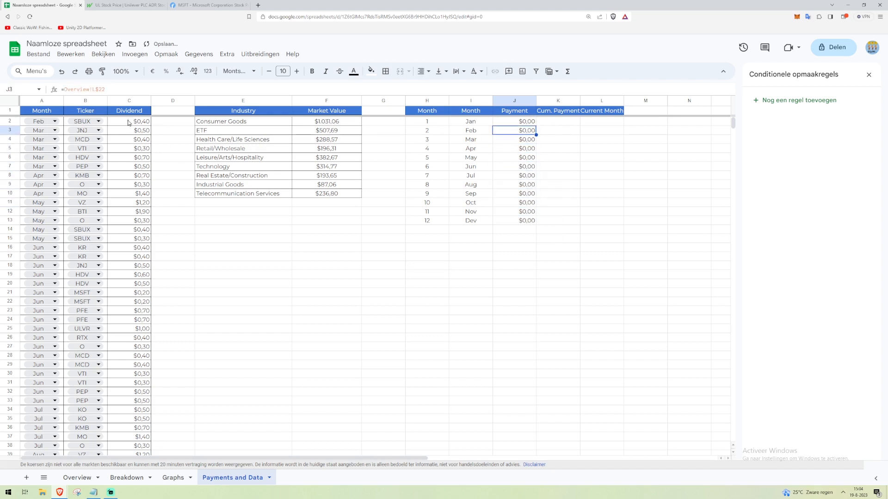
left_click(100, 90)
key("BackSpace")
type("M")
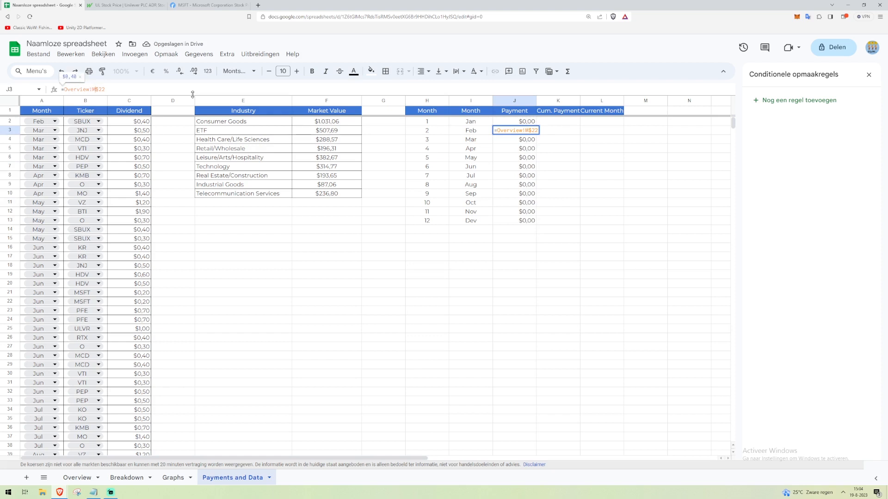
key("Return")
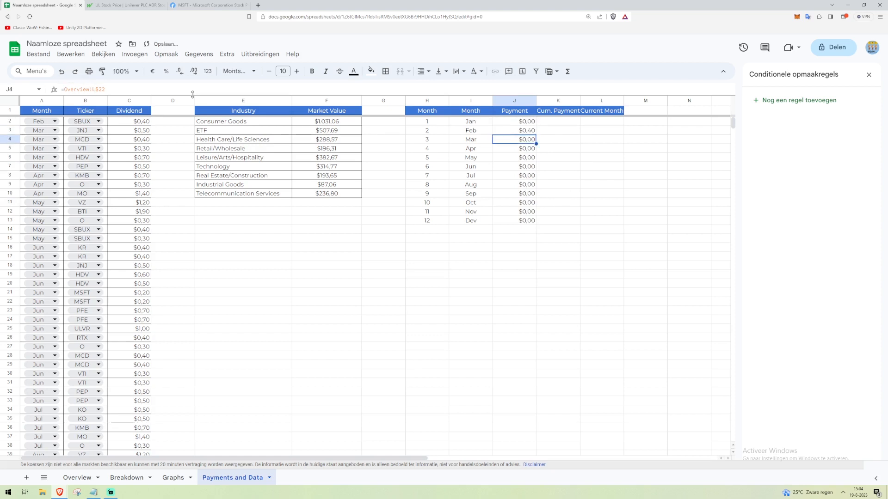
Change the March payment formula in J4 to =Overview!N$22 and point the April payment in J5 to April's total in Overview row 22.
left_click(97, 90)
key("BackSpace")
type("N")
key("Return")
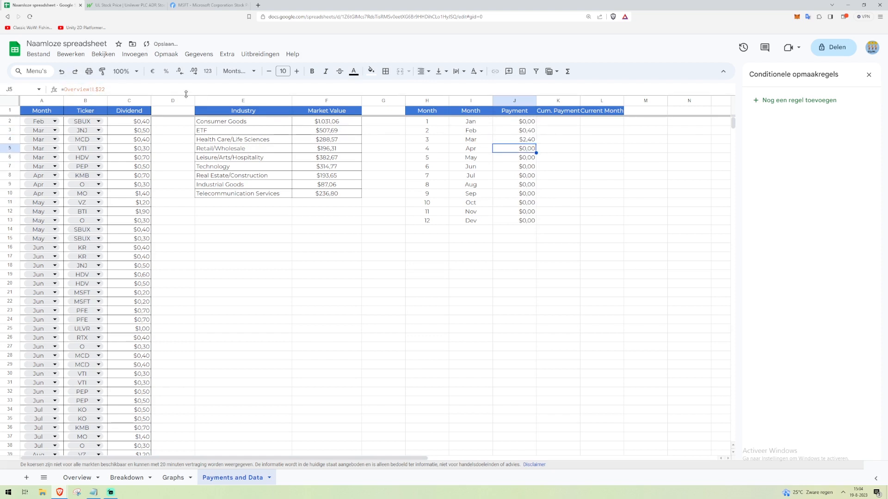
left_click(95, 91)
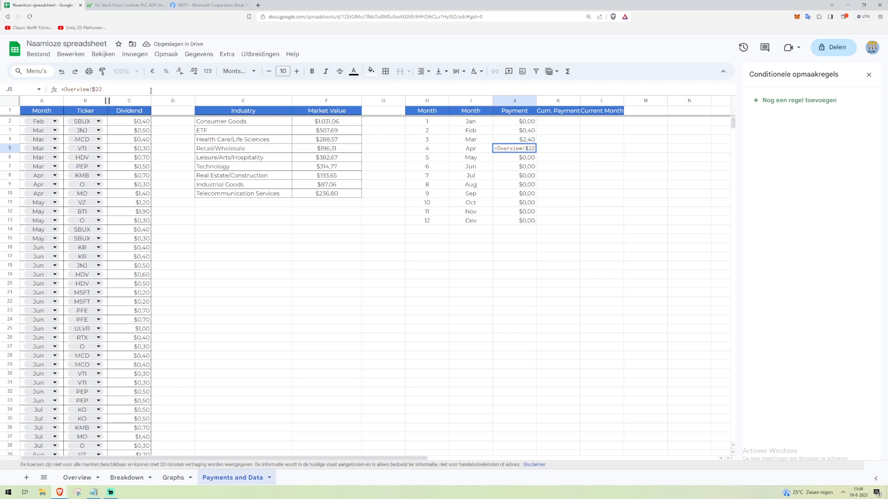
key("BackSpace")
type("N")
key("Return")
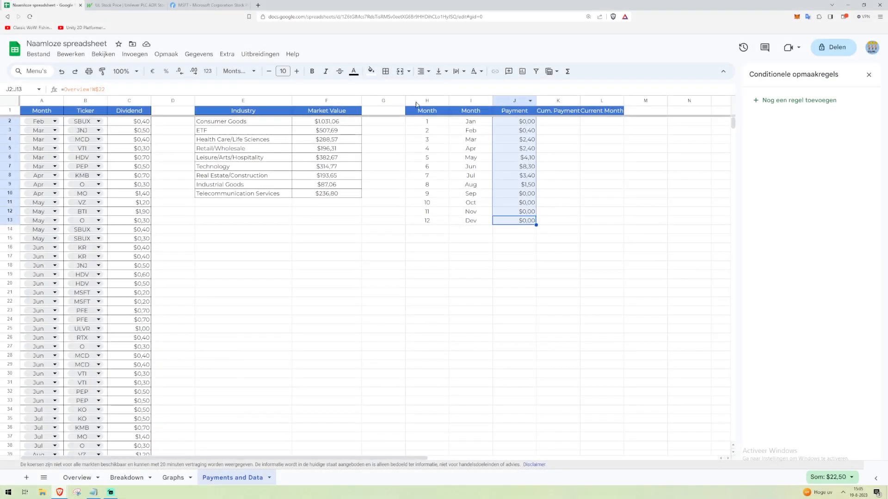
Centre the monthly payment amounts in J2:J13 horizontally.
left_click(423, 72)
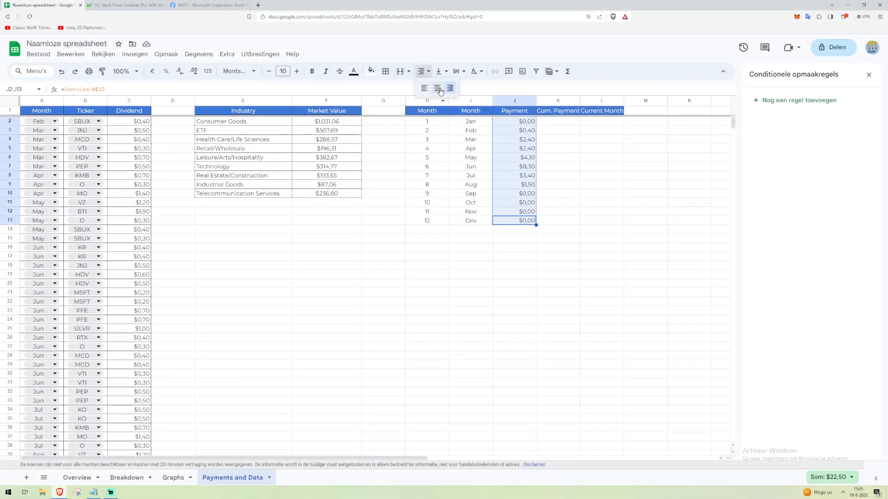
left_click(440, 89)
left_click(565, 123)
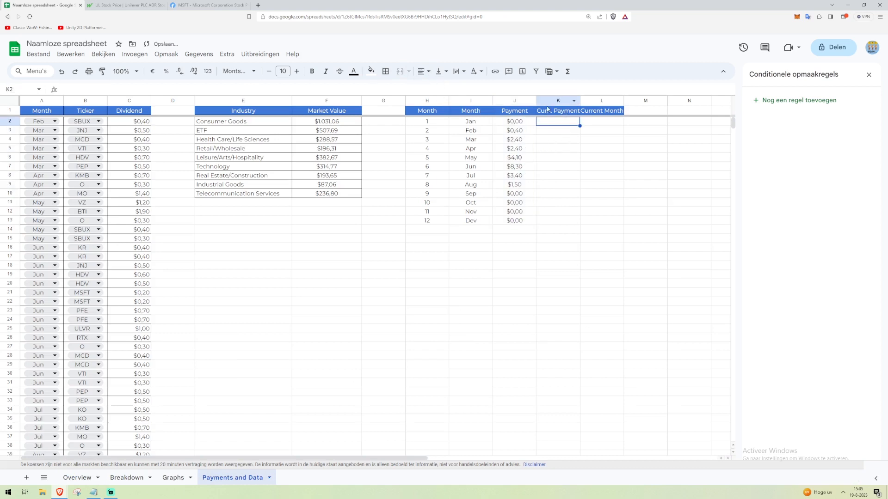
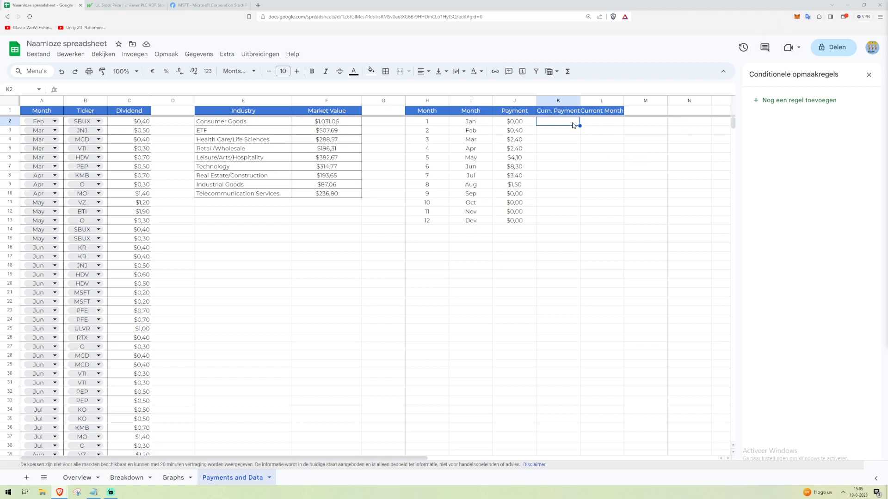
Enter =INT(Text(Today(); "M")) in L2 to calculate the current month number.
left_click(614, 123)
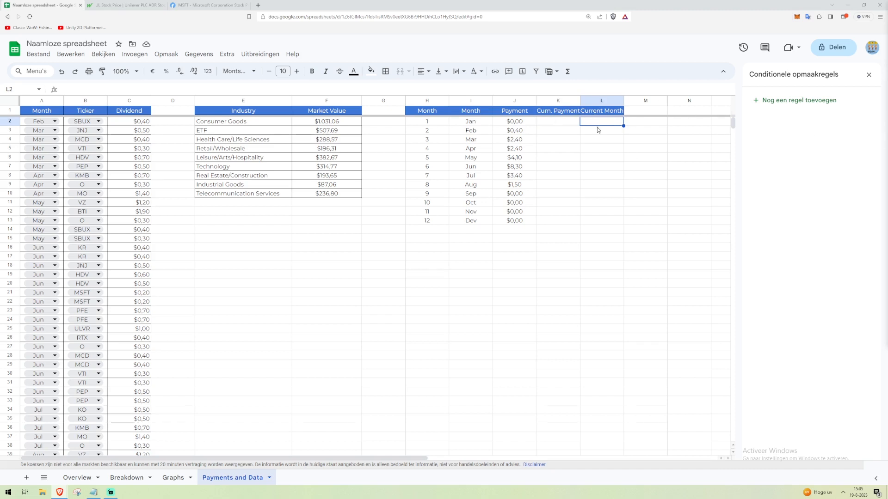
left_click(140, 86)
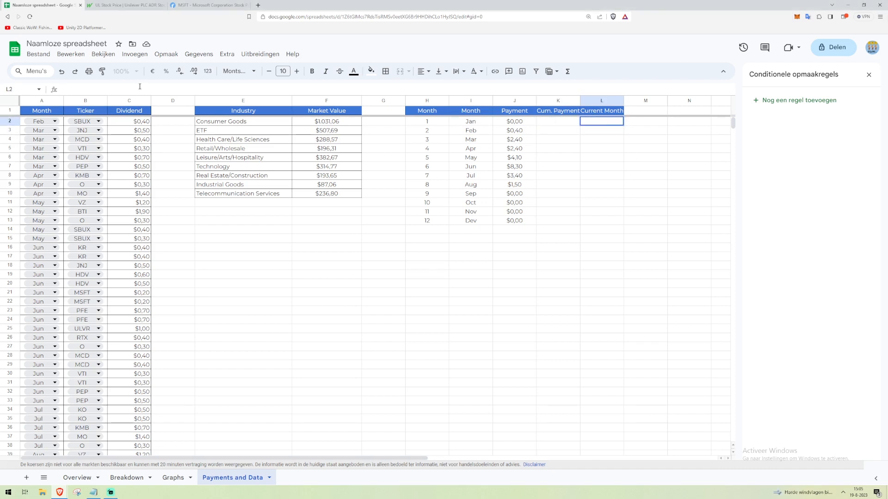
type("=I")
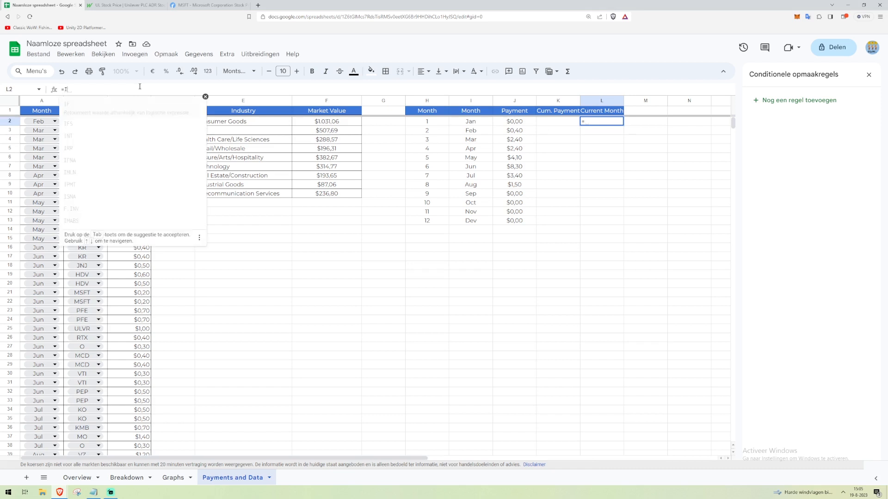
type("NT(")
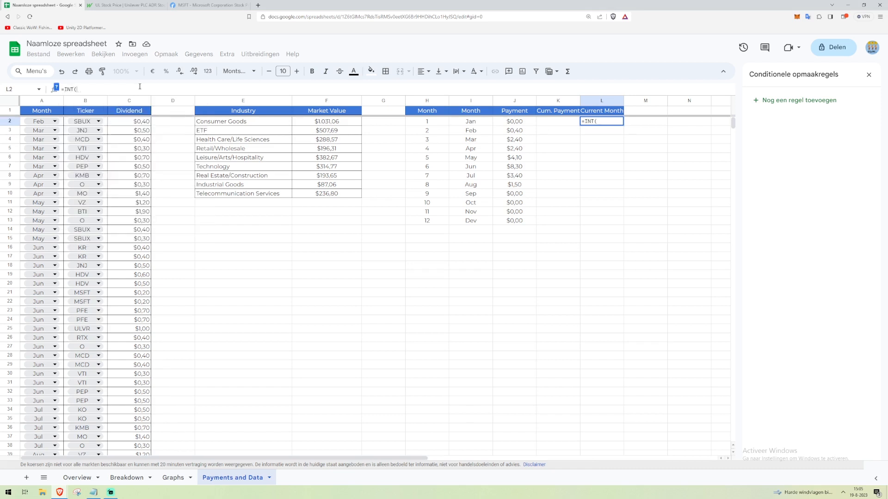
type("Text(Today()")
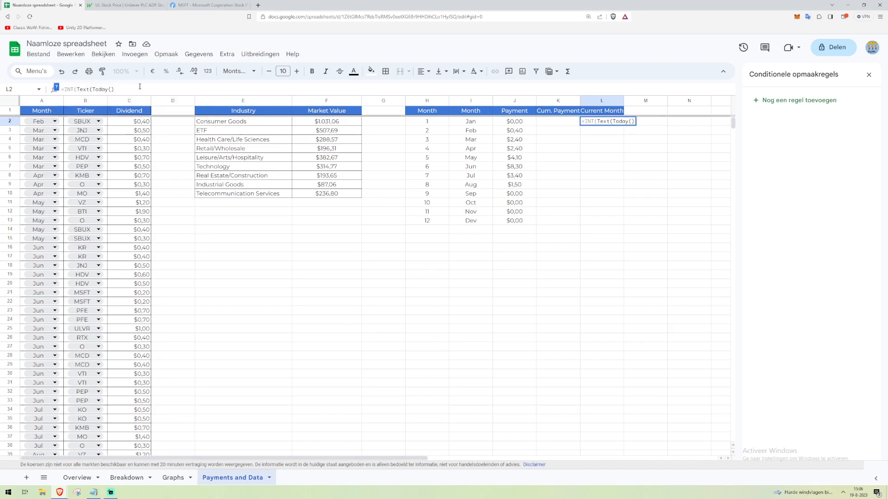
type("; \"M\"))")
key("Return")
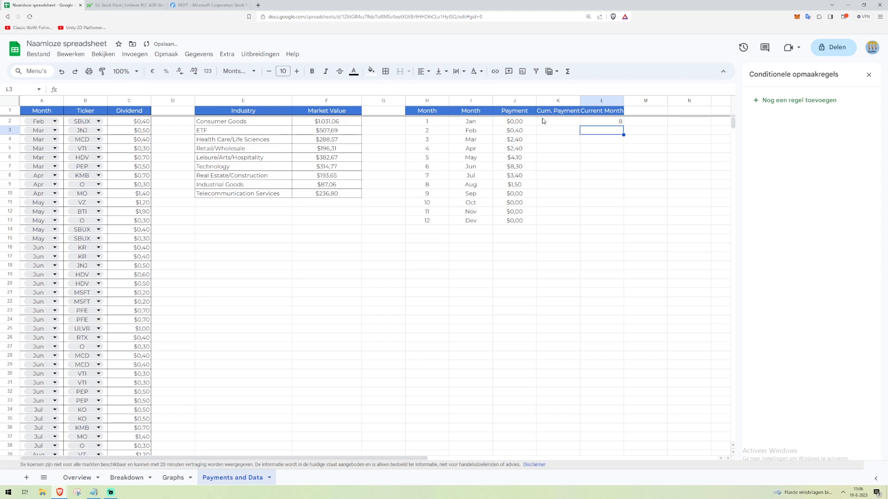
Review the TEXT and TODAY parts inside the Current Month formula in L2 without changing it.
left_click(603, 122)
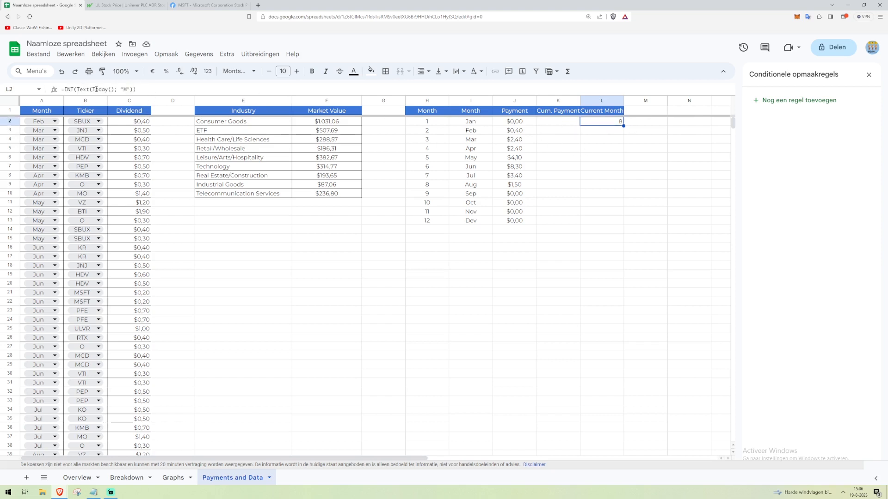
left_click_drag(93, 89, 133, 88)
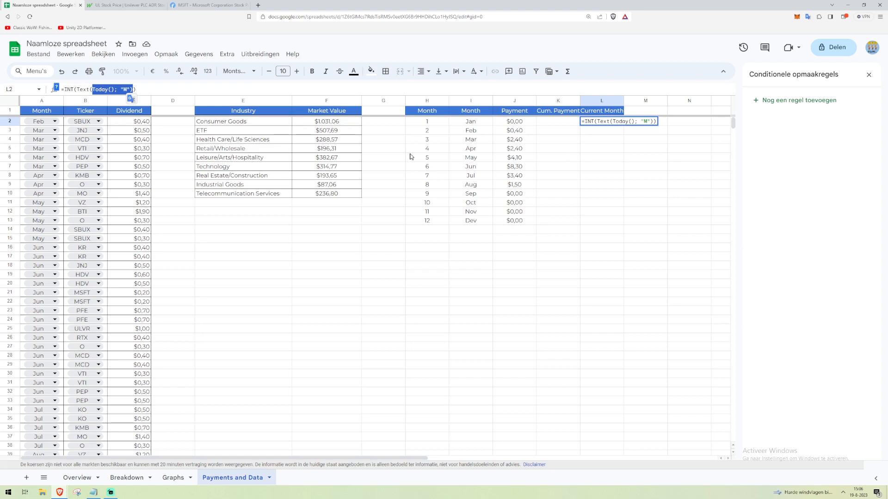
left_click(128, 88)
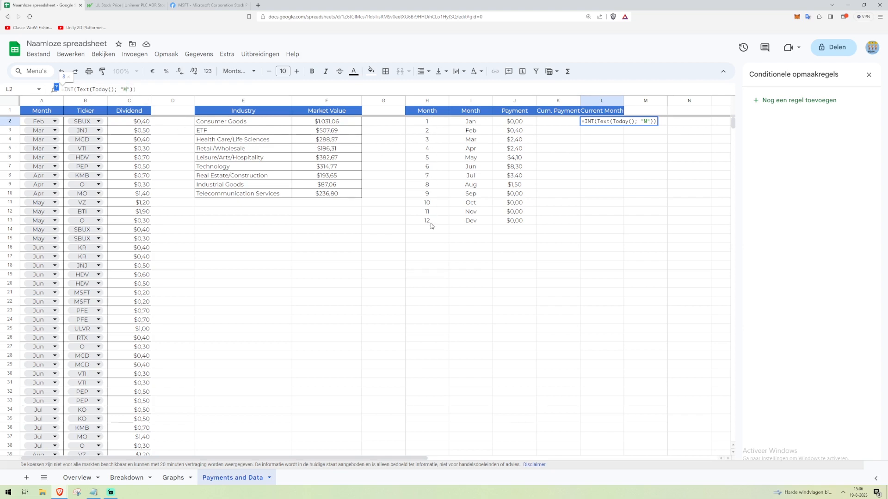
left_click(599, 121)
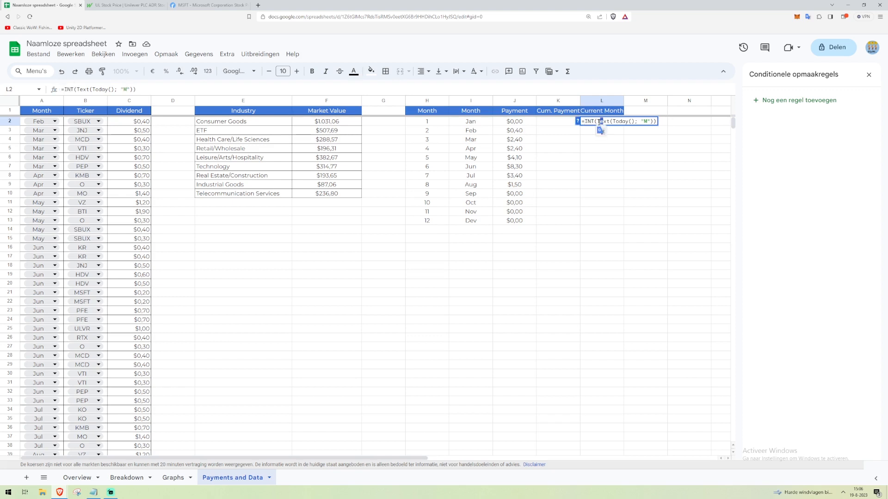
left_click_drag(597, 122, 656, 121)
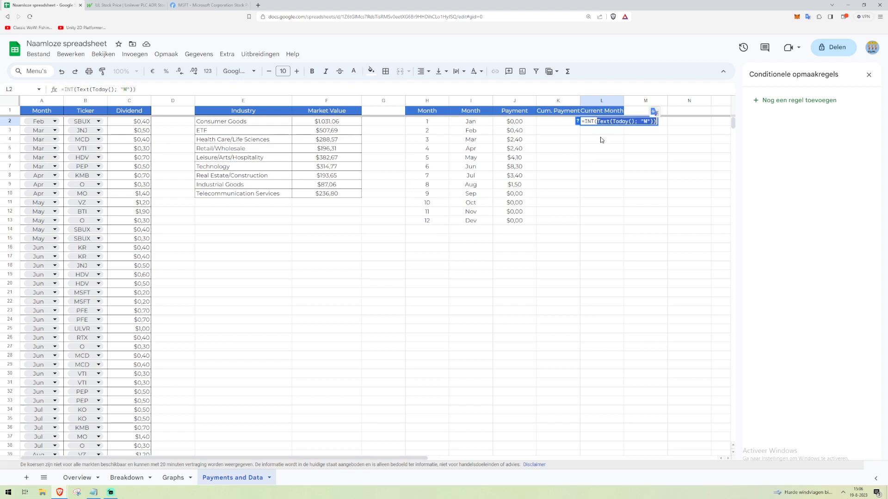
key("Escape")
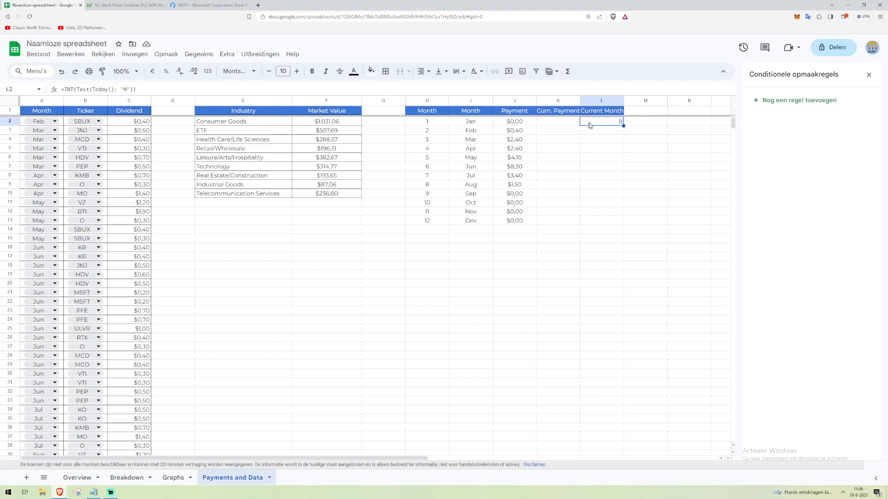
Apply all borders to the Current Month cell L2.
left_click(387, 72)
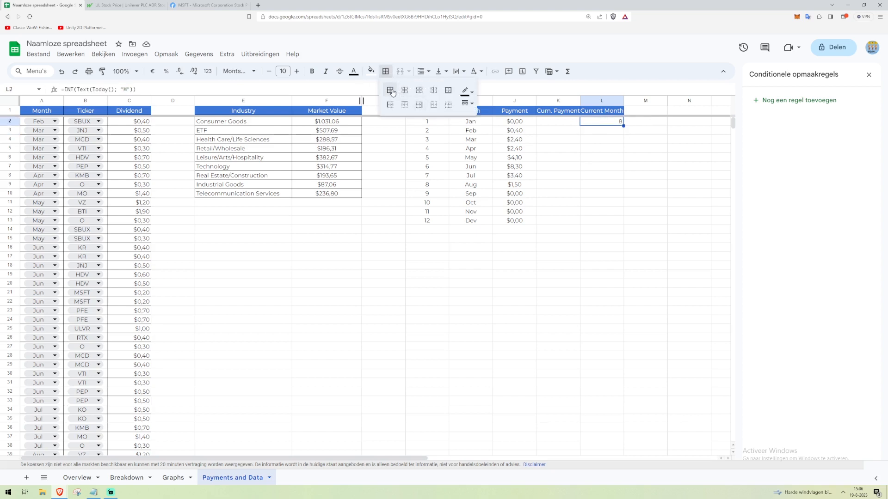
left_click(390, 90)
left_click(594, 158)
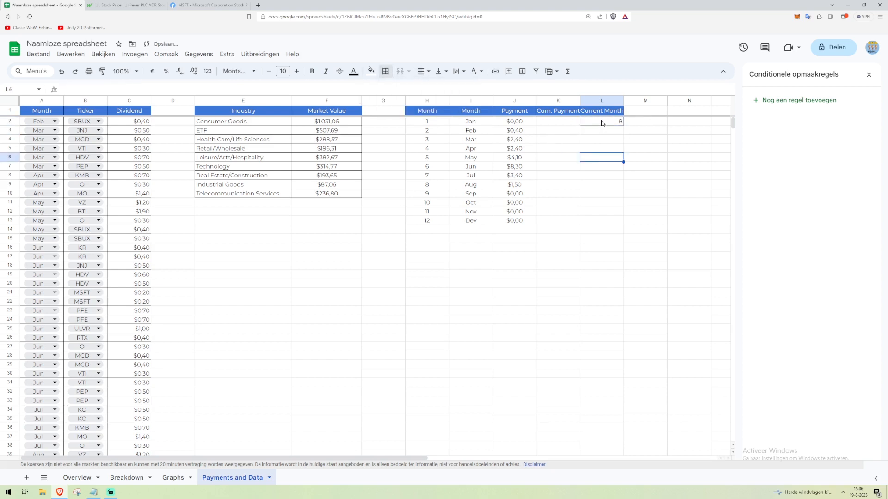
Enter =J2 in K2 as the January cumulative payment.
left_click(555, 124)
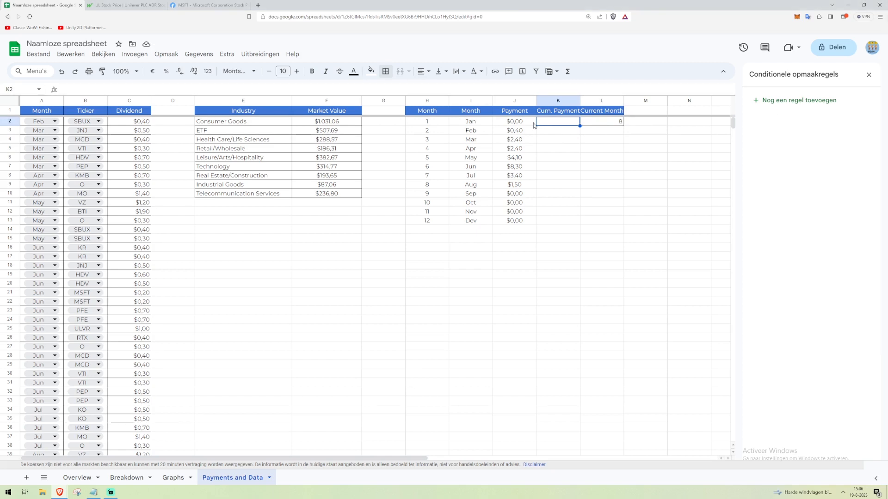
type("=")
left_click(517, 126)
key("Return")
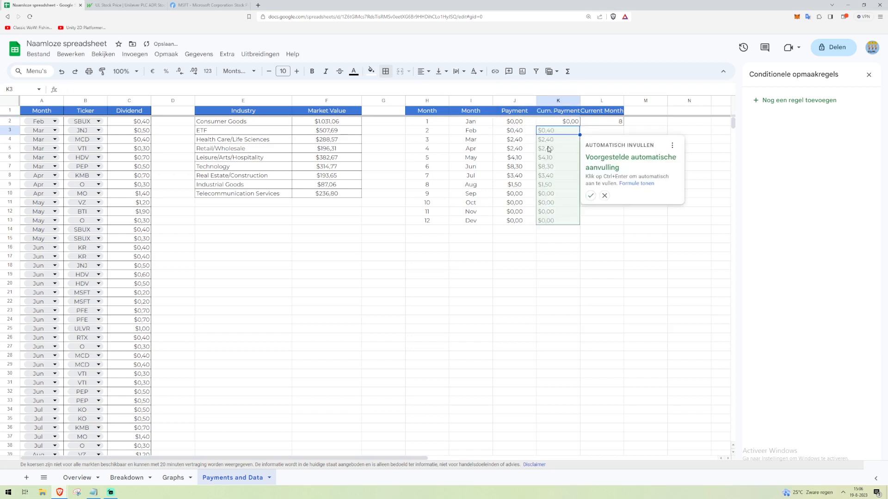
Reject the suggested autofill and enter =If($L$2<H3;"";J3+K2) in K3 as the February cumulative payment.
left_click(605, 196)
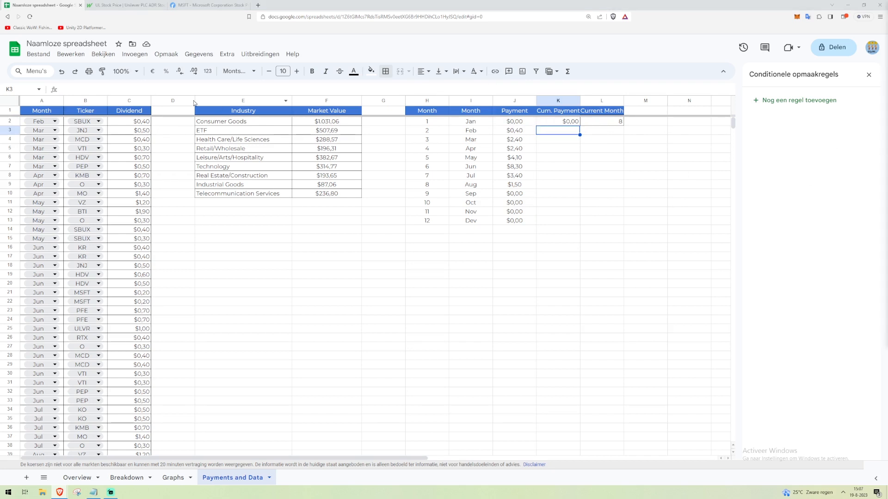
left_click(159, 87)
type("If")
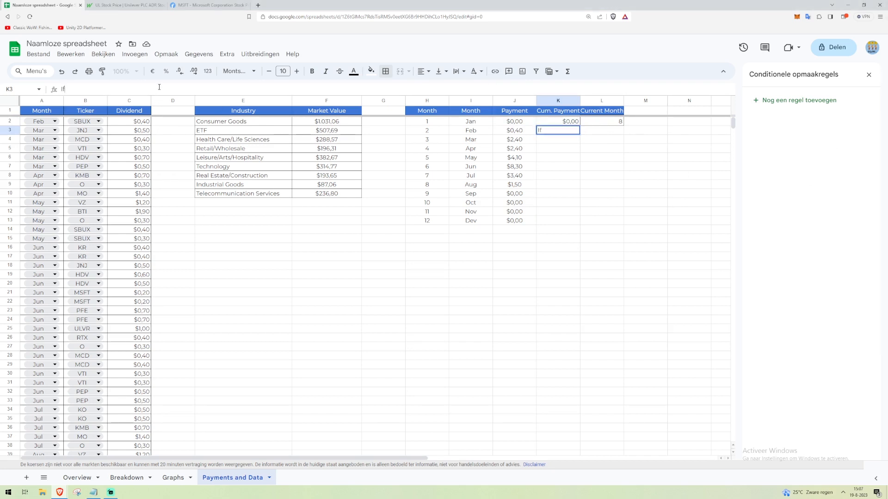
type("($L$2")
key("Home")
type("=")
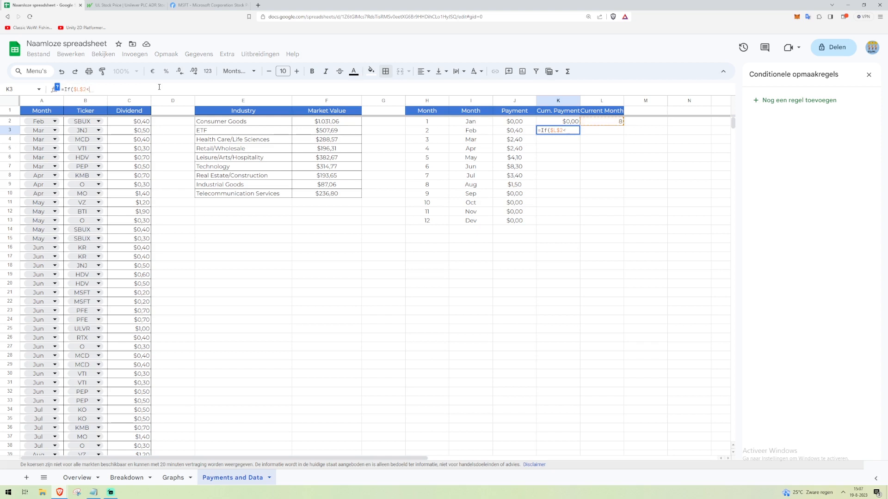
type("<H3")
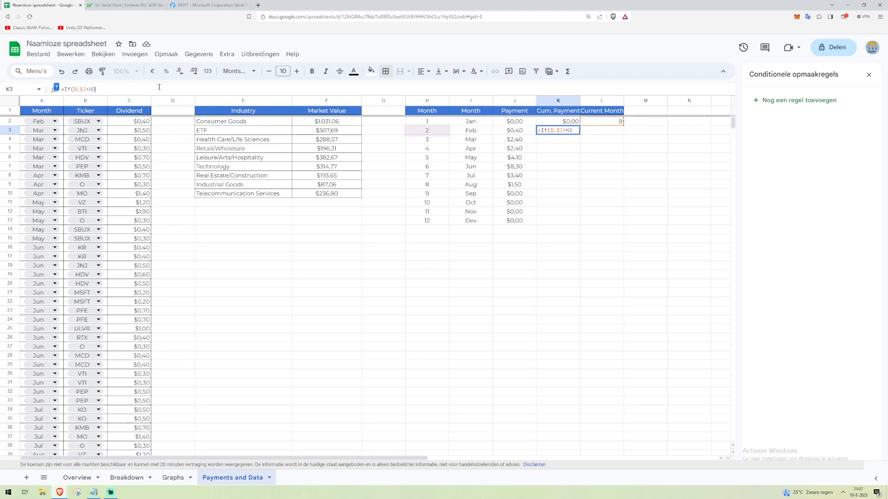
type(";\"\"")
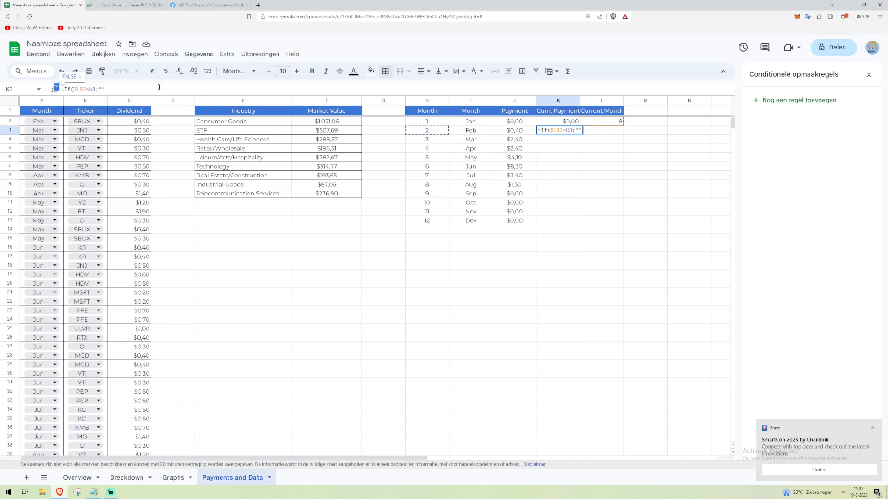
type(";J")
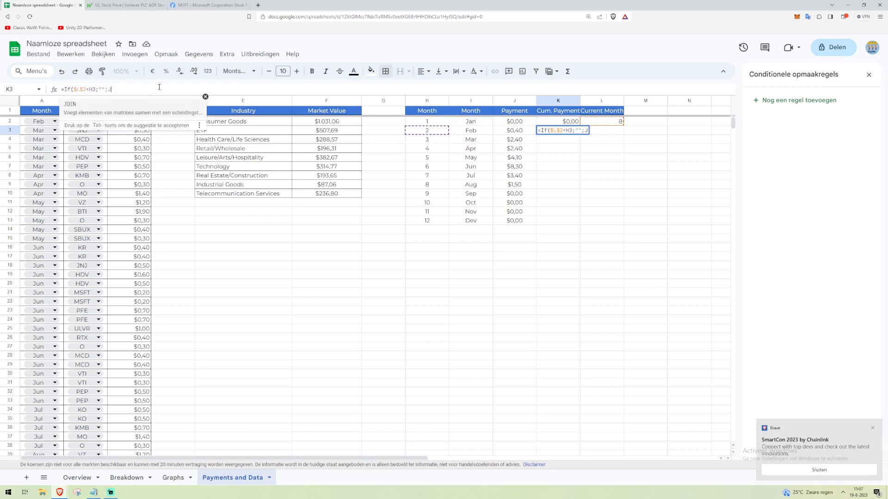
type("3+K2)")
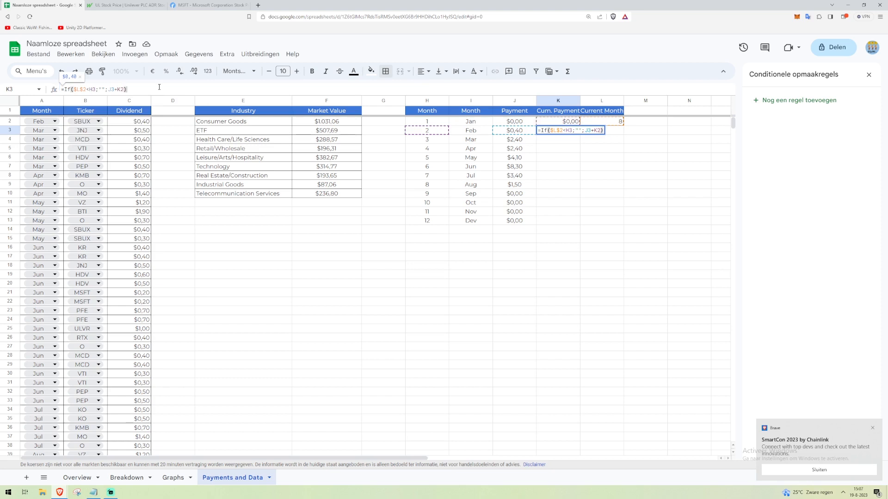
key("Return")
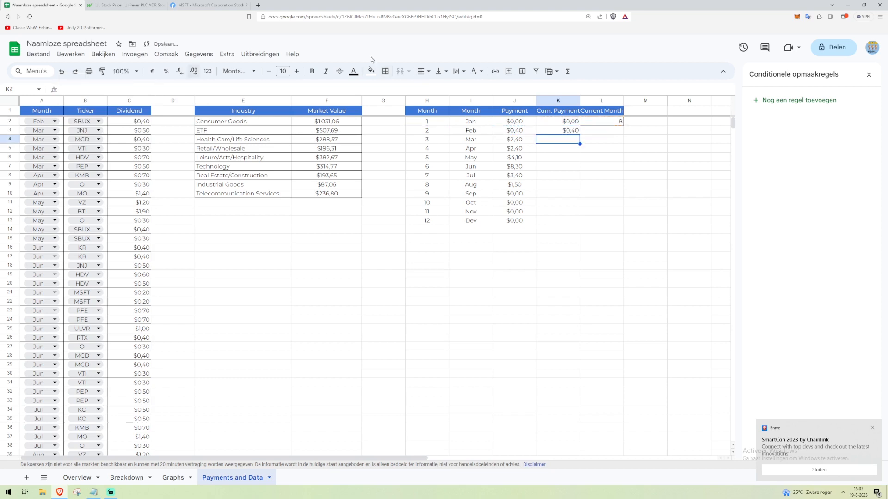
Fill the cumulative payment formula from K3 down through K13.
left_click(563, 133)
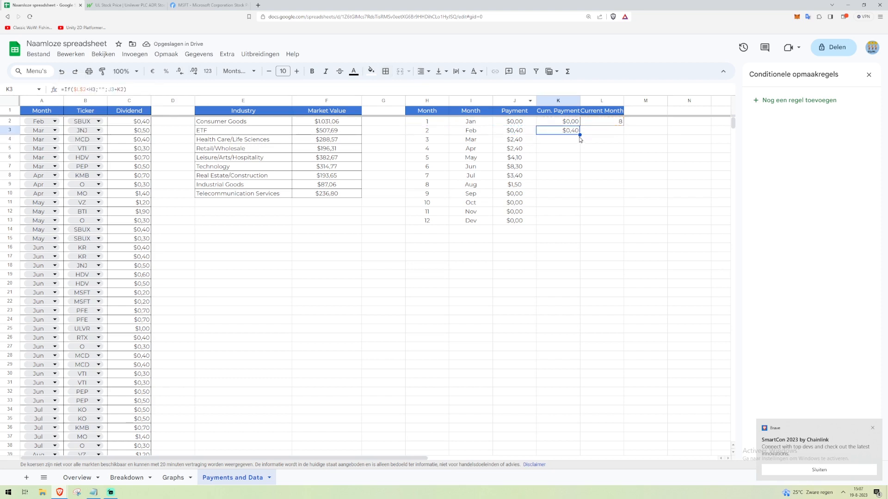
left_click_drag(580, 135, 578, 224)
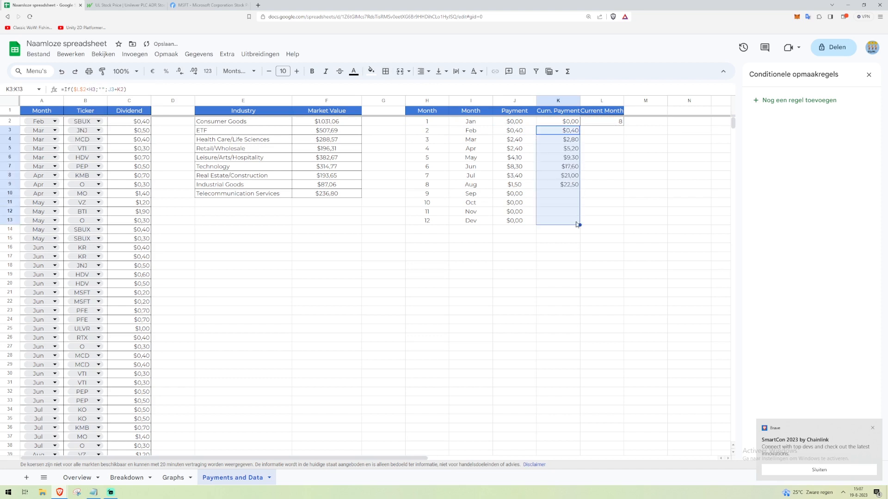
left_click(606, 186)
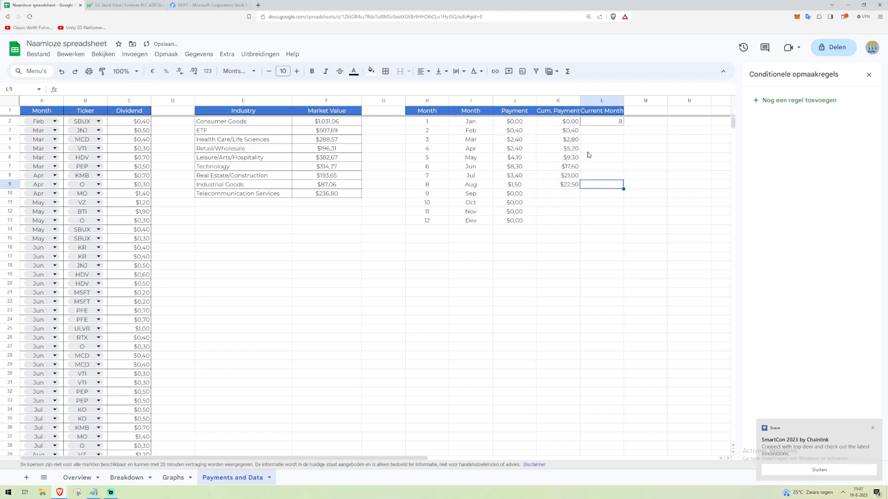
Examine the filled cumulative payment formulas in column K, including the September to December cells.
left_click(558, 131)
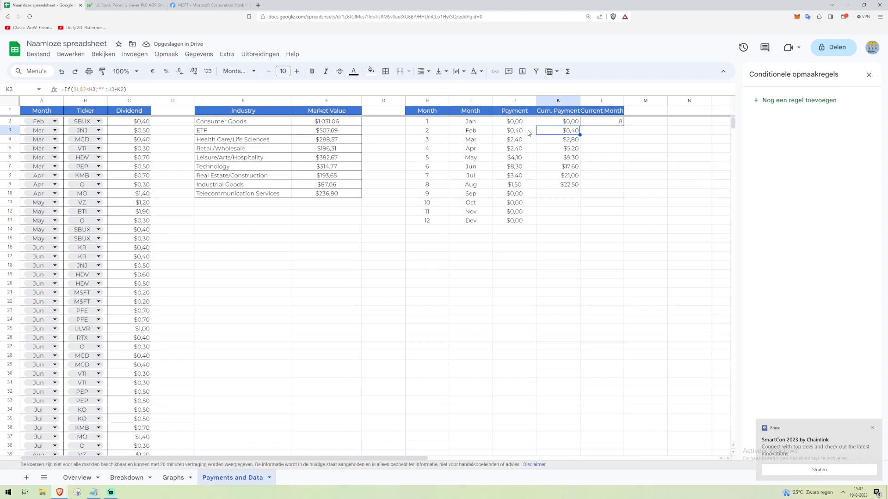
left_click(570, 142)
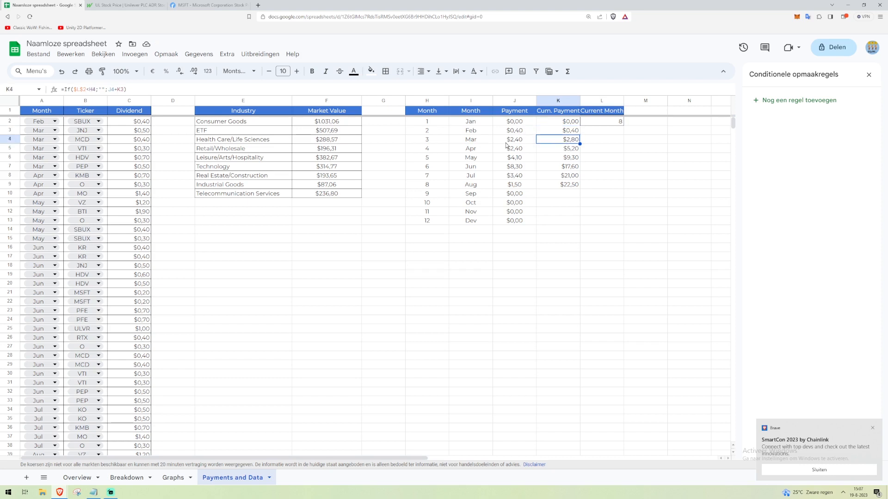
left_click(566, 152)
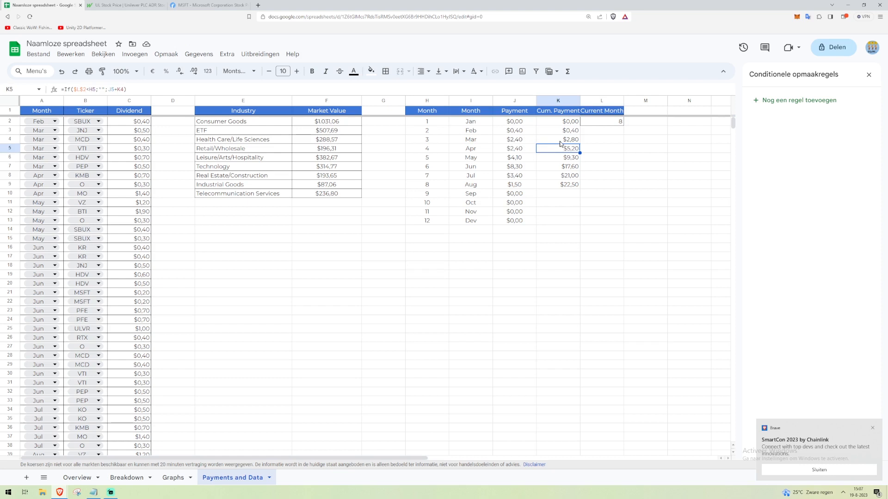
left_click(564, 159)
left_click(566, 177)
left_click(567, 193)
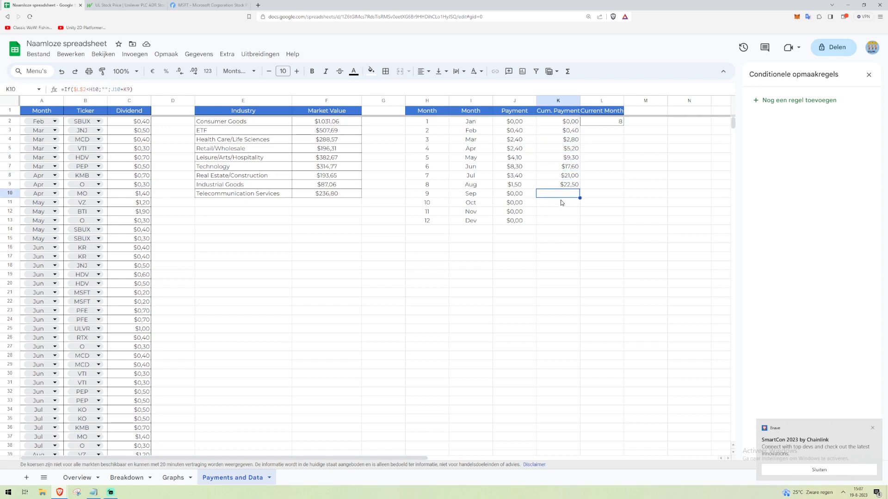
left_click(565, 219, "shift")
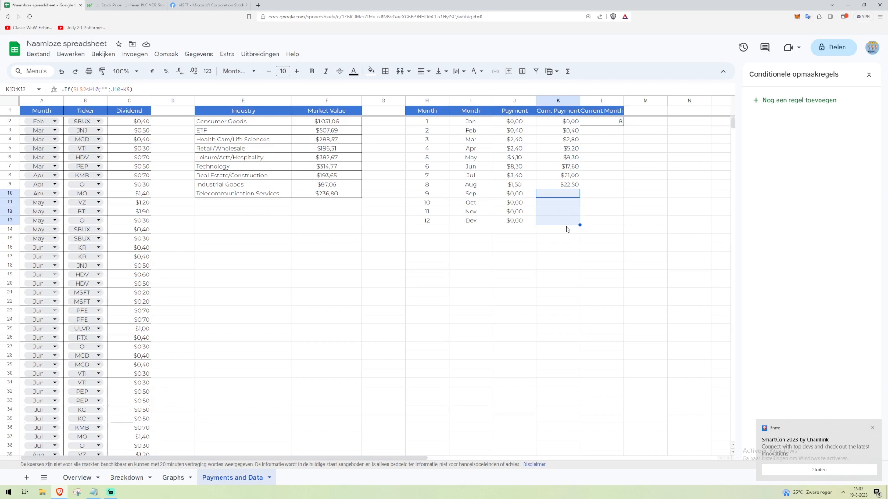
left_click(529, 238)
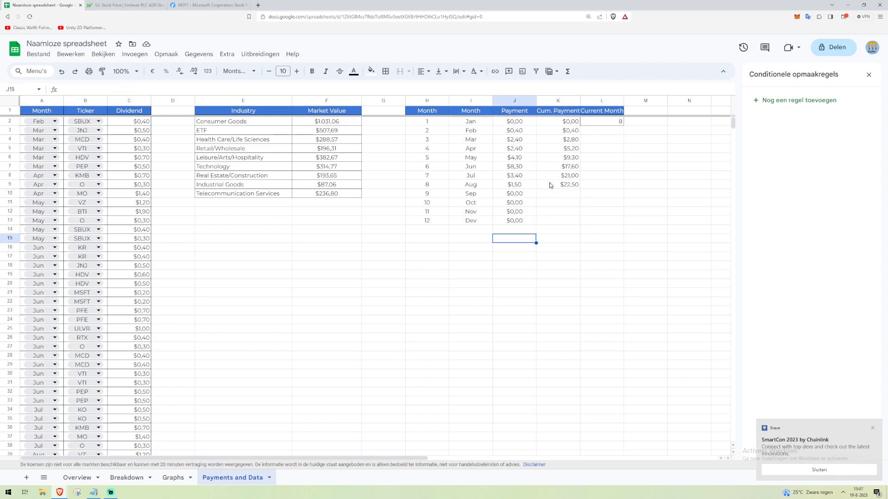
Apply all borders to the monthly payments table H2:K13 and dismiss the browser notification.
left_click(438, 122)
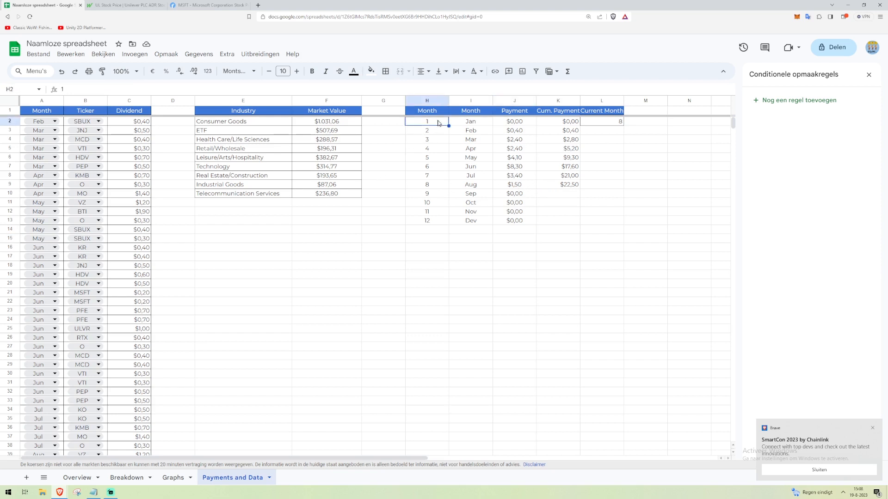
left_click(567, 223, "shift")
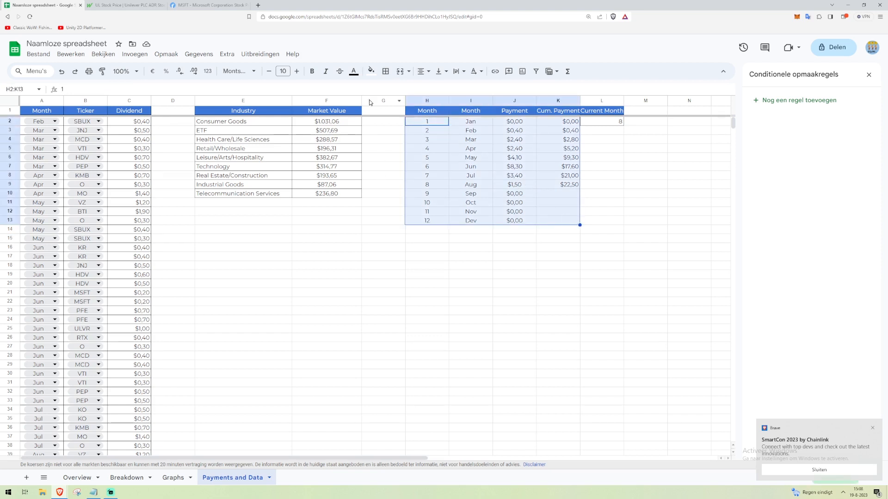
left_click(422, 72)
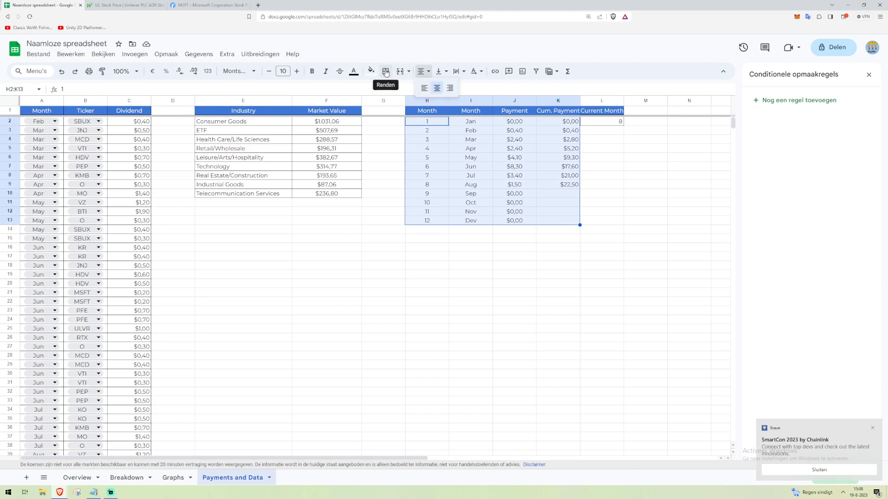
left_click(386, 72)
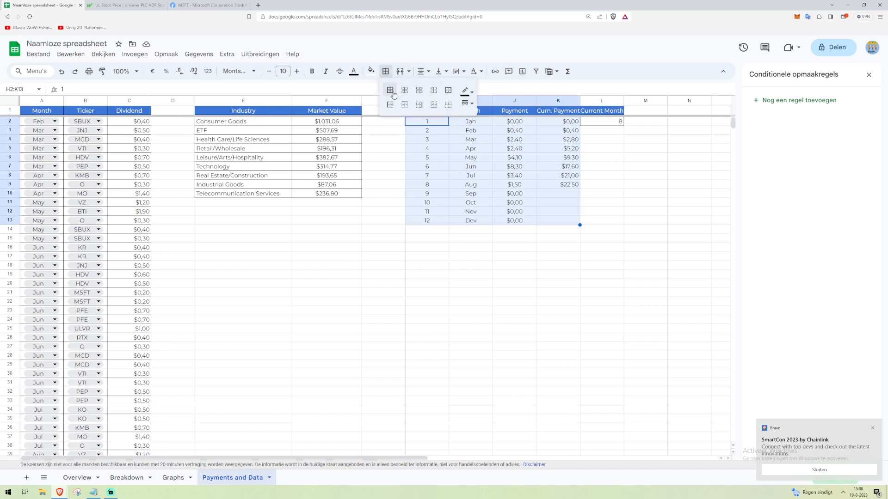
left_click(391, 90)
left_click(632, 203)
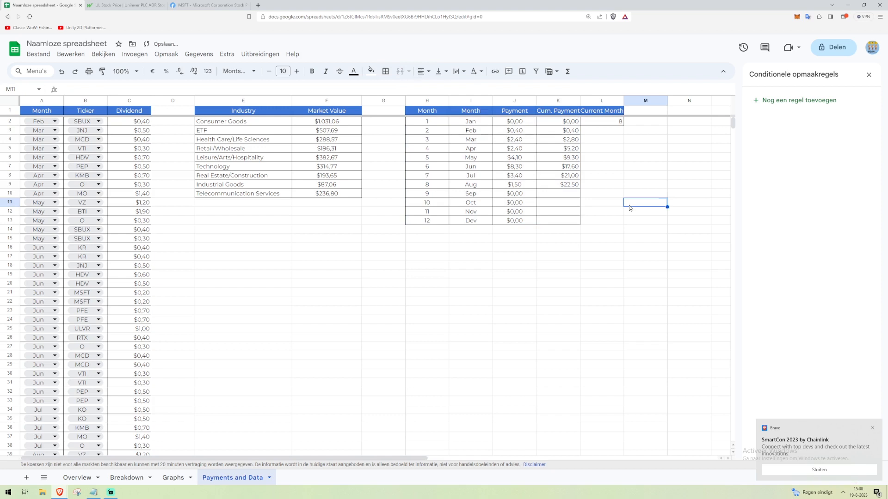
left_click(873, 430)
left_click(429, 286)
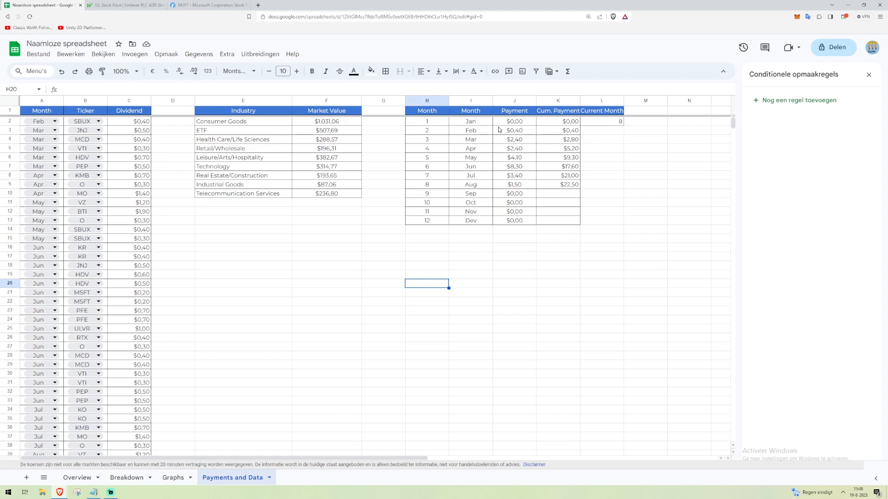
left_click(592, 212)
left_click(588, 226)
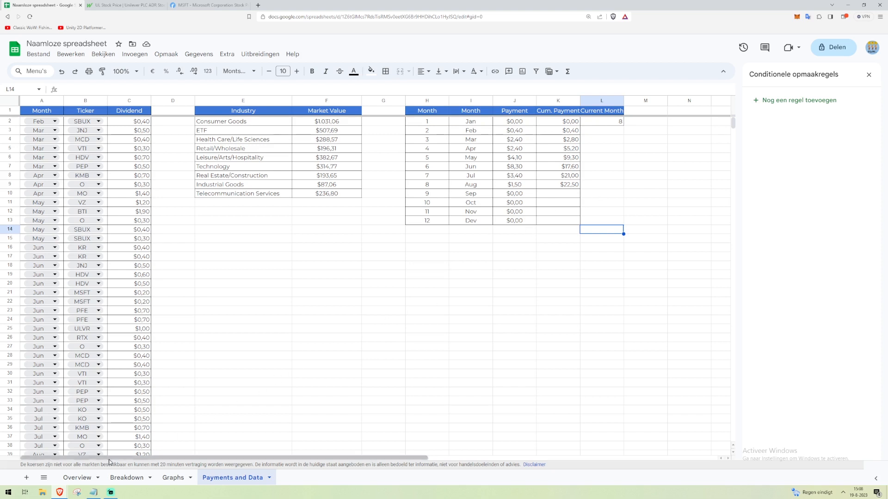
left_click(90, 478)
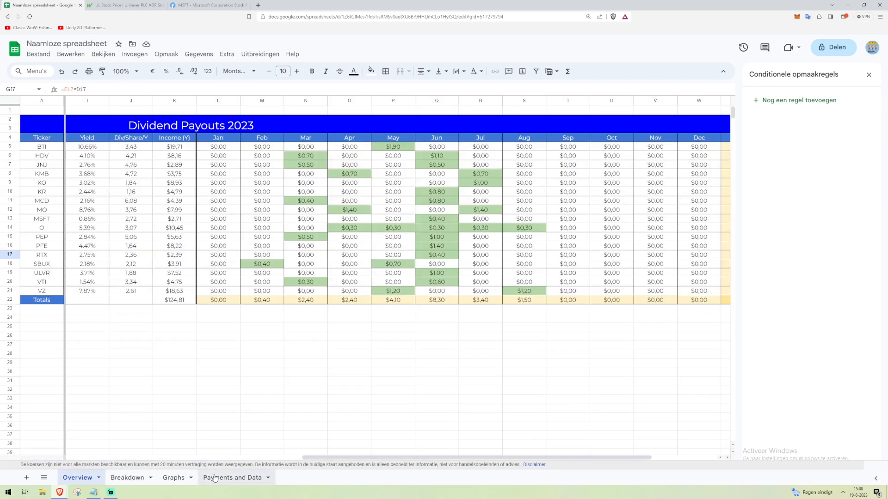
left_click_drag(458, 458, 50, 455)
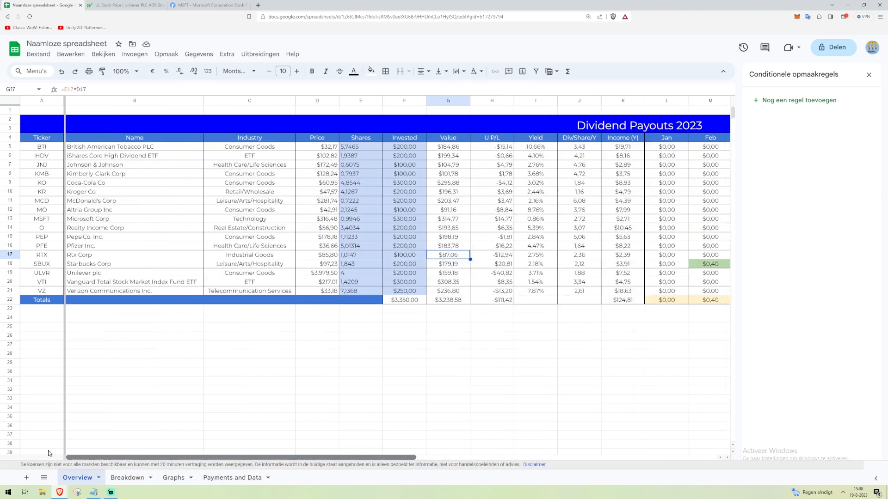
left_click(223, 484)
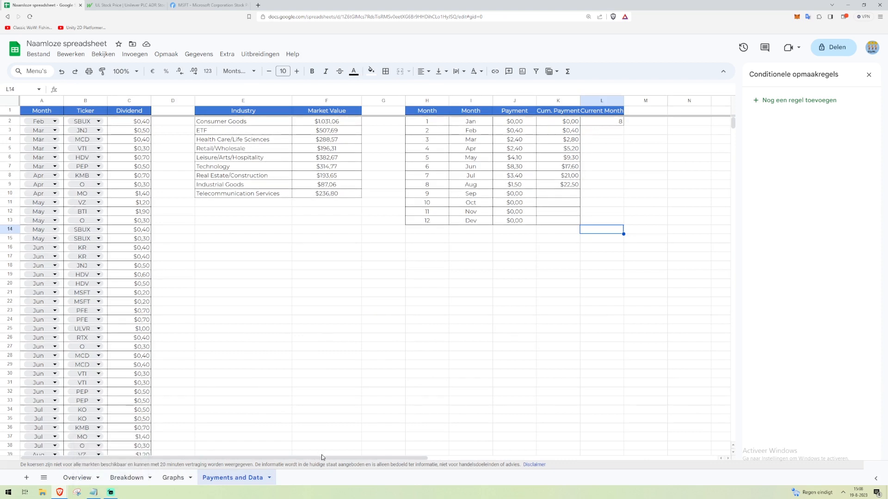
left_click(125, 480)
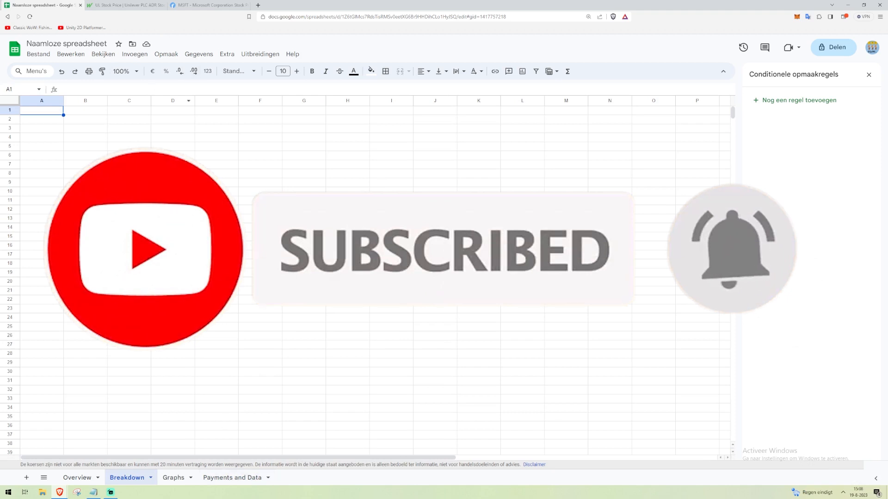
left_click(220, 480)
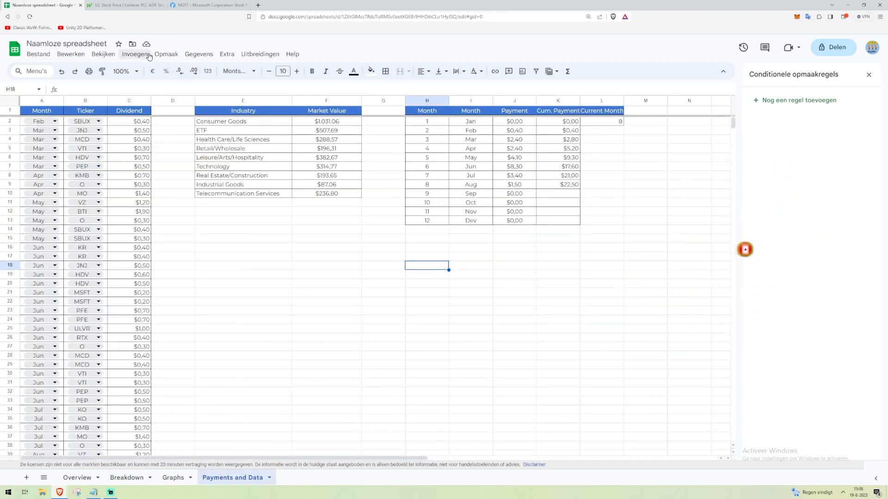
left_click(140, 55)
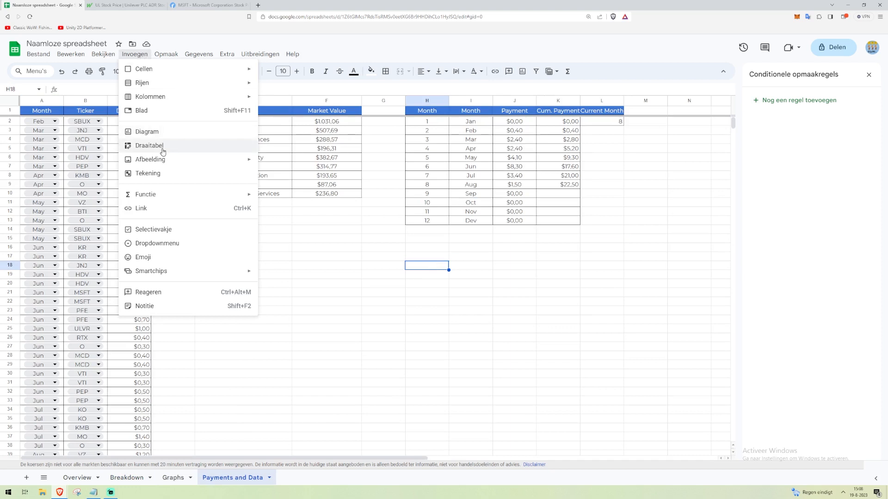
left_click(420, 278)
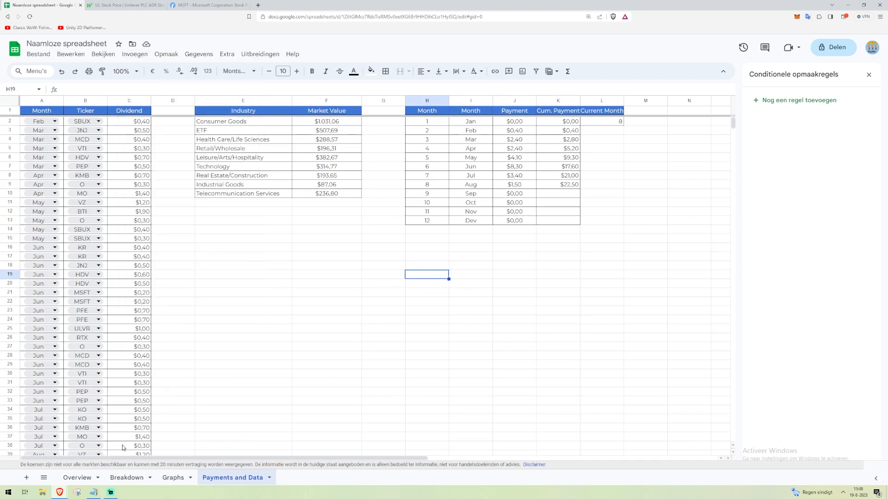
Insert a chart on the Breakdown sheet and set its chart type to doughnut (Ringdiagram).
left_click(134, 478)
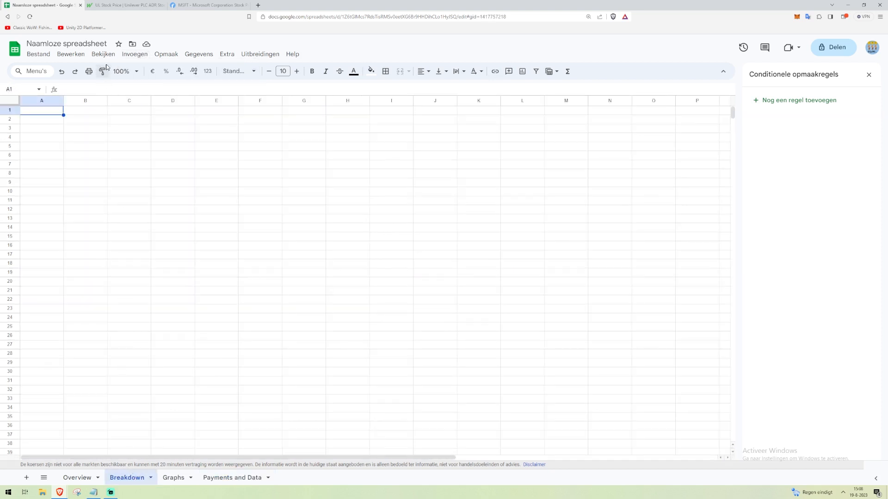
left_click(134, 54)
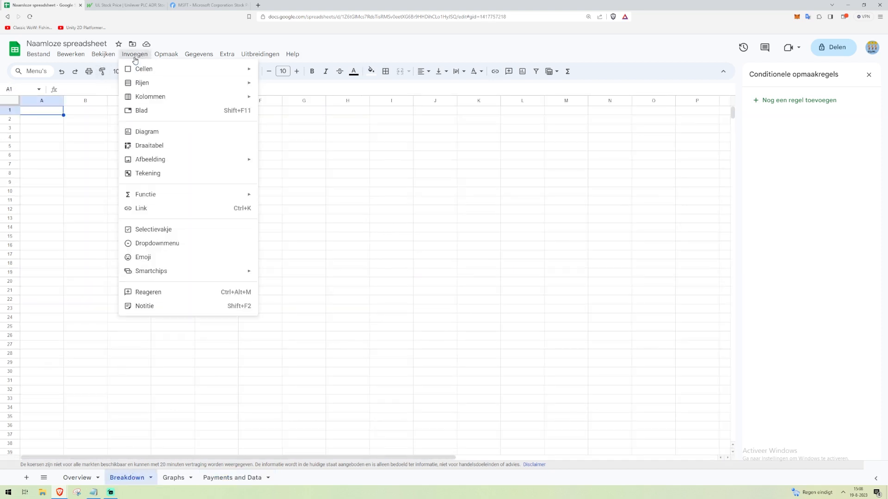
left_click(183, 132)
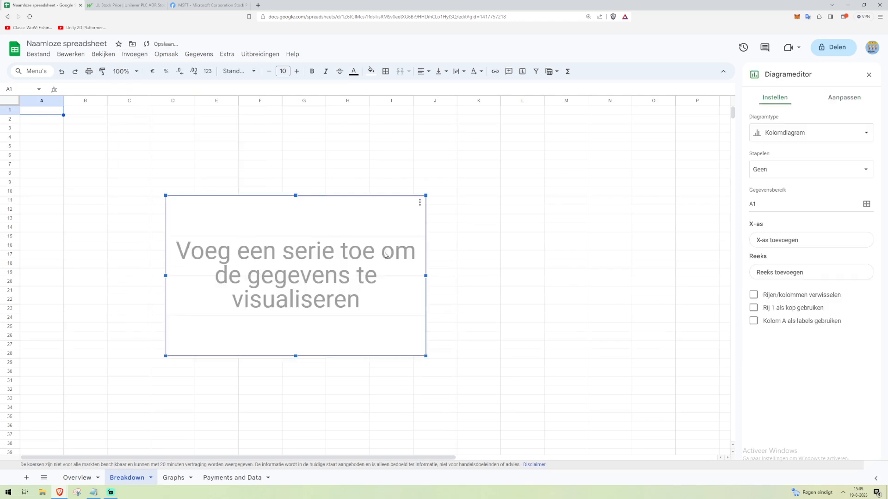
left_click(135, 54)
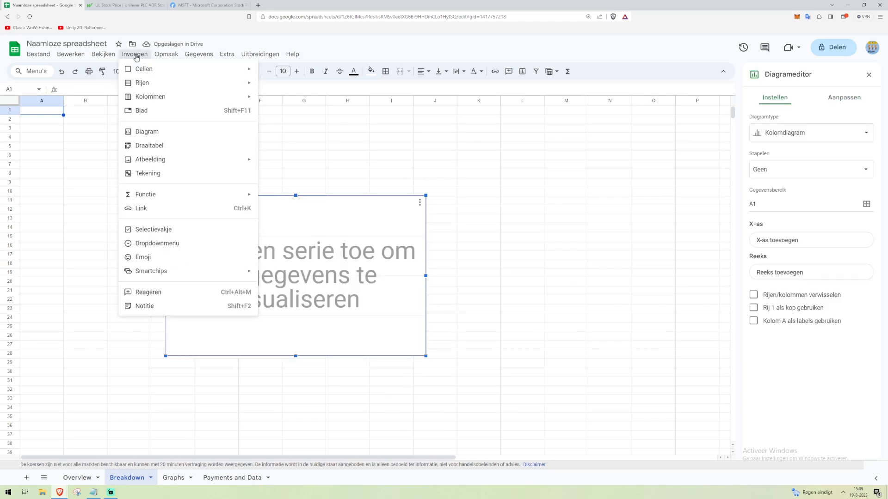
left_click(866, 135)
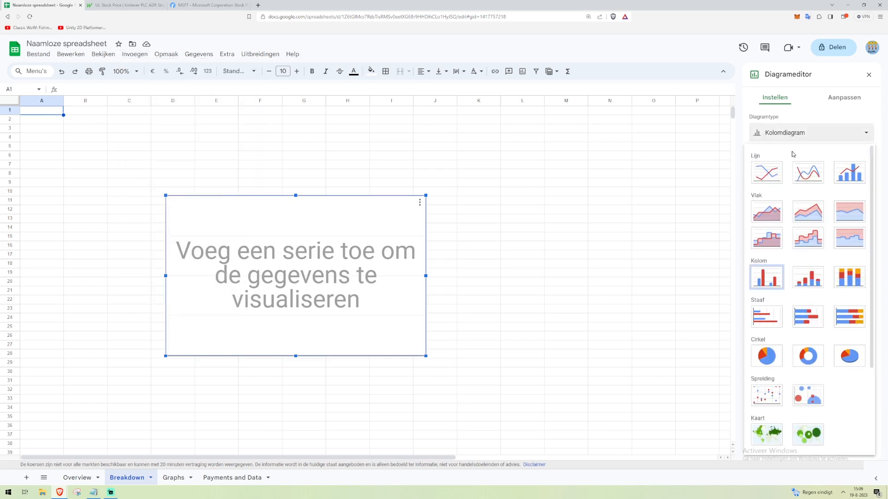
left_click(809, 361)
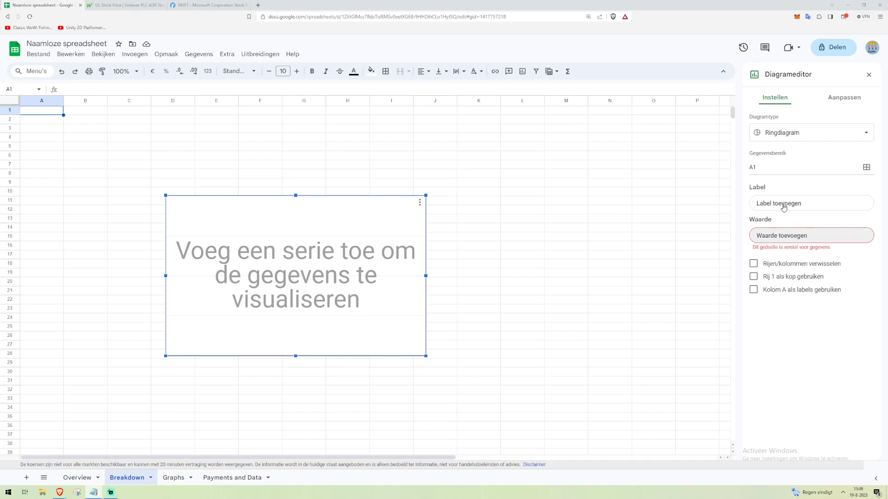
Add the tickers in Overview!A5:A21 as the doughnut chart's label range, checking the rows against the Overview sheet.
left_click(766, 205)
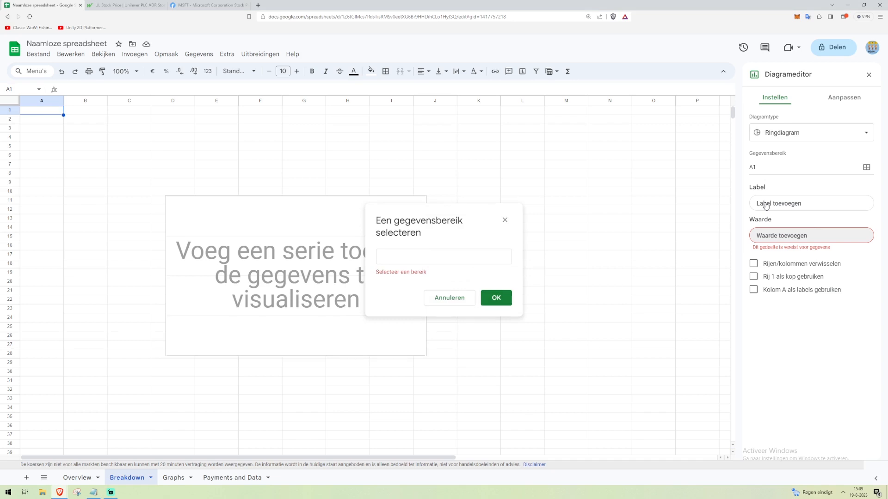
left_click(454, 258)
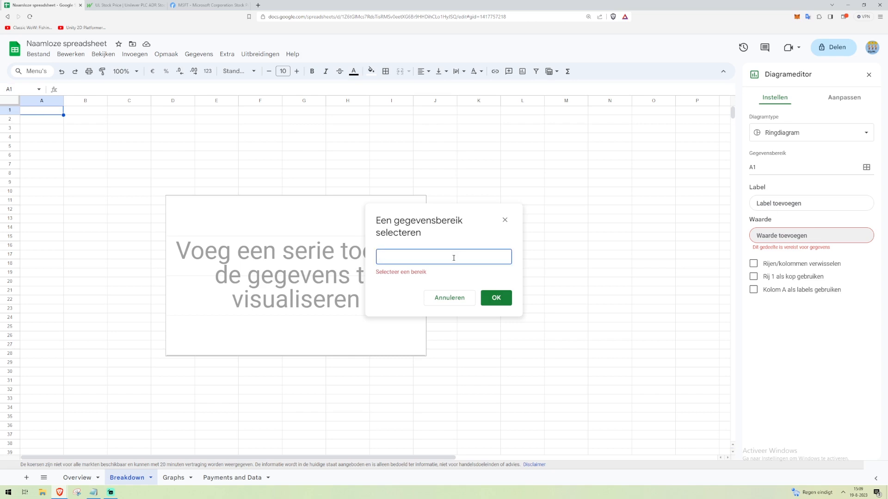
type("Overview!A5:A21")
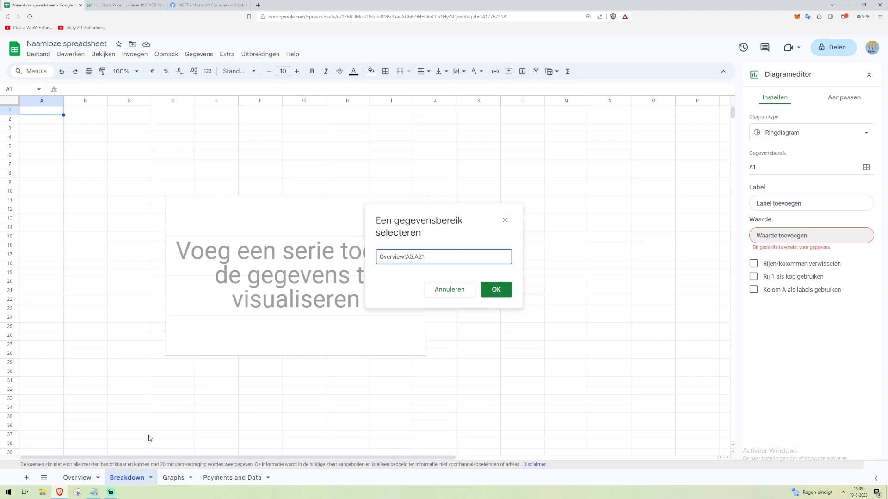
left_click(81, 480)
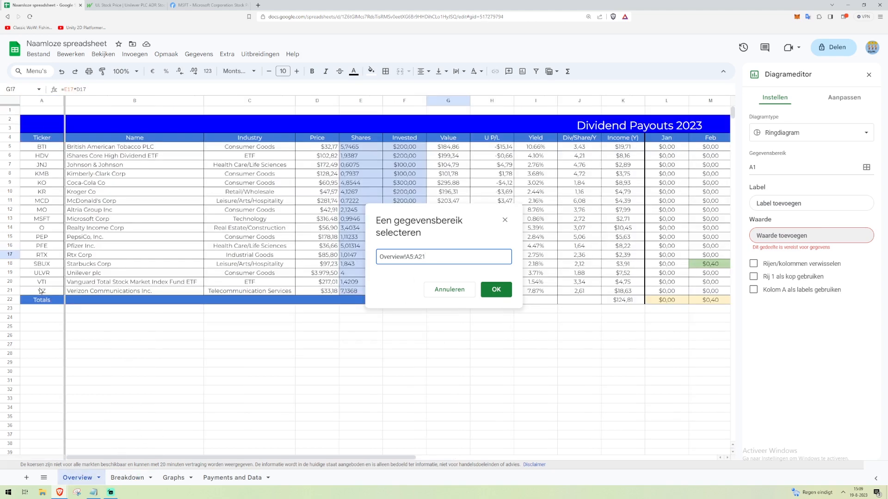
left_click(128, 481)
left_click(497, 290)
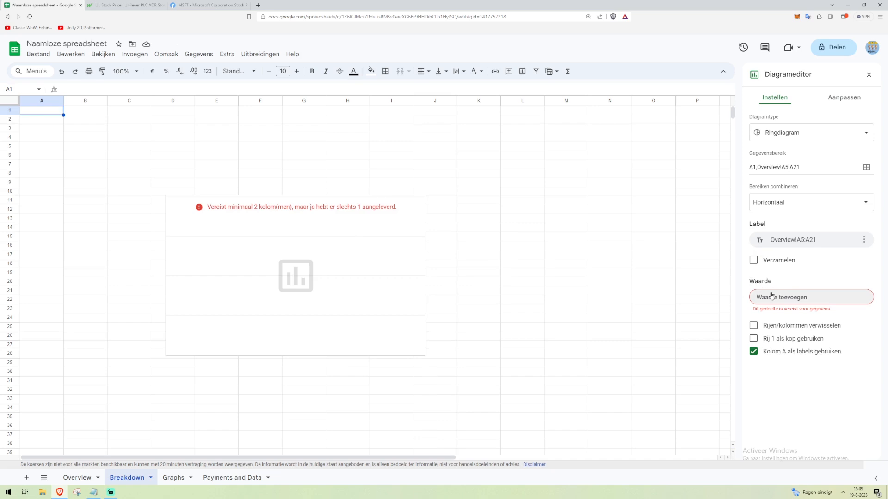
Add Overview!G5:G21 as the doughnut chart's value range.
left_click(775, 302)
left_click(419, 255)
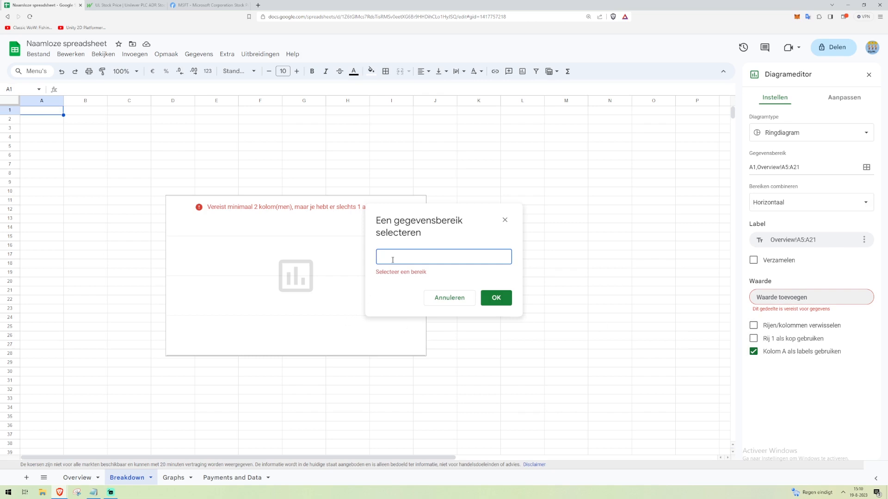
type("Overview!G5")
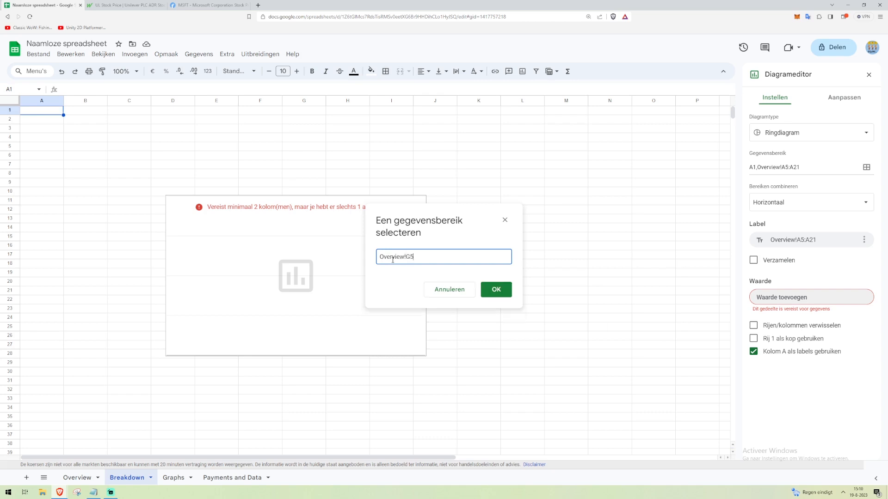
type(":G21")
left_click(496, 290)
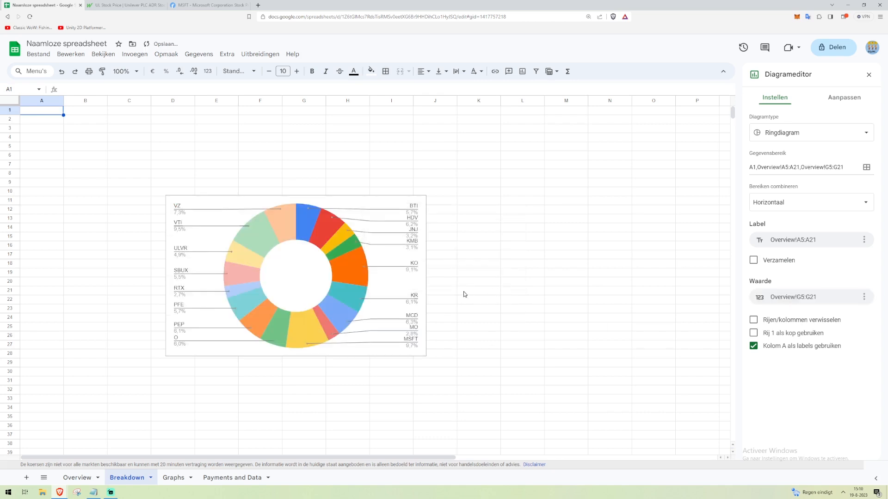
Move the doughnut chart so its corner sits at cell A1, and close the chart editor and conditional formatting sidebars.
left_click(399, 285)
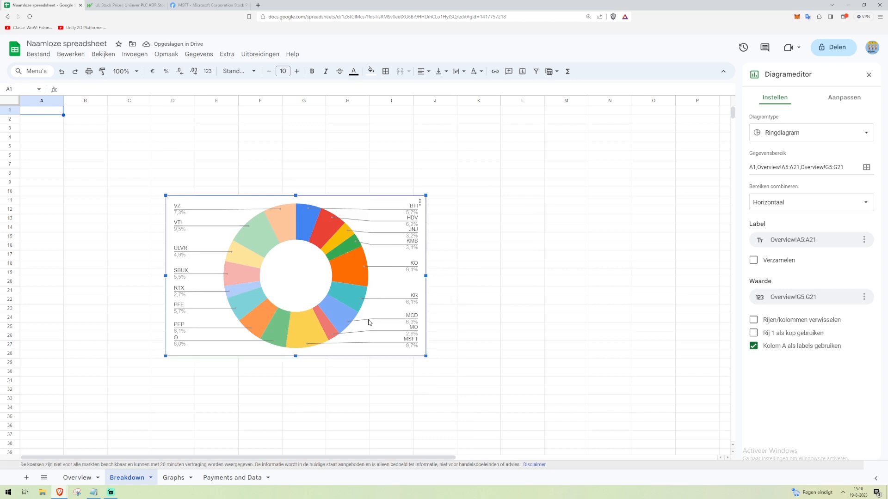
left_click_drag(378, 354, 237, 264)
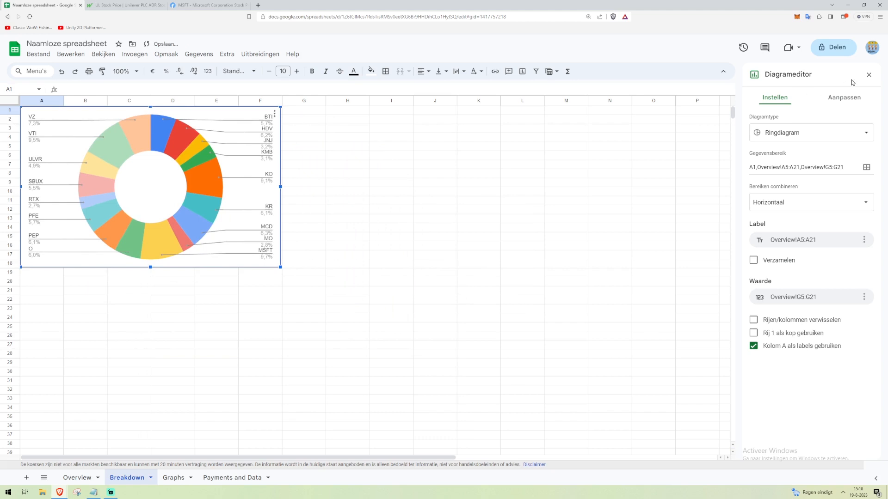
left_click(868, 75)
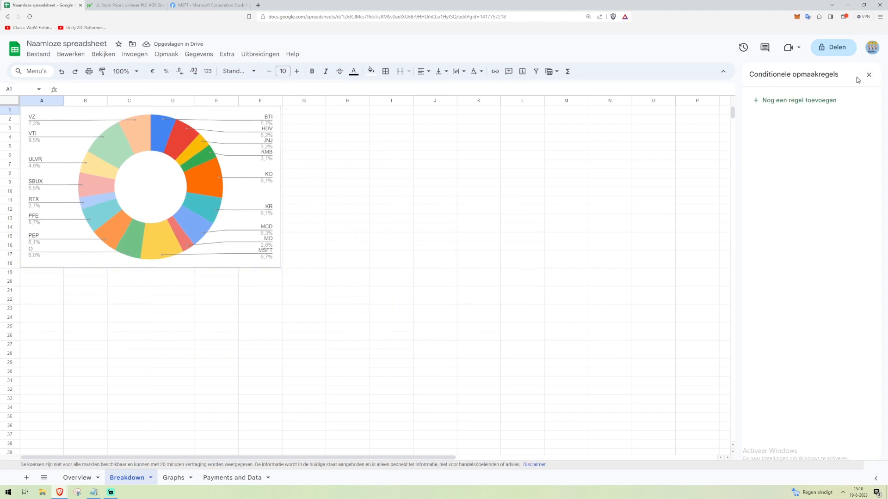
left_click(866, 77)
left_click(865, 77)
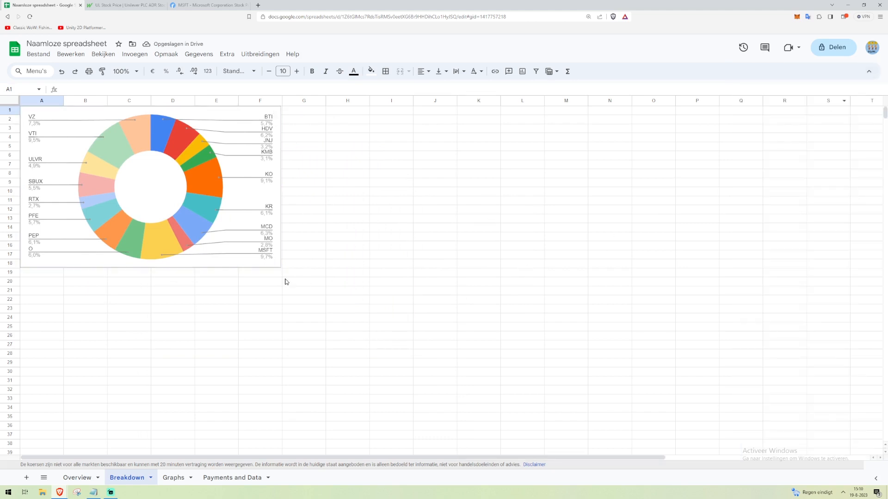
Enlarge the doughnut chart from A1 to about column Y and row 51 so it fills the visible sheet.
left_click(277, 266)
left_click_drag(281, 266, 581, 276)
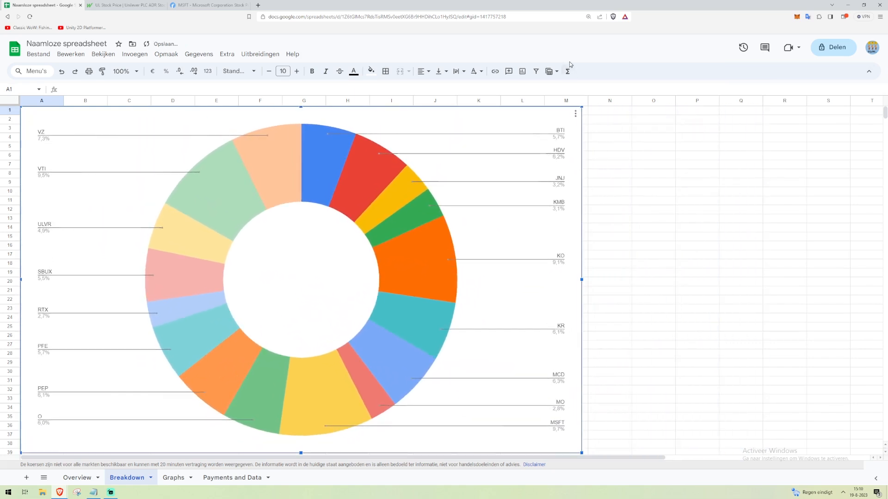
key("ctrl+minus")
key("ctrl+minus")
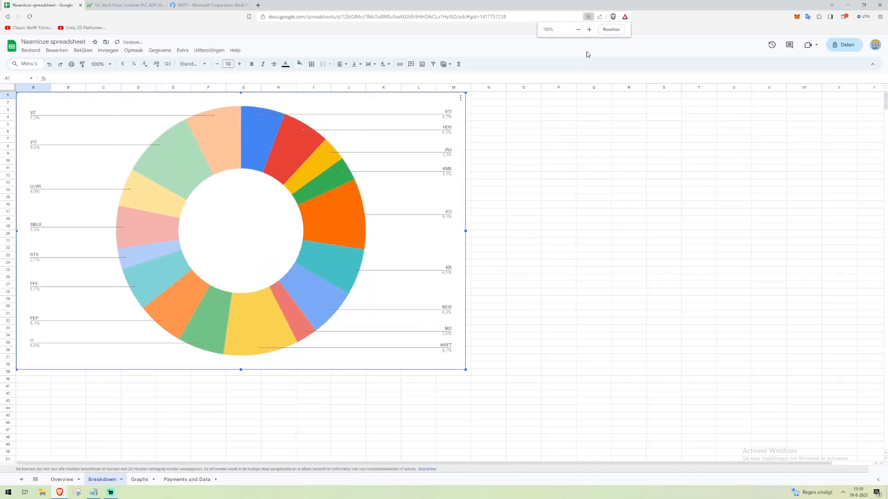
left_click_drag(464, 369, 615, 461)
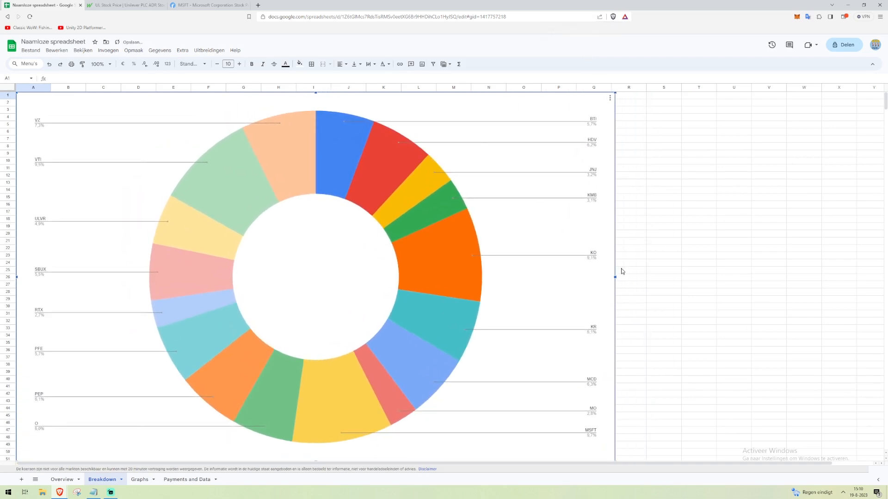
left_click_drag(616, 276, 880, 263)
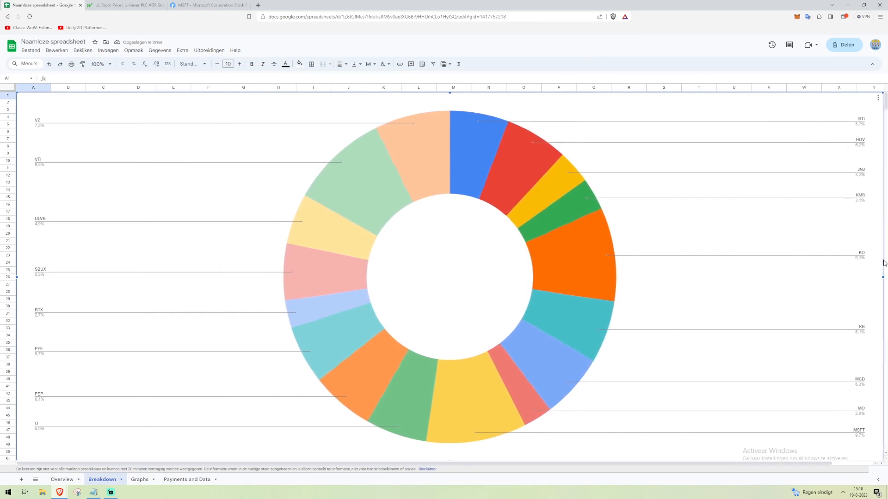
Narrow the doughnut's plot area by bringing its left edge and labels inward to about column E.
double_click(789, 246)
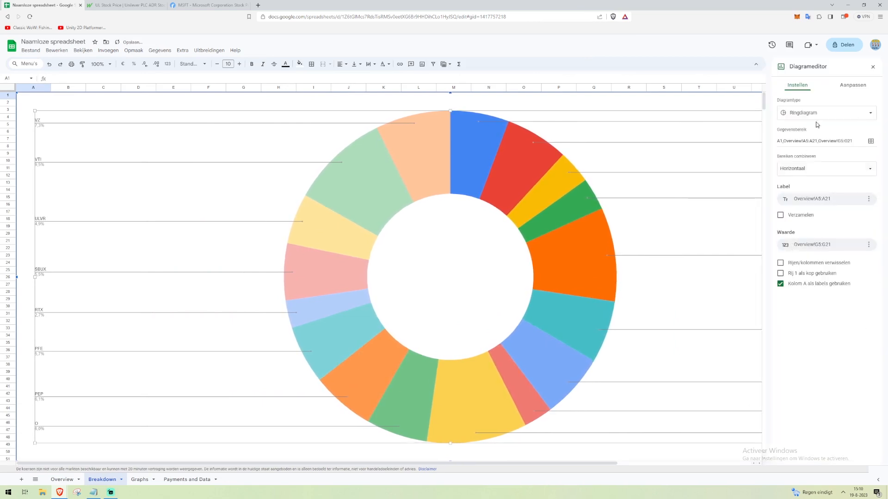
left_click(873, 66)
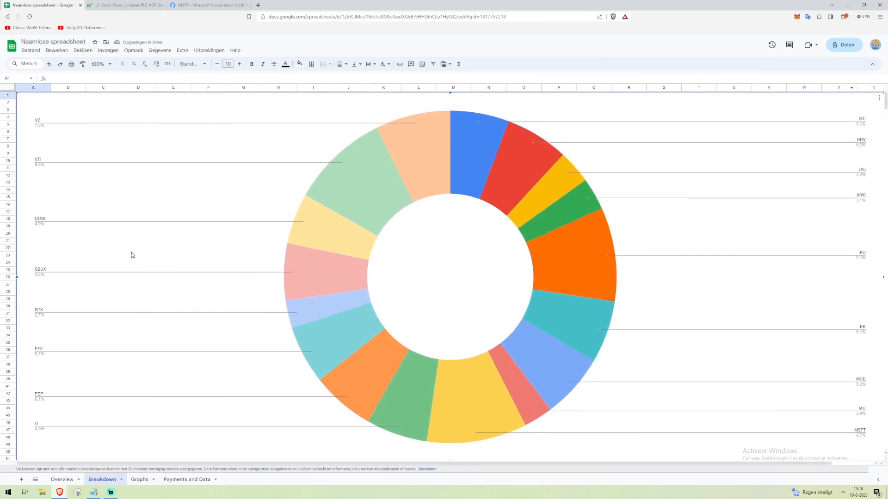
double_click(37, 165)
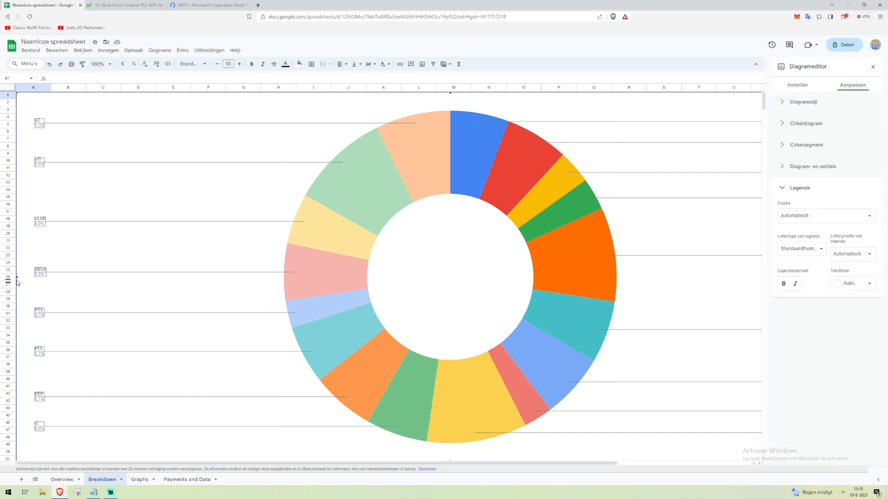
mouse_move(18, 277)
left_mouse_down()
mouse_move(44, 278)
mouse_move(17, 278)
left_mouse_up()
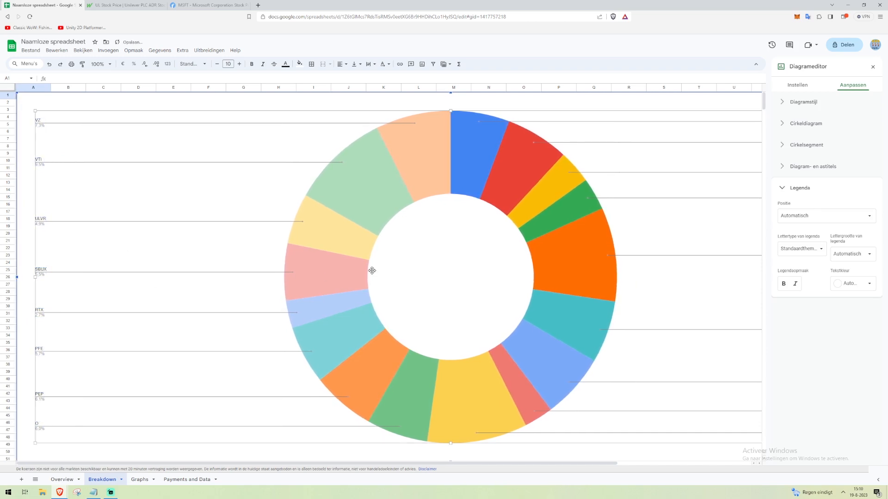
right_click(182, 221)
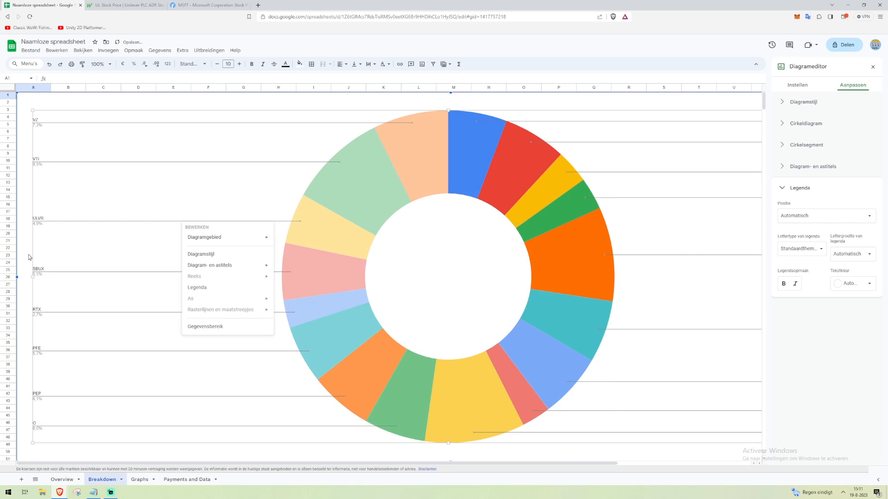
left_click(94, 111)
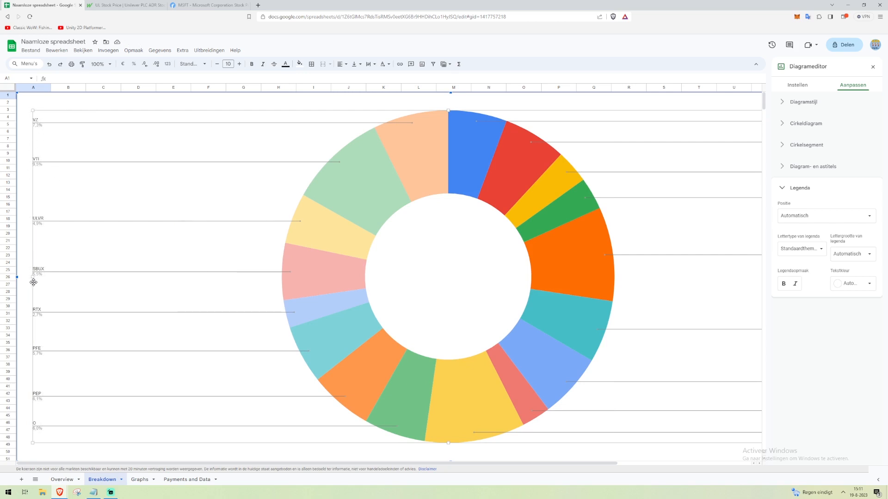
left_click_drag(33, 276, 176, 277)
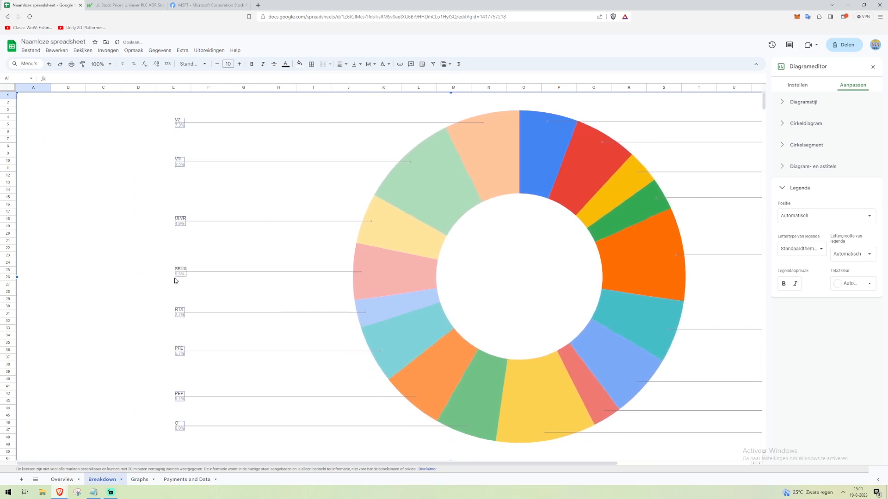
Bring the right edge of the doughnut's plot area and its labels inward to about column T.
left_click_drag(201, 468, 333, 467)
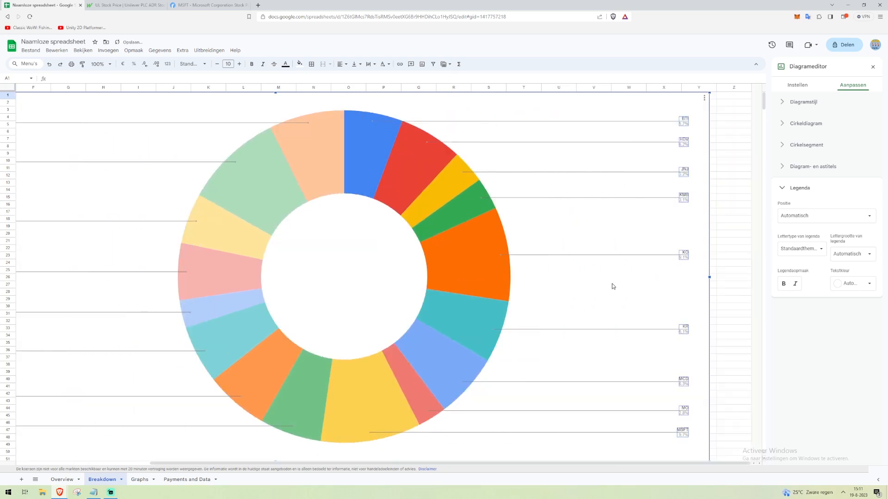
left_click(687, 255)
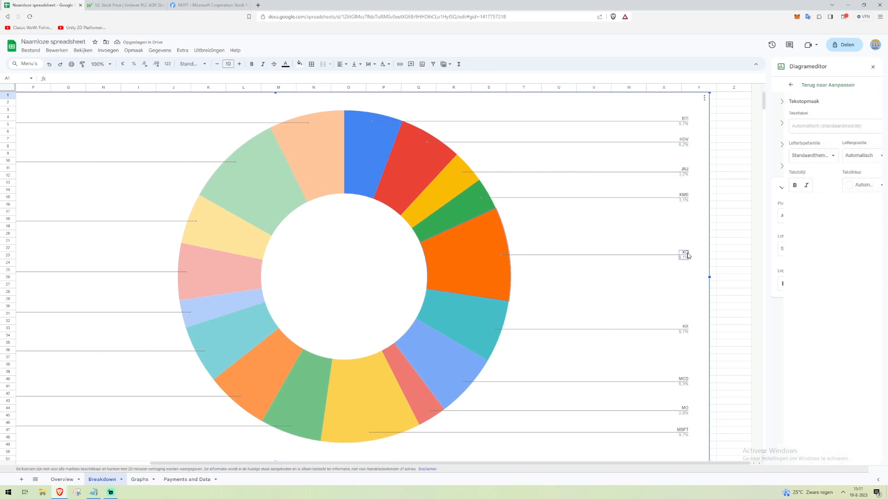
double_click(685, 255)
left_click(649, 256)
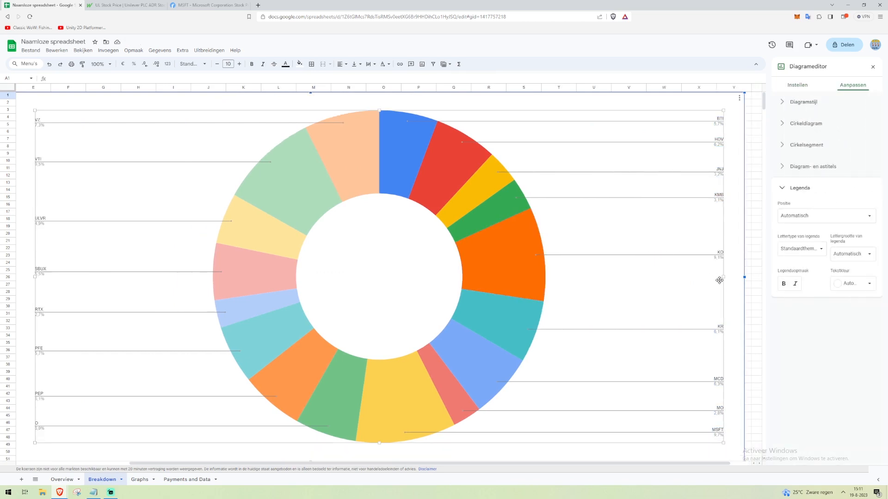
left_click_drag(724, 278, 560, 279)
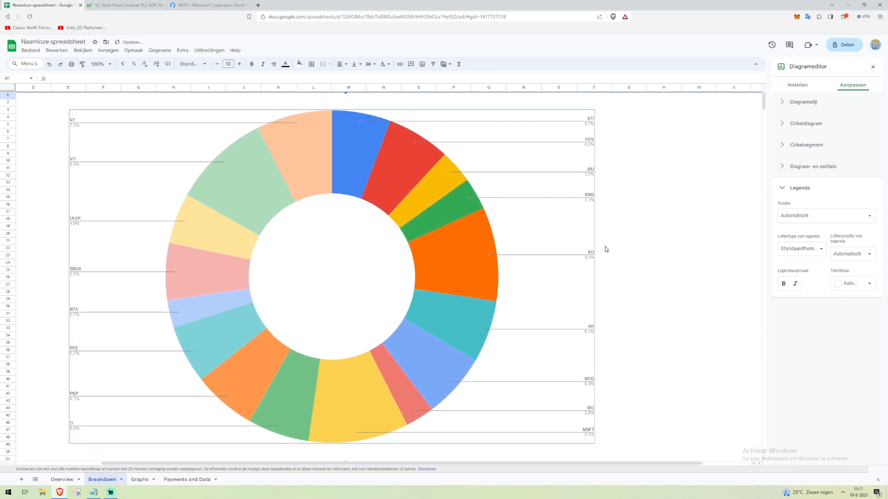
Set the doughnut chart's background colour to a very light grey in the chart style settings.
left_click(808, 102)
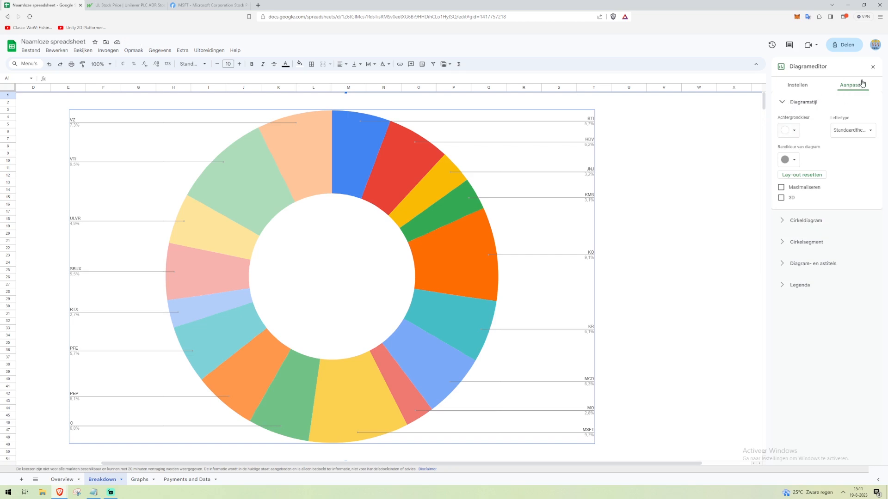
left_click(792, 130)
left_click(847, 157)
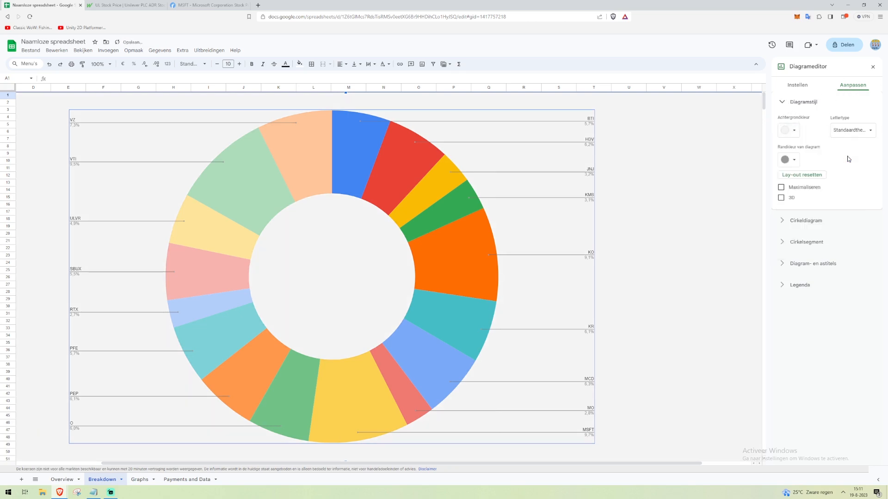
Look through the doughnut chart's customisation sections for the pie chart, pie slice, chart titles and legend.
left_click(782, 103)
left_click(785, 130)
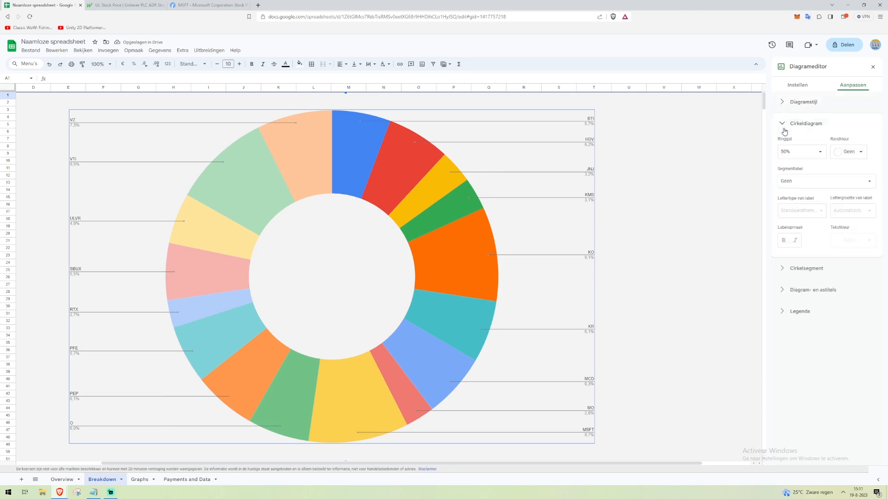
left_click(785, 131)
left_click(790, 86)
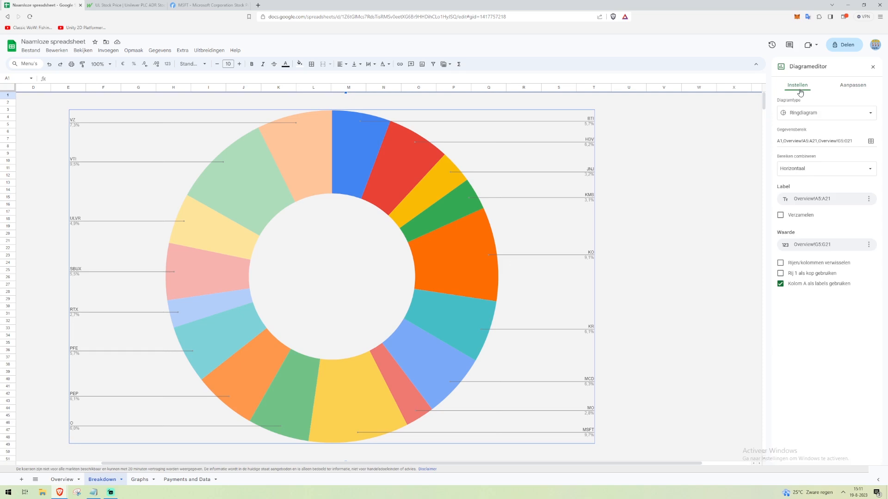
left_click(842, 87)
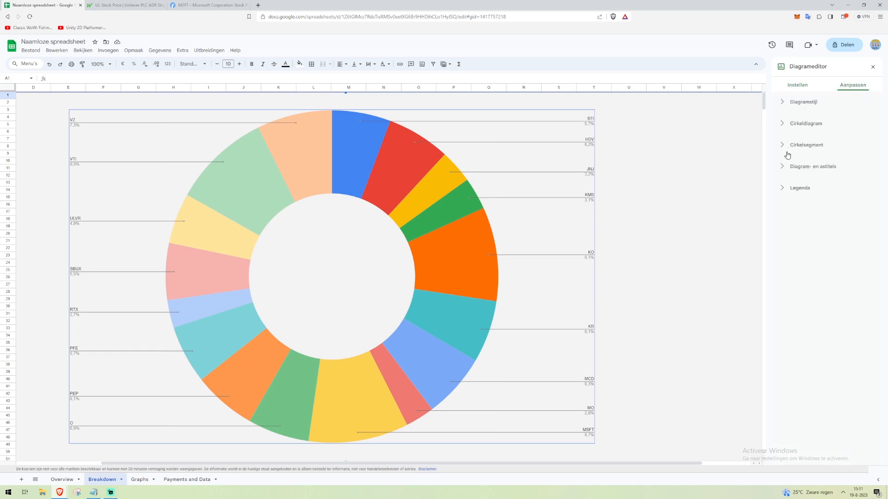
left_click(785, 125)
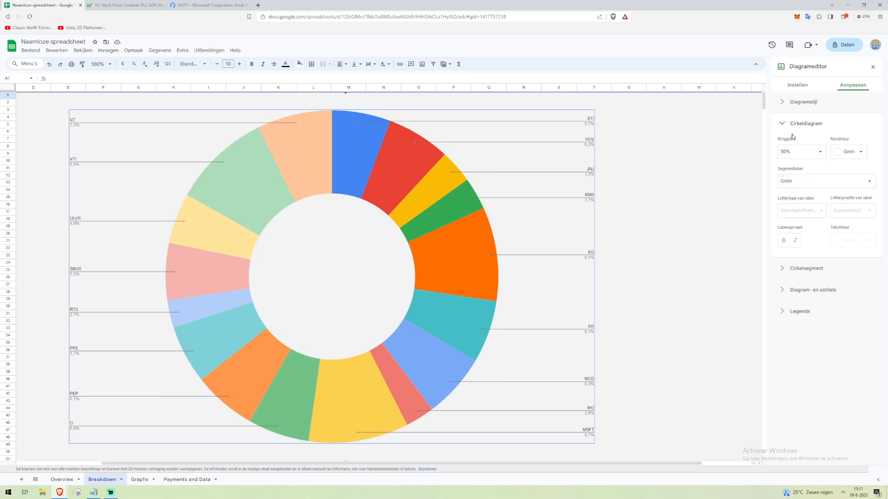
left_click(780, 125)
left_click(781, 146)
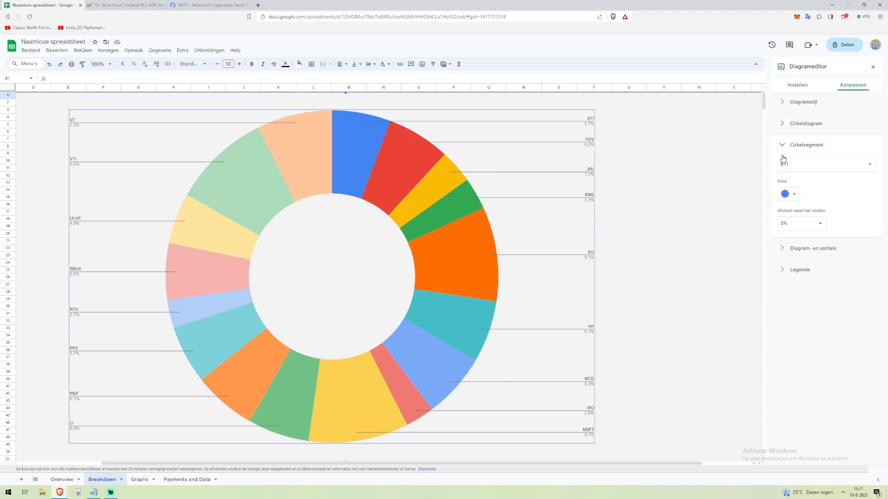
left_click(781, 146)
left_click(783, 167)
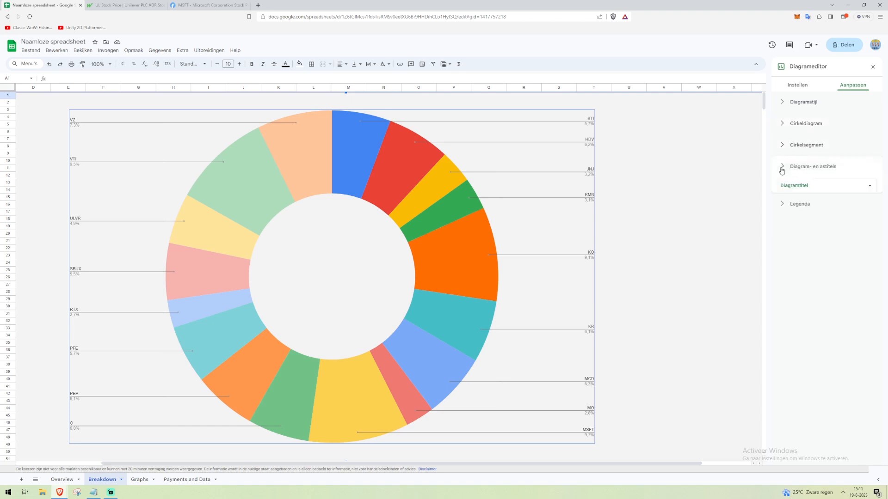
left_click(783, 190)
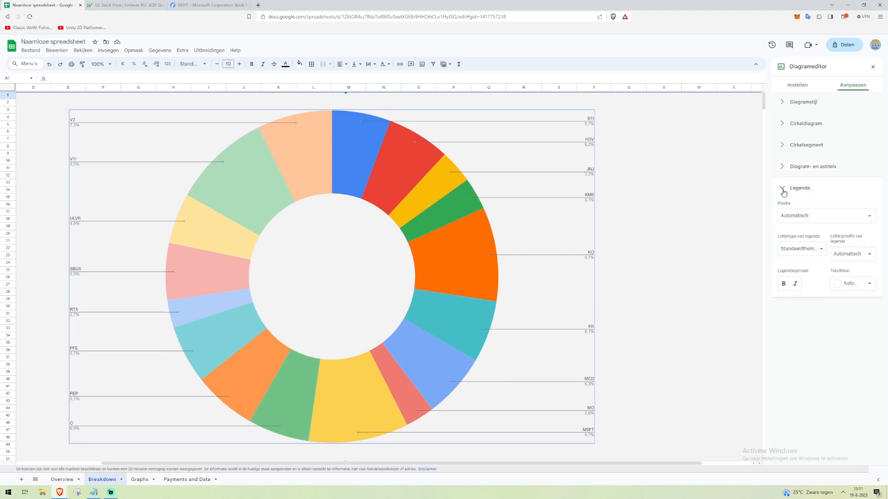
left_click(783, 192)
Check the chart's setup, slice label options and available fonts.
left_click(796, 85)
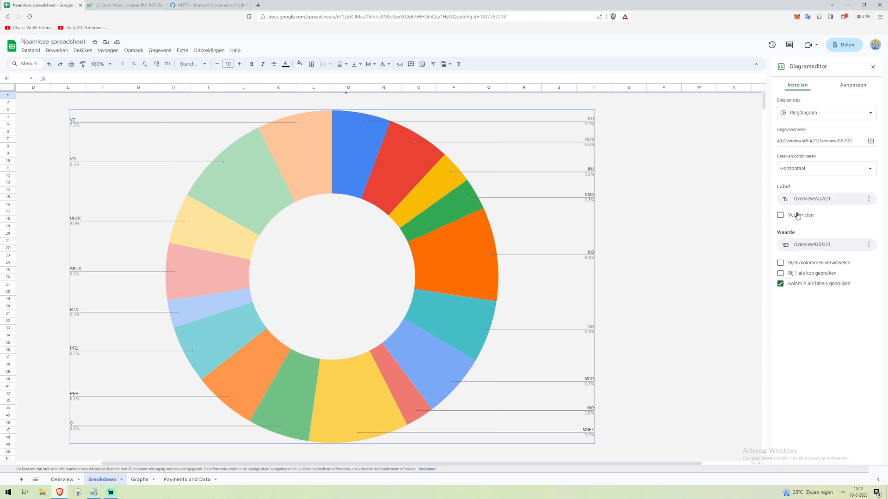
left_click(844, 85)
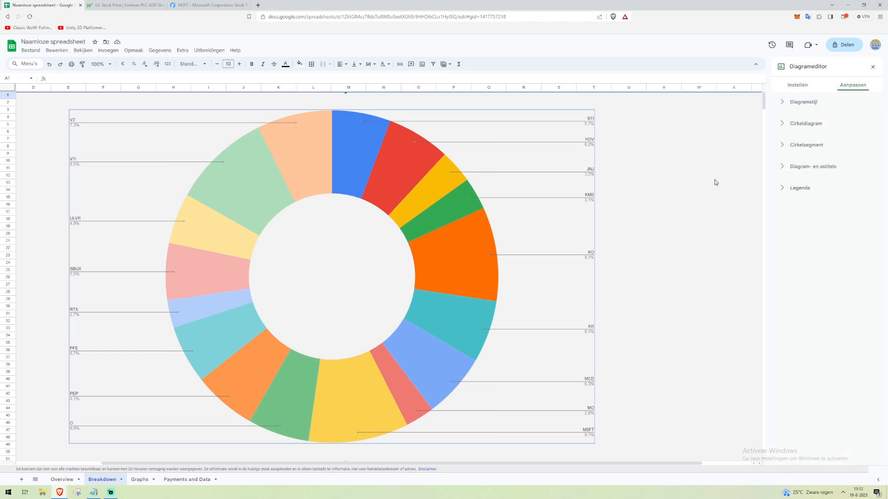
left_click(795, 123)
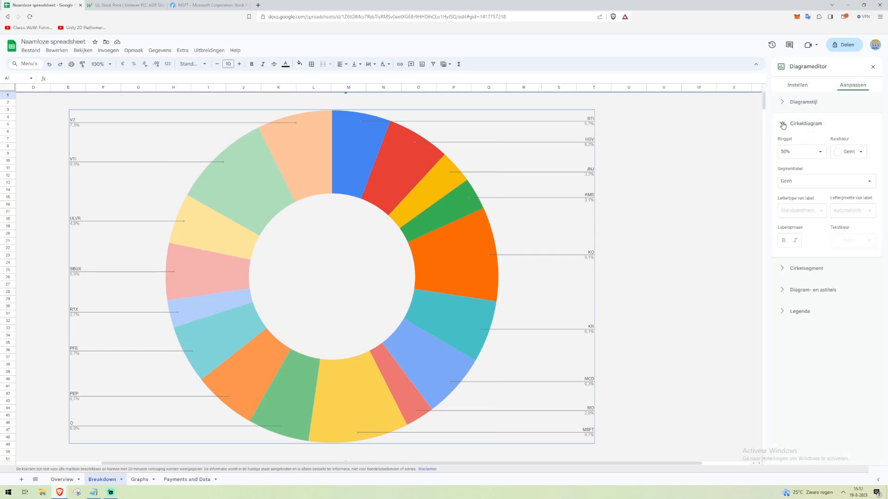
left_click(795, 182)
left_click(838, 169)
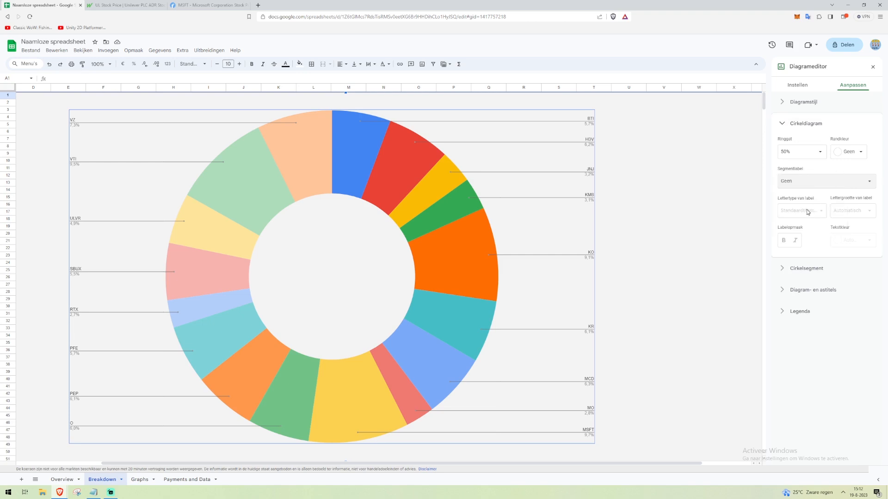
left_click(782, 102)
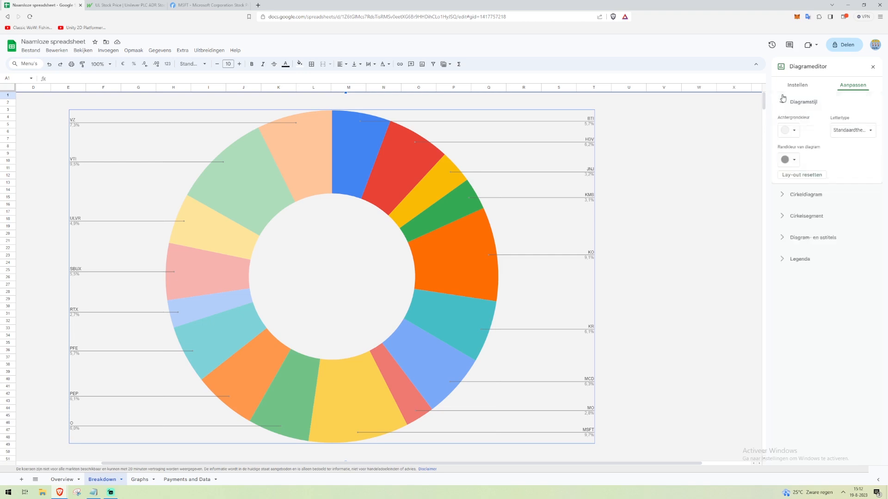
left_click(850, 130)
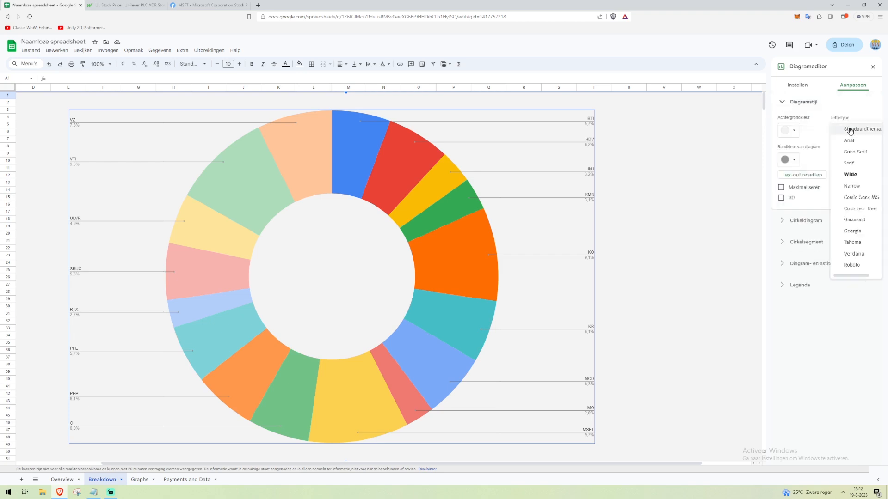
left_click(851, 106)
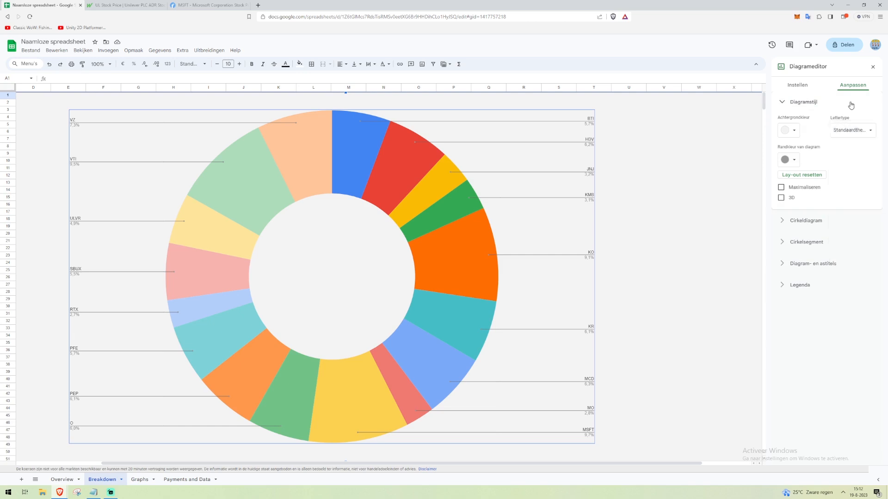
Set the doughnut chart's title text to "Portfolio Breakdown".
left_click(784, 167)
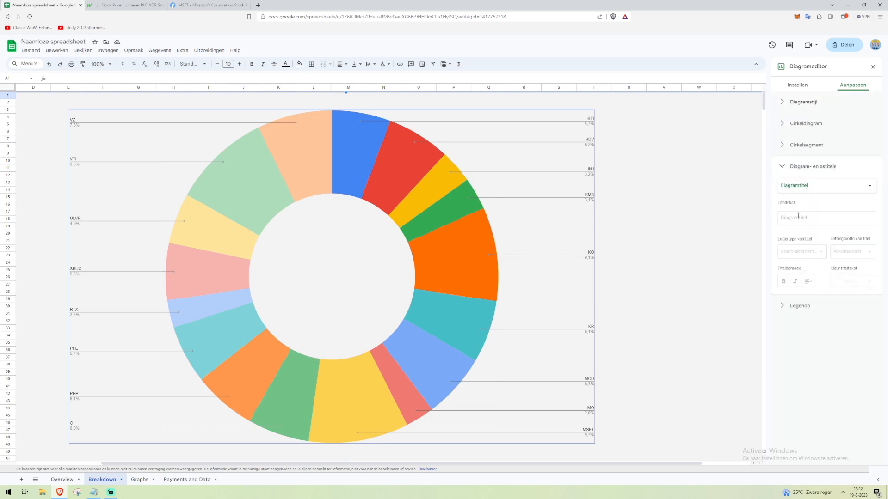
left_click(816, 184)
left_click(847, 202)
type("Portfolio Breakdown")
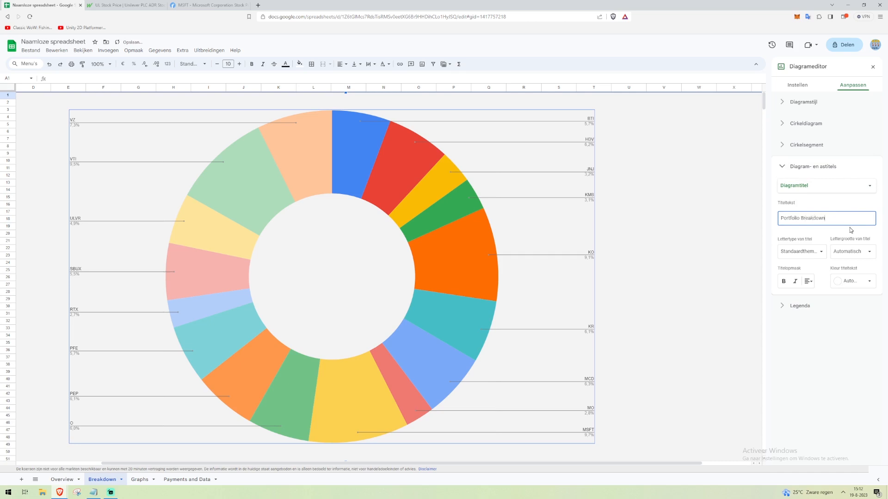
Format the chart title in bold black at font size 30.
left_click(785, 282)
left_click(849, 282)
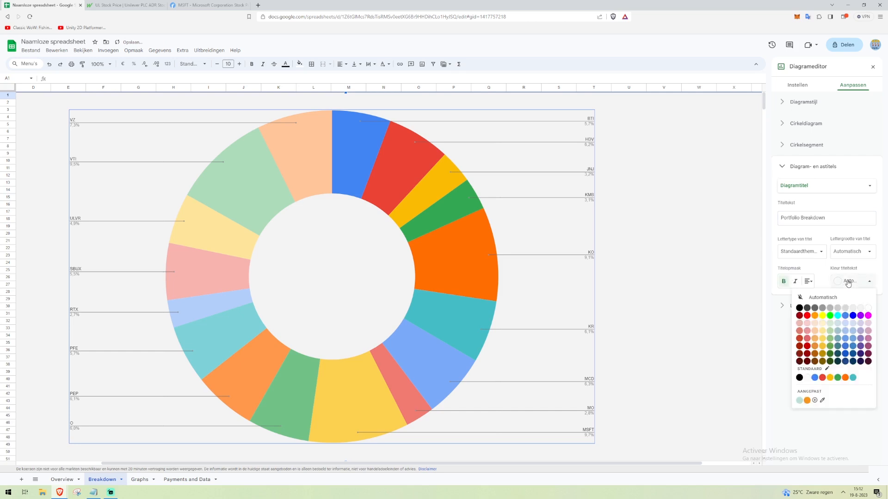
left_click(800, 307)
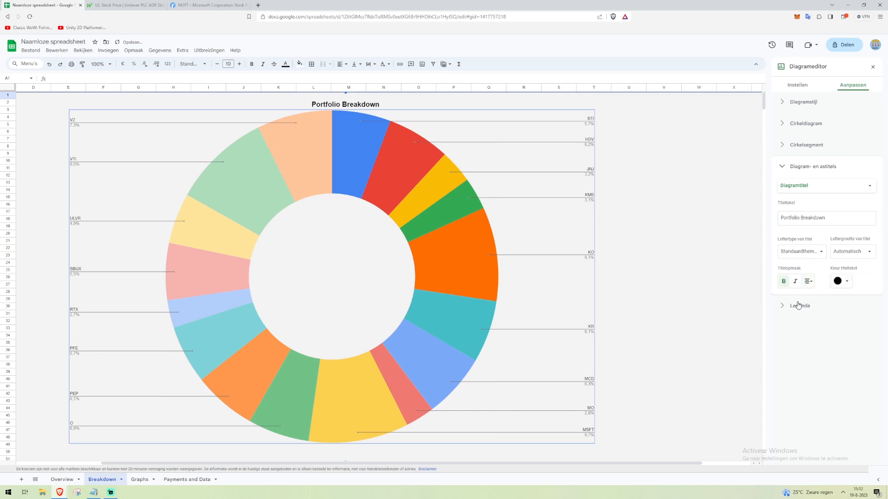
left_click(850, 250)
left_click(854, 355)
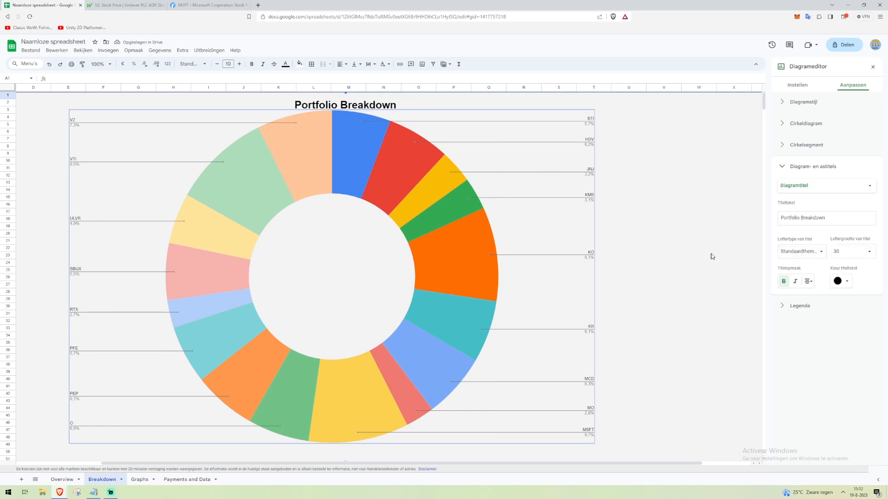
Review the chart without the editor and recheck its title, slice and pie chart settings.
left_click(800, 186)
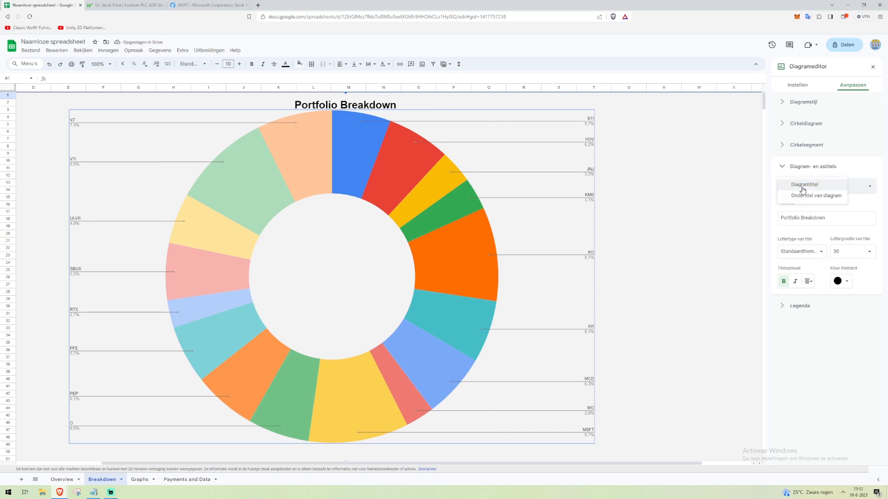
left_click(814, 188)
left_click(782, 166)
left_click(782, 147)
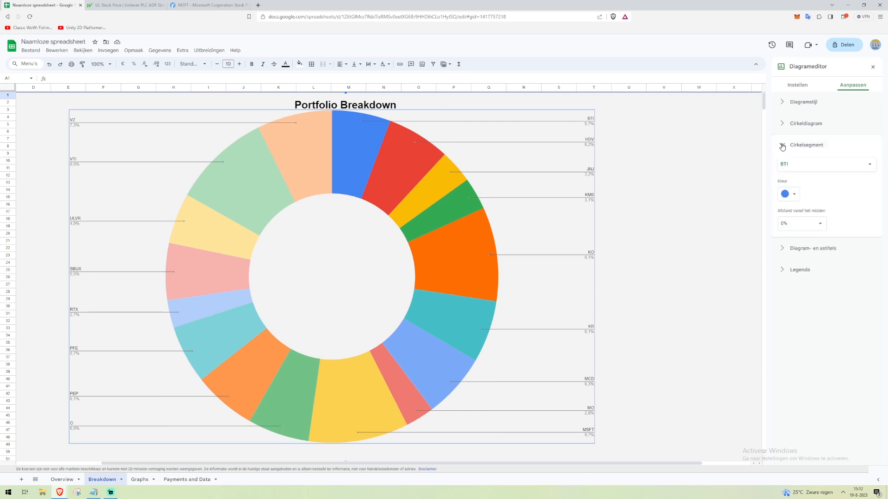
left_click(782, 147)
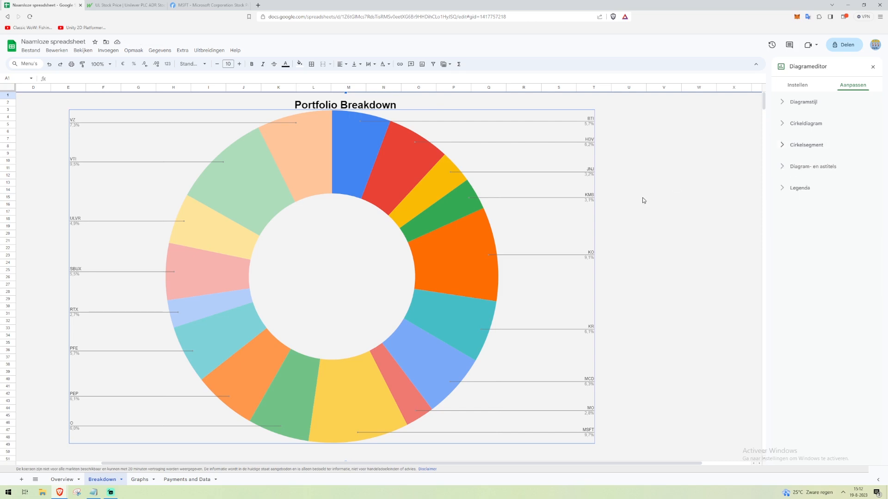
left_click(875, 67)
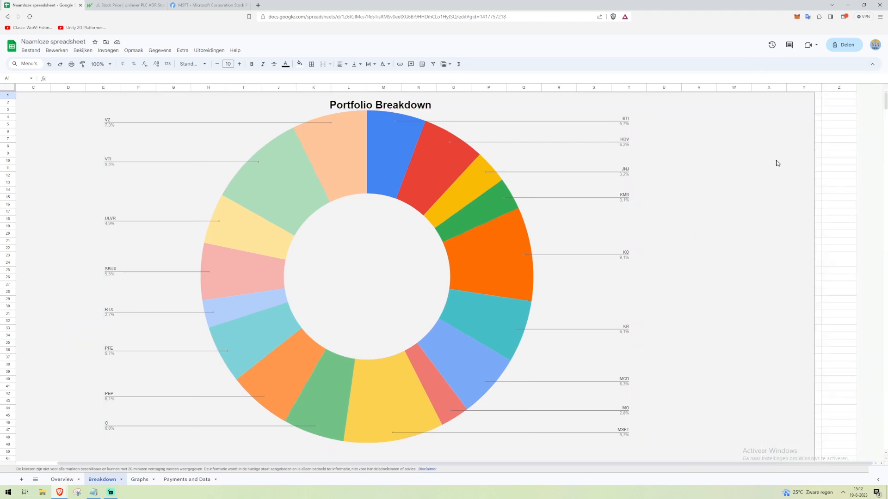
double_click(776, 171)
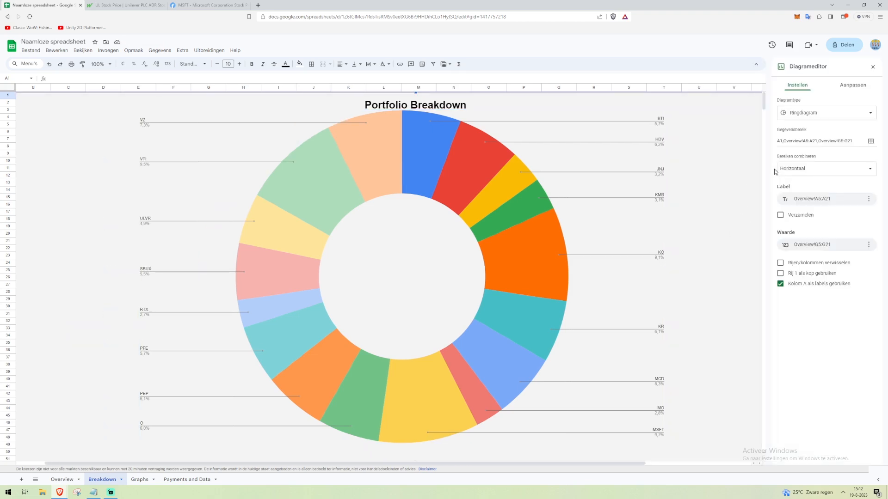
left_click(858, 88)
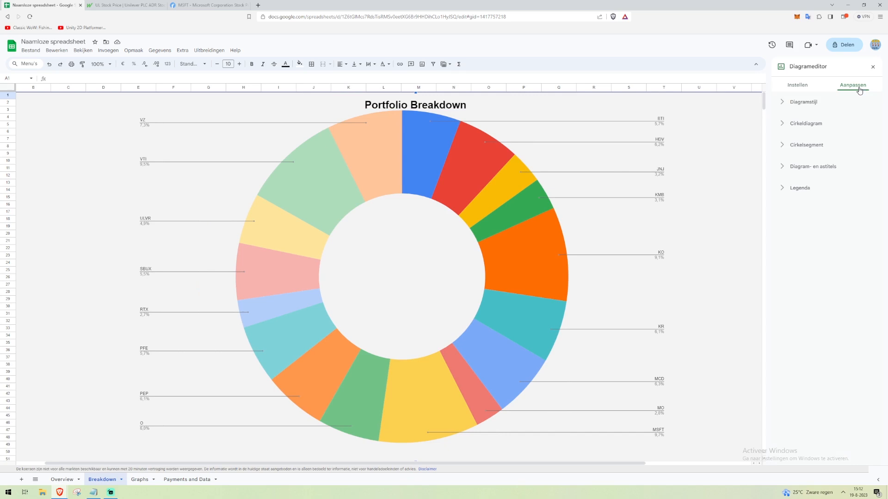
left_click(781, 167)
left_click(781, 167)
left_click(782, 145)
left_click(781, 144)
left_click(782, 124)
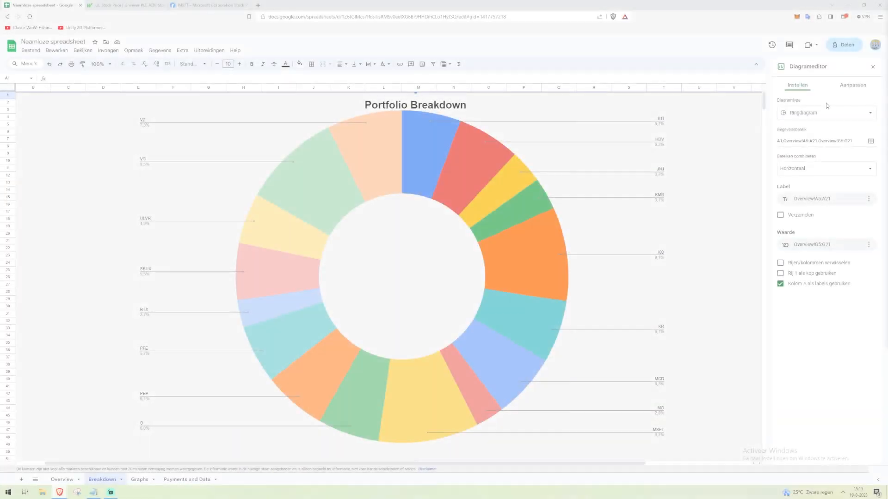
Change the chart type to 3D pie chart and close the chart editor.
left_click(825, 112)
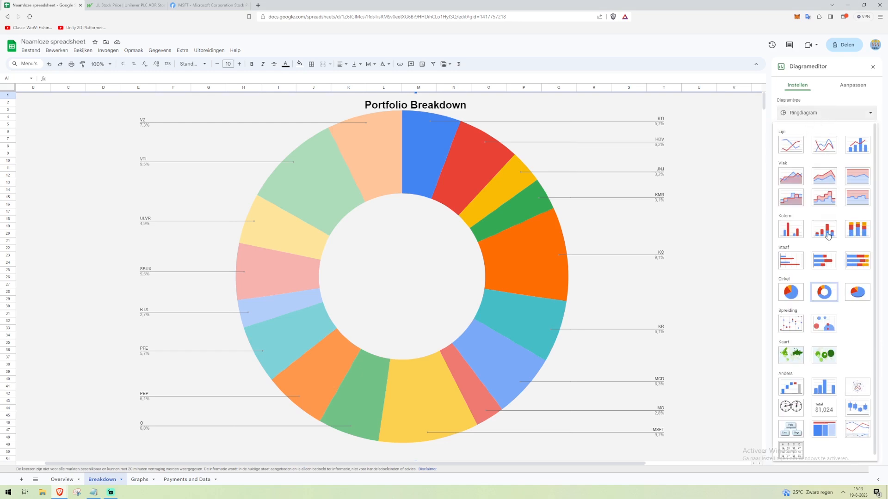
scroll(830, 261, "down", 1)
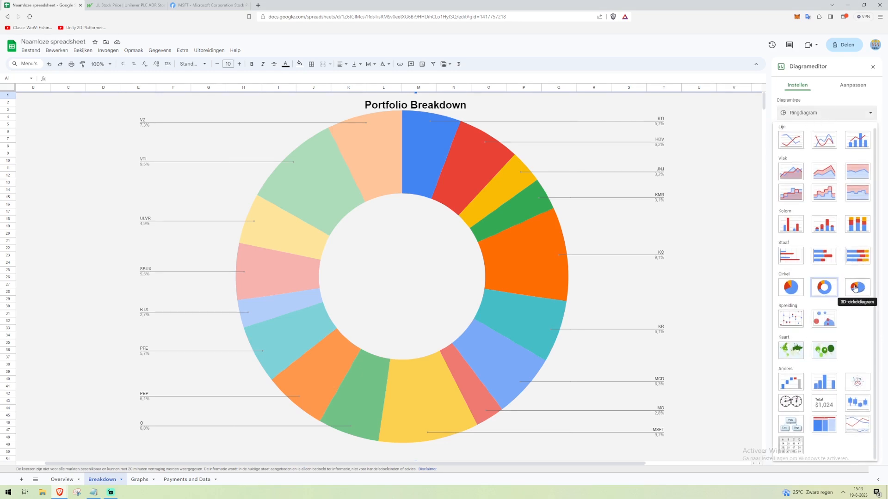
left_click(855, 288)
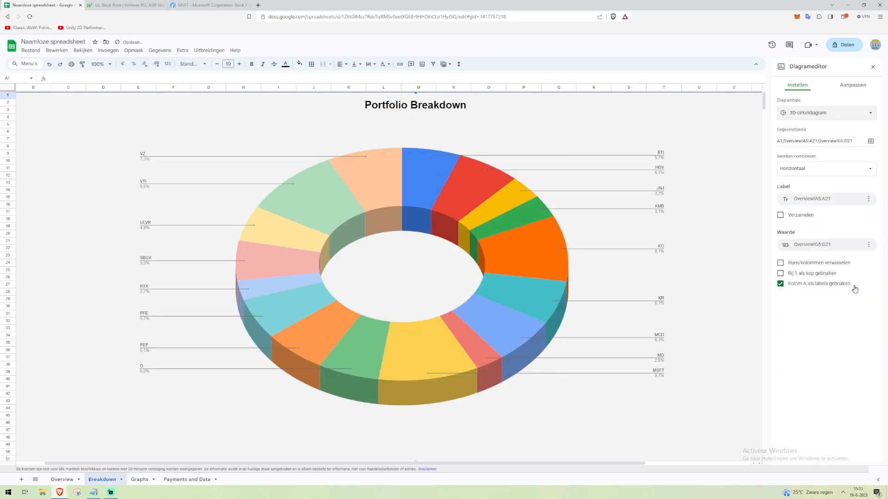
left_click(818, 119)
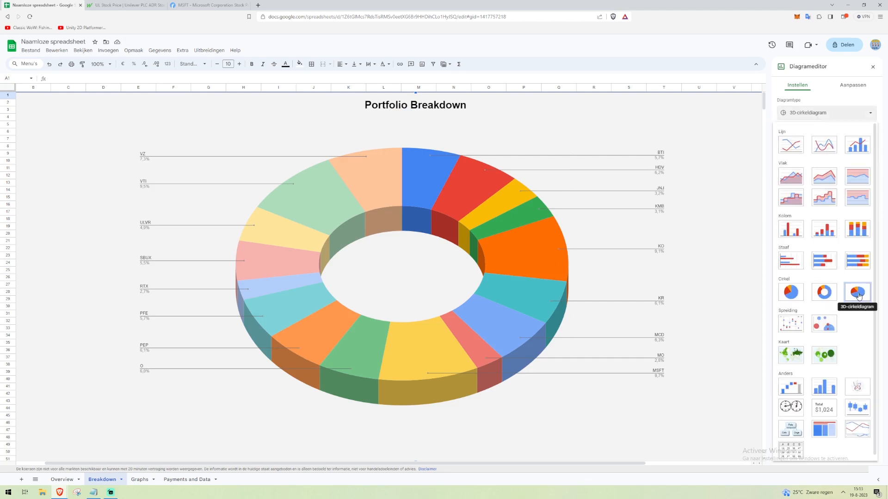
left_click(871, 68)
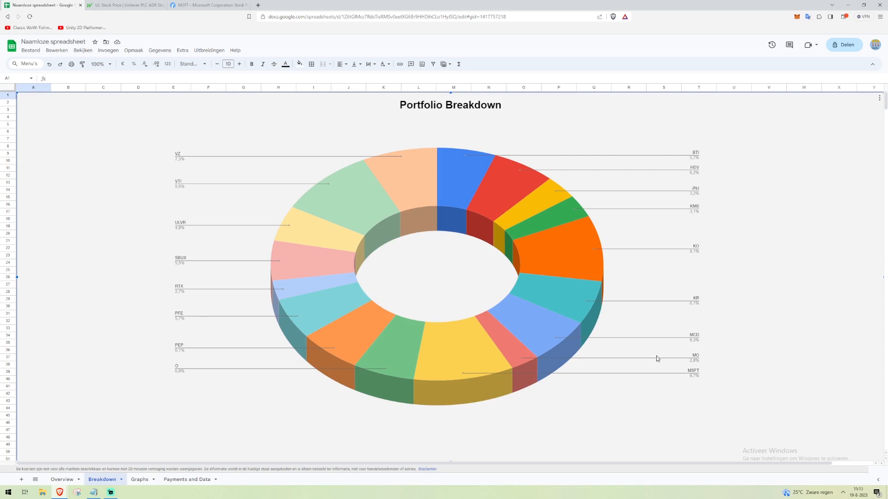
Inspect the VZ, PFE and PEP slice values on the chart and switch to the Overview sheet.
mouse_move(416, 183)
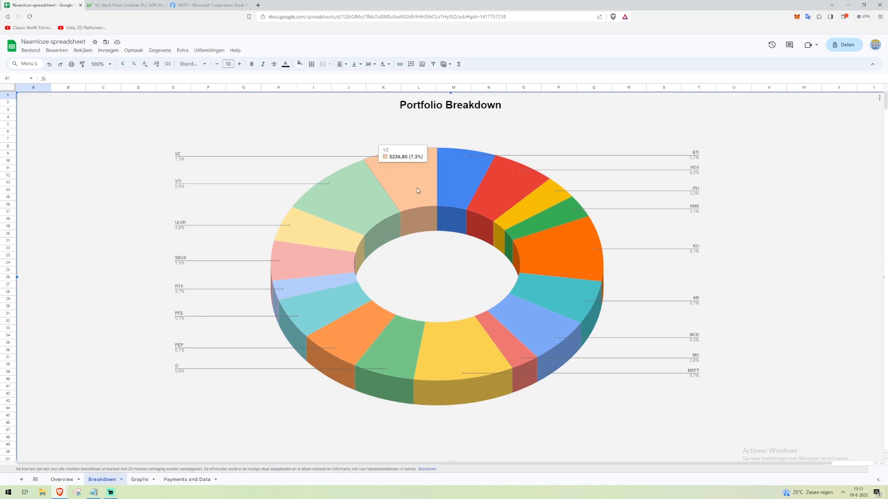
mouse_move(330, 317)
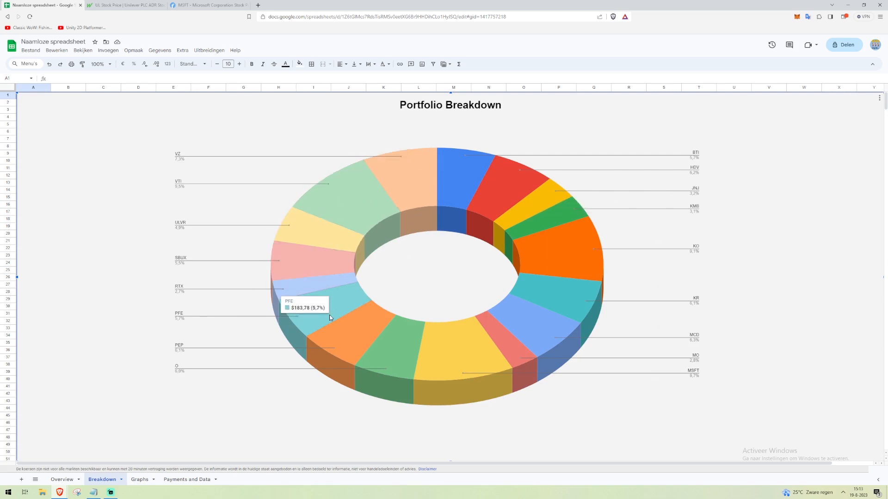
mouse_move(353, 343)
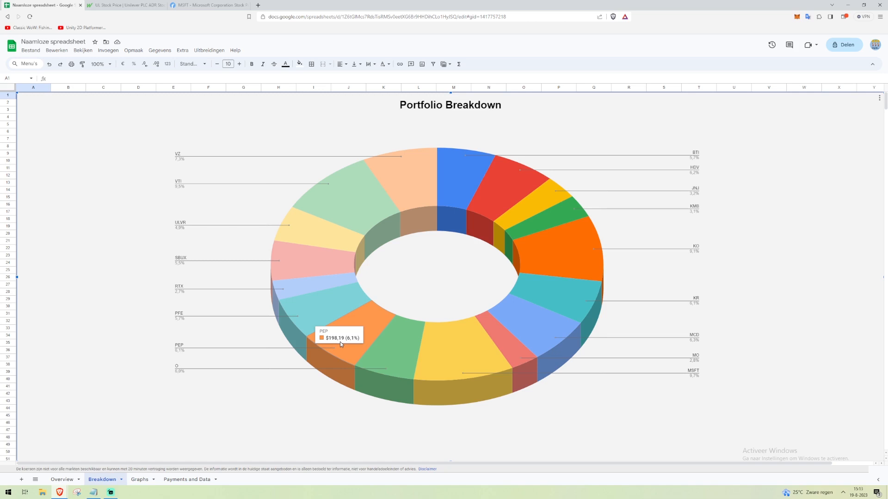
left_click(62, 479)
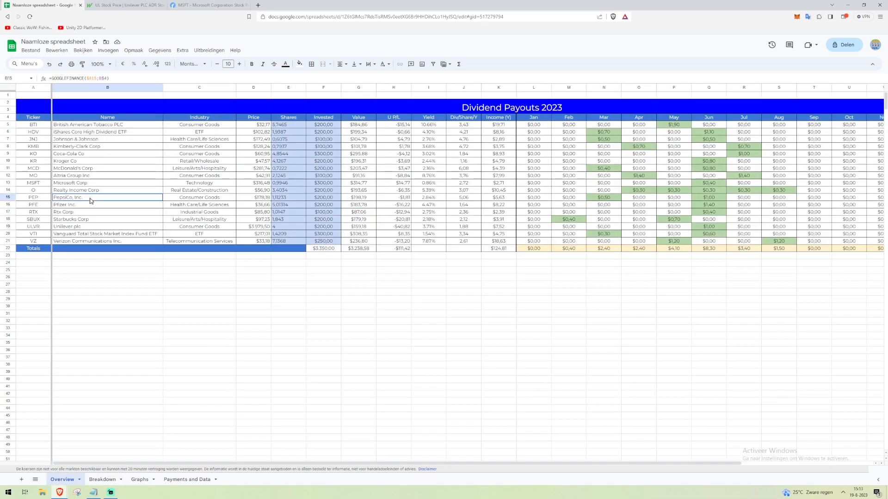
Review the holdings' values on the Overview sheet, the Payments and Data tables and the Breakdown chart.
left_click(362, 199)
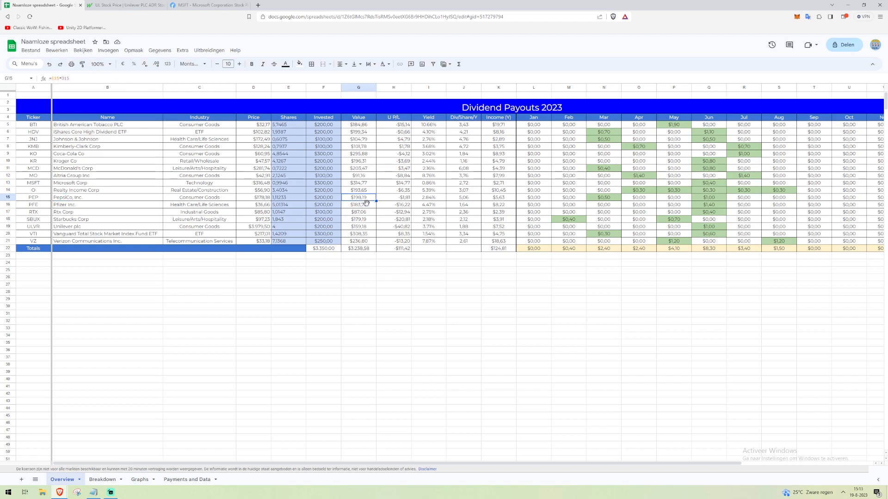
left_click(190, 483)
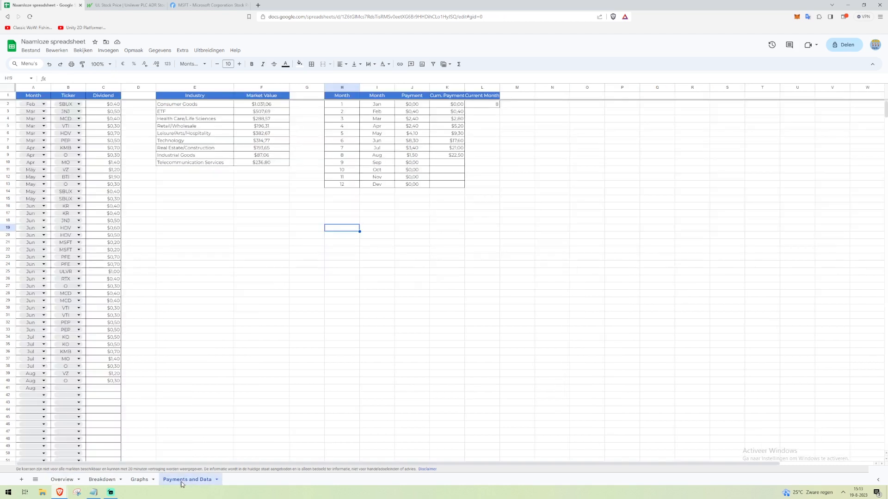
left_click(102, 480)
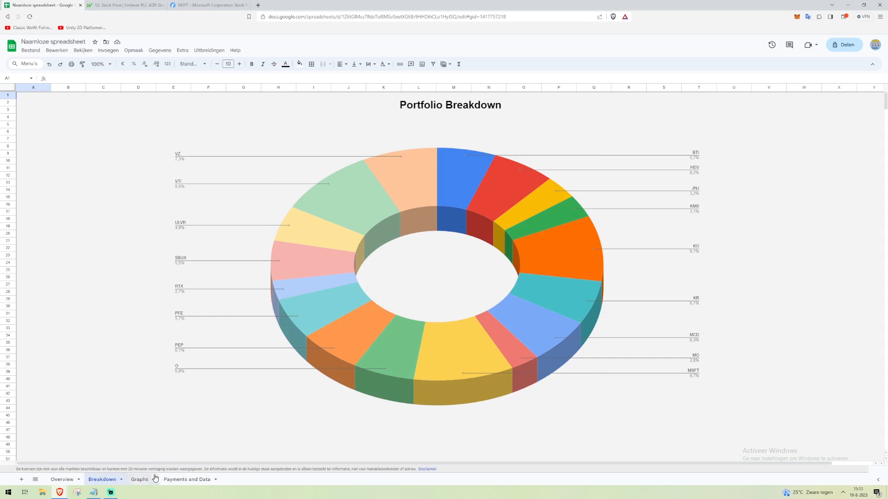
Insert a ring chart on the empty Graphs sheet and move it to the sheet's upper-left corner at cell A1.
left_click(140, 480)
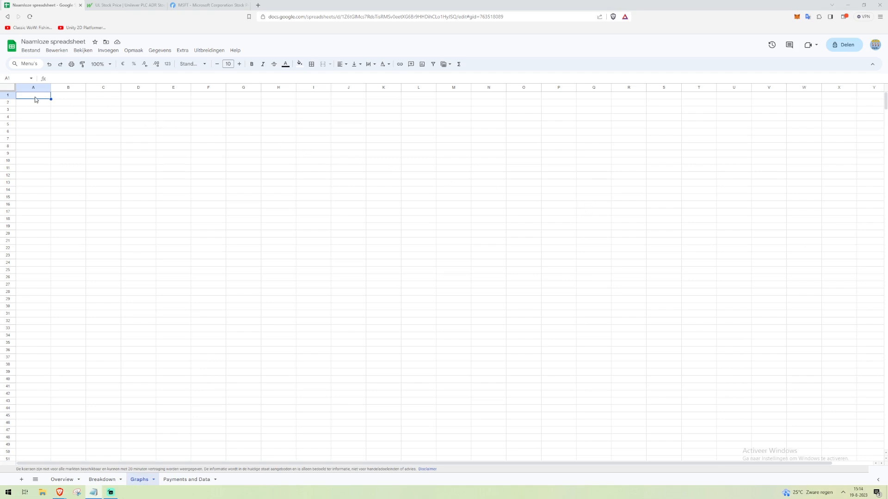
left_click(107, 51)
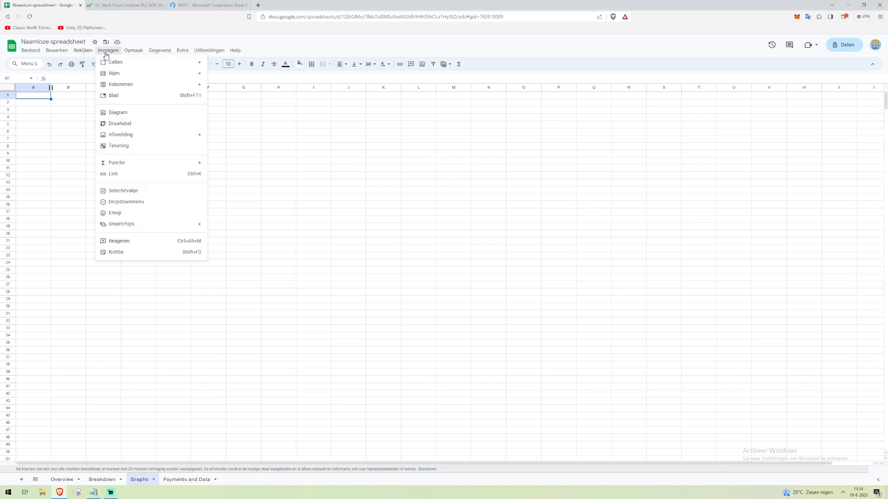
left_click(154, 117)
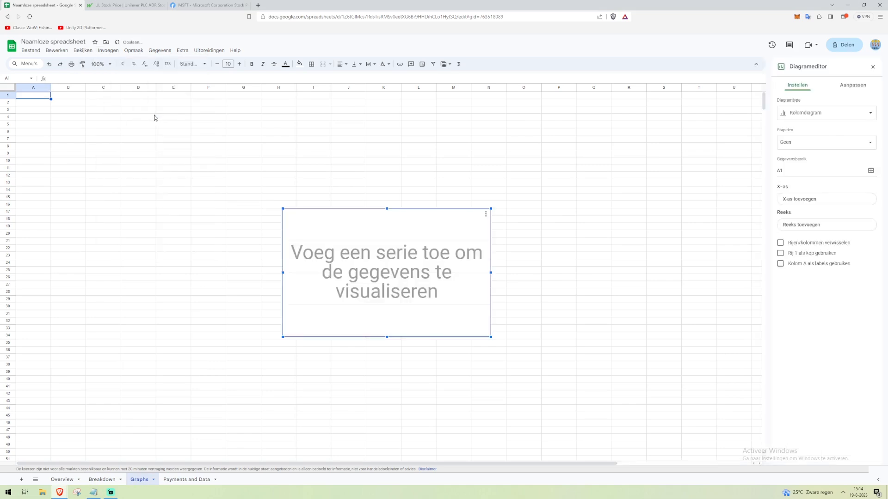
left_click(825, 113)
left_click(827, 294)
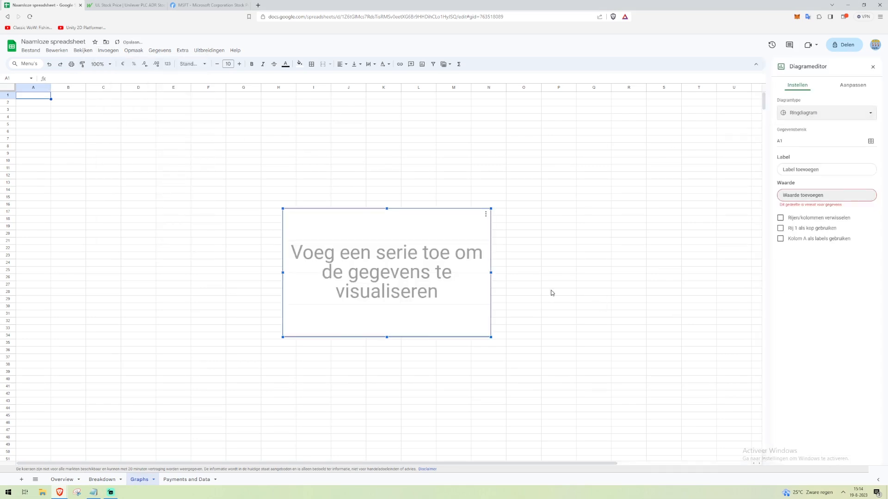
left_click_drag(412, 296, 147, 181)
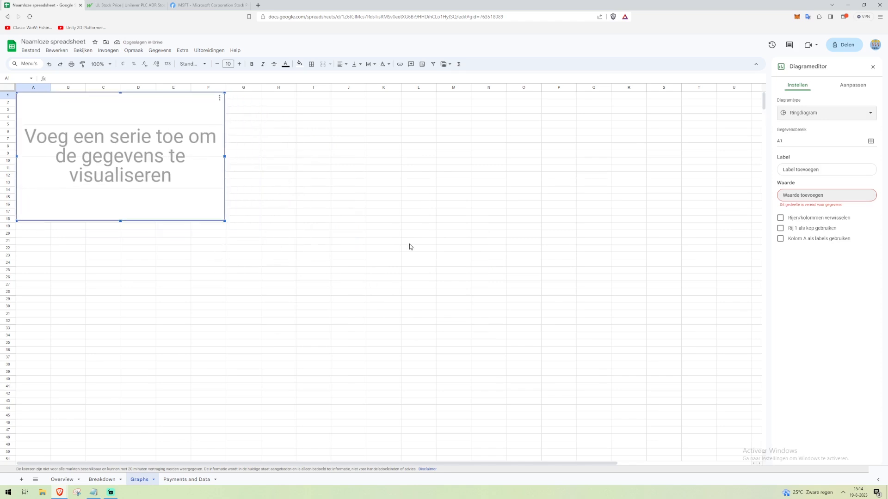
Try Overview!A5:A21 as the ring chart's label range and begin entering a Payments and Data range by hand.
left_click(827, 198)
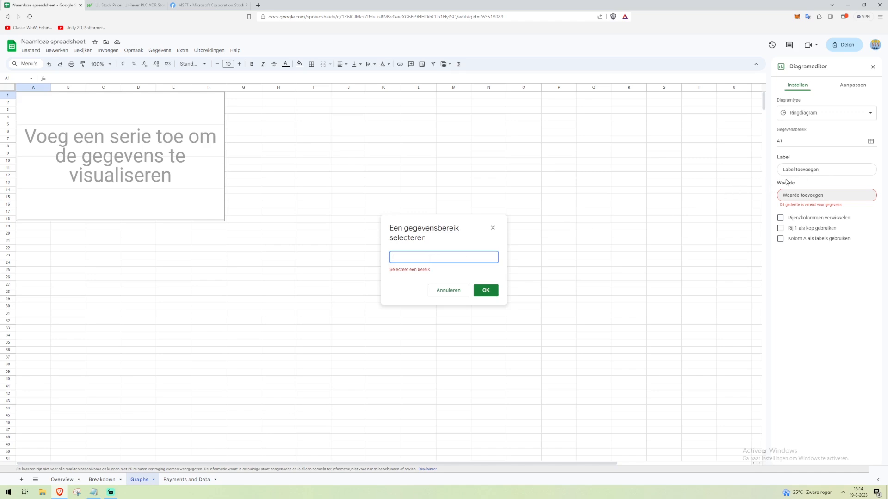
left_click(800, 174)
left_click(438, 253)
type("Payments And Data!E2:E10")
left_click_drag(459, 257, 346, 256)
key("BackSpace")
left_click(54, 481)
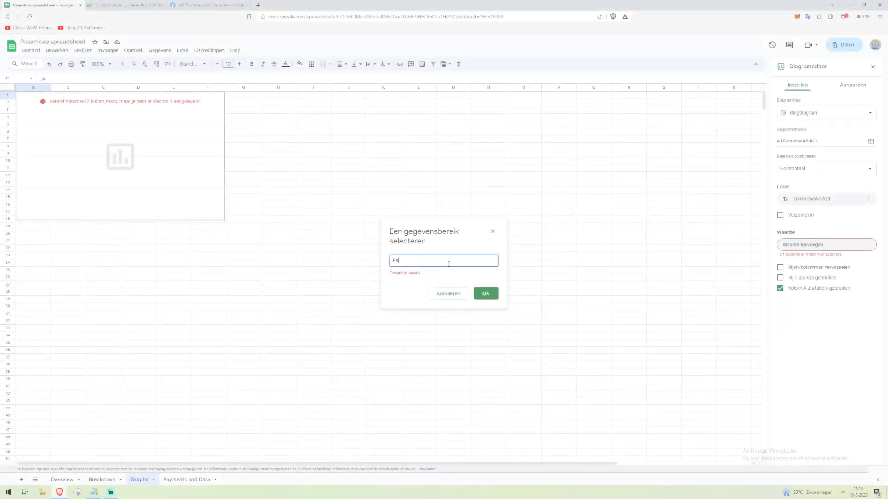
type("ymen")
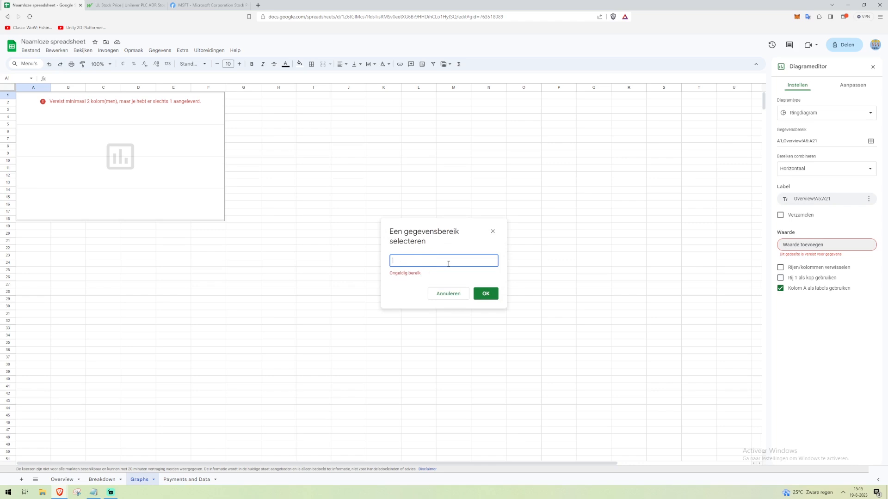
Set the ring chart's label range to the industry names in E2:E10 of the Payments and Data sheet.
left_click(188, 480)
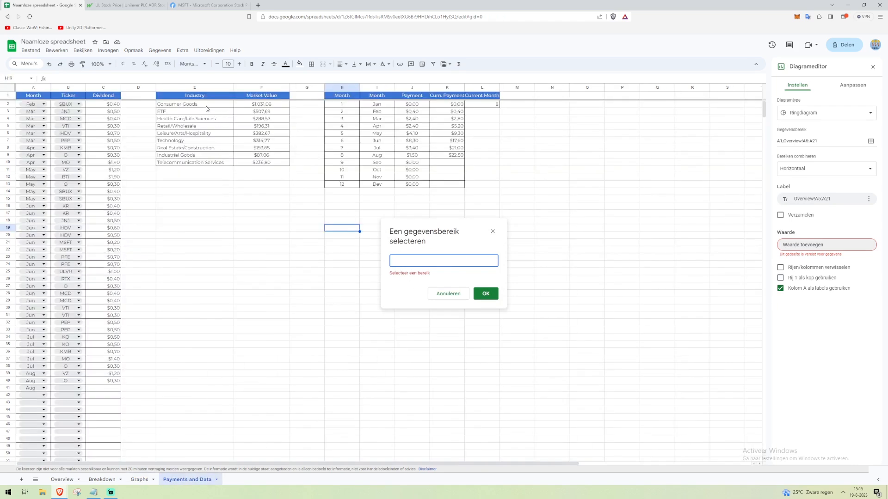
left_click_drag(197, 107, 195, 162)
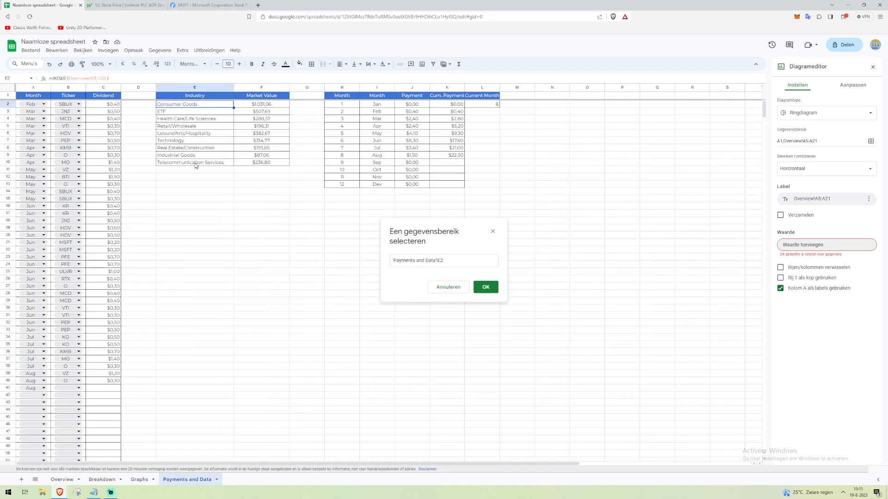
left_click(394, 262)
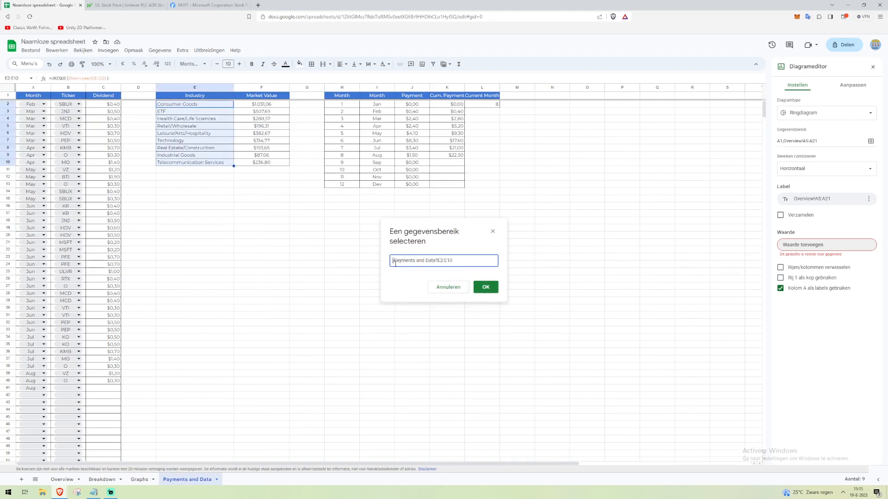
left_click(487, 287)
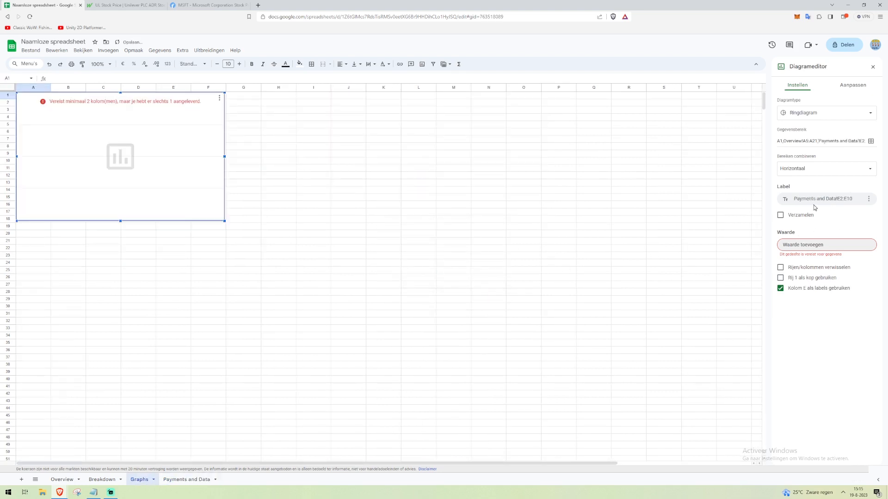
Set the ring chart's value range to the market values in F2:F10 of the Payments and Data sheet.
left_click(812, 245)
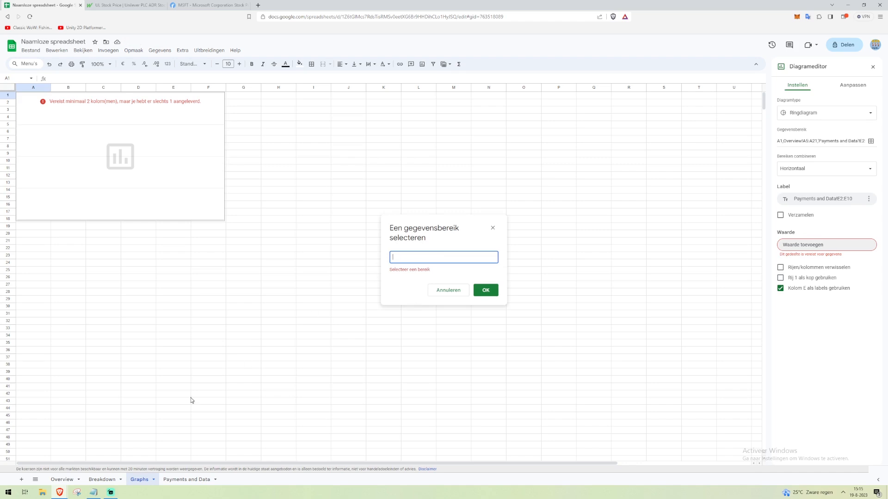
left_click(97, 480)
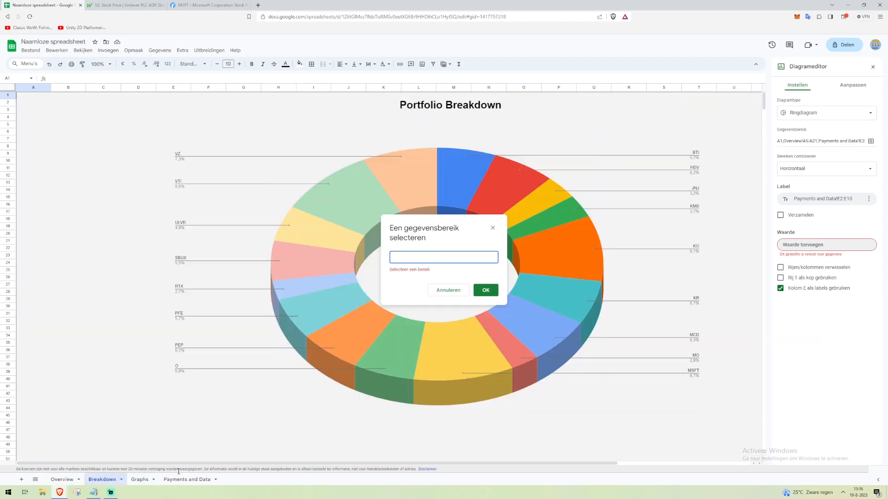
left_click(185, 480)
left_click_drag(270, 106, 262, 166)
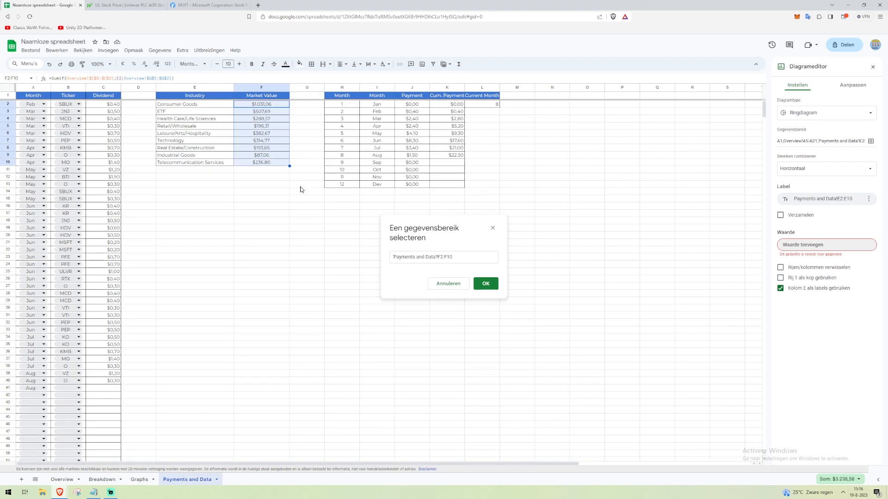
left_click(483, 283)
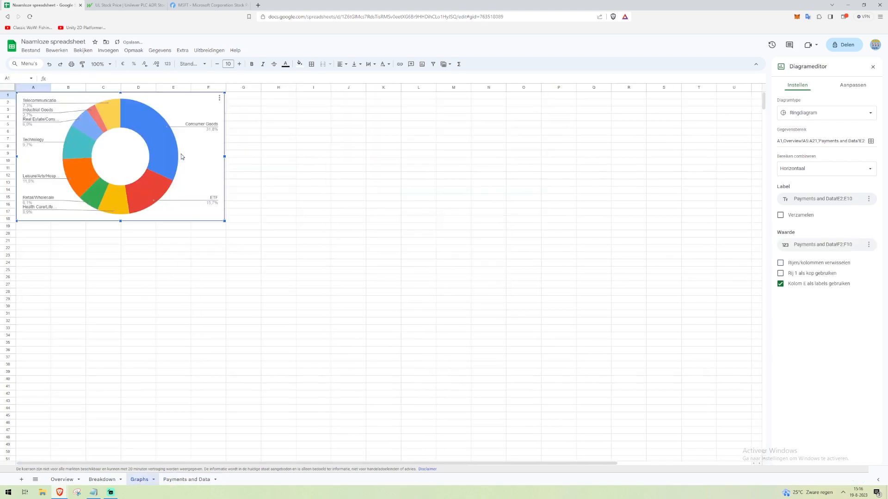
Change the ring chart's background color to very light grey.
left_click(828, 87)
left_click(800, 102)
left_click(794, 131)
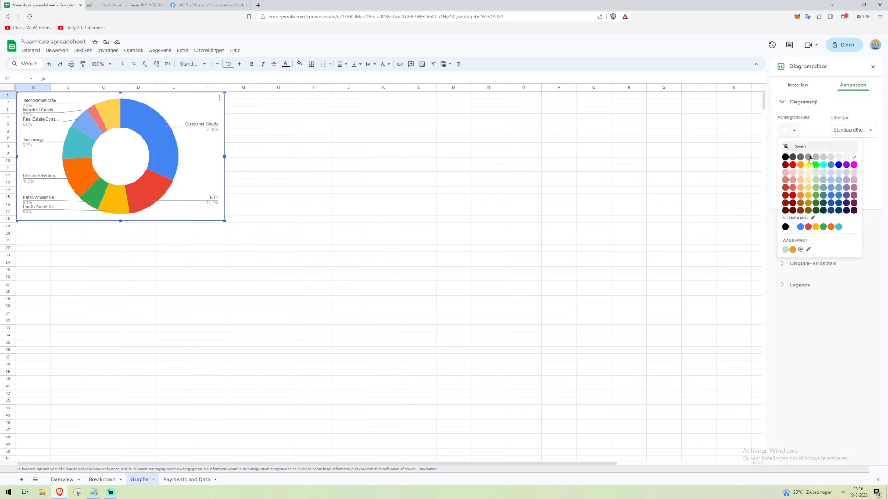
left_click(846, 157)
left_click(796, 104)
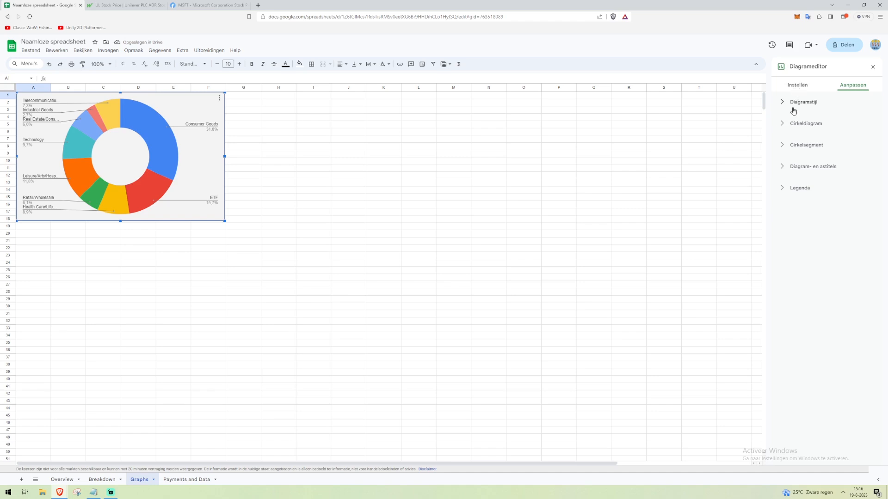
left_click(785, 127)
left_click(785, 128)
left_click(783, 146)
left_click(783, 146)
Give the ring chart the title "Industry Breakdown".
left_click(797, 167)
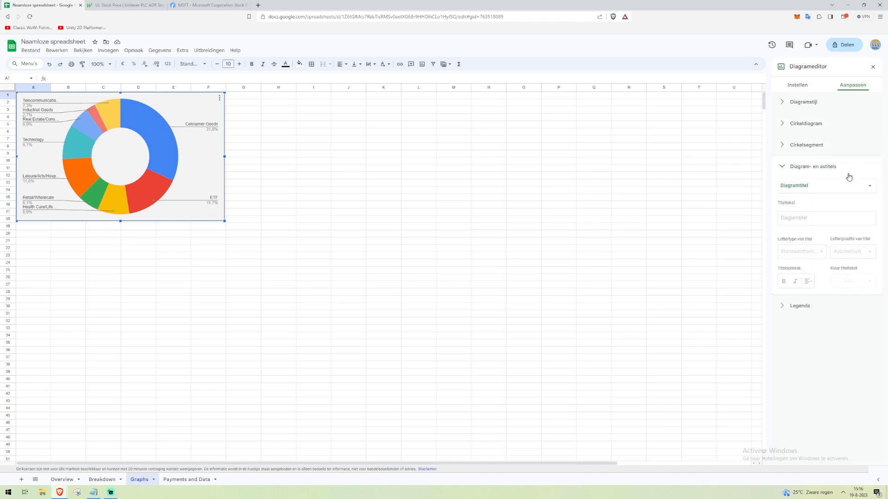
left_click(803, 217)
type("Industry Breakdown")
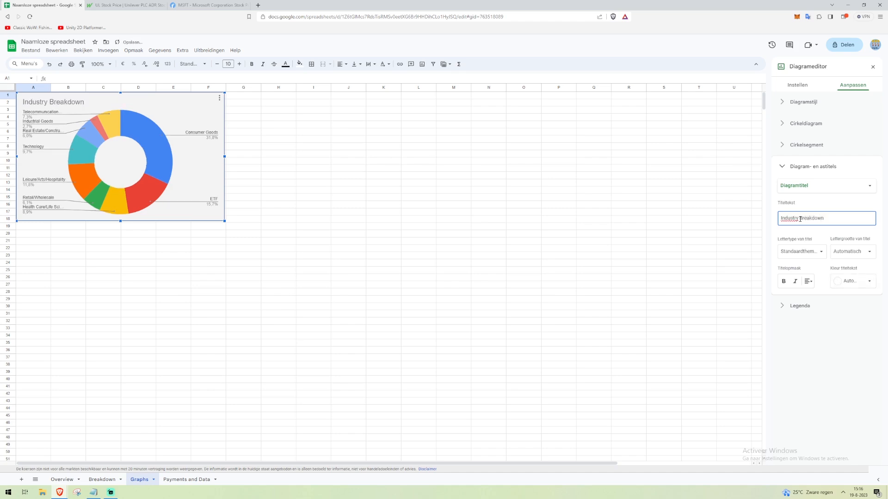
Format the Industry Breakdown chart title as bold, black and centered.
left_click(783, 281)
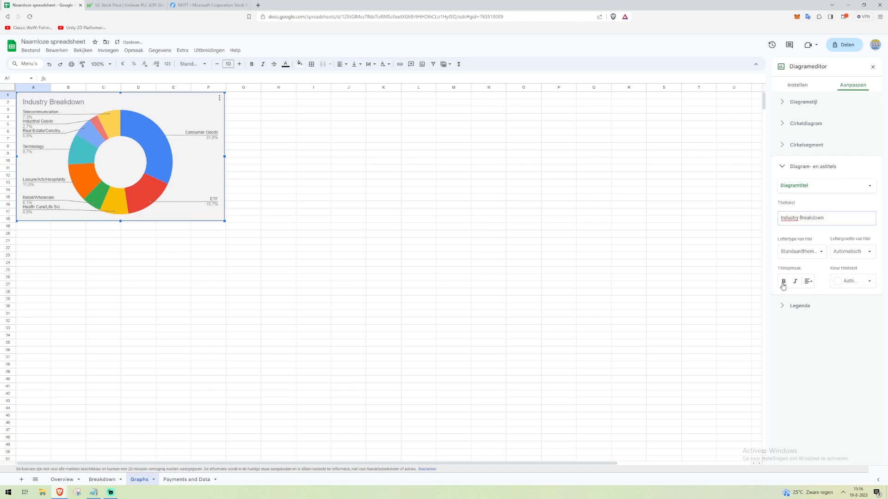
left_click(836, 282)
left_click(799, 308)
left_click(808, 281)
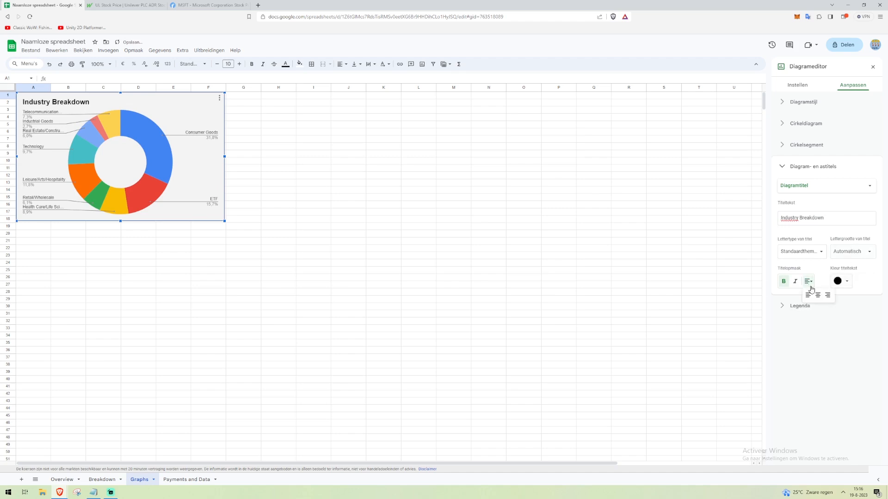
left_click(817, 296)
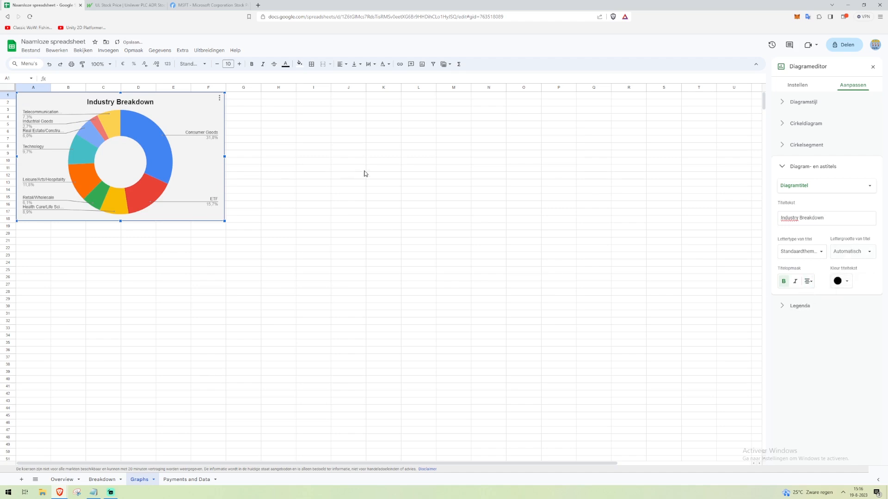
Compare the new chart with the Breakdown sheet and the industry table on Payments and Data, ending on Graphs.
mouse_move(153, 167)
left_click(103, 479)
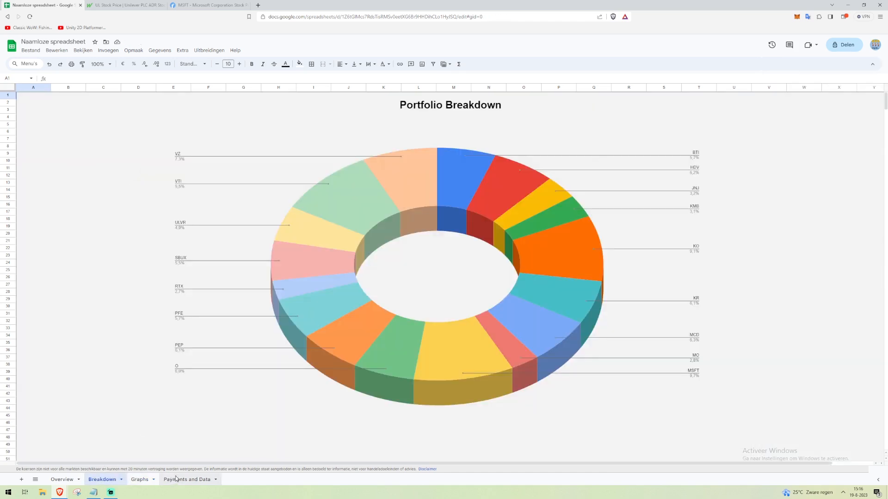
left_click(187, 480)
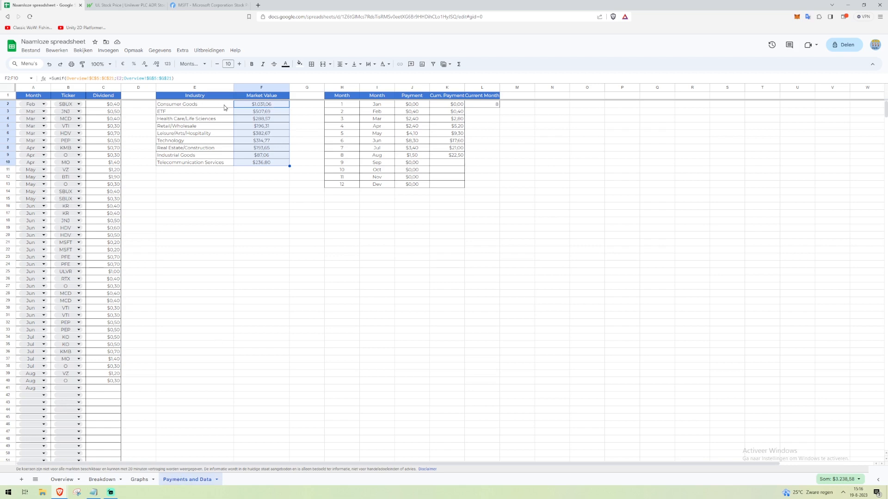
left_click(136, 480)
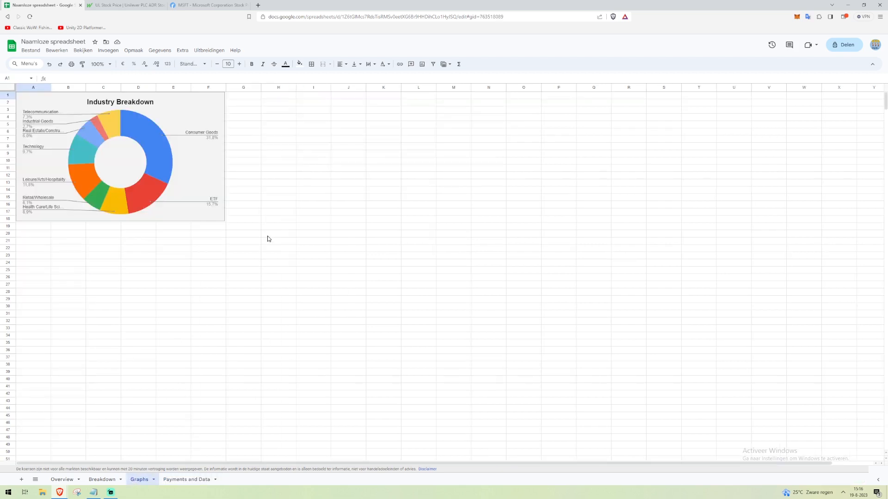
Insert a second chart on the Graphs sheet and place it directly beside the Industry Breakdown chart, starting at column G.
left_click(305, 215)
left_click(283, 154)
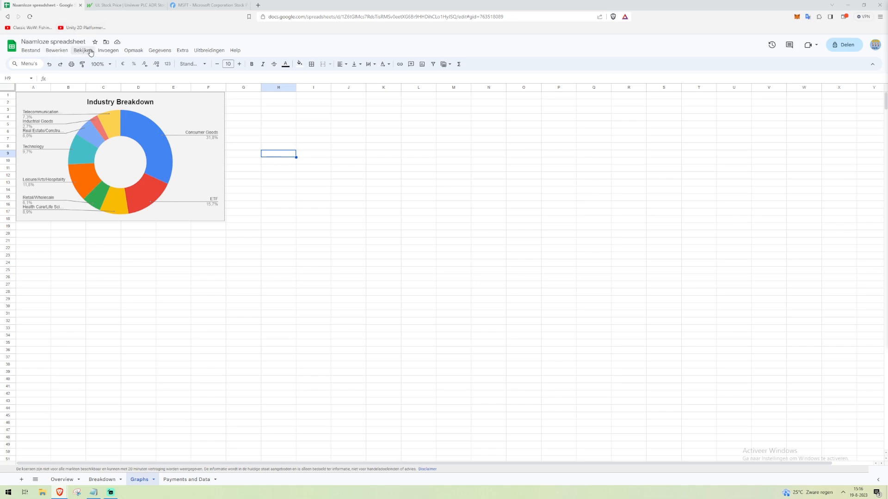
left_click(107, 50)
left_click(154, 117)
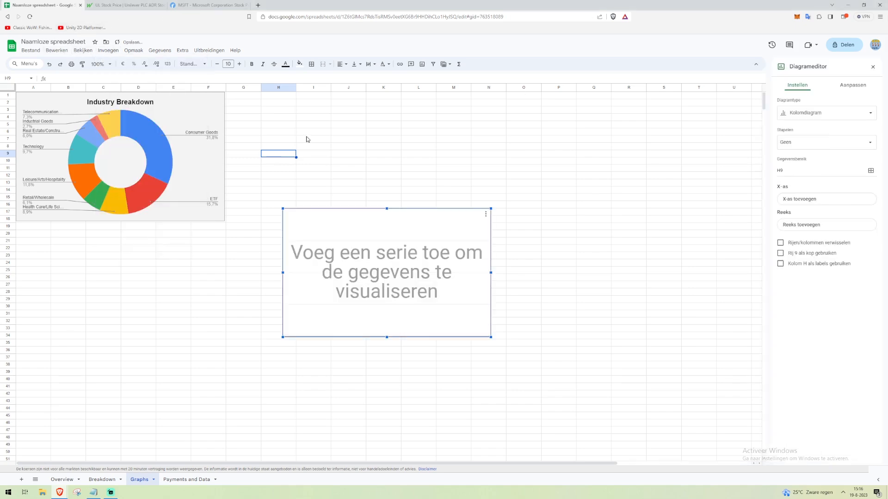
left_click_drag(392, 254, 334, 137)
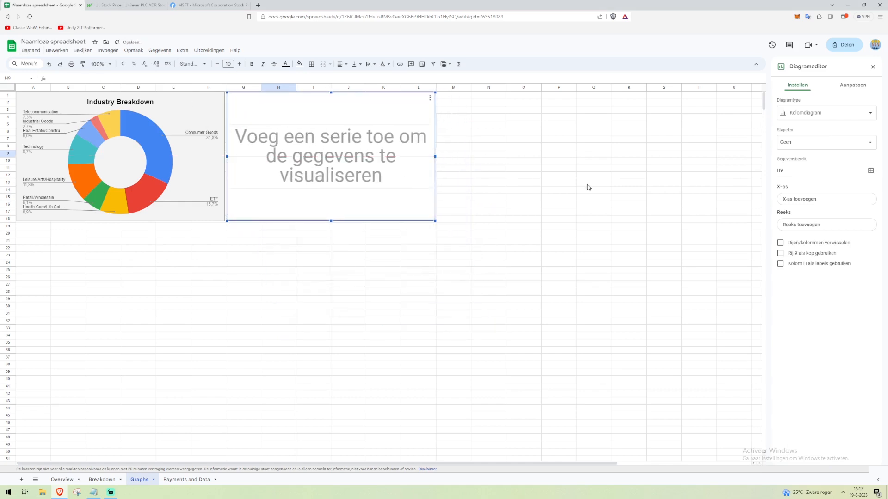
Browse the available chart types and choose the standard column chart for the new chart.
left_click(830, 115)
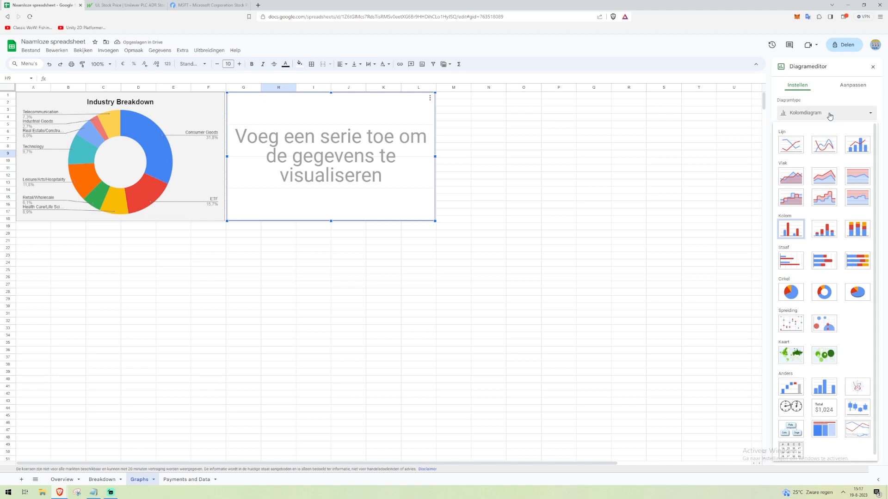
left_click(801, 119)
left_click(805, 120)
left_click(789, 230)
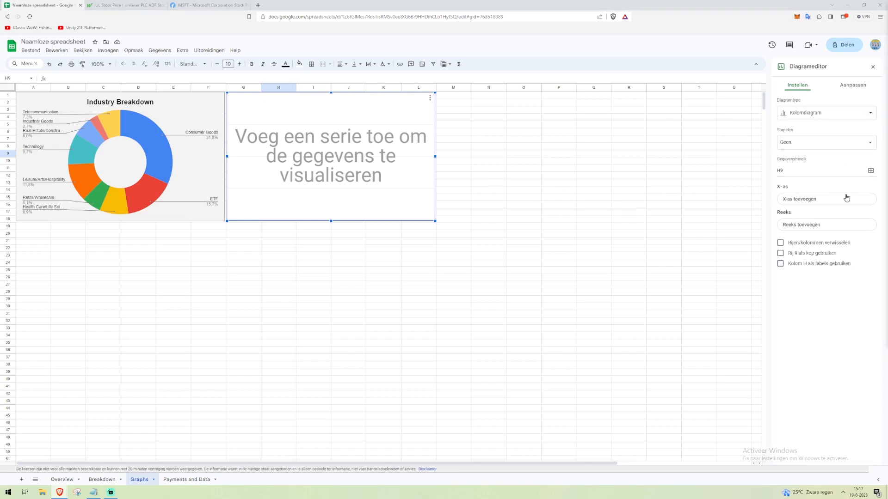
Open the x-axis data range selection for the new column chart.
left_click(794, 203)
left_click(429, 256)
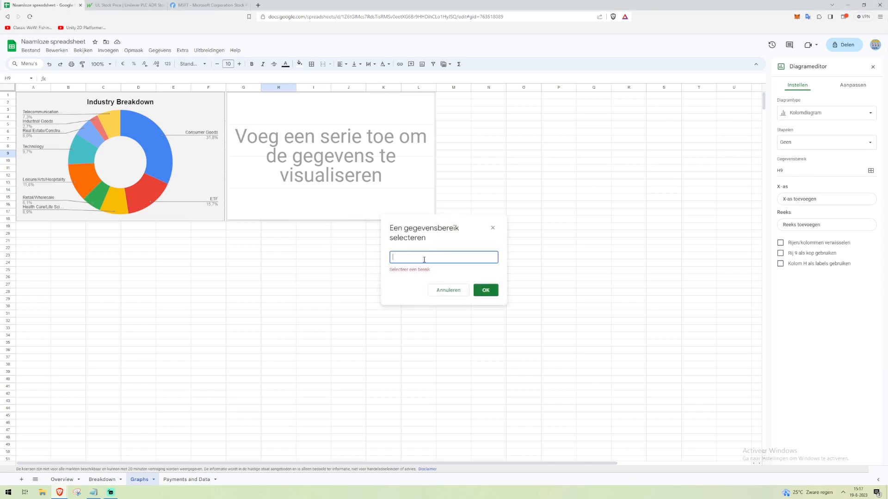
type("'")
key("BackSpace")
type("'Overview!A5:A21")
key("ctrl+a")
key("BackSpace")
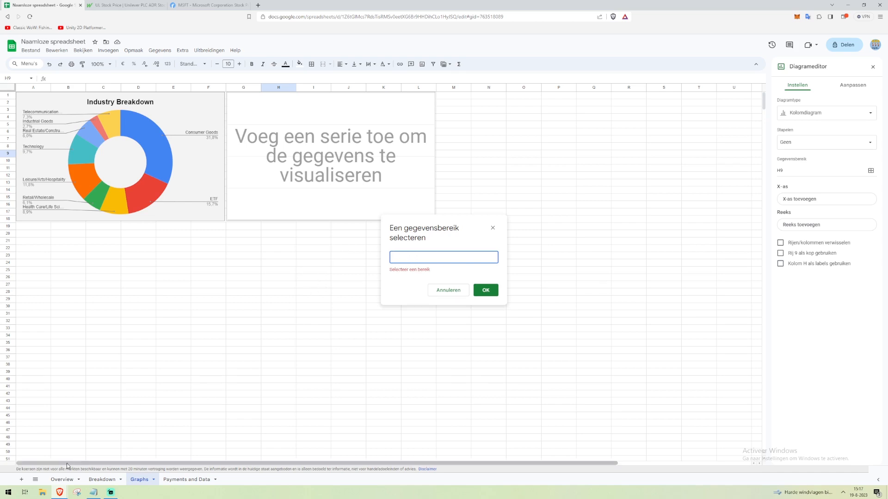
Set the column chart's x-axis to the ticker cells Overview!A5:A21.
left_click(62, 479)
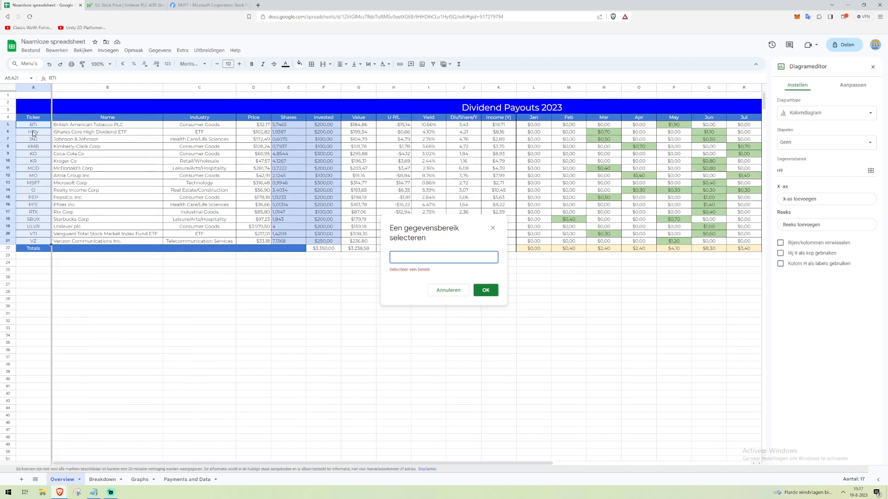
left_click_drag(34, 125, 32, 242)
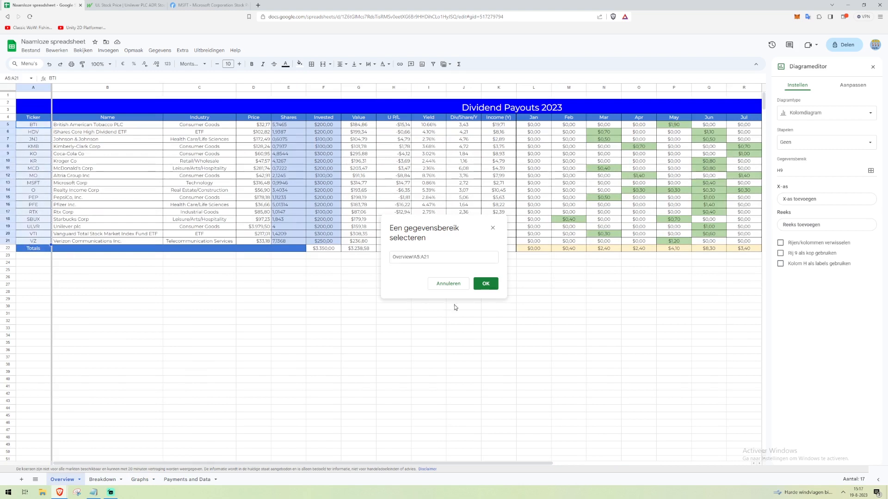
left_click(486, 283)
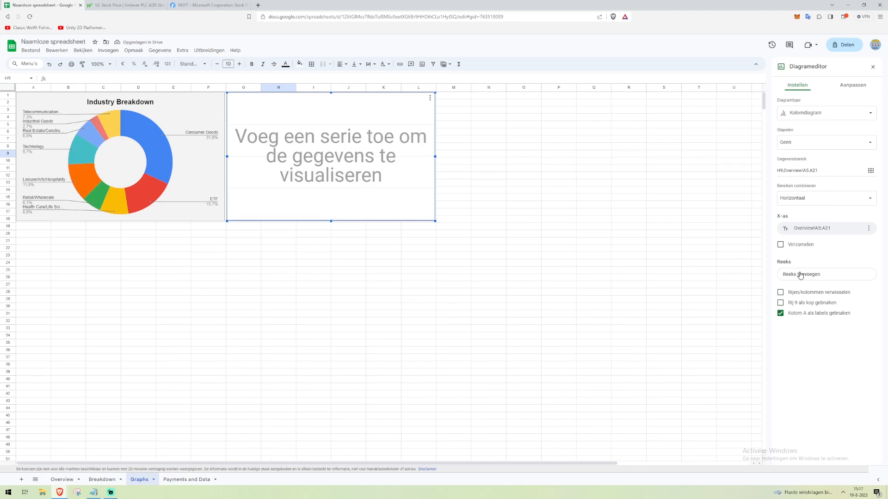
Add the dividend totals in Overview!X5:X21 as the column chart's data series.
left_click(801, 275)
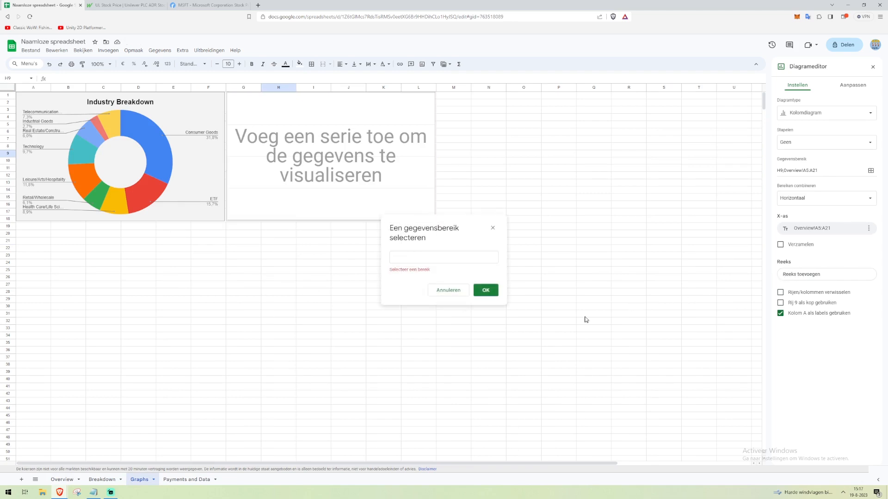
left_click(61, 480)
left_click_drag(132, 462, 330, 463)
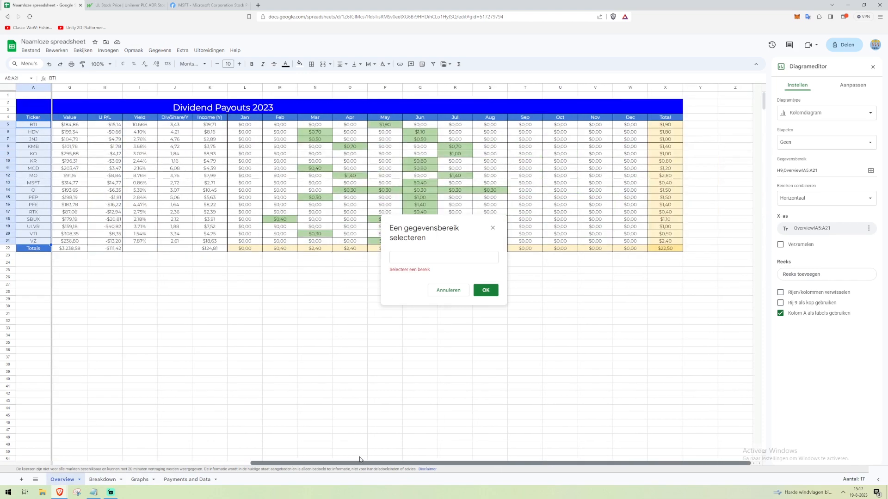
left_click(670, 127)
left_click(670, 242, "shift")
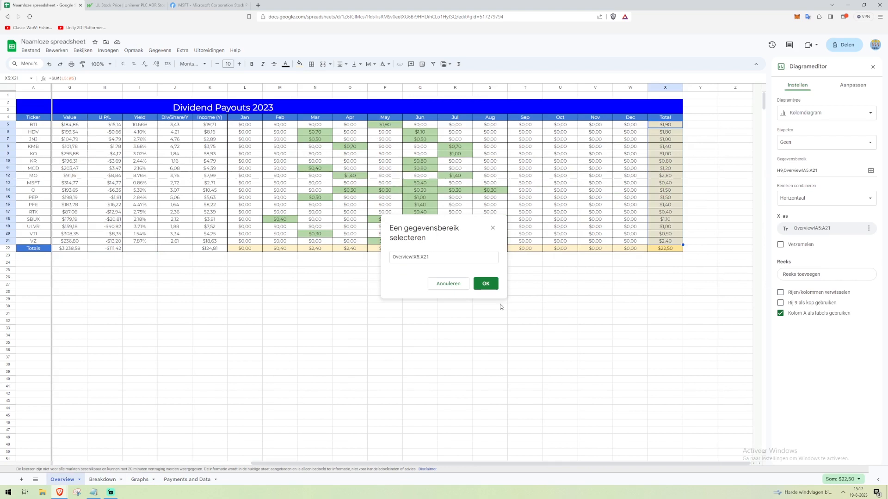
left_click(485, 283)
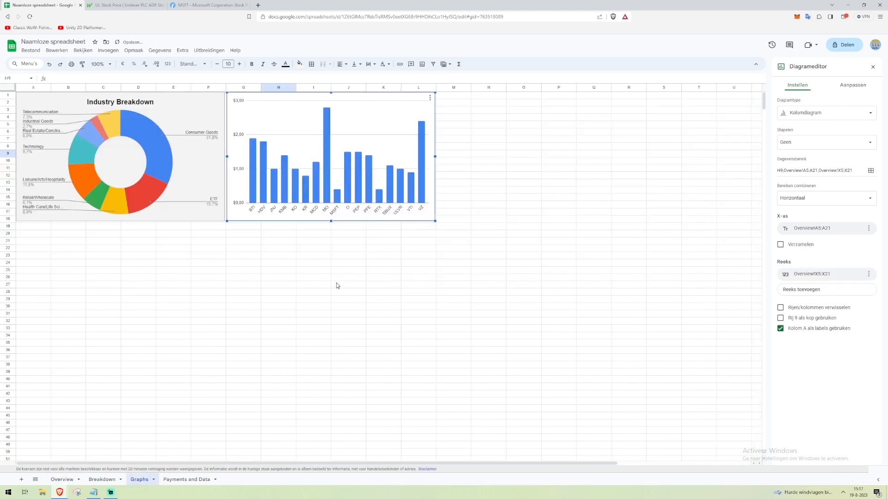
Compare the chart's MO column with the MO row on the Overview sheet, ending on Graphs.
mouse_move(326, 191)
left_click(72, 483)
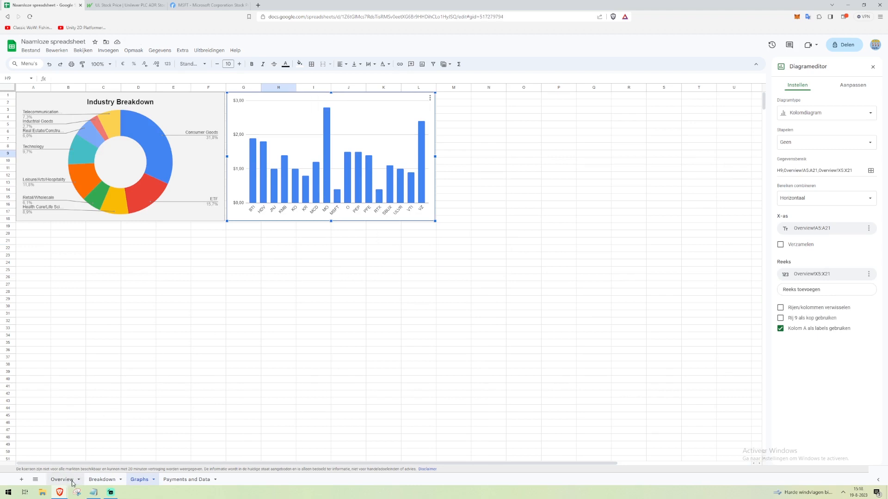
left_click(7, 175)
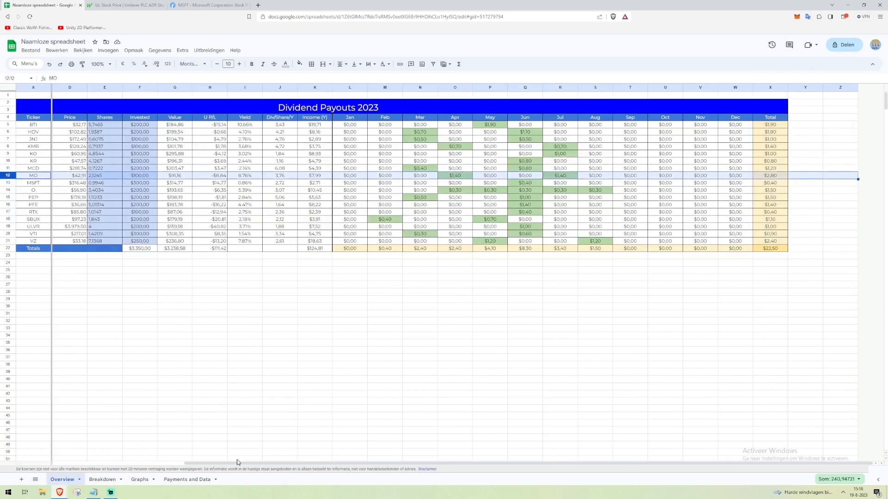
left_click_drag(257, 463, 140, 462)
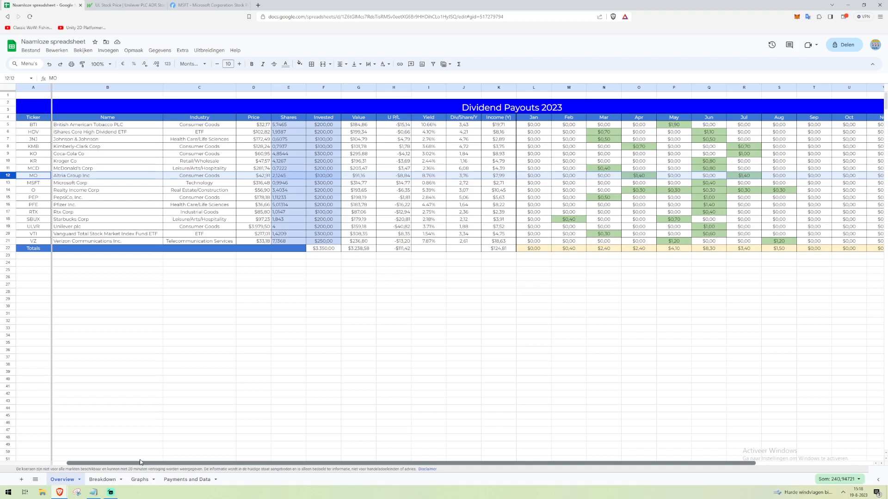
left_click_drag(141, 463, 91, 467)
left_click(139, 479)
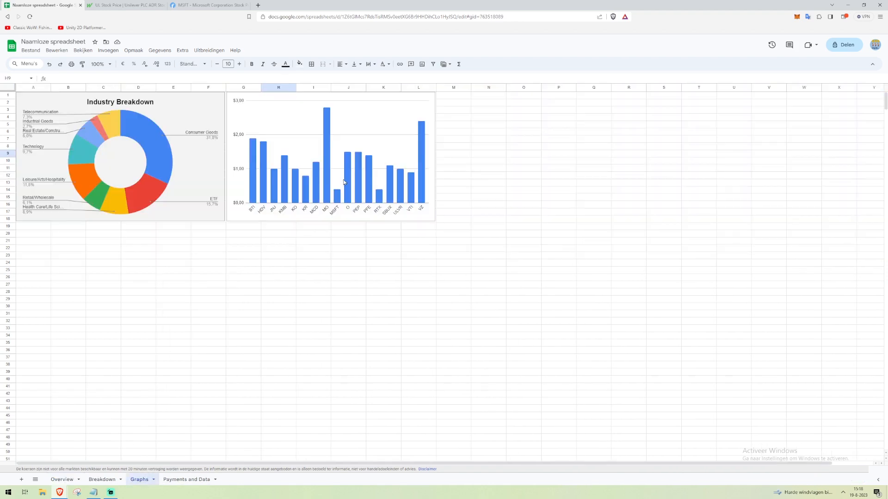
Give the column chart a light grey background matching the Industry Breakdown chart.
double_click(283, 119)
left_click(791, 104)
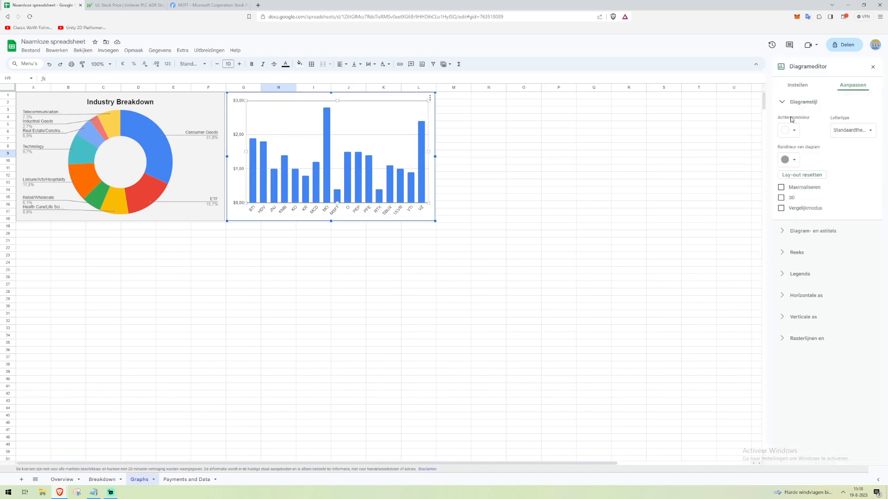
left_click(790, 129)
left_click(844, 157)
left_click(786, 104)
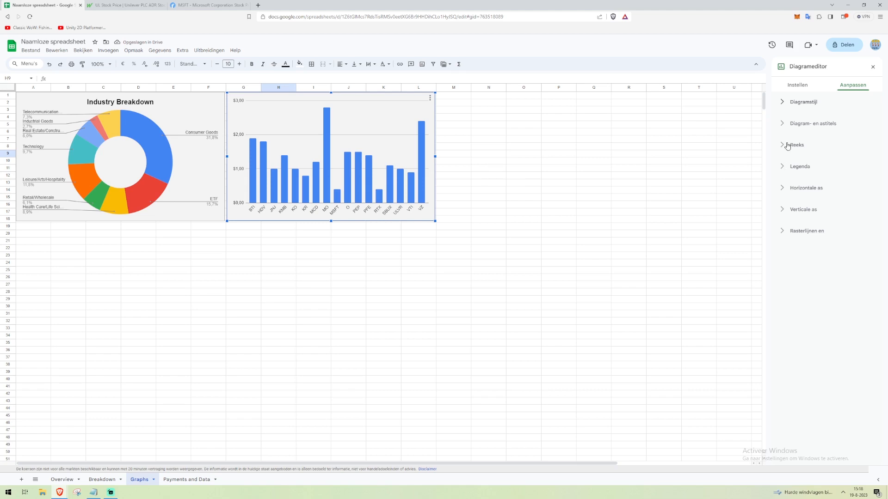
Give the column chart the title "Dividend Breakdown".
left_click(790, 126)
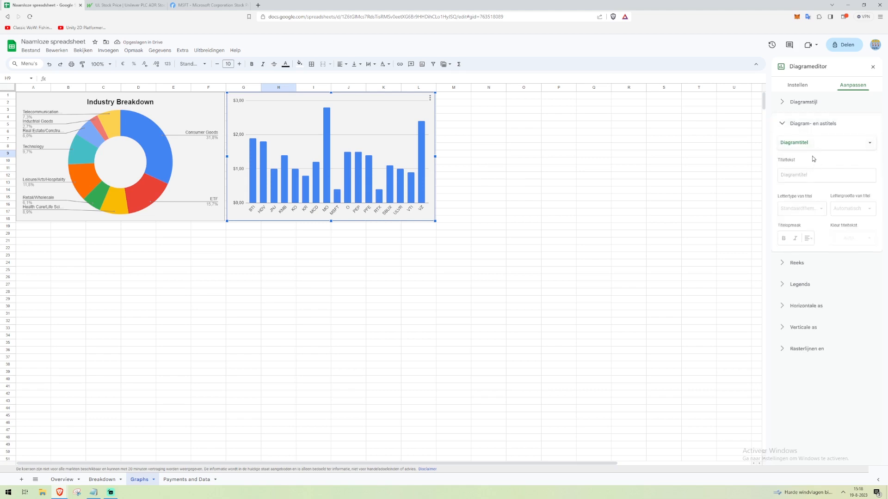
left_click(807, 175)
type("Dividend Breakdown")
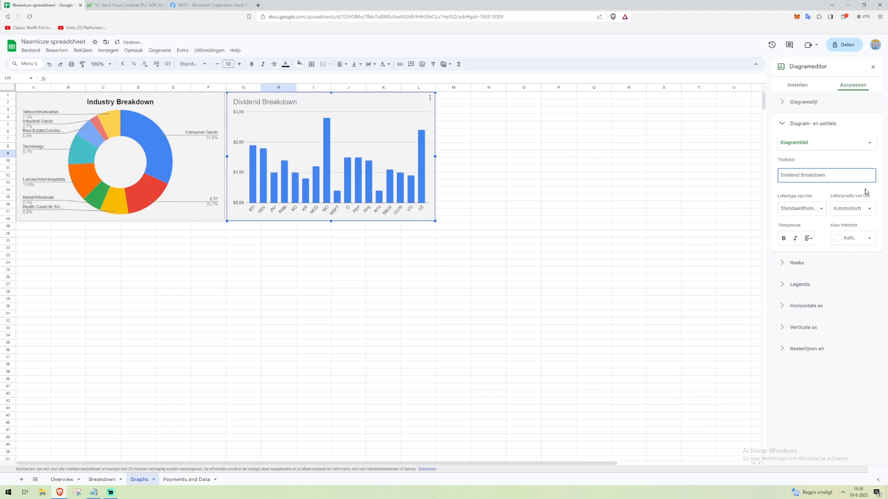
Format the Dividend Breakdown title as bold, centered and black, then leave chart editing.
left_click(783, 238)
left_click(863, 208)
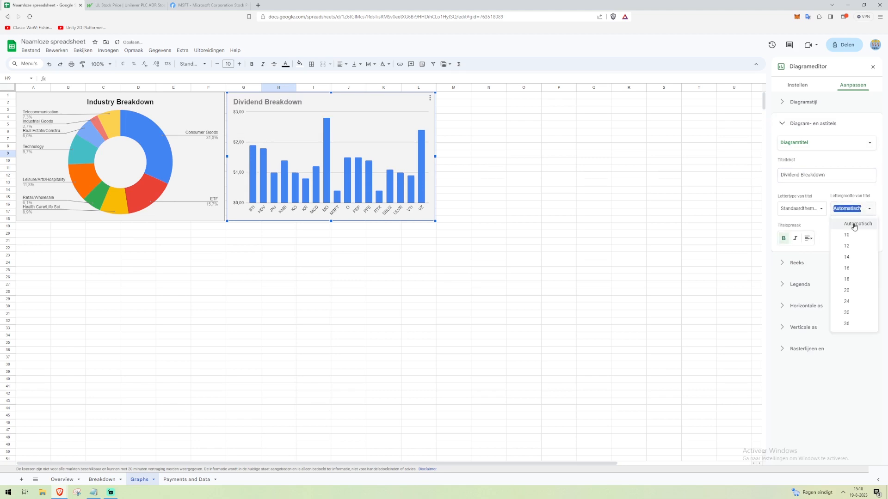
left_click(808, 238)
left_click(817, 252)
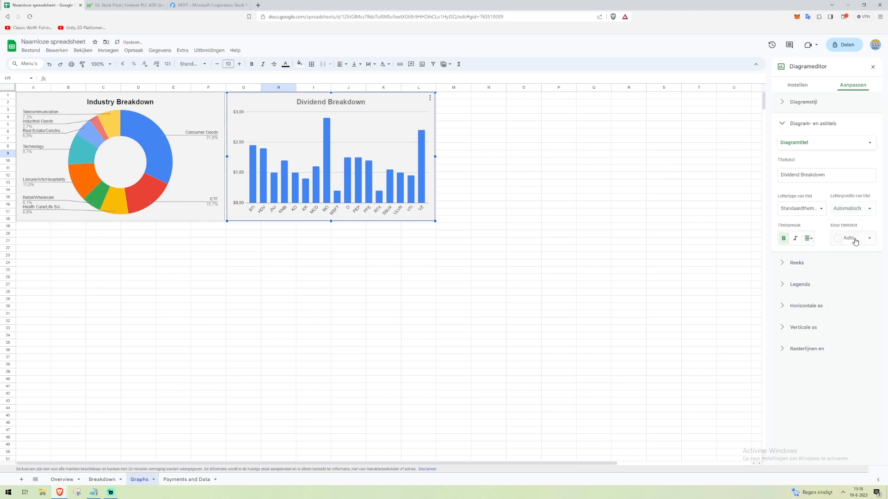
left_click(855, 238)
left_click(801, 267)
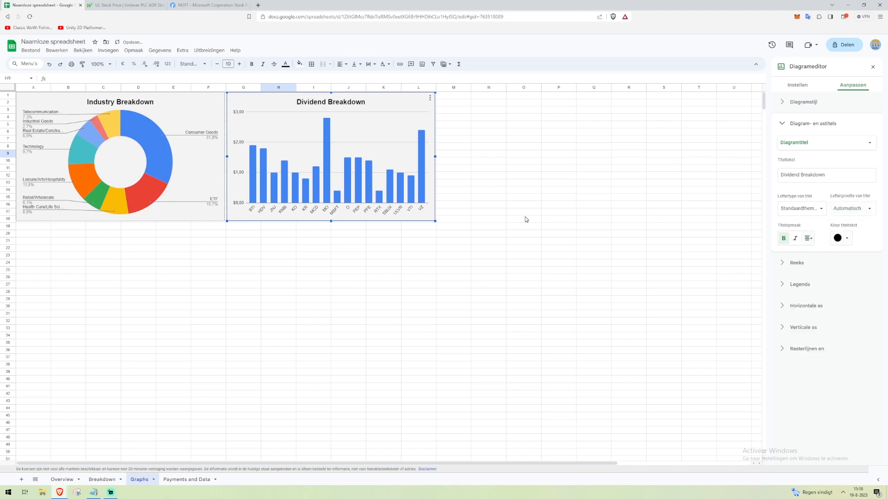
left_click(601, 208)
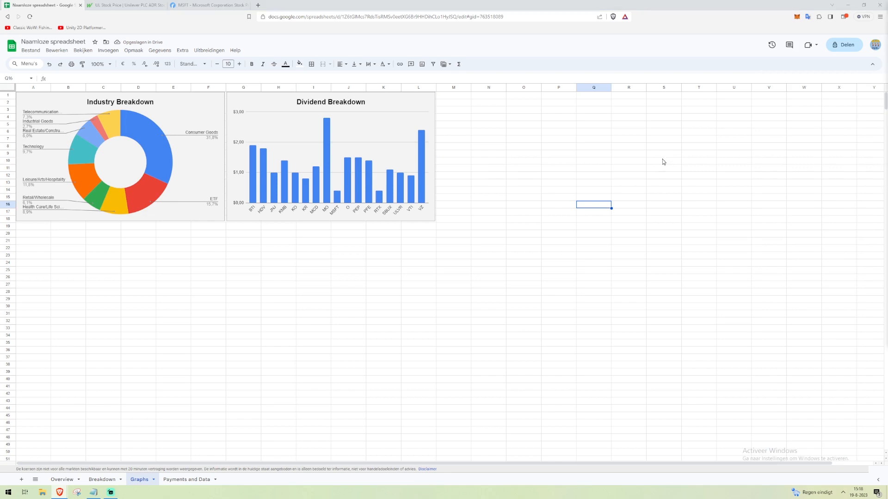
Insert a third chart directly beside the Dividend Breakdown chart, starting at column M, and make it a standard area chart.
left_click(457, 147)
left_click(110, 51)
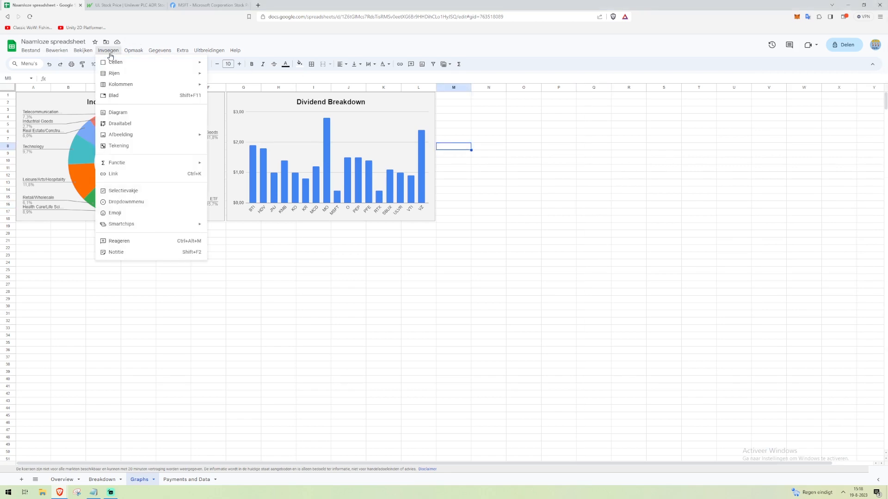
left_click(120, 114)
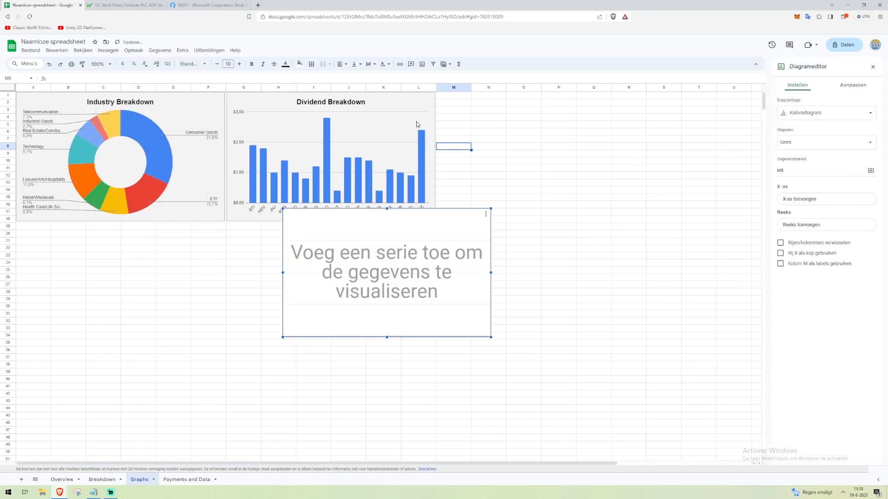
left_click_drag(426, 242, 574, 127)
left_click(835, 113)
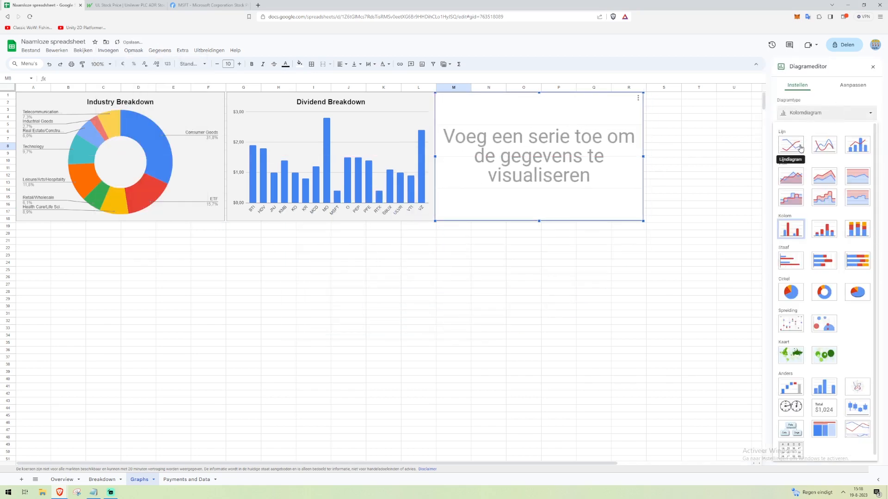
left_click(793, 180)
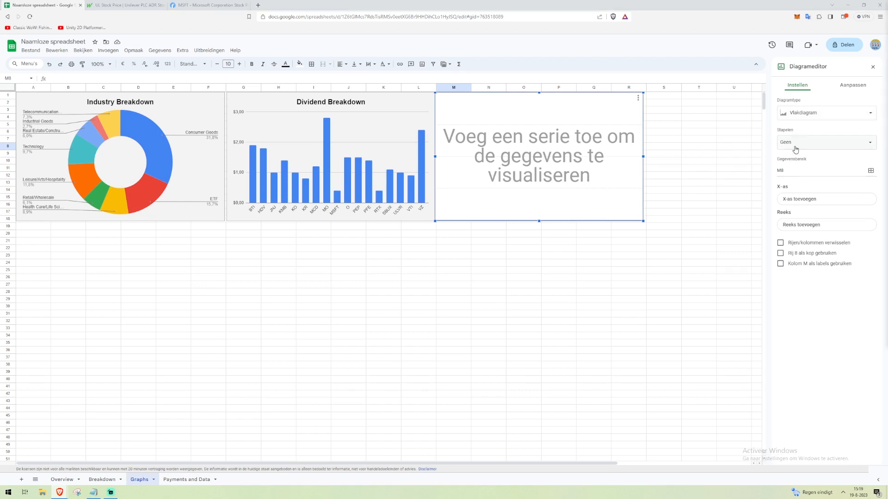
Set the area chart's x-axis to the month names in 'Payments and Data'!I2:I13.
left_click(798, 197)
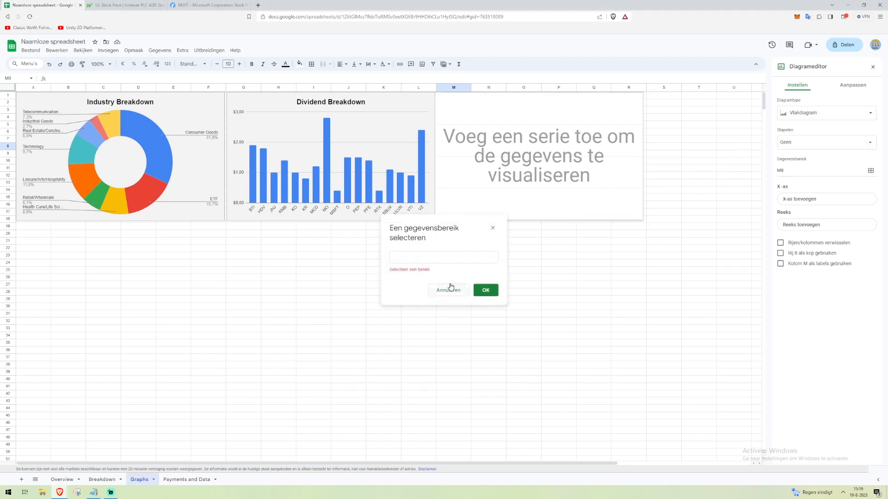
left_click(430, 259)
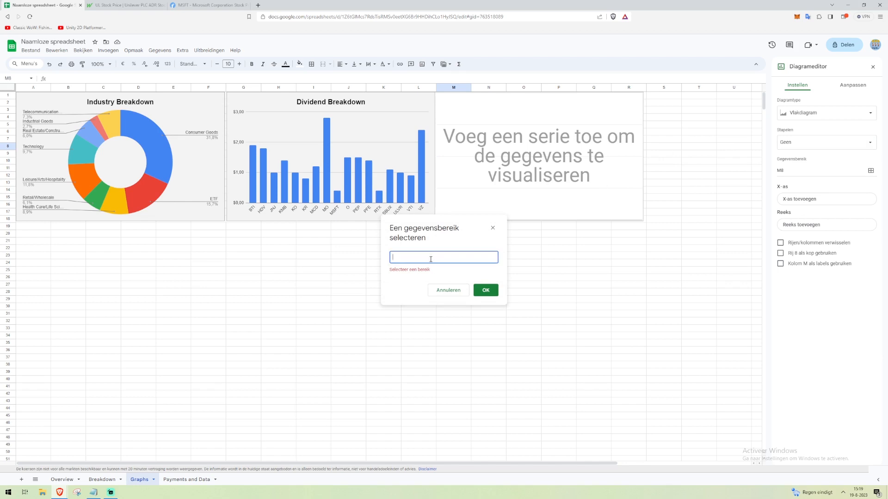
left_click(179, 481)
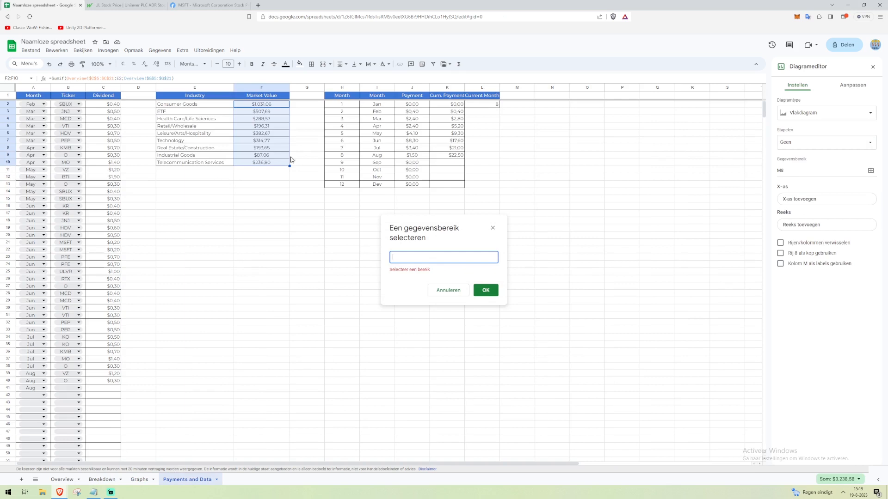
left_click(384, 105)
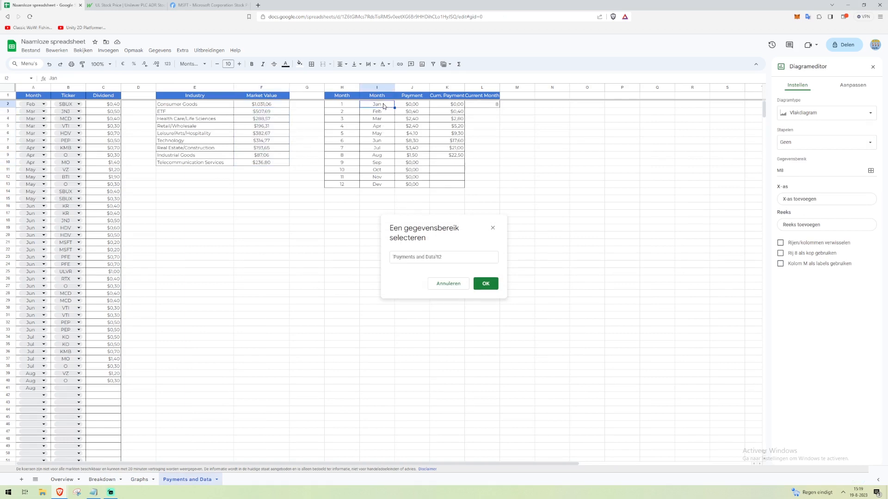
left_click(380, 185, "shift")
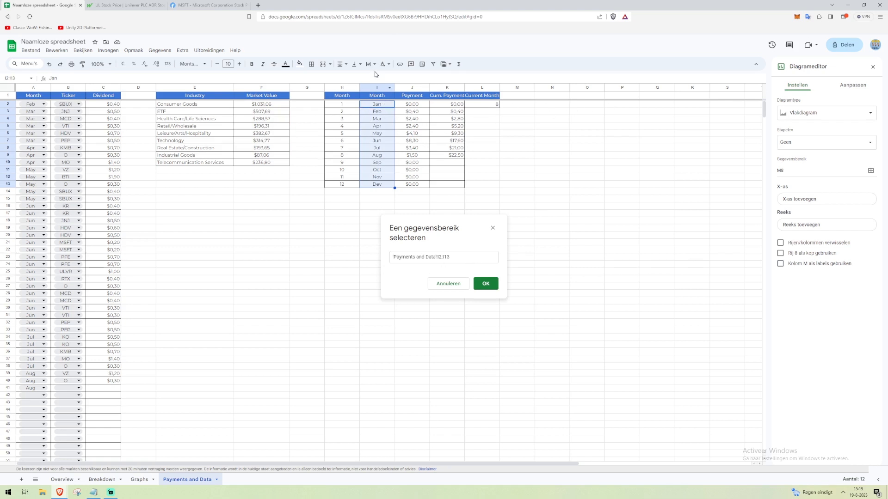
left_click(487, 285)
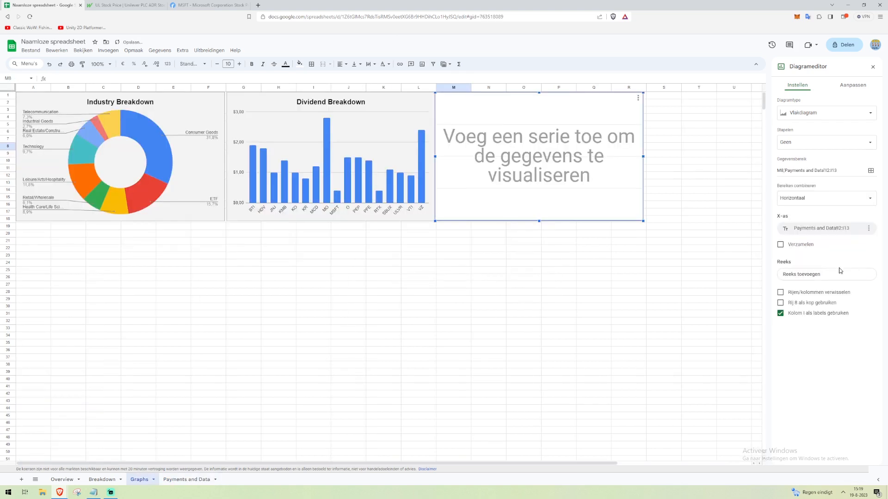
Add the monthly payments in 'Payments and Data'!J2:J13 as the area chart's data series.
left_click(803, 277)
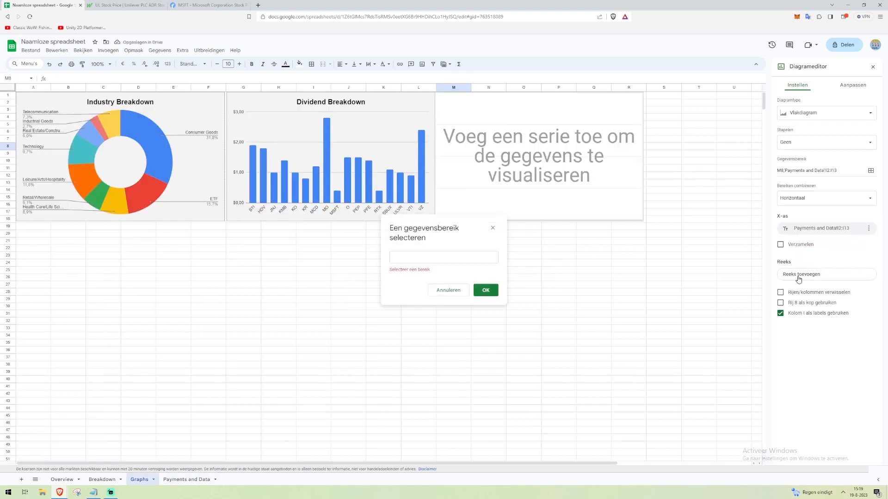
left_click(187, 480)
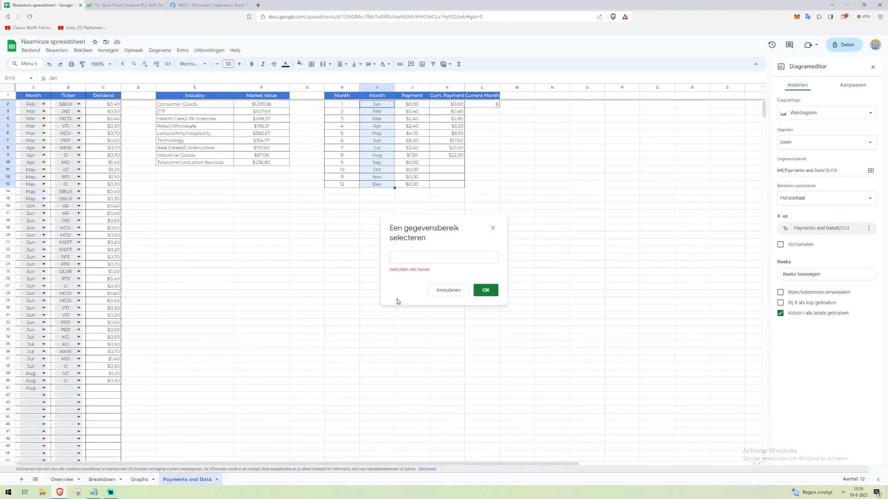
left_click(419, 105)
left_click(412, 187, "shift")
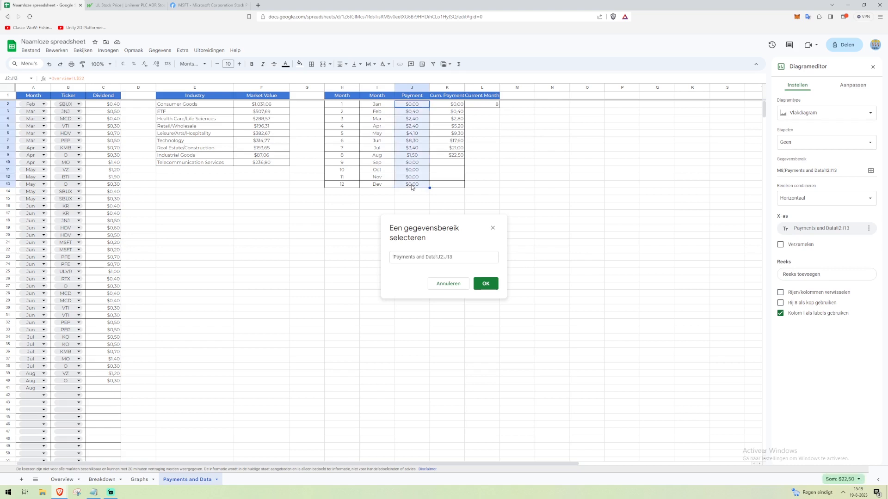
left_click(486, 283)
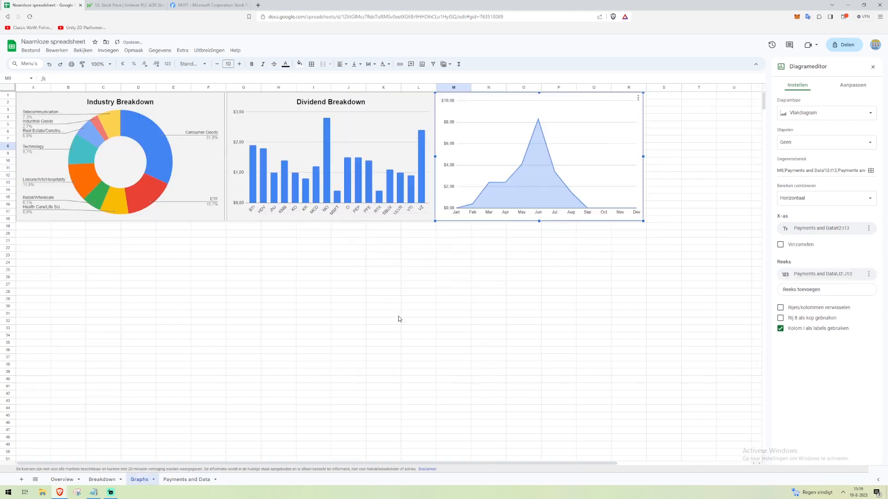
left_click(62, 479)
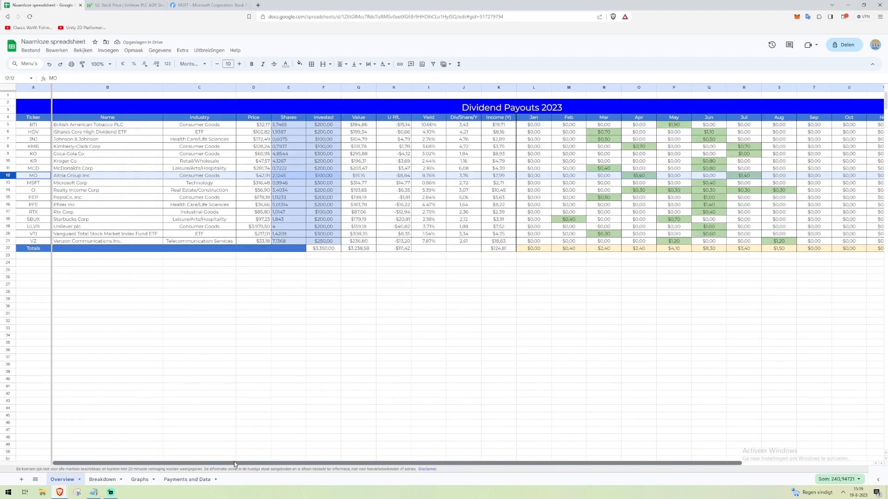
left_click(188, 480)
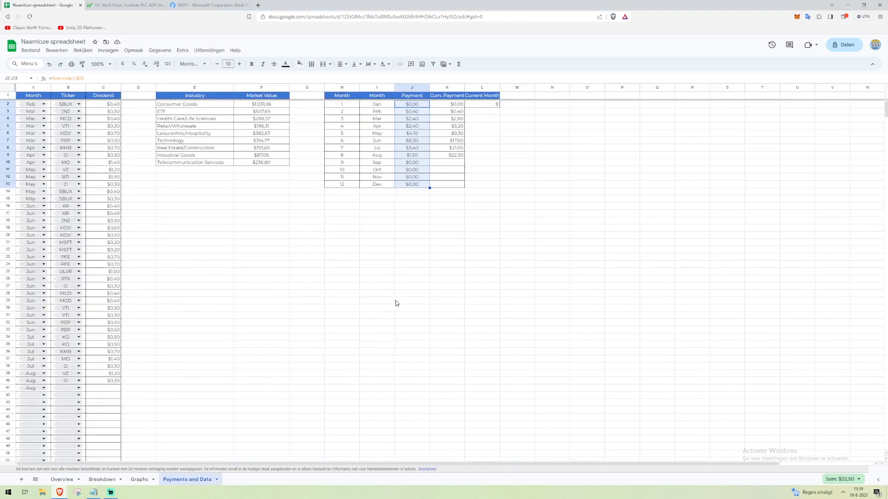
left_click(140, 479)
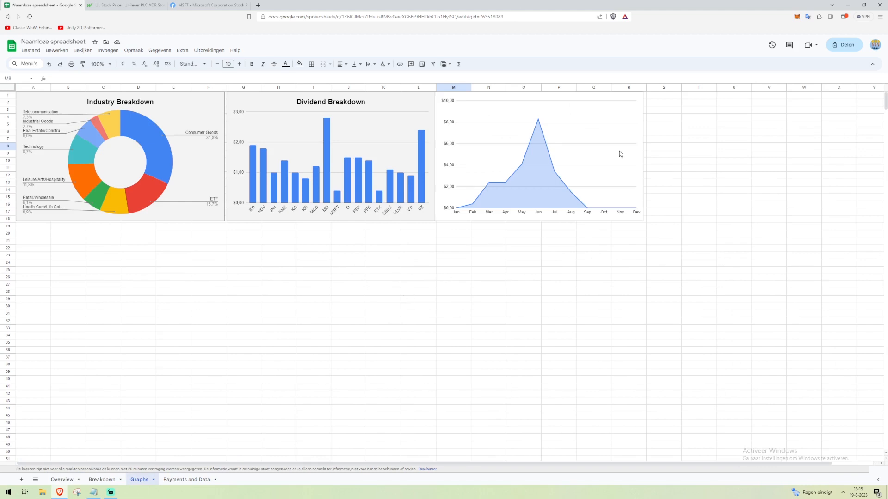
Give the monthly payments area chart the same light grey background as the other two charts.
double_click(582, 126)
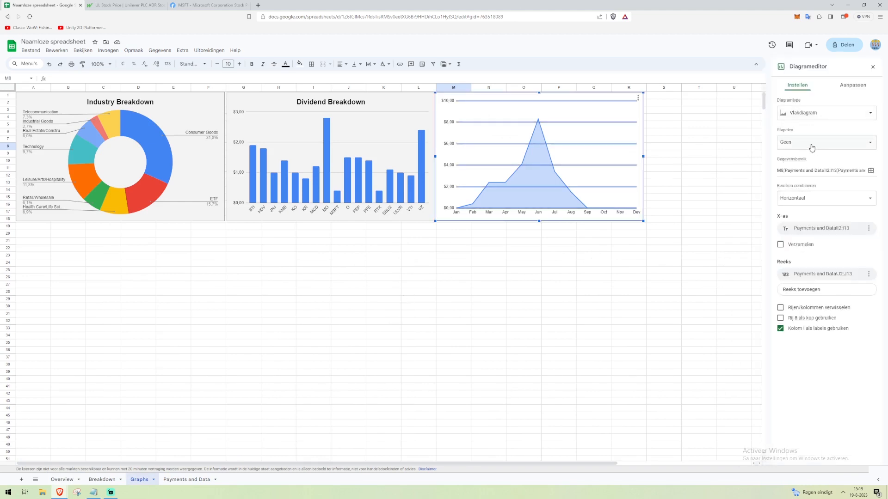
left_click(845, 91)
left_click(784, 103)
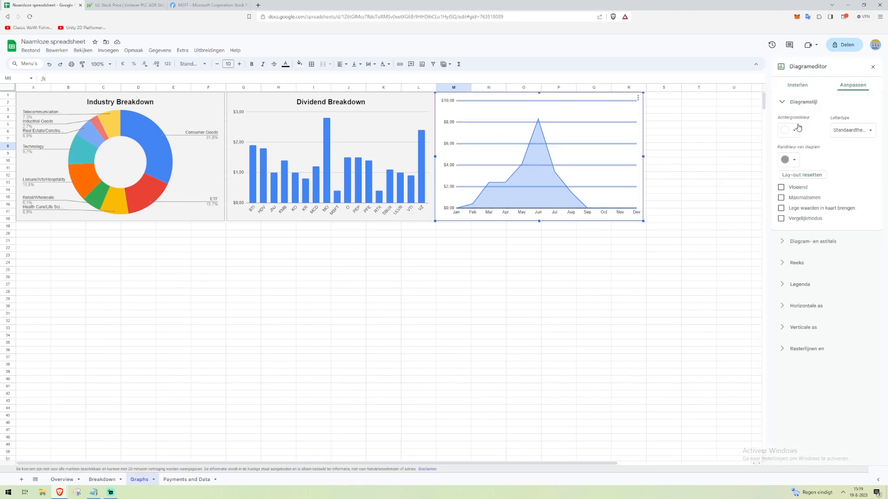
left_click(792, 130)
left_click(846, 159)
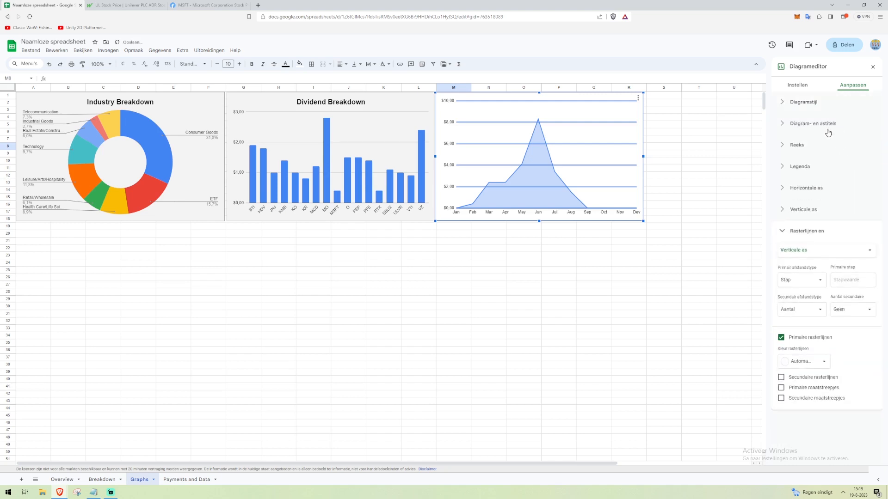
left_click(796, 105)
left_click(787, 131)
left_click(850, 159)
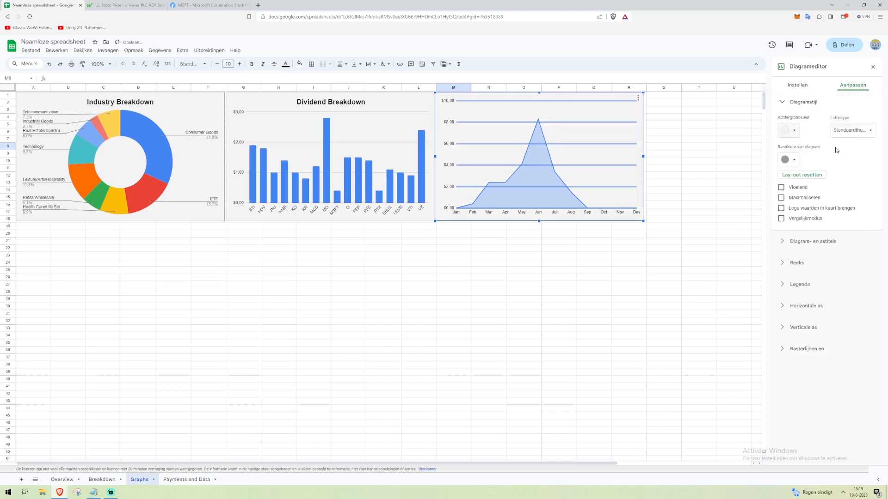
left_click(786, 103)
Add the chart title "Dividend per Month" to the monthly payments area chart.
left_click(813, 124)
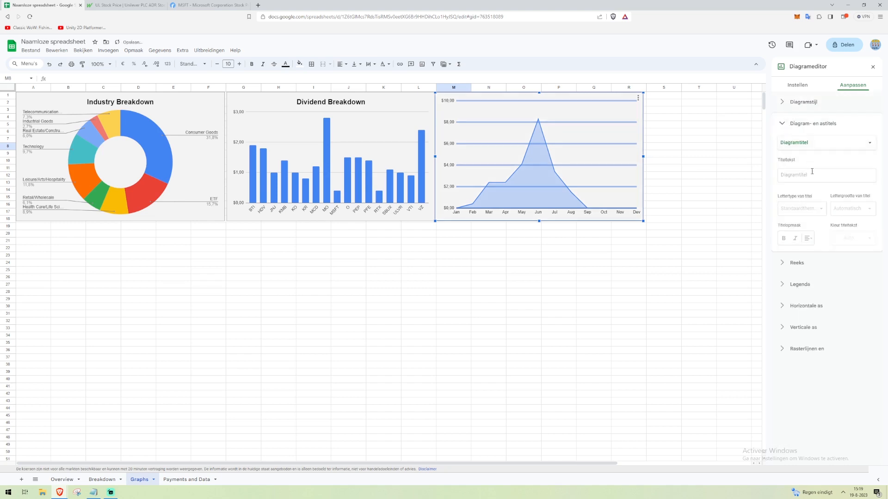
left_click(807, 175)
type("Div")
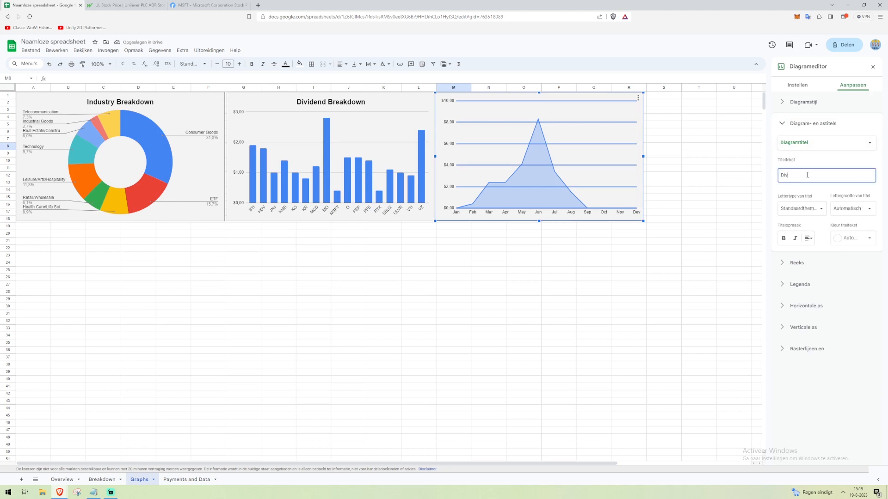
type("idend pe")
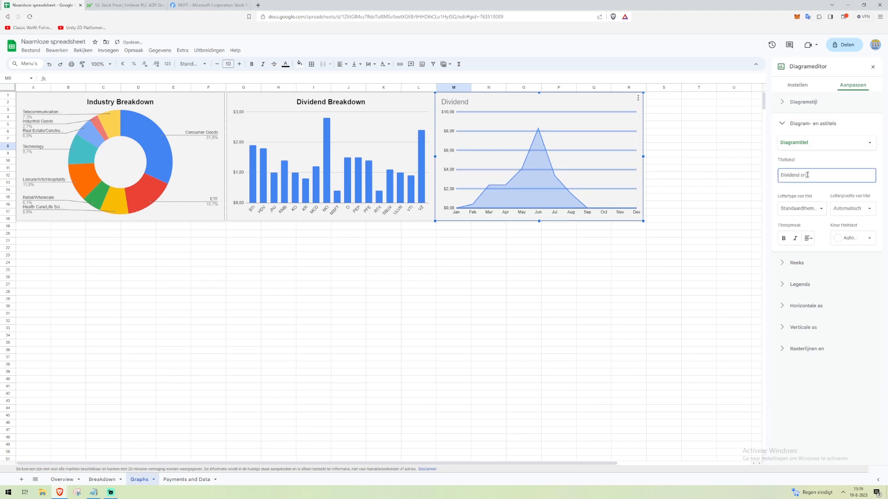
type("r Month")
Format the Dividend per Month title as bold, centered and black, and leave chart editing.
left_click(783, 238)
left_click(808, 238)
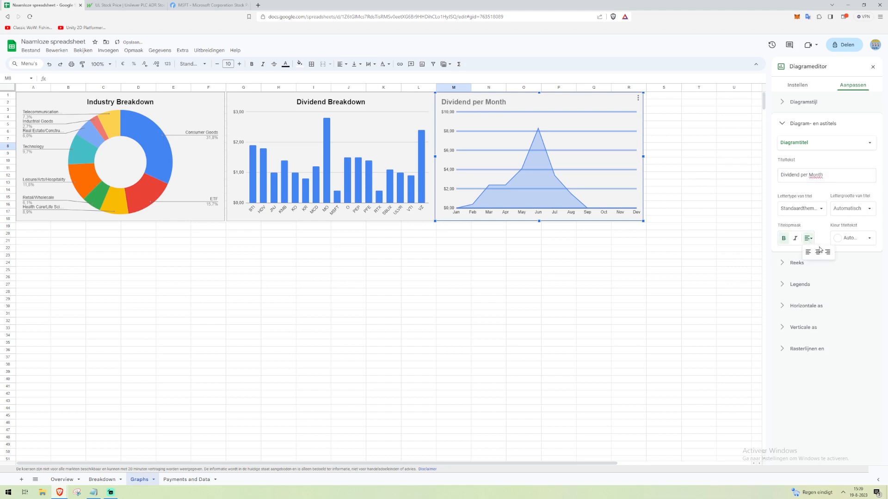
left_click(817, 252)
left_click(852, 240)
left_click(798, 265)
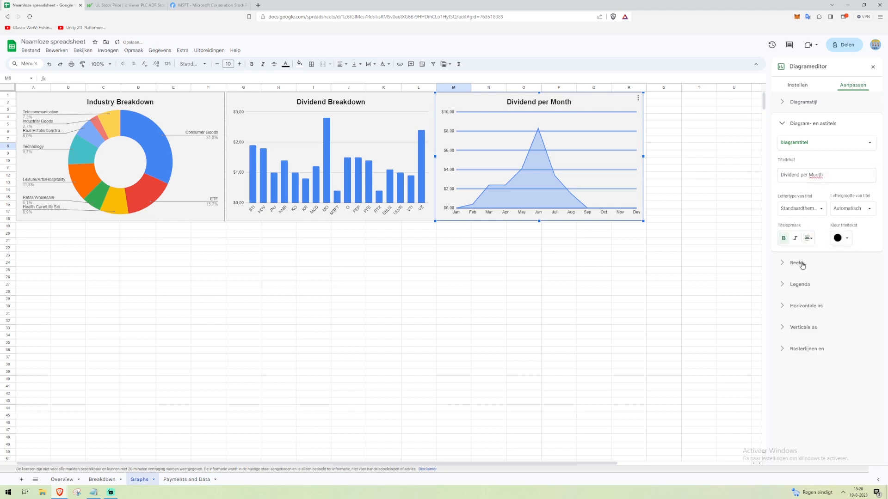
left_click(709, 235)
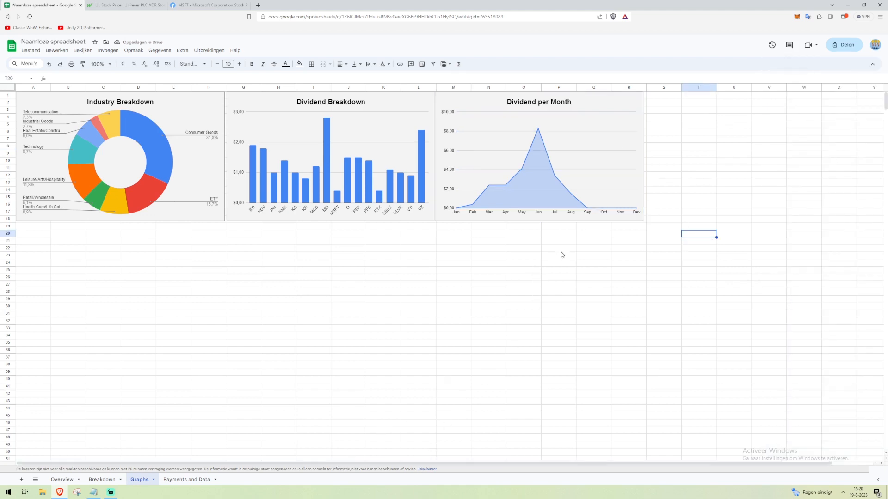
Insert a fourth chart below the Industry Breakdown chart, starting around A26, and make it a standard area chart.
left_click(348, 299)
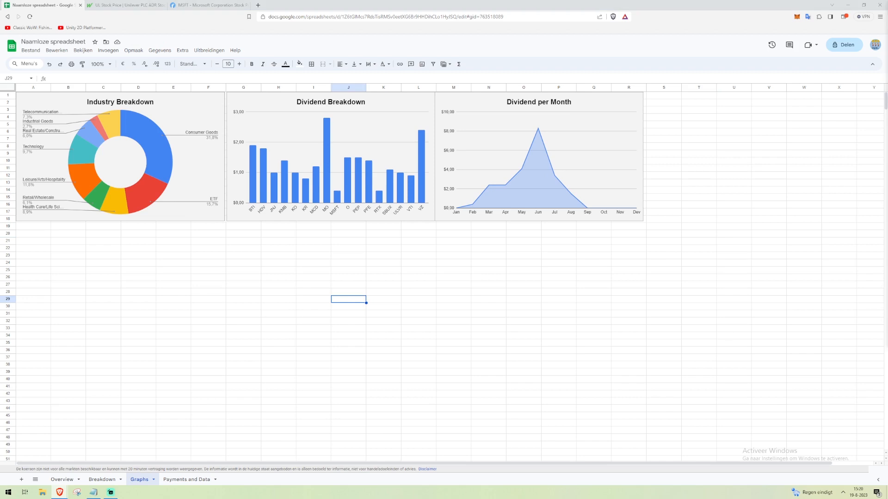
left_click(108, 50)
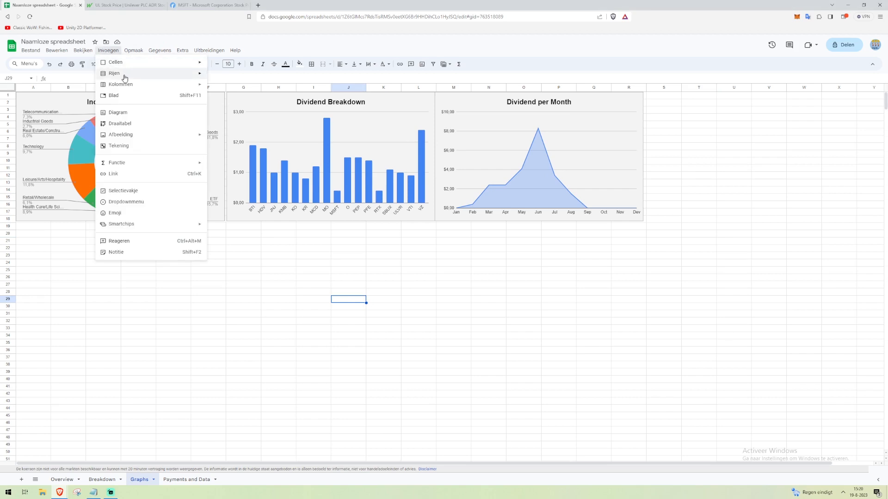
left_click(145, 116)
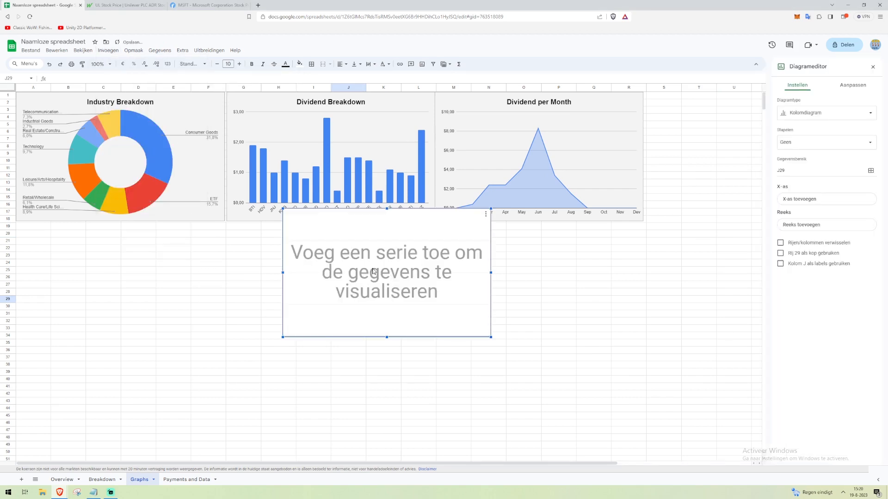
left_click_drag(350, 337, 95, 381)
left_click(804, 116)
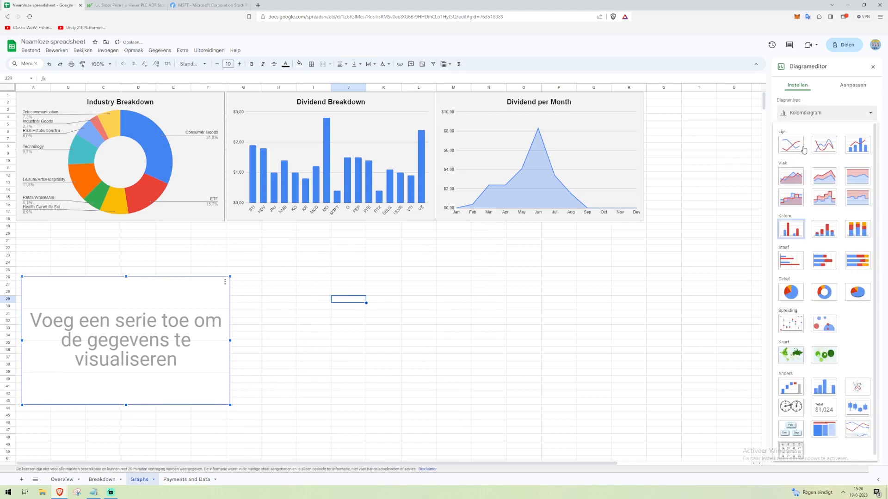
left_click(791, 180)
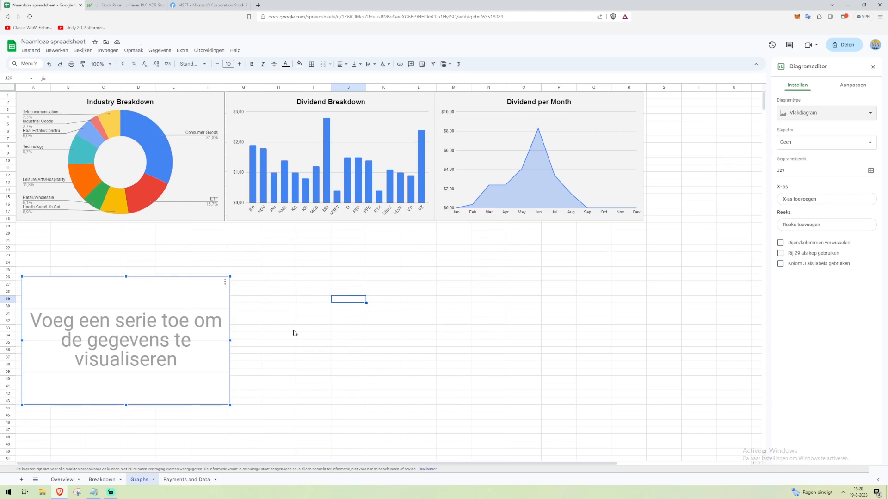
Set the new area chart's x-axis to the month names in 'Payments and Data'!I2:I13.
left_click(179, 479)
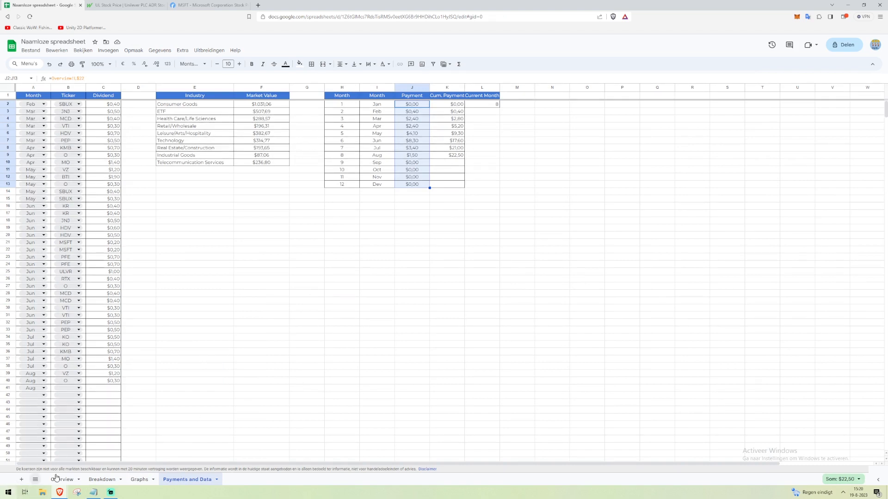
left_click(136, 481)
left_click(173, 314)
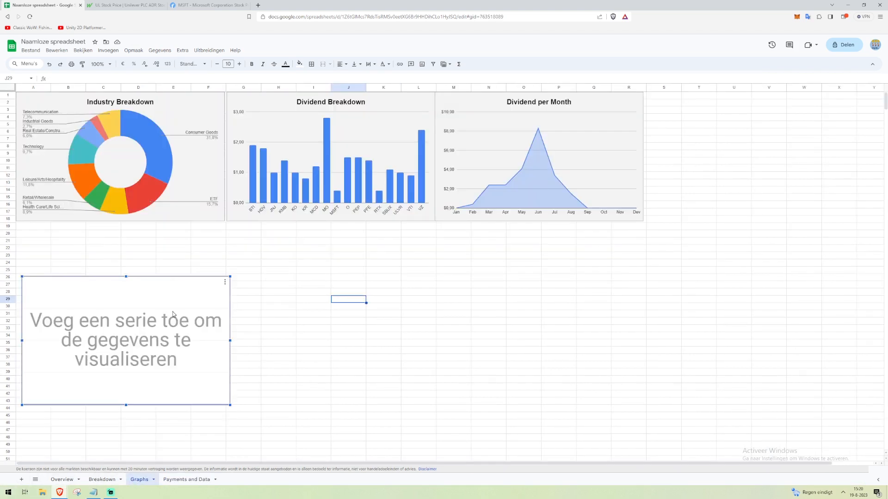
double_click(174, 314)
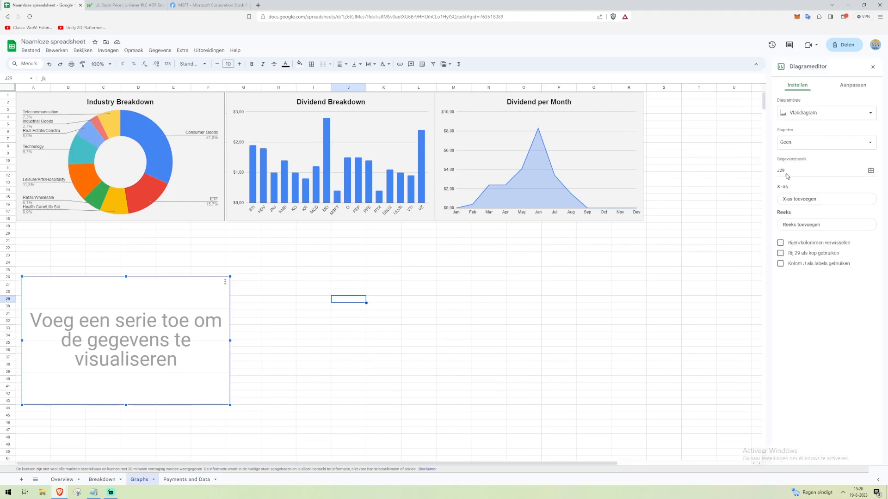
left_click(810, 200)
left_click(428, 257)
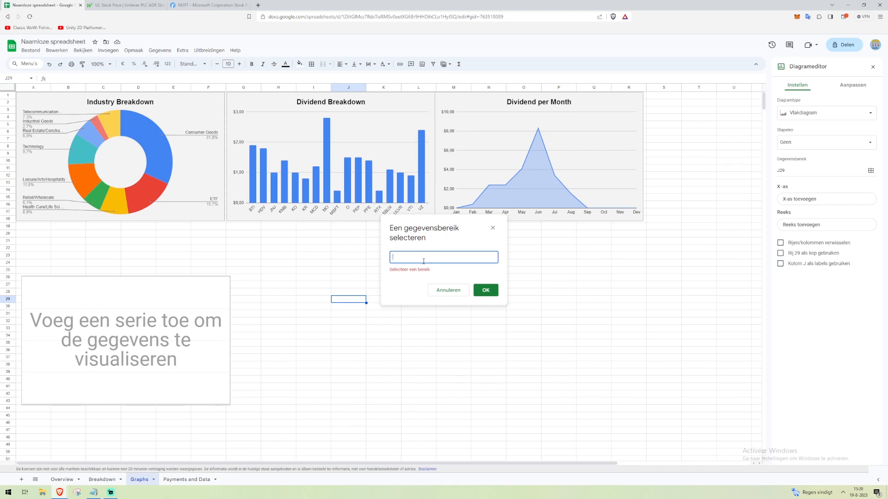
left_click(176, 480)
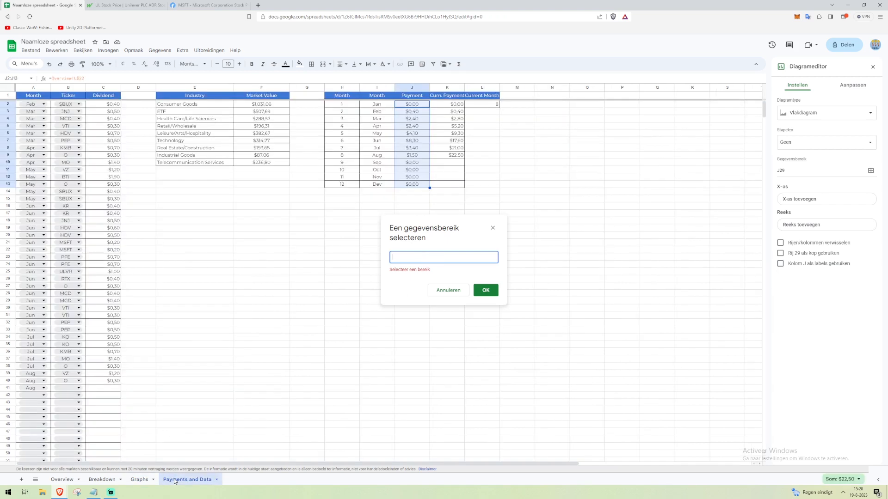
left_click_drag(377, 104, 374, 185)
left_click(486, 284)
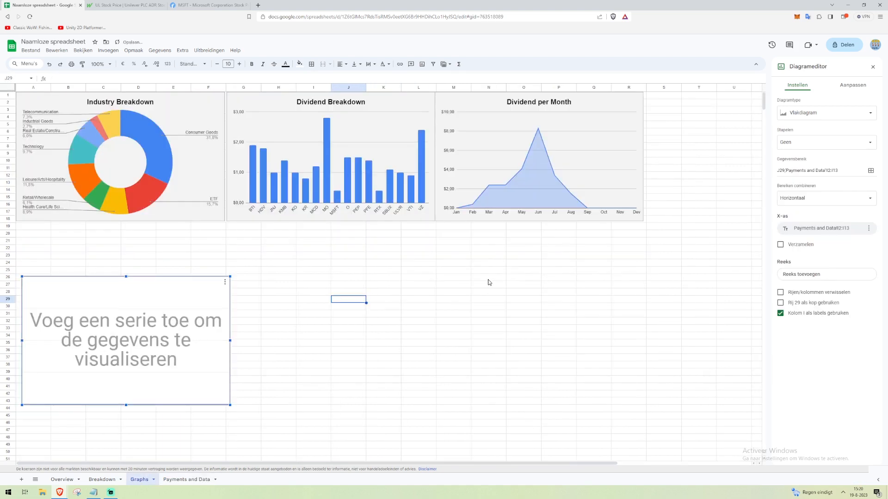
Add the cumulative payments in 'Payments and Data'!K2:K13 as the new area chart's data series.
left_click(799, 274)
left_click(187, 480)
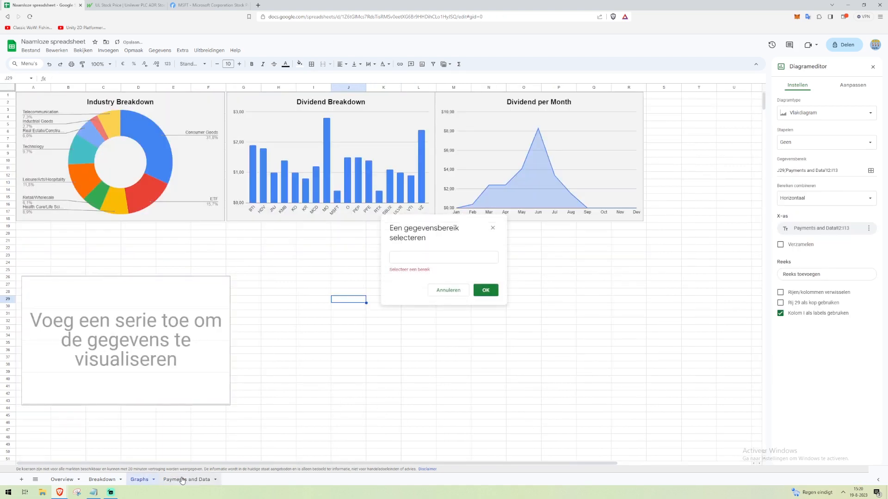
left_click_drag(440, 106, 456, 185)
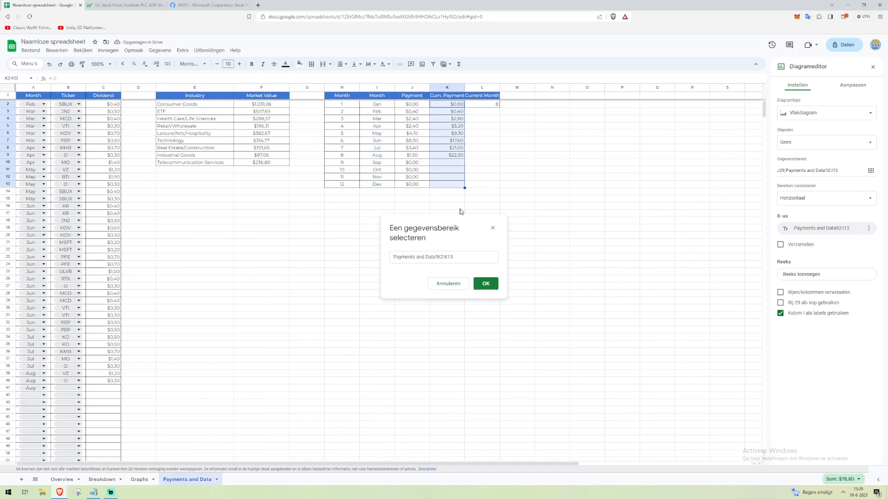
left_click(486, 284)
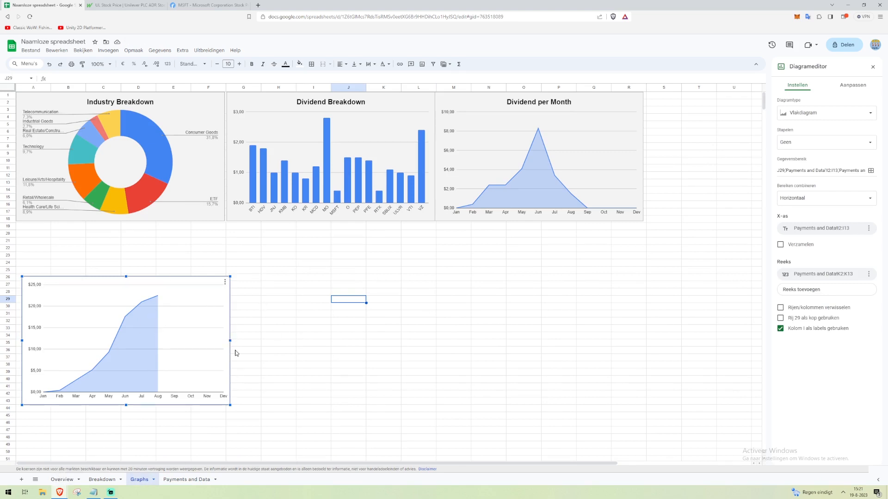
Widen the cumulative payments chart to about the start of column V and give it a light grey background.
left_click_drag(230, 342, 762, 341)
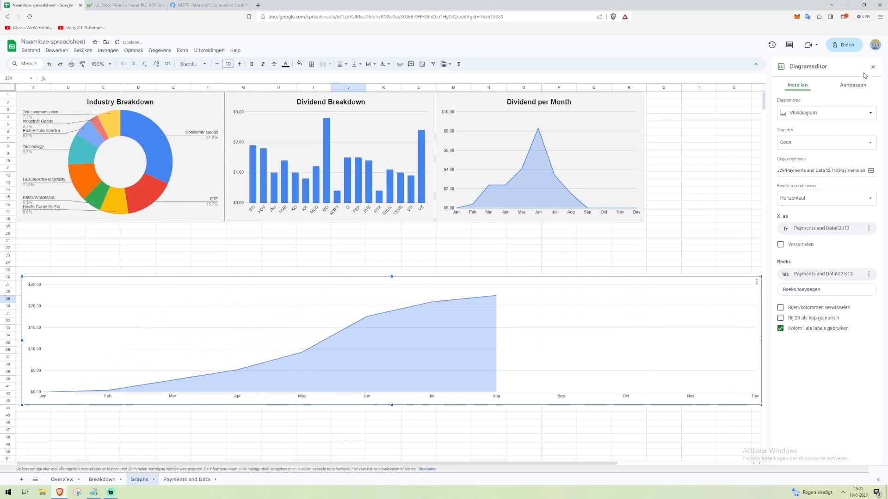
left_click(831, 92)
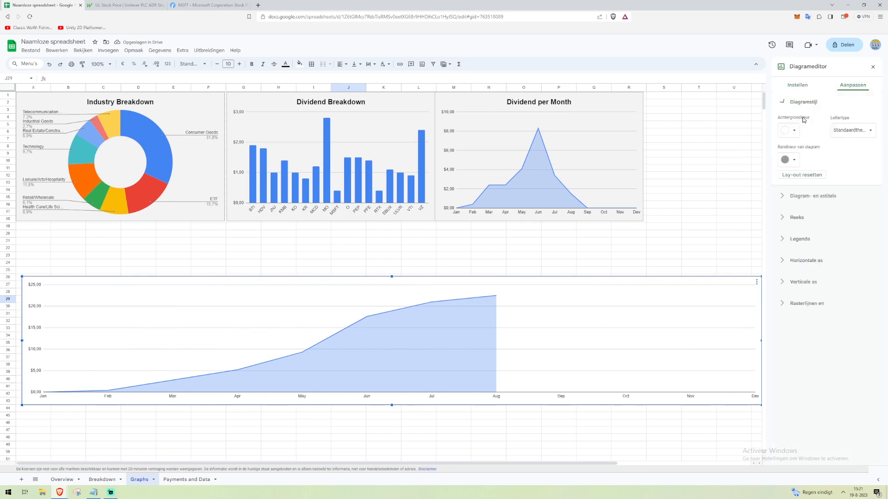
left_click(794, 132)
left_click(846, 161)
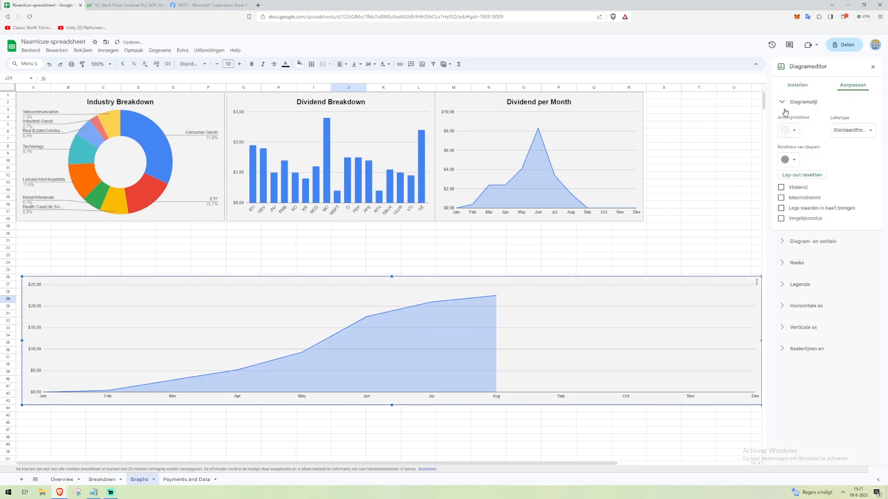
Title the cumulative payments chart "Total Dividend Earned" and close its editor.
left_click(791, 242)
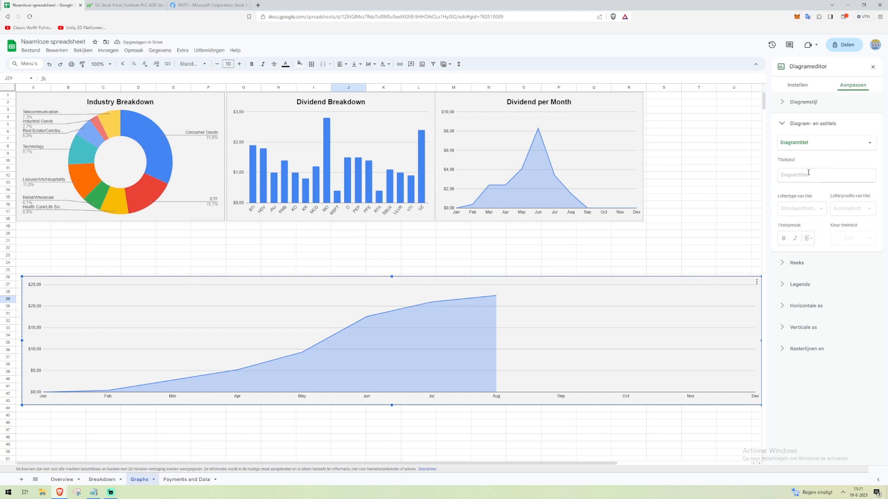
left_click(808, 173)
type("Dividen")
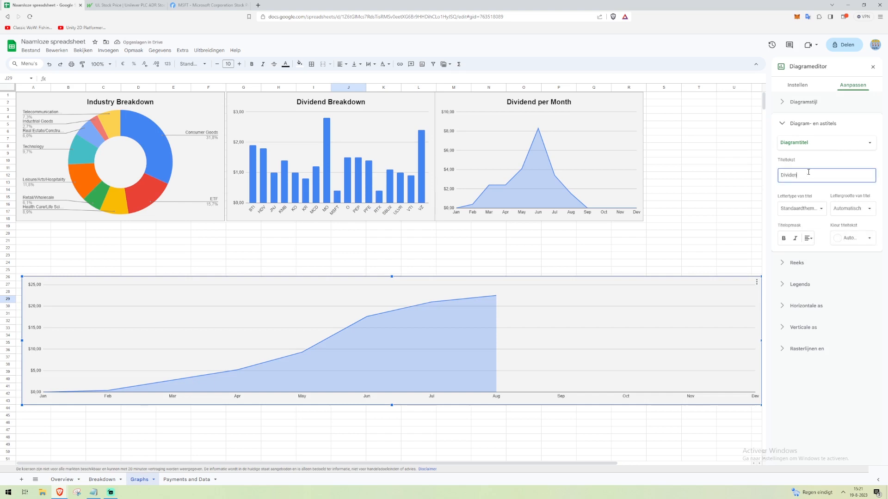
type("d E")
key("BackSpace")
key("BackSpace")
key("BackSpace")
key("BackSpace")
key("BackSpace")
key("BackSpace")
key("BackSpace")
key("BackSpace")
key("BackSpace")
key("BackSpace")
type("Tota")
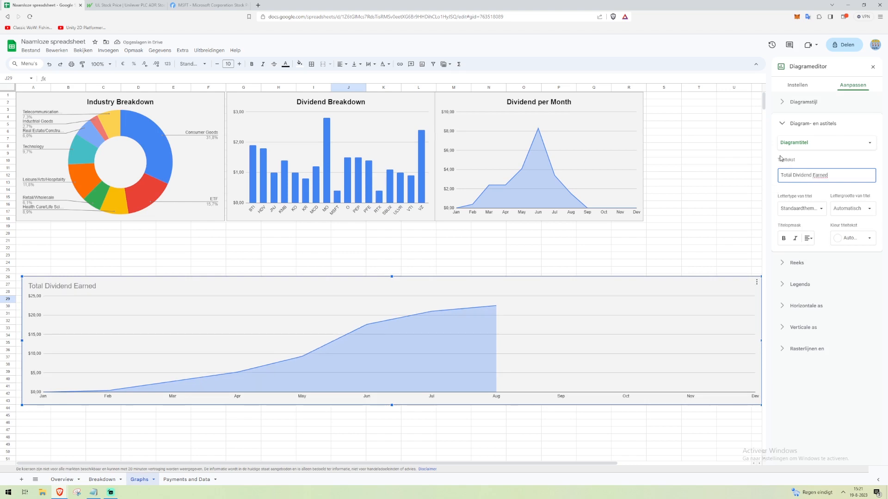
left_click(785, 123)
left_click(873, 68)
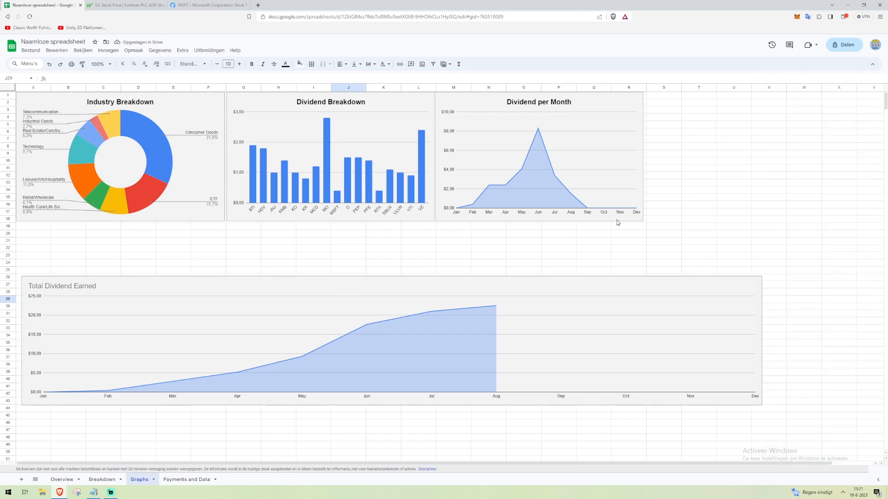
Make the "Total Dividend Earned" chart title bold, centred and black, and close the chart editor.
double_click(425, 283)
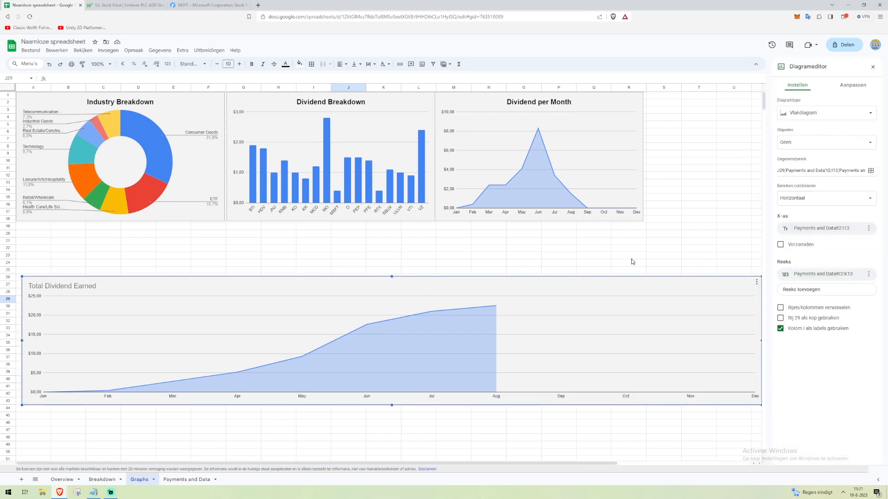
left_click(852, 85)
left_click(784, 150)
left_click(792, 125)
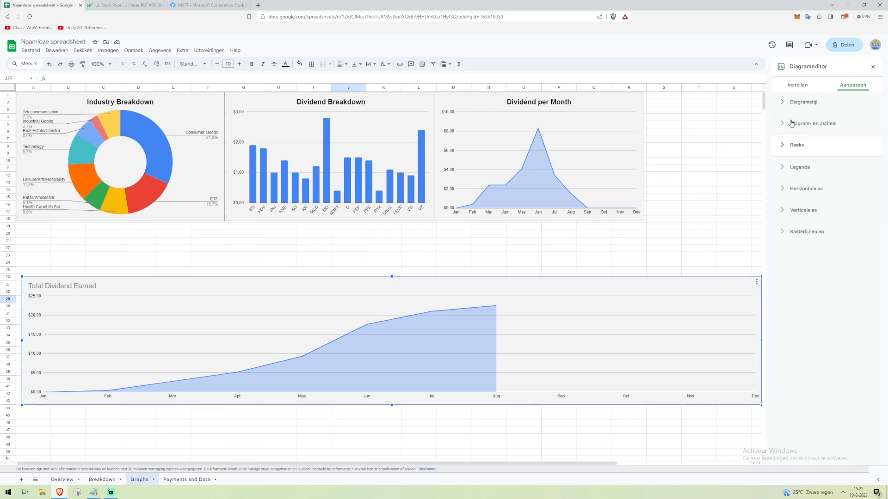
left_click(783, 238)
left_click(807, 238)
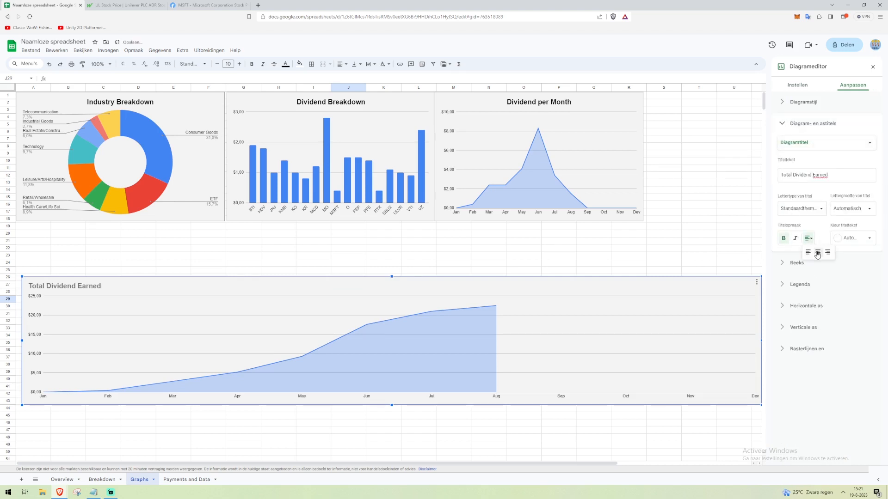
left_click(811, 253)
left_click(861, 238)
left_click(799, 265)
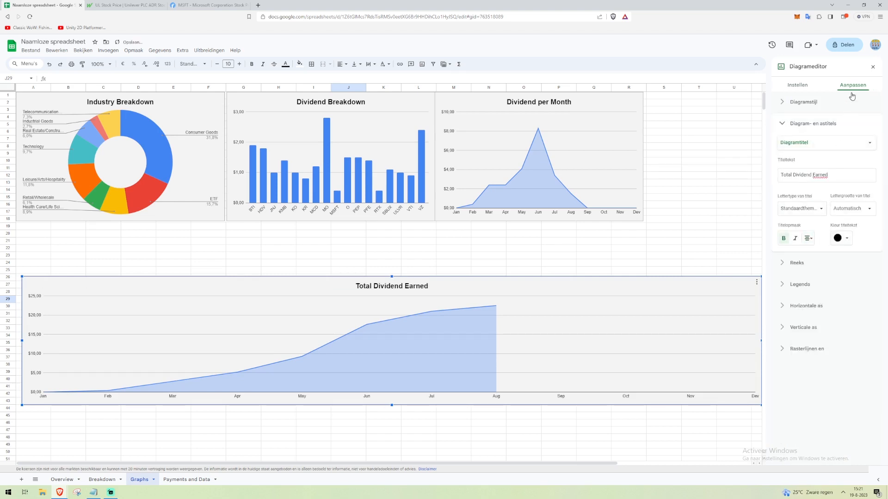
left_click(873, 67)
Move the Total Dividend Earned chart down to about row 34 and spread the Dividend per Month and Dividend Breakdown charts apart along the top row.
left_click(551, 342)
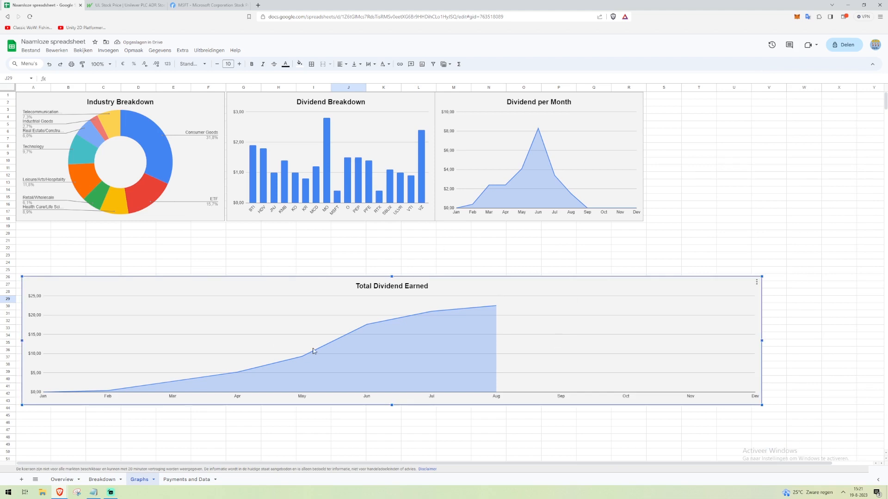
left_click_drag(180, 323, 174, 378)
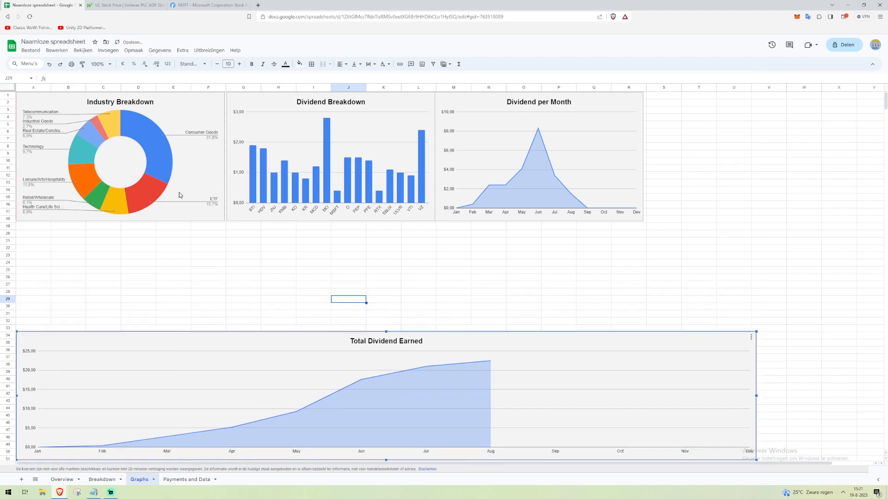
left_click_drag(563, 192, 835, 160)
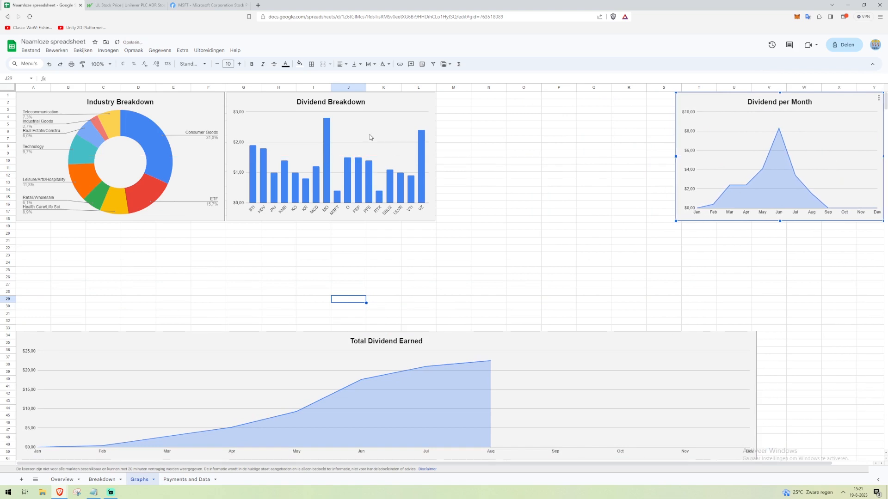
left_click_drag(370, 137, 470, 137)
Enlarge the Dividend per Month and Dividend Breakdown charts until they meet in column Q and both end at about row 23.
left_click(678, 219)
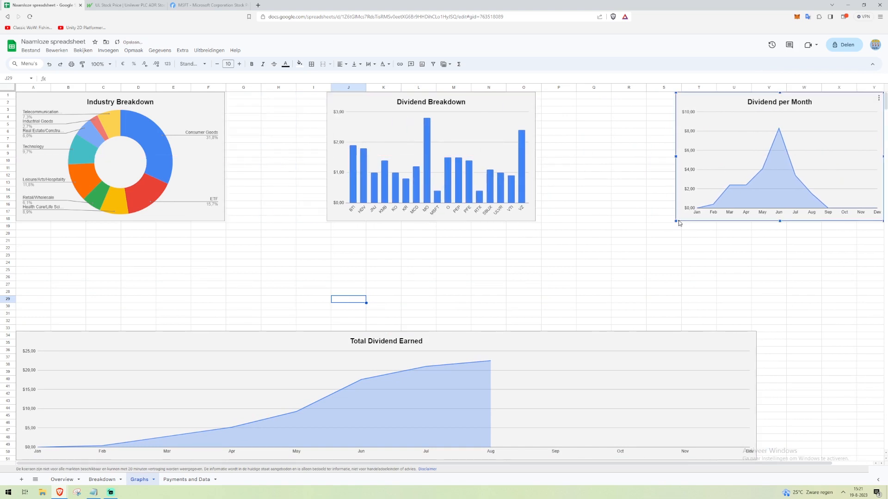
left_click_drag(676, 222, 592, 273)
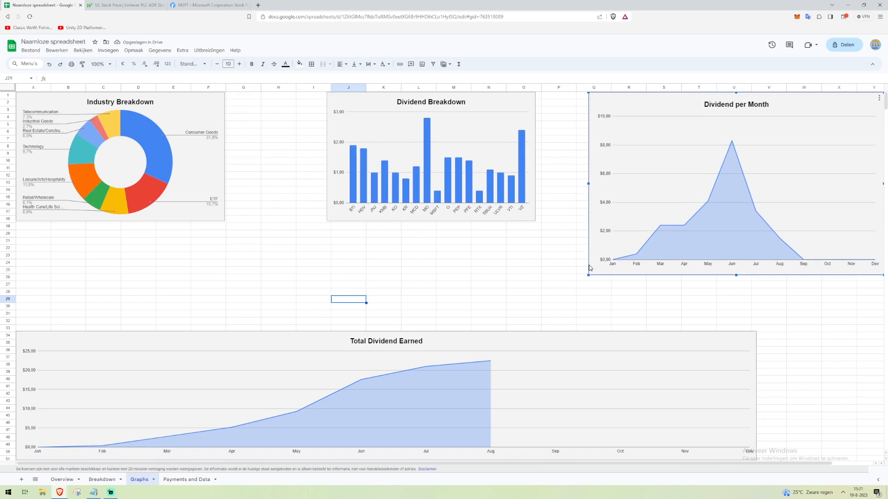
left_click(457, 206)
left_click_drag(535, 221, 571, 256)
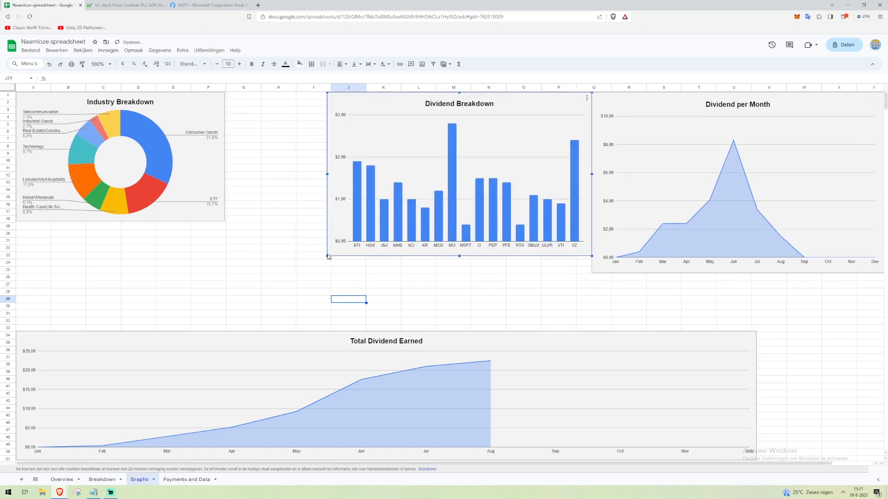
left_click(714, 268)
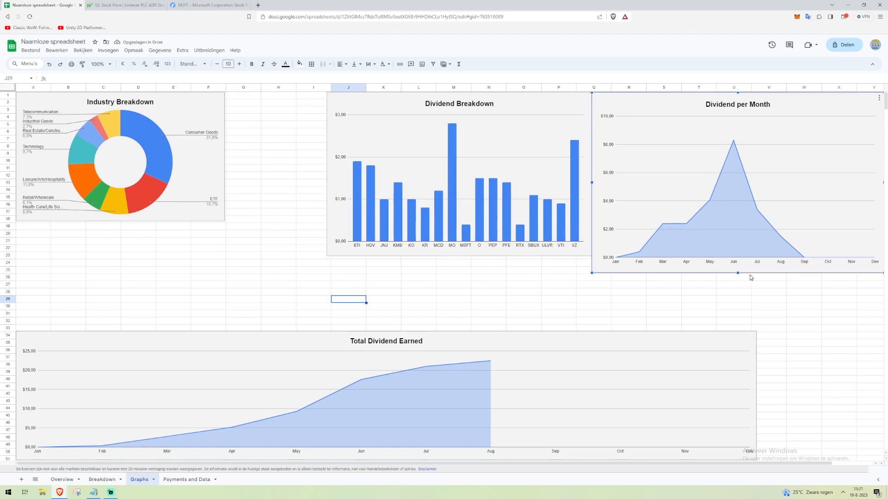
left_click_drag(736, 273, 737, 256)
Enlarge the Industry Breakdown chart to about column H and row 23, and fit the other two top charts beside it without gaps.
left_click(142, 193)
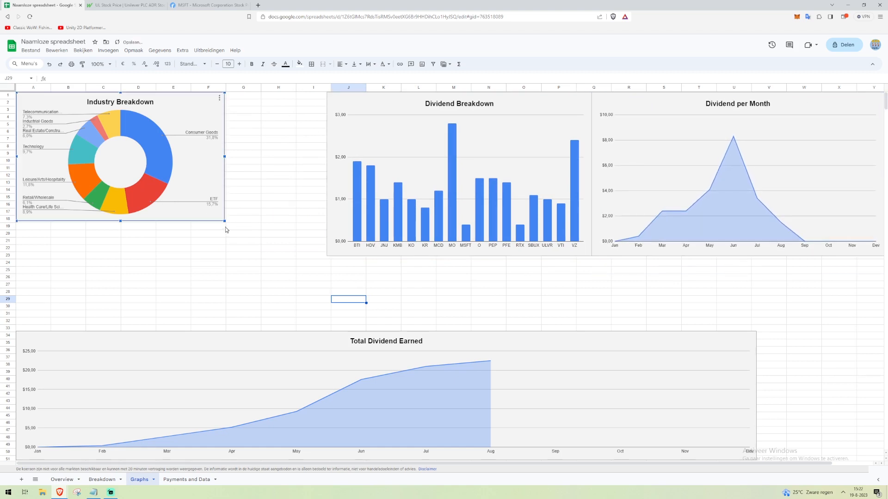
left_click_drag(225, 222, 282, 255)
left_click_drag(439, 196, 382, 185)
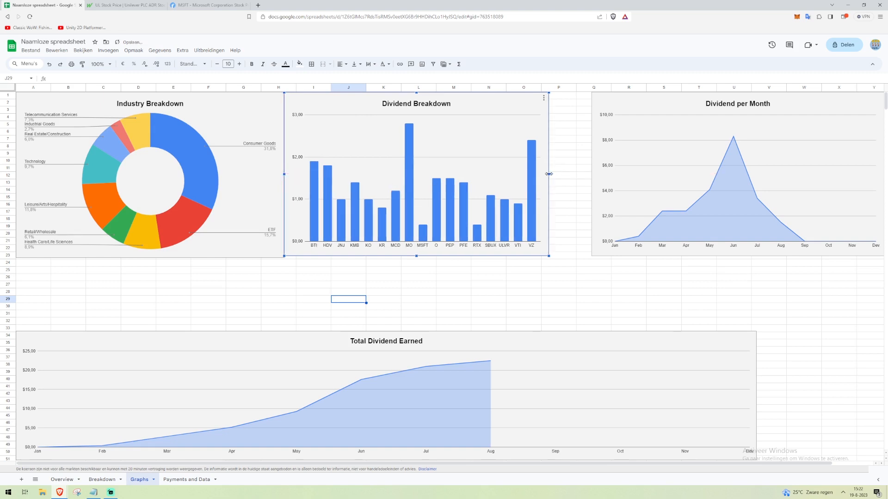
left_click_drag(549, 174, 577, 176)
left_click(620, 171)
Enlarge the Total Dividend Earned chart to the full width of the three charts above and extend it up to about row 23.
left_click(507, 389)
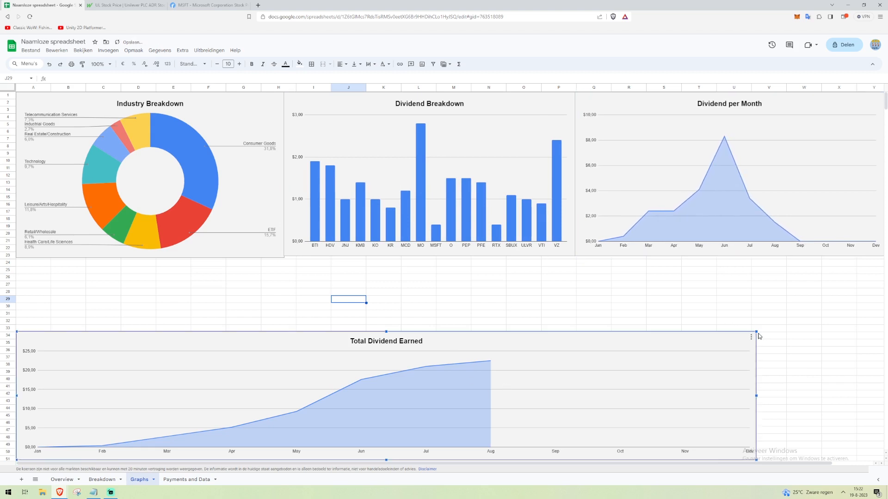
left_click_drag(758, 336, 754, 312)
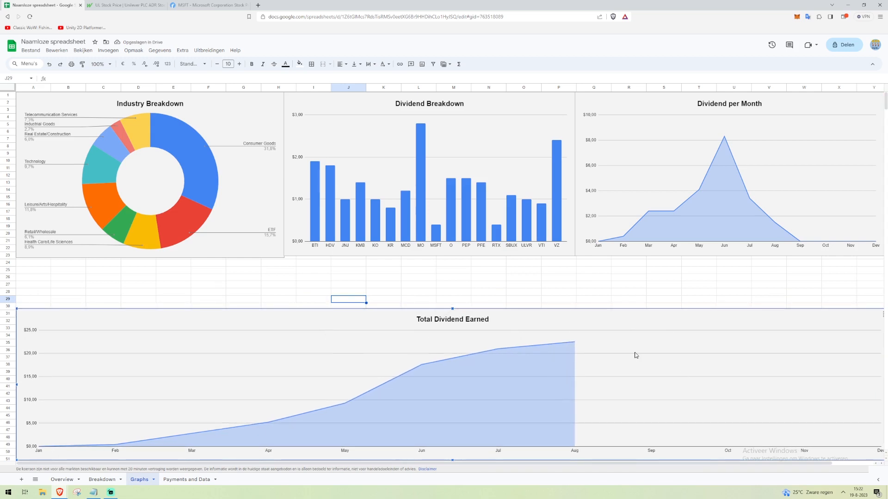
left_click_drag(612, 356, 650, 350)
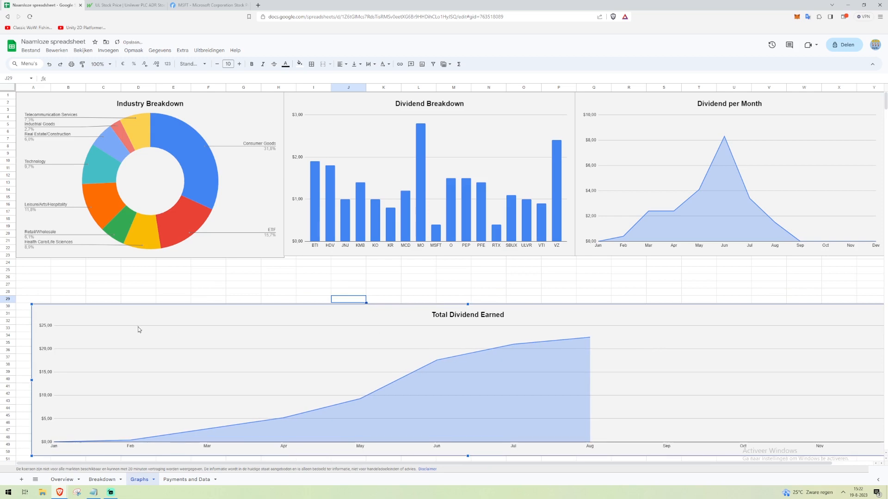
key("ctrl+z")
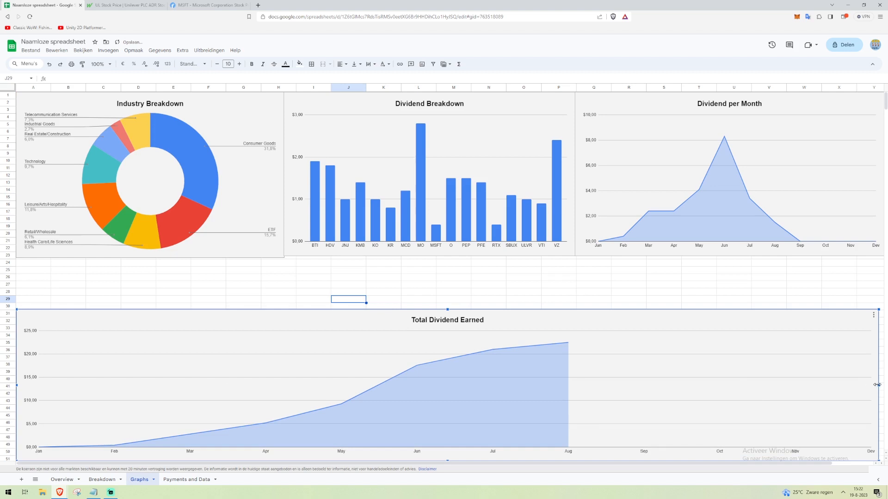
left_click_drag(878, 385, 882, 387)
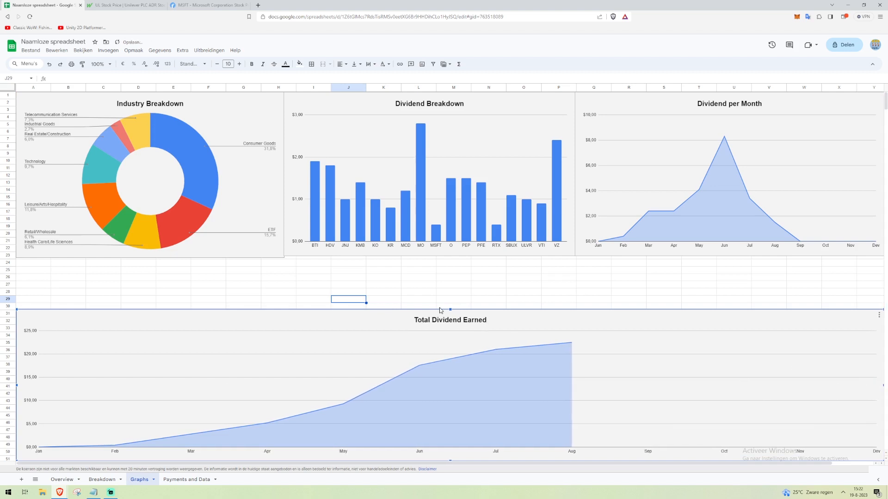
left_click_drag(451, 310, 431, 259)
Extend the Dividend Breakdown and Dividend per Month charts slightly downward to meet the Total Dividend Earned chart.
left_click(436, 255)
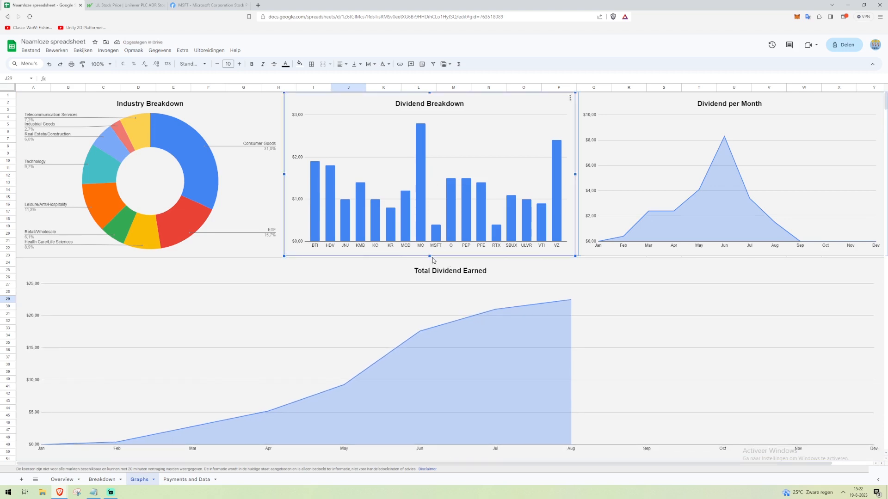
left_click(683, 223)
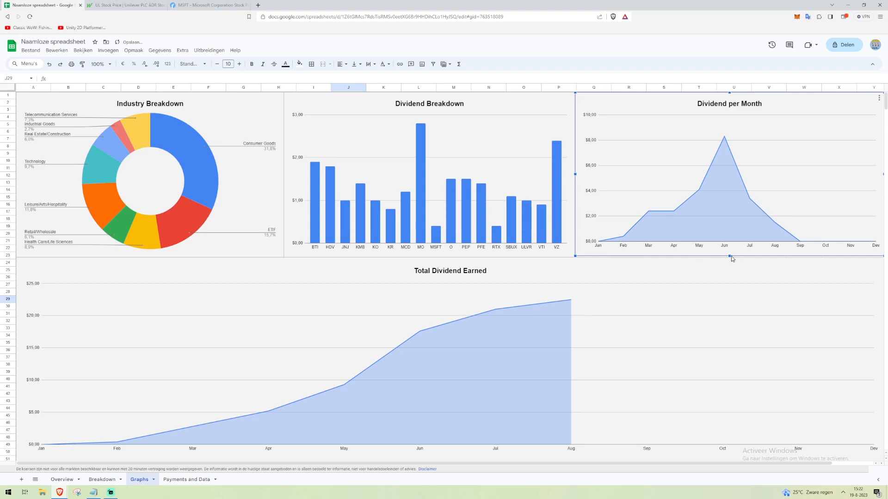
left_click_drag(730, 256, 728, 259)
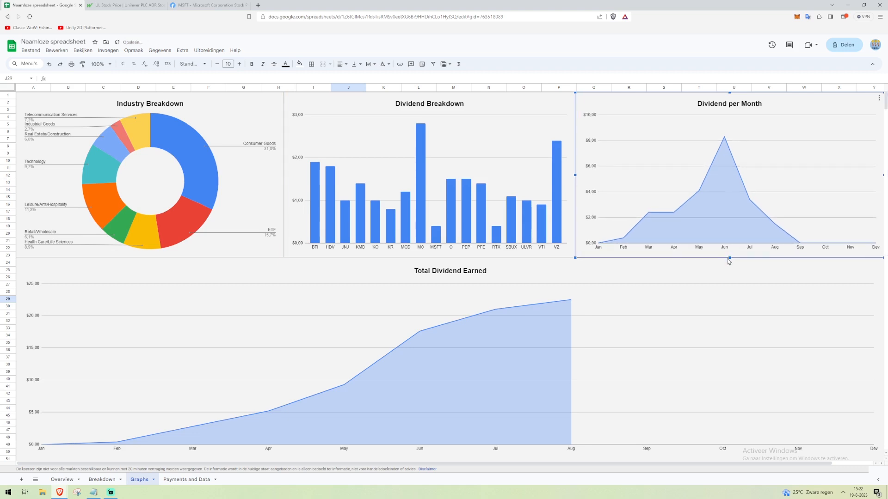
left_click(653, 311)
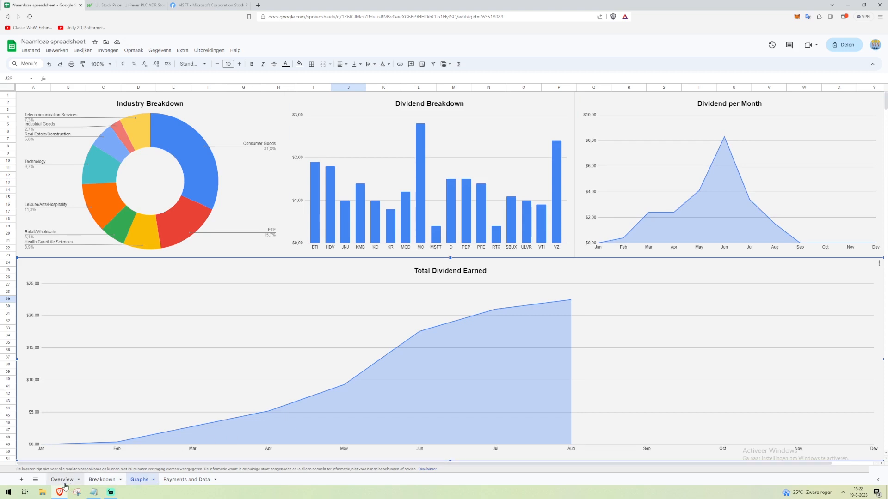
Review the finished Overview, Breakdown, Graphs and Payments and Data sheets, ending on the Overview sheet.
left_click(62, 479)
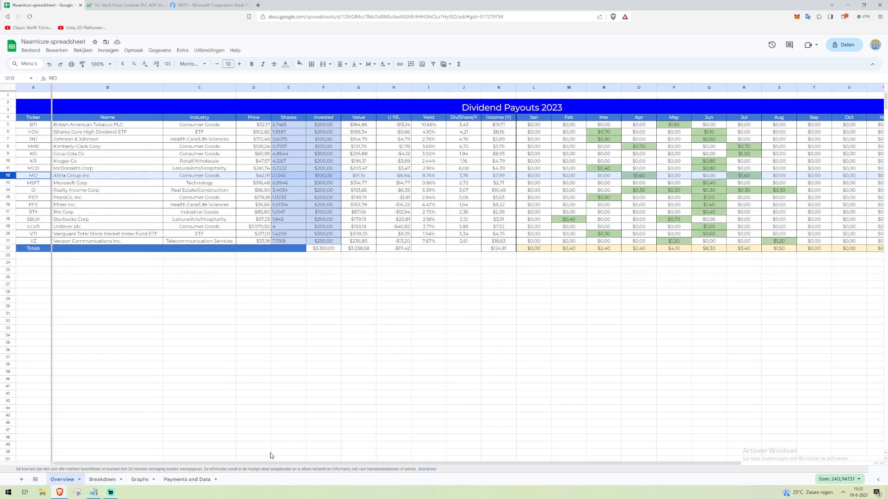
left_click_drag(271, 462, 171, 489)
left_click(98, 484)
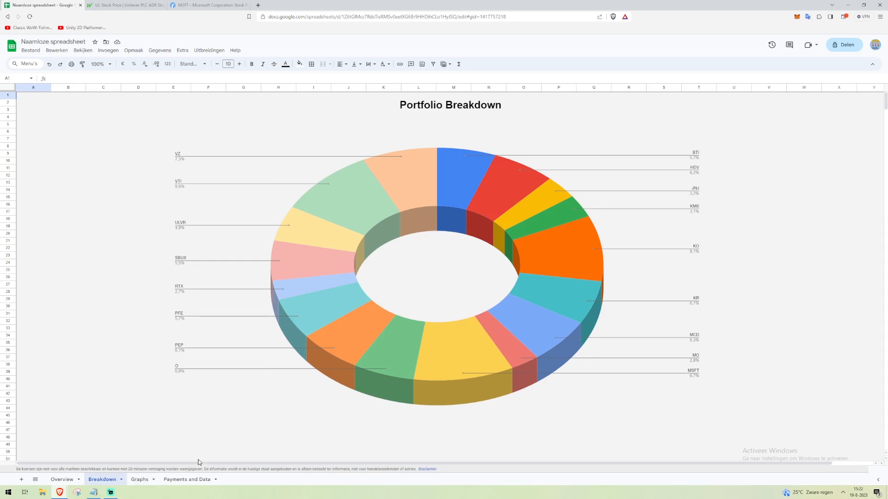
left_click(135, 481)
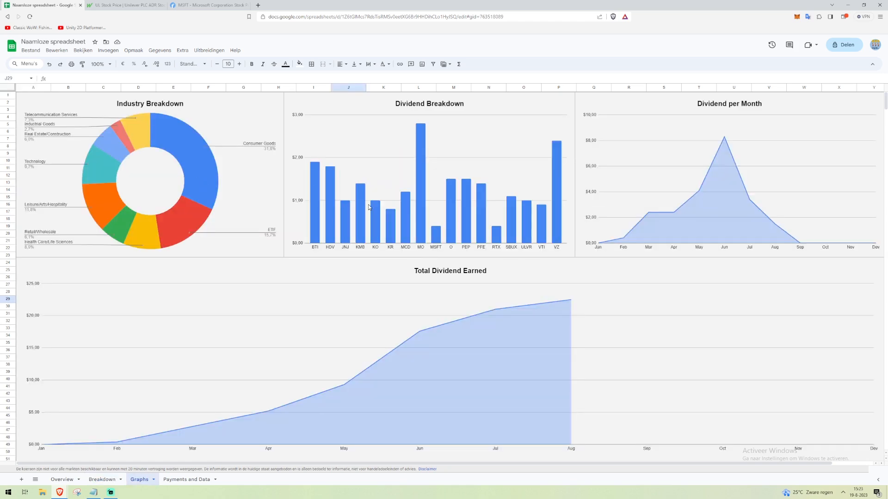
left_click(186, 480)
left_click(227, 301)
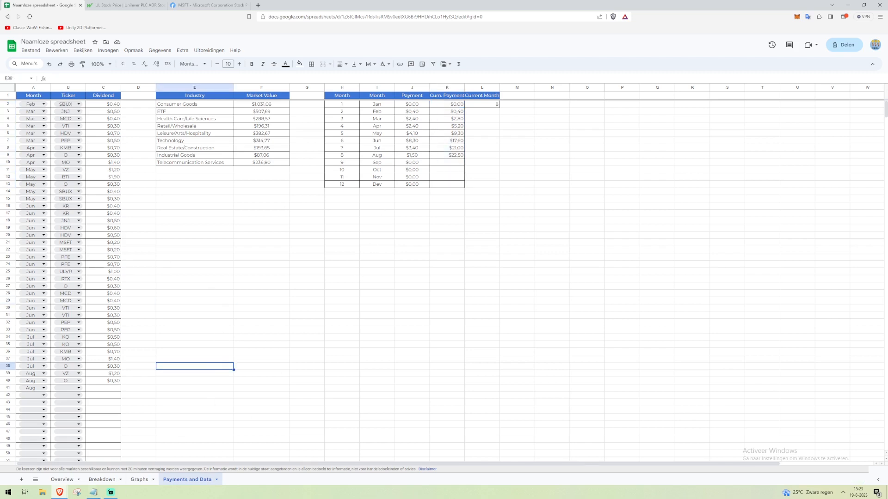
left_click(57, 479)
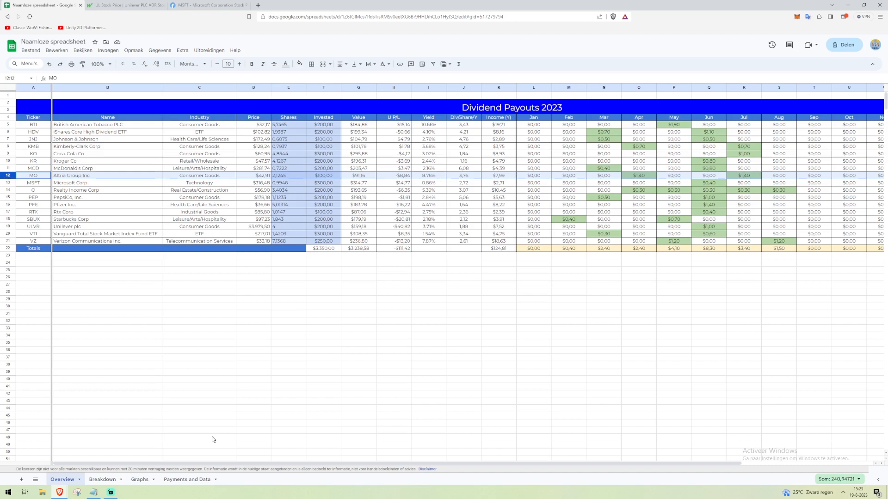
left_click(364, 283)
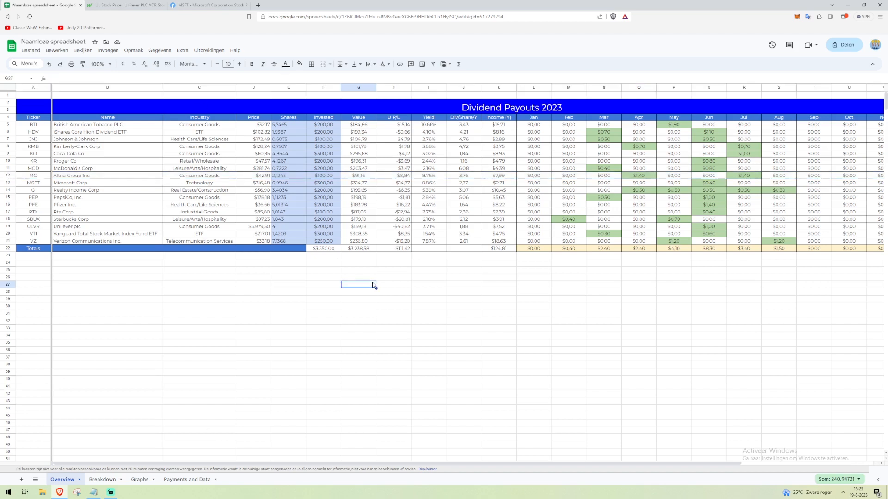